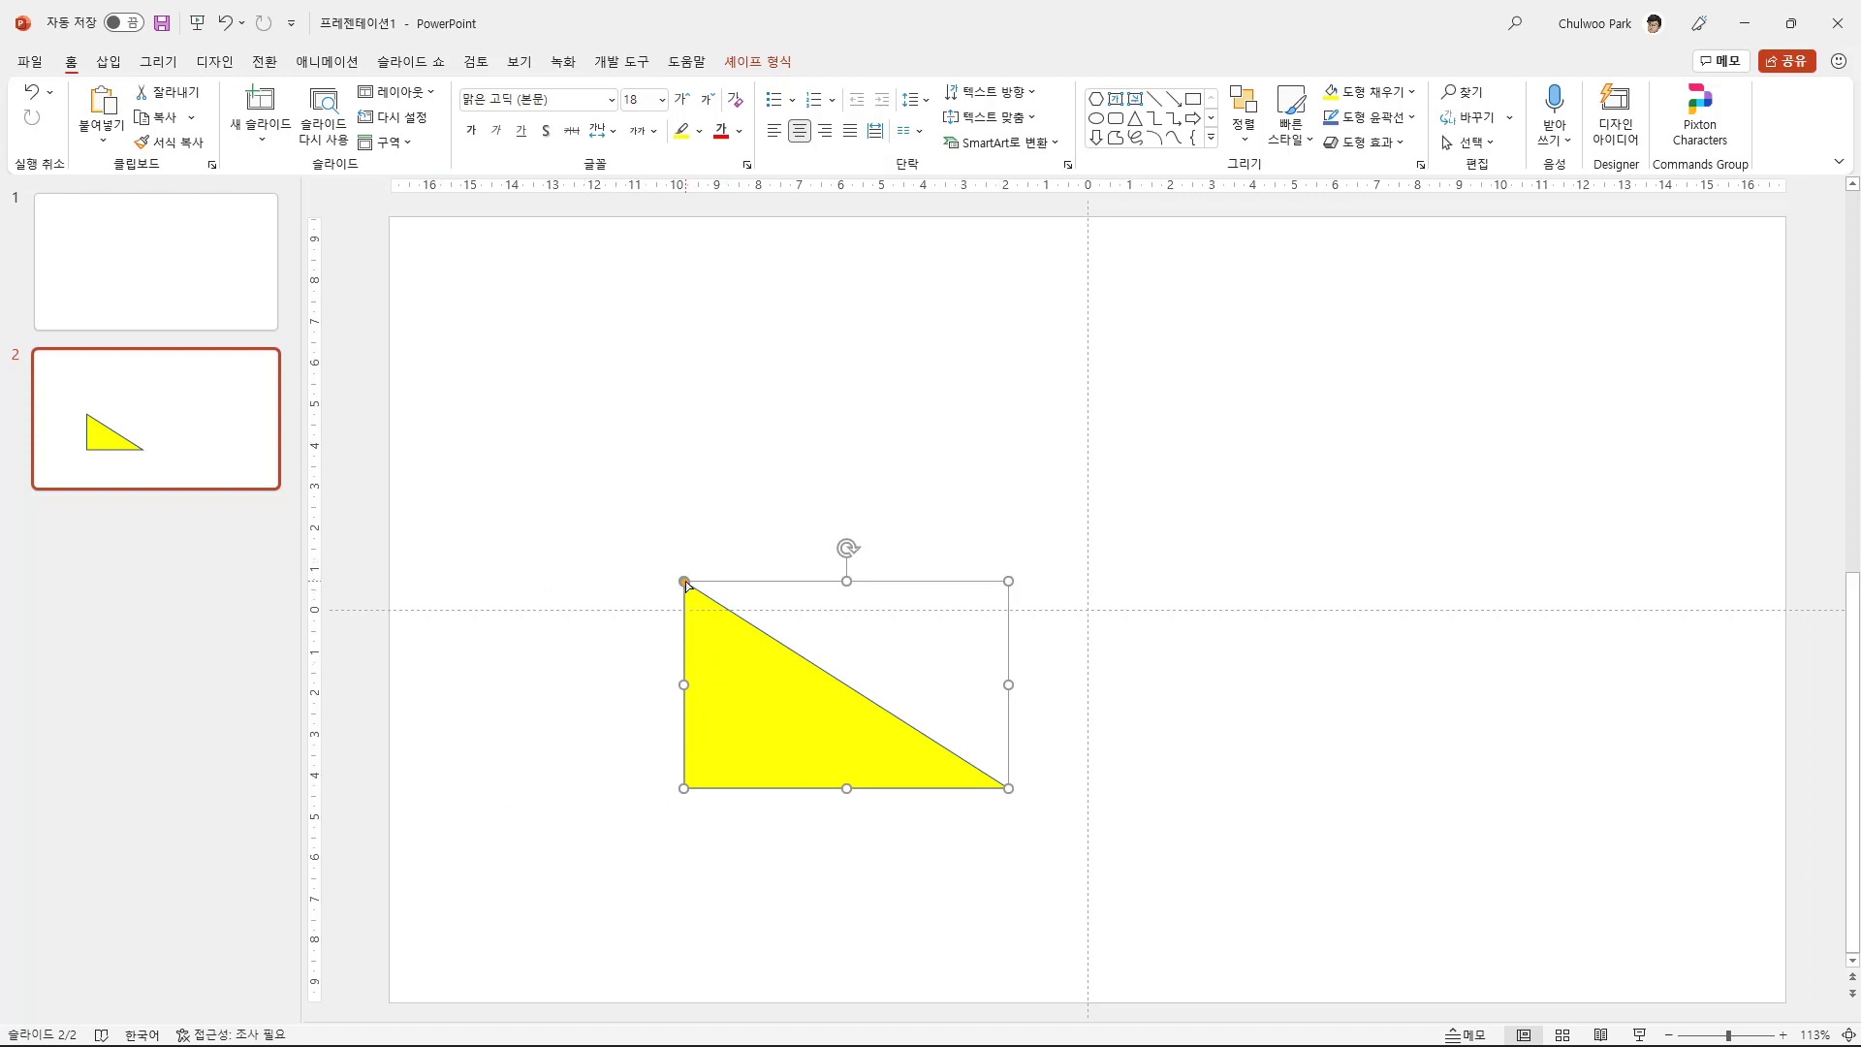
Reshape the yellow right triangle by shifting its apex about a third of the way along the base.
left_click_drag(685, 584, 786, 588)
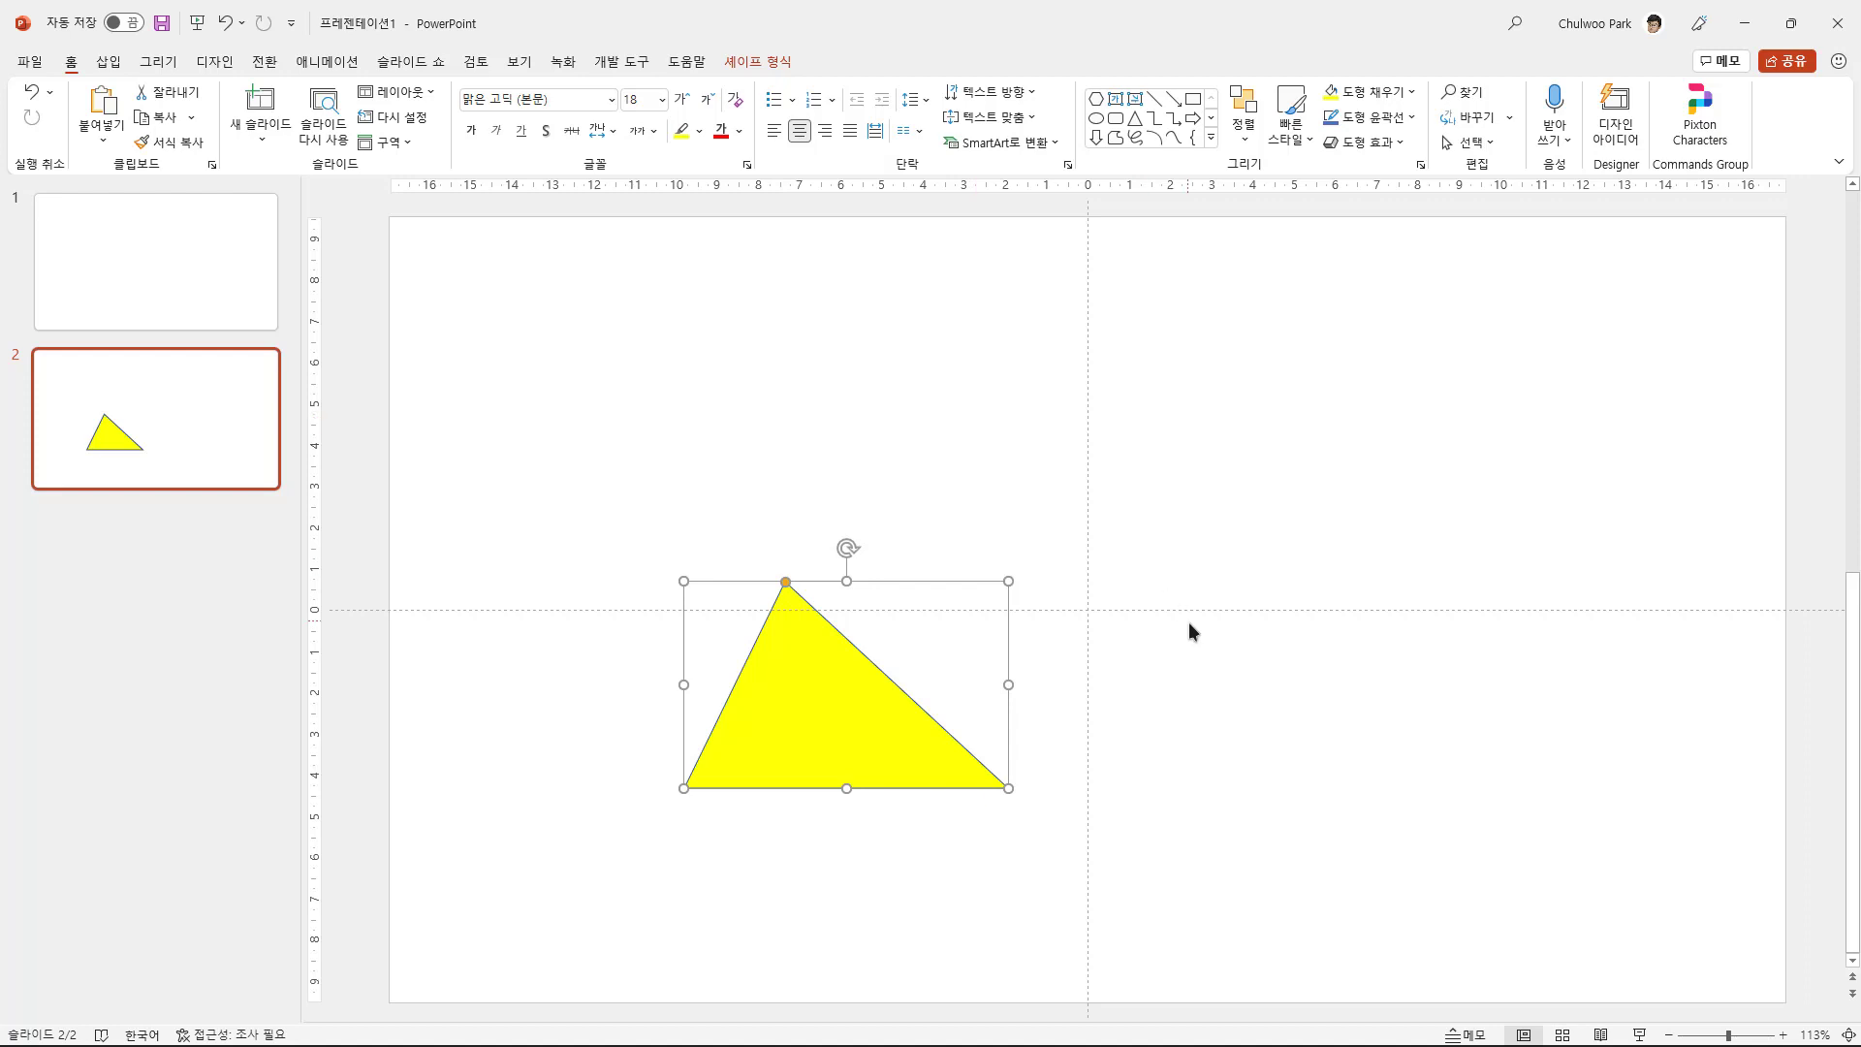
left_click(987, 882)
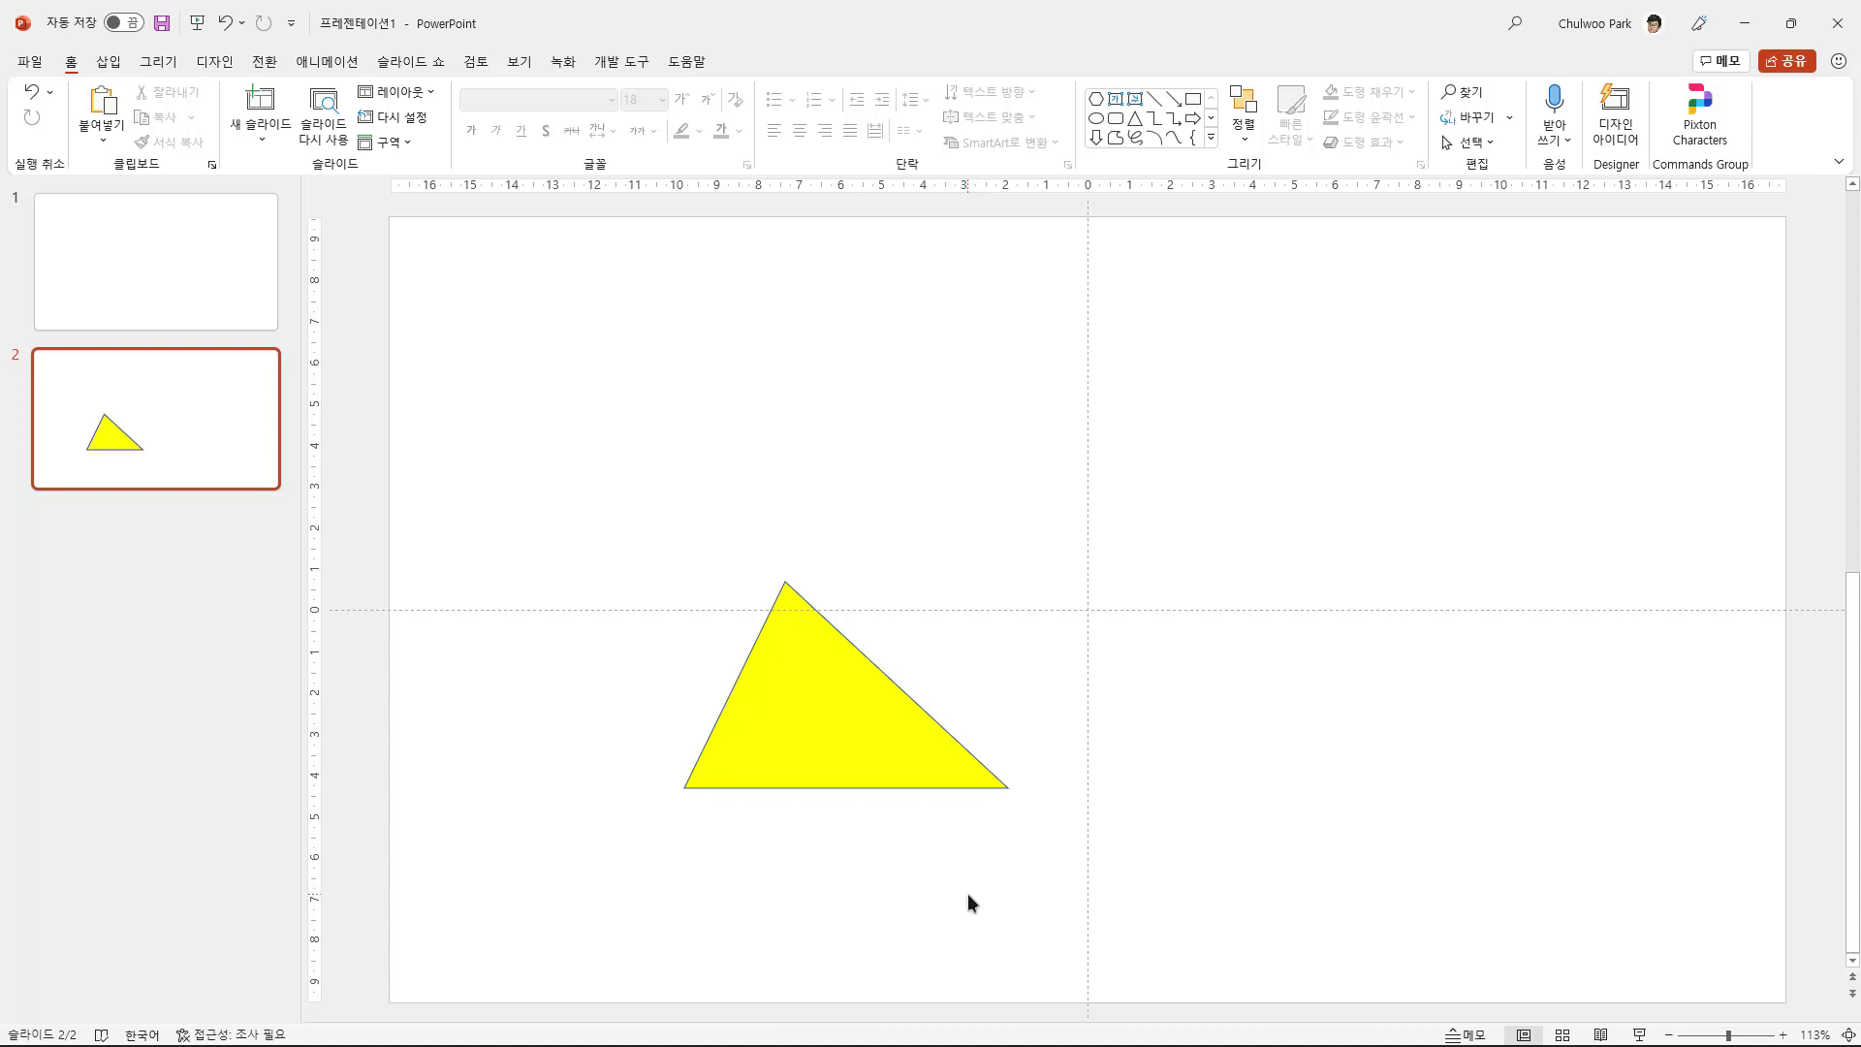
Duplicate the triangle, rotated 90° to the right, with the copy's lower corner on the original triangle's apex.
left_click(817, 709)
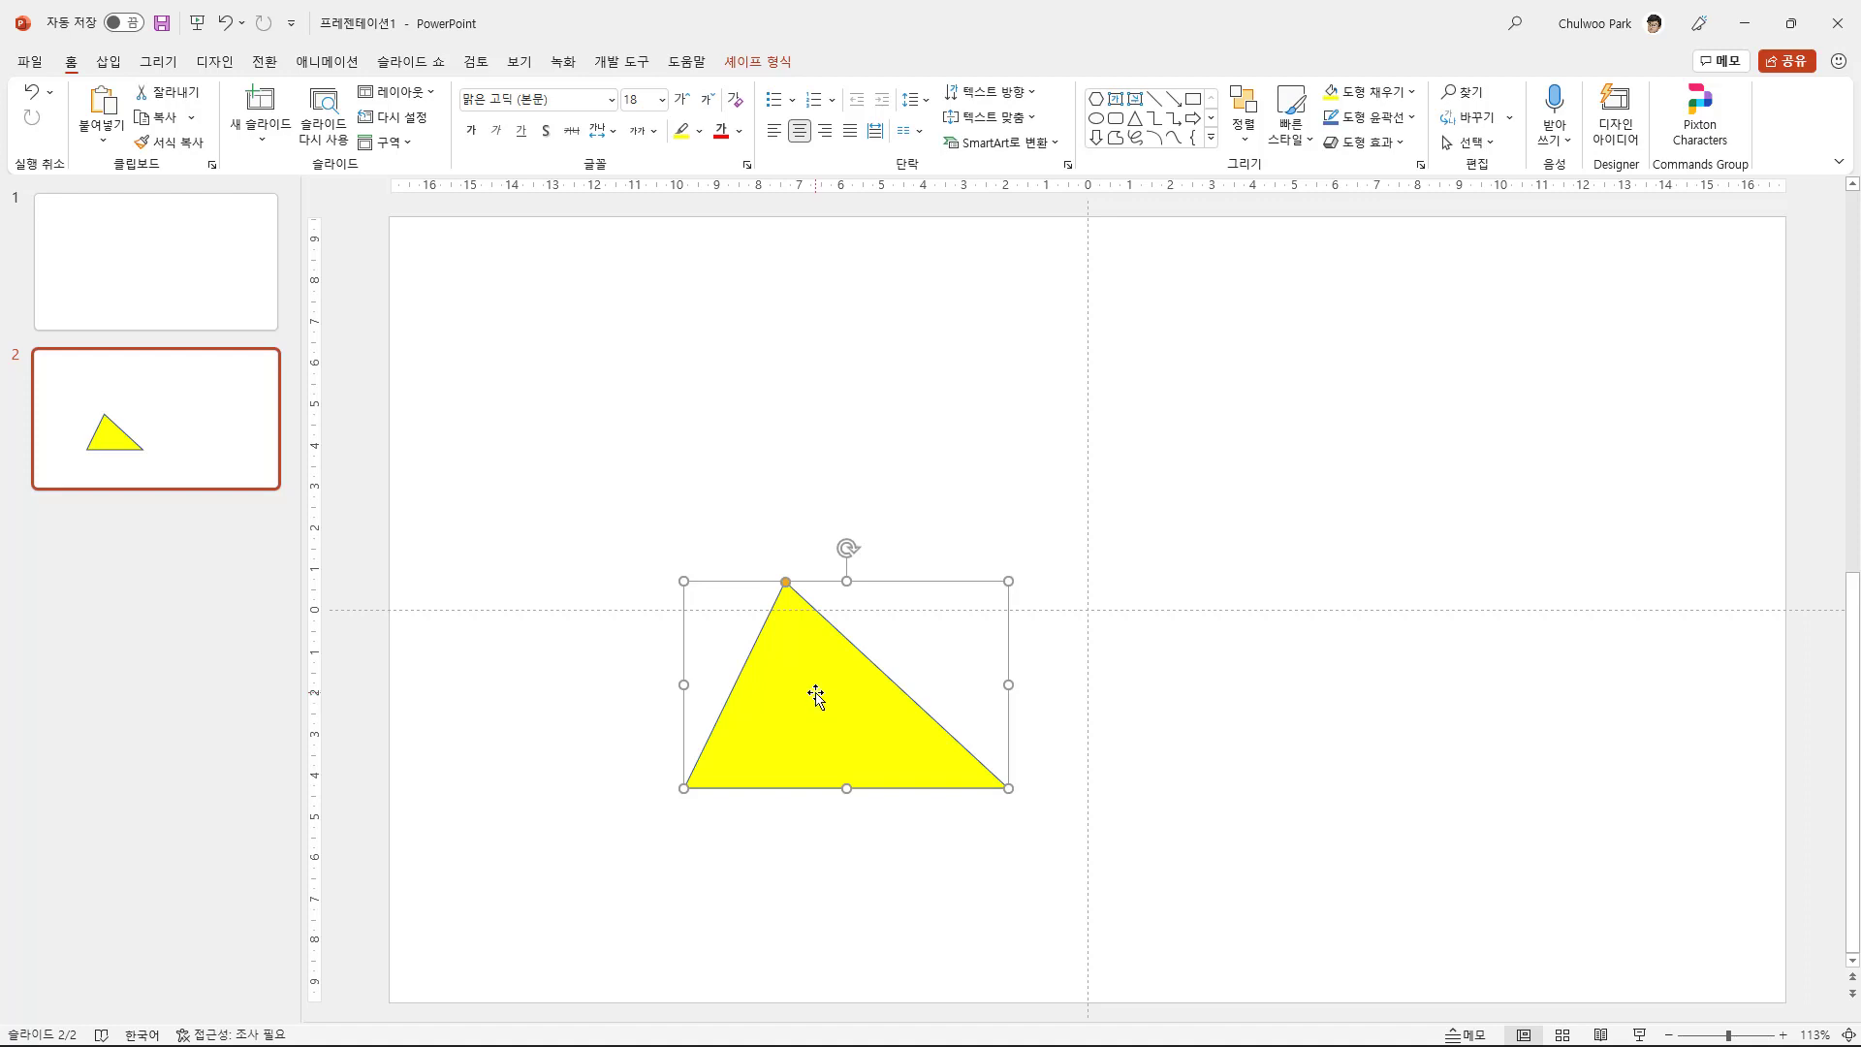
key("ctrl+d")
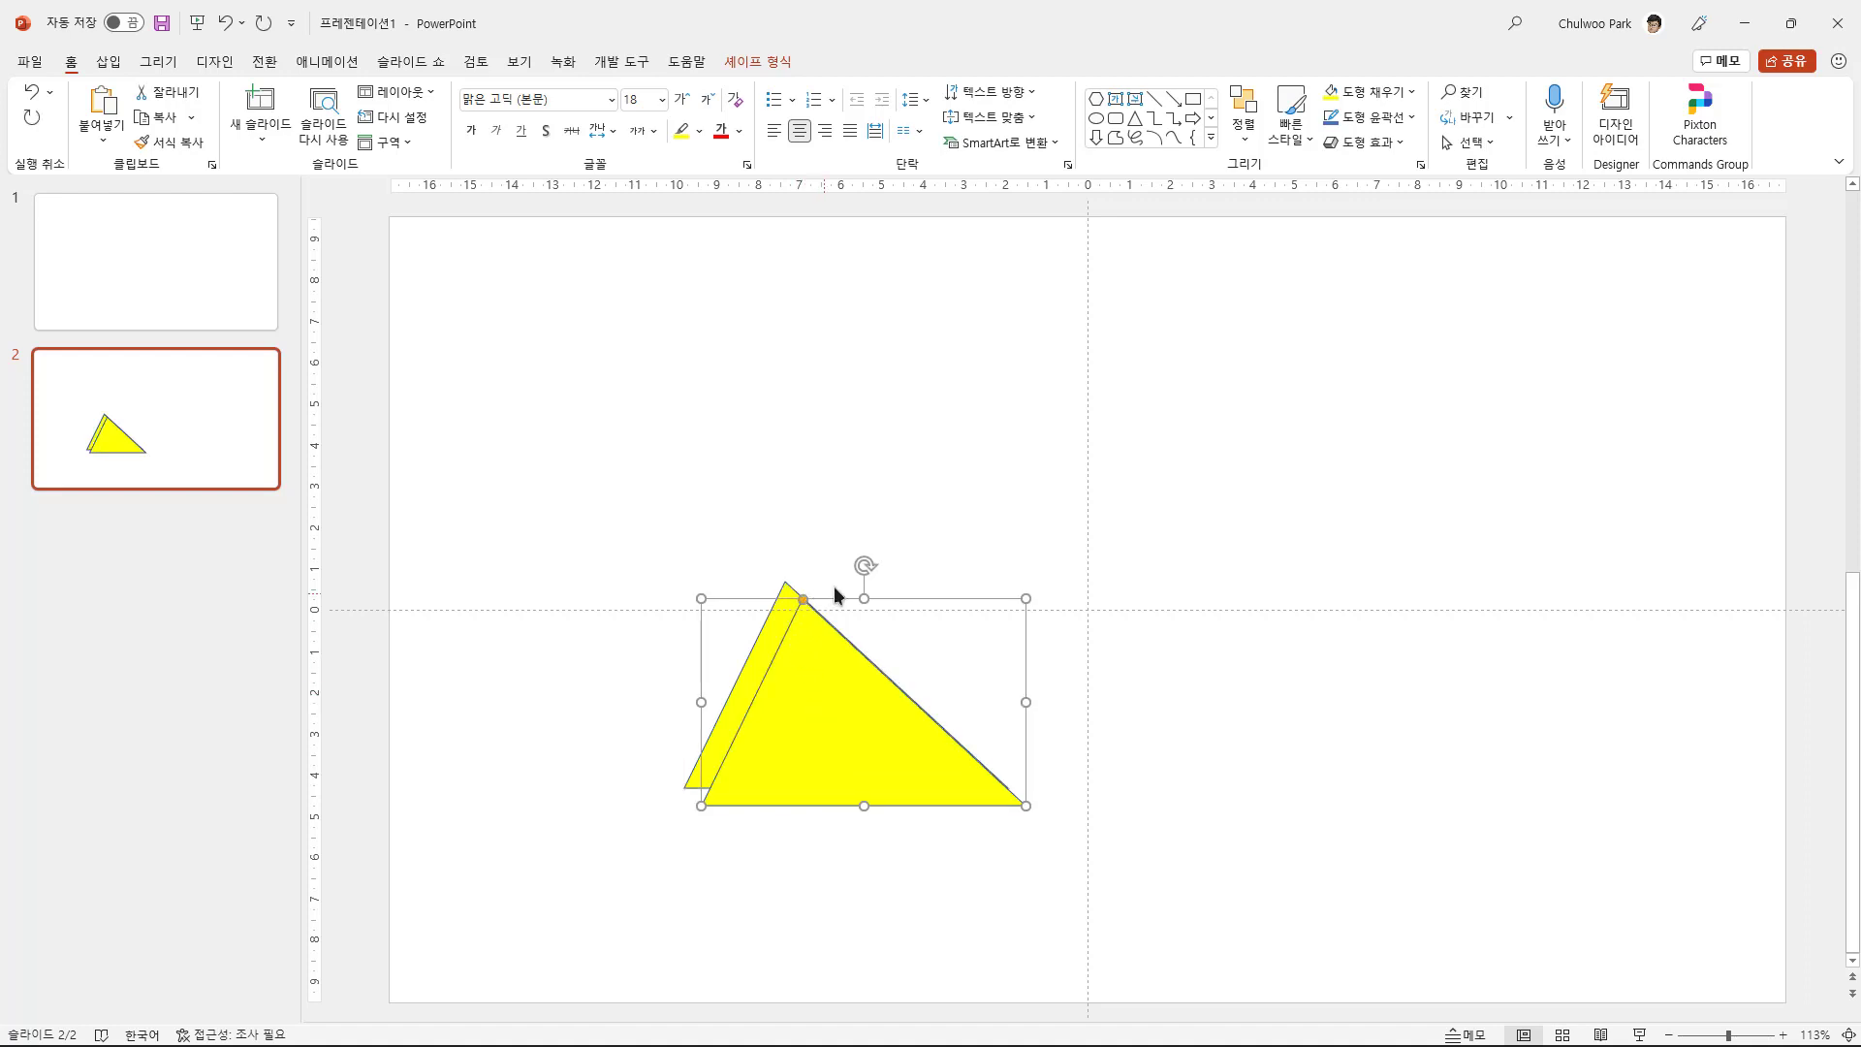
left_click_drag(865, 565, 893, 582)
left_click(226, 23)
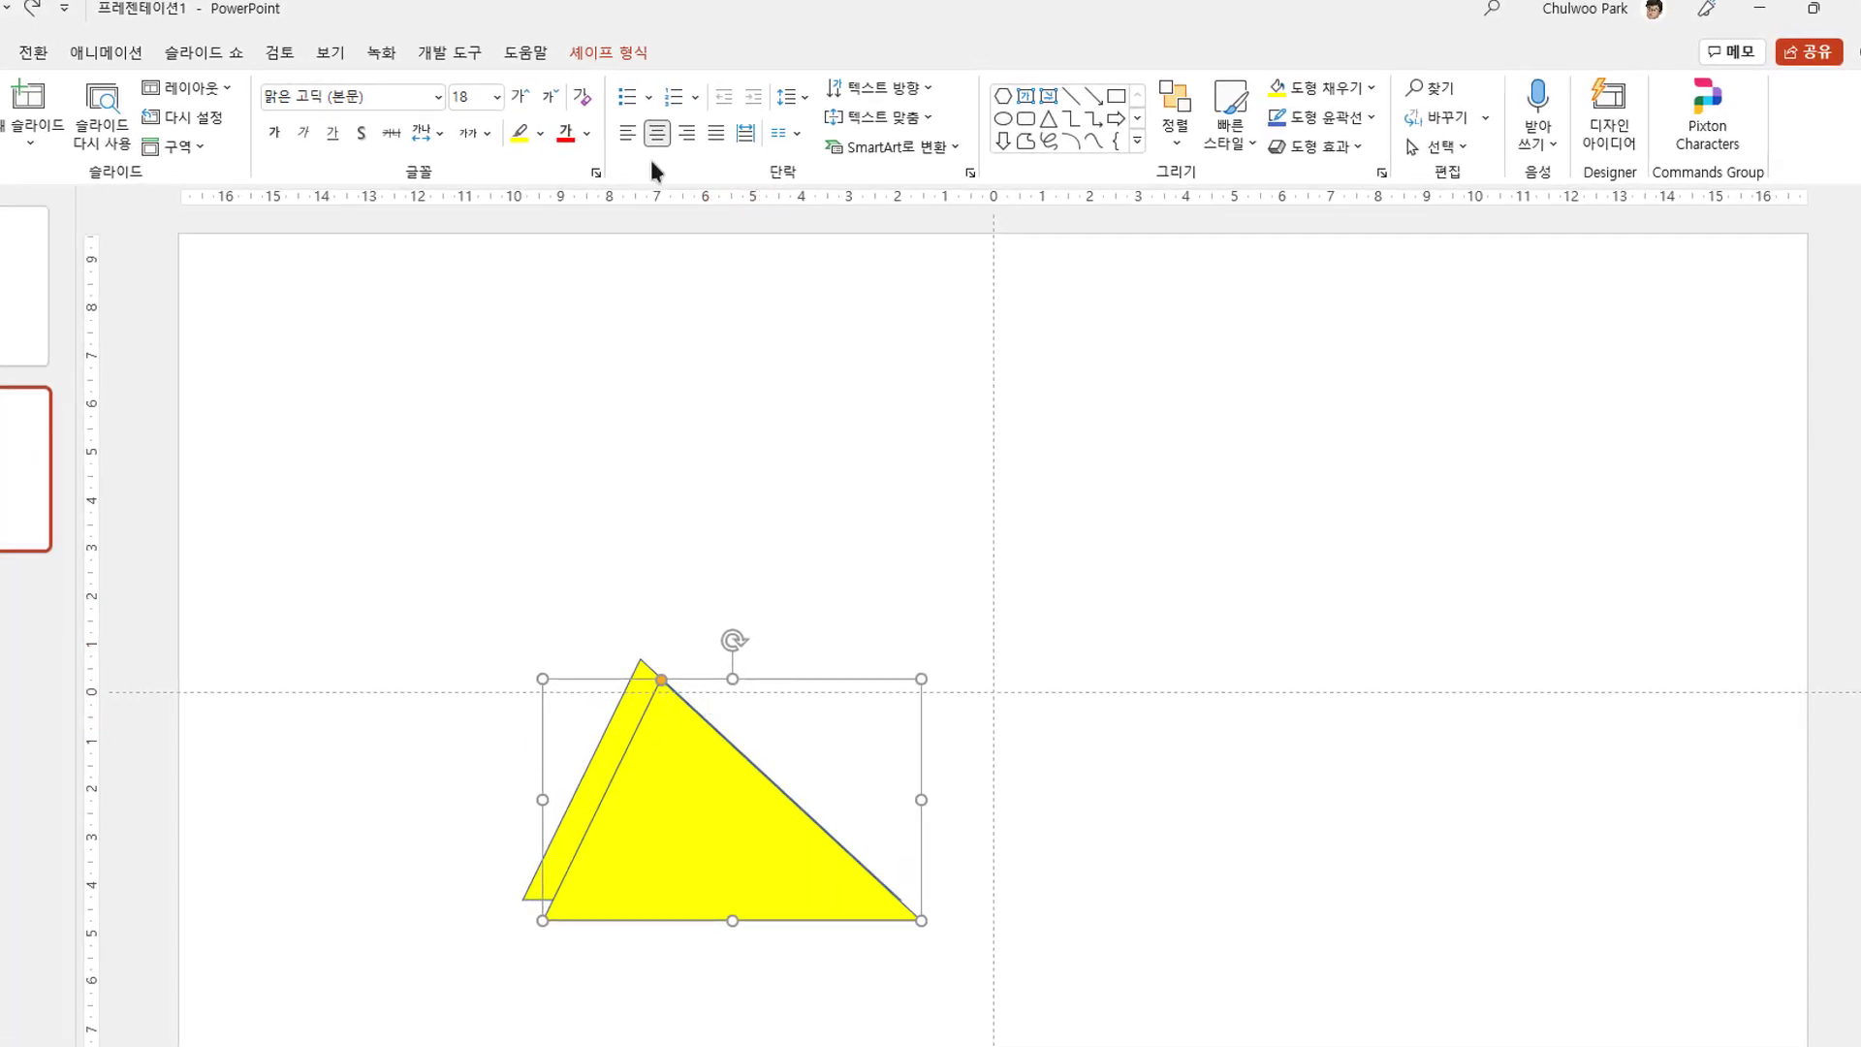
left_click(621, 53)
left_click(1350, 148)
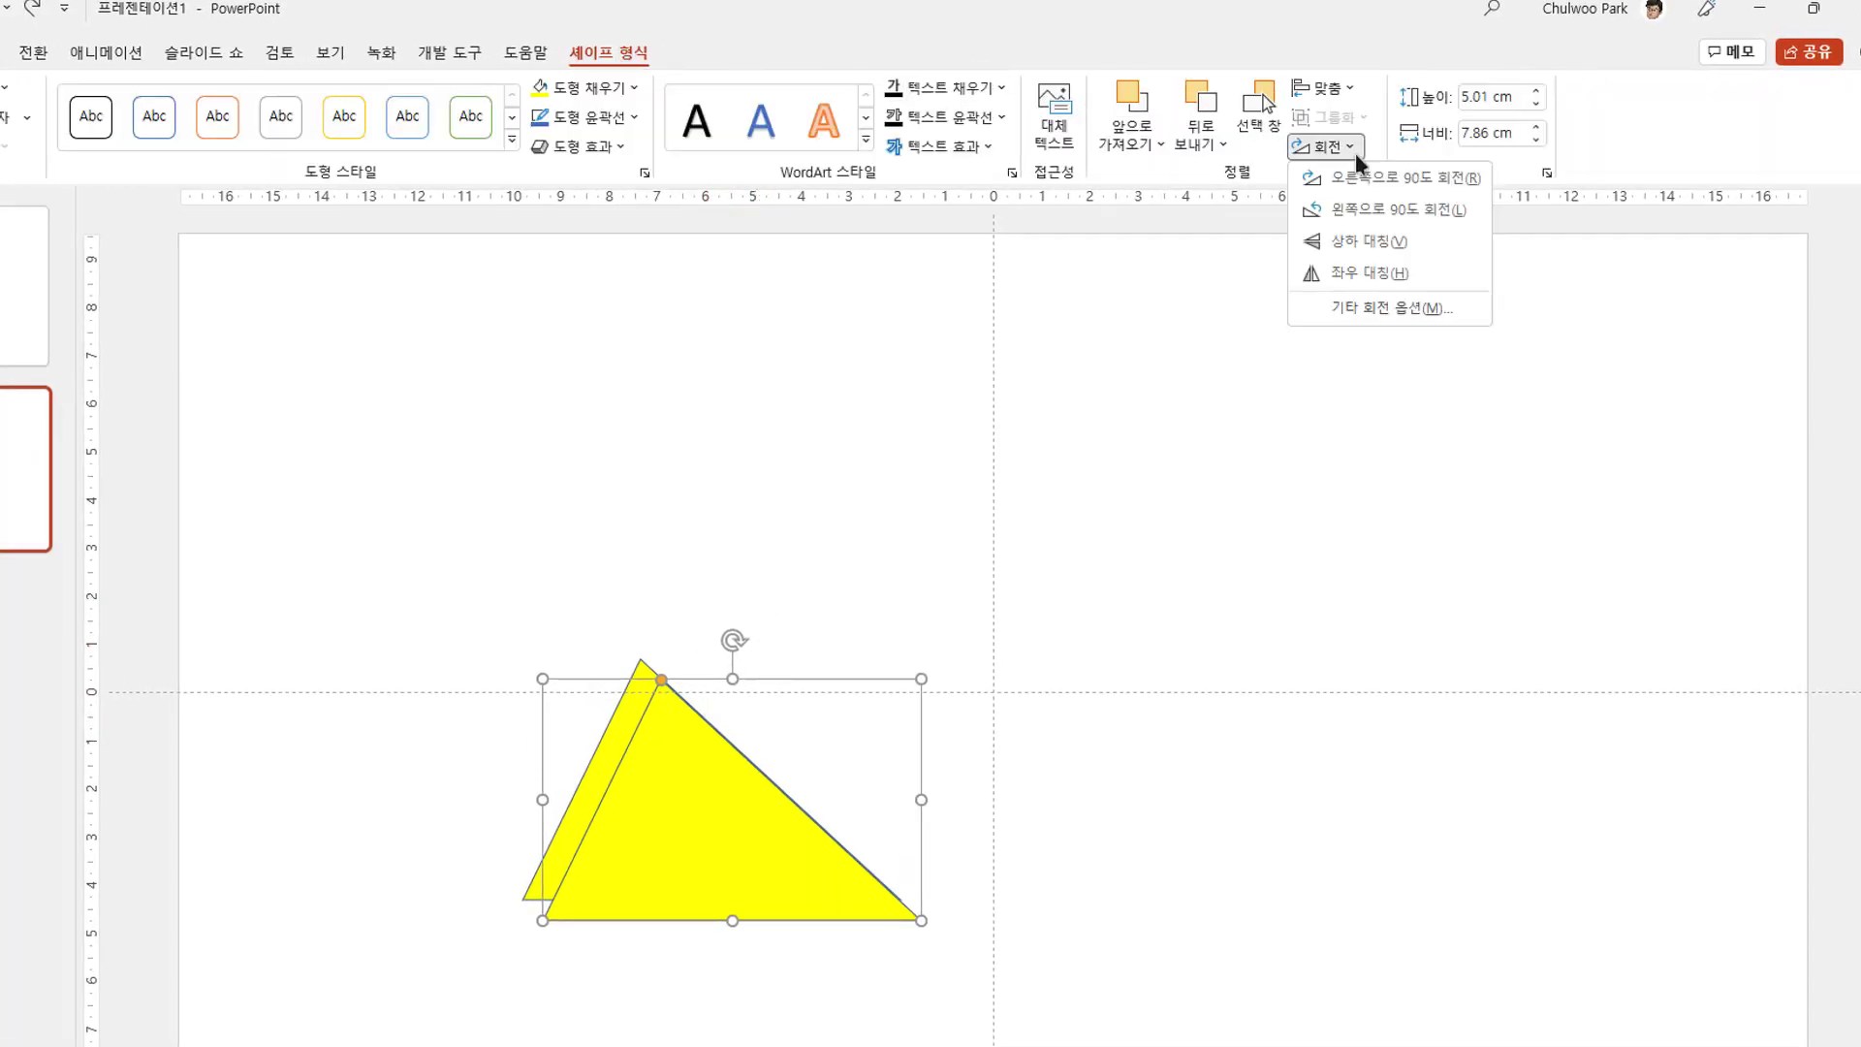
left_click(1359, 174)
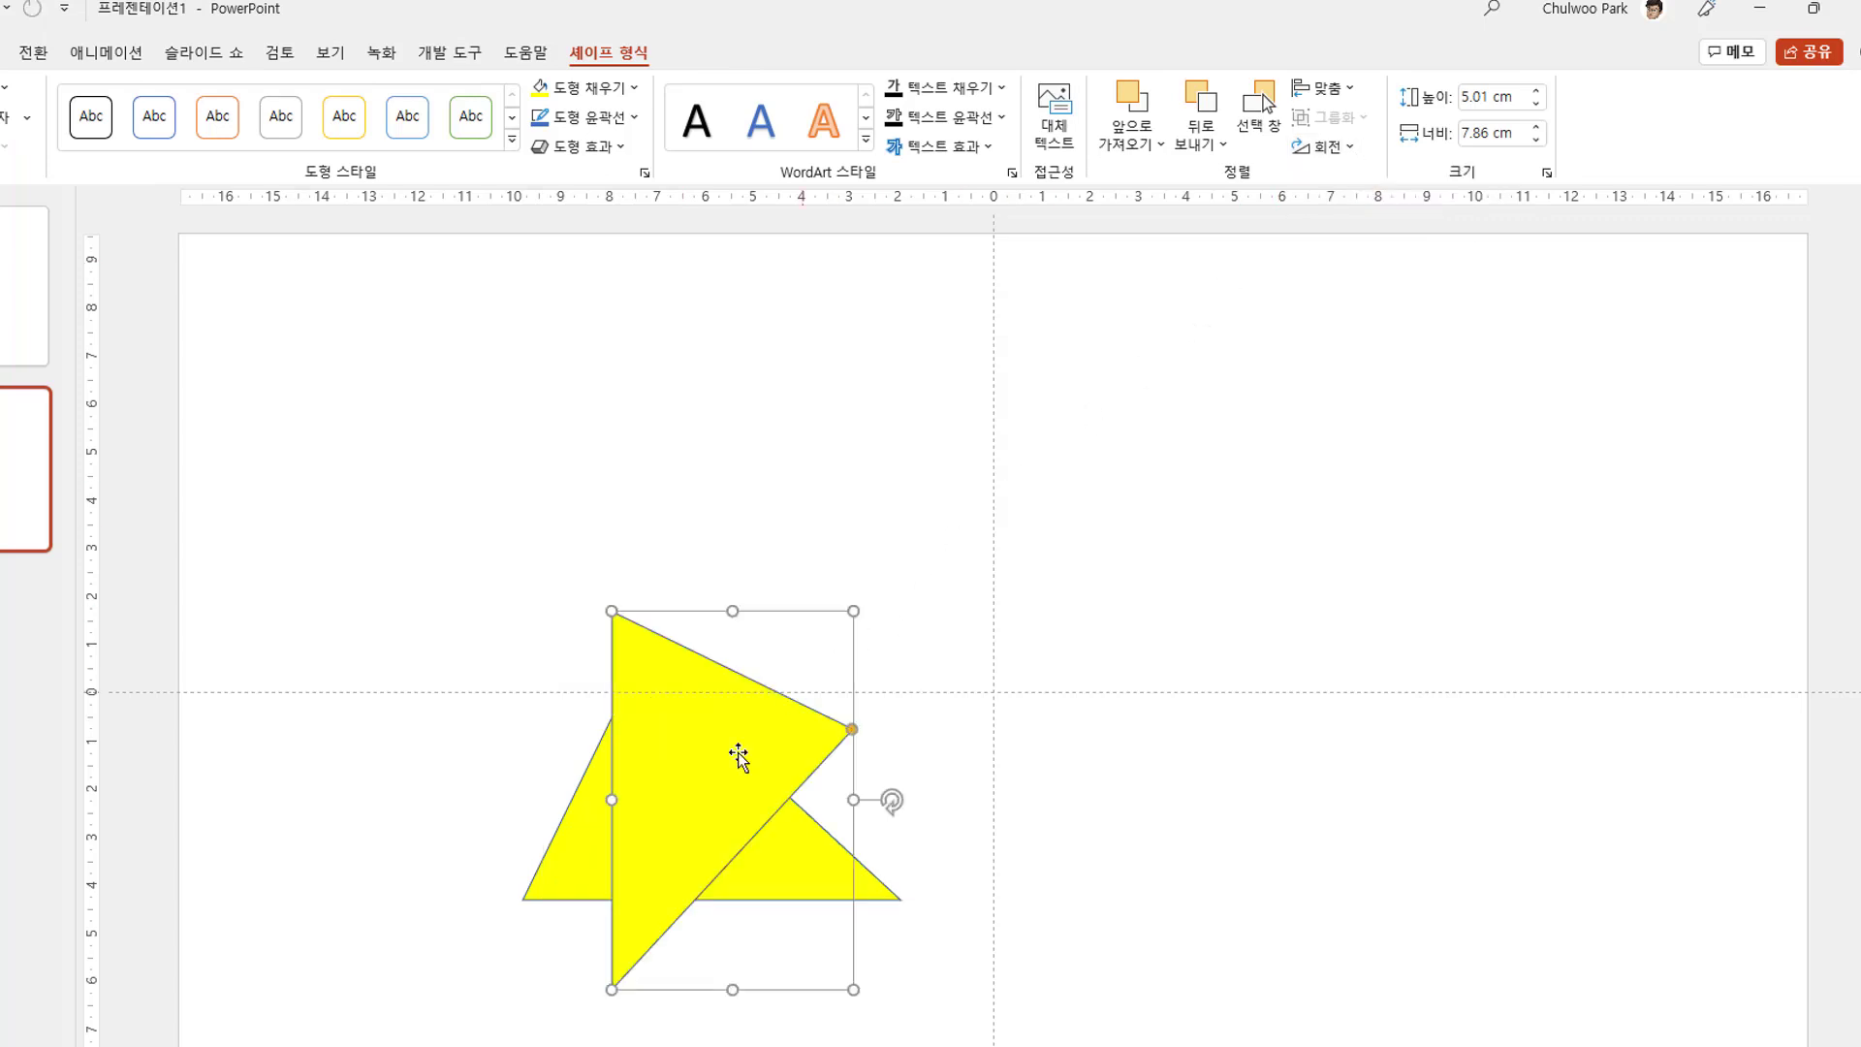
left_click_drag(739, 757, 710, 479)
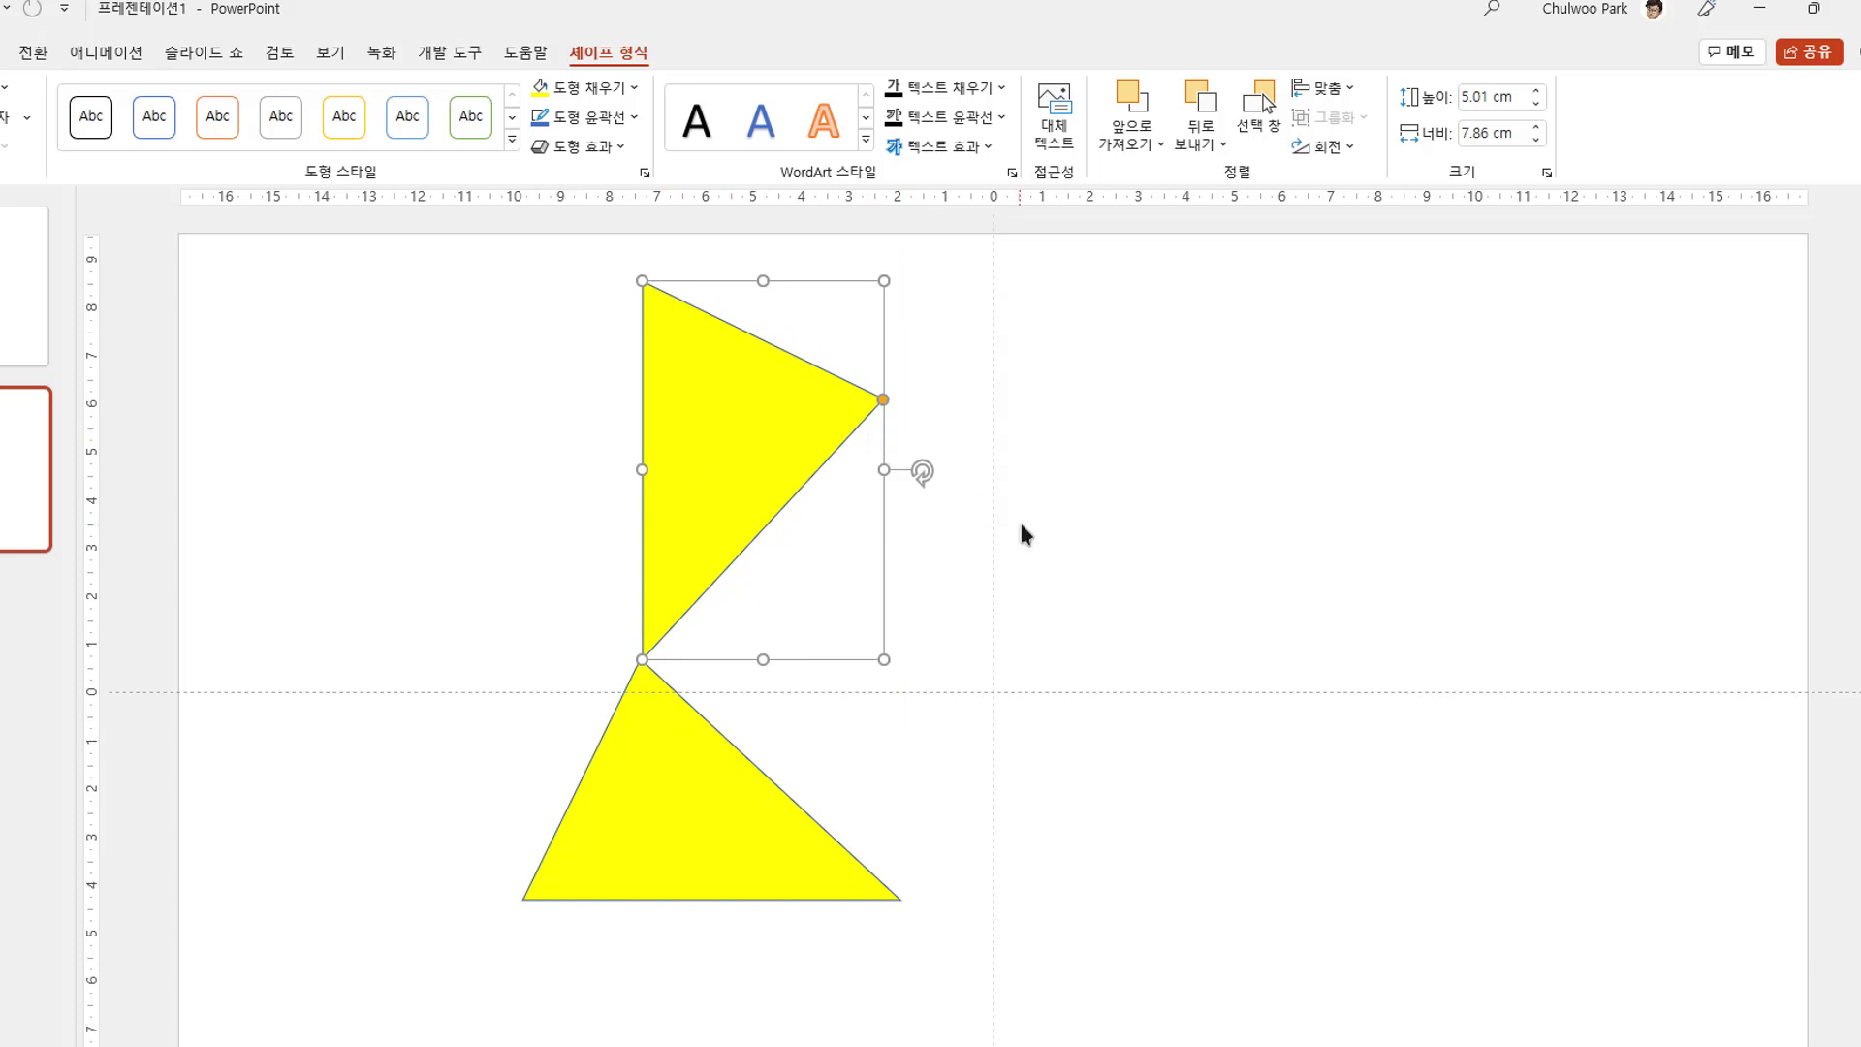
Duplicate the rotated triangle, turn the new copy another 90° right and place it beside the previous one, level with its right corner.
key("ctrl+d")
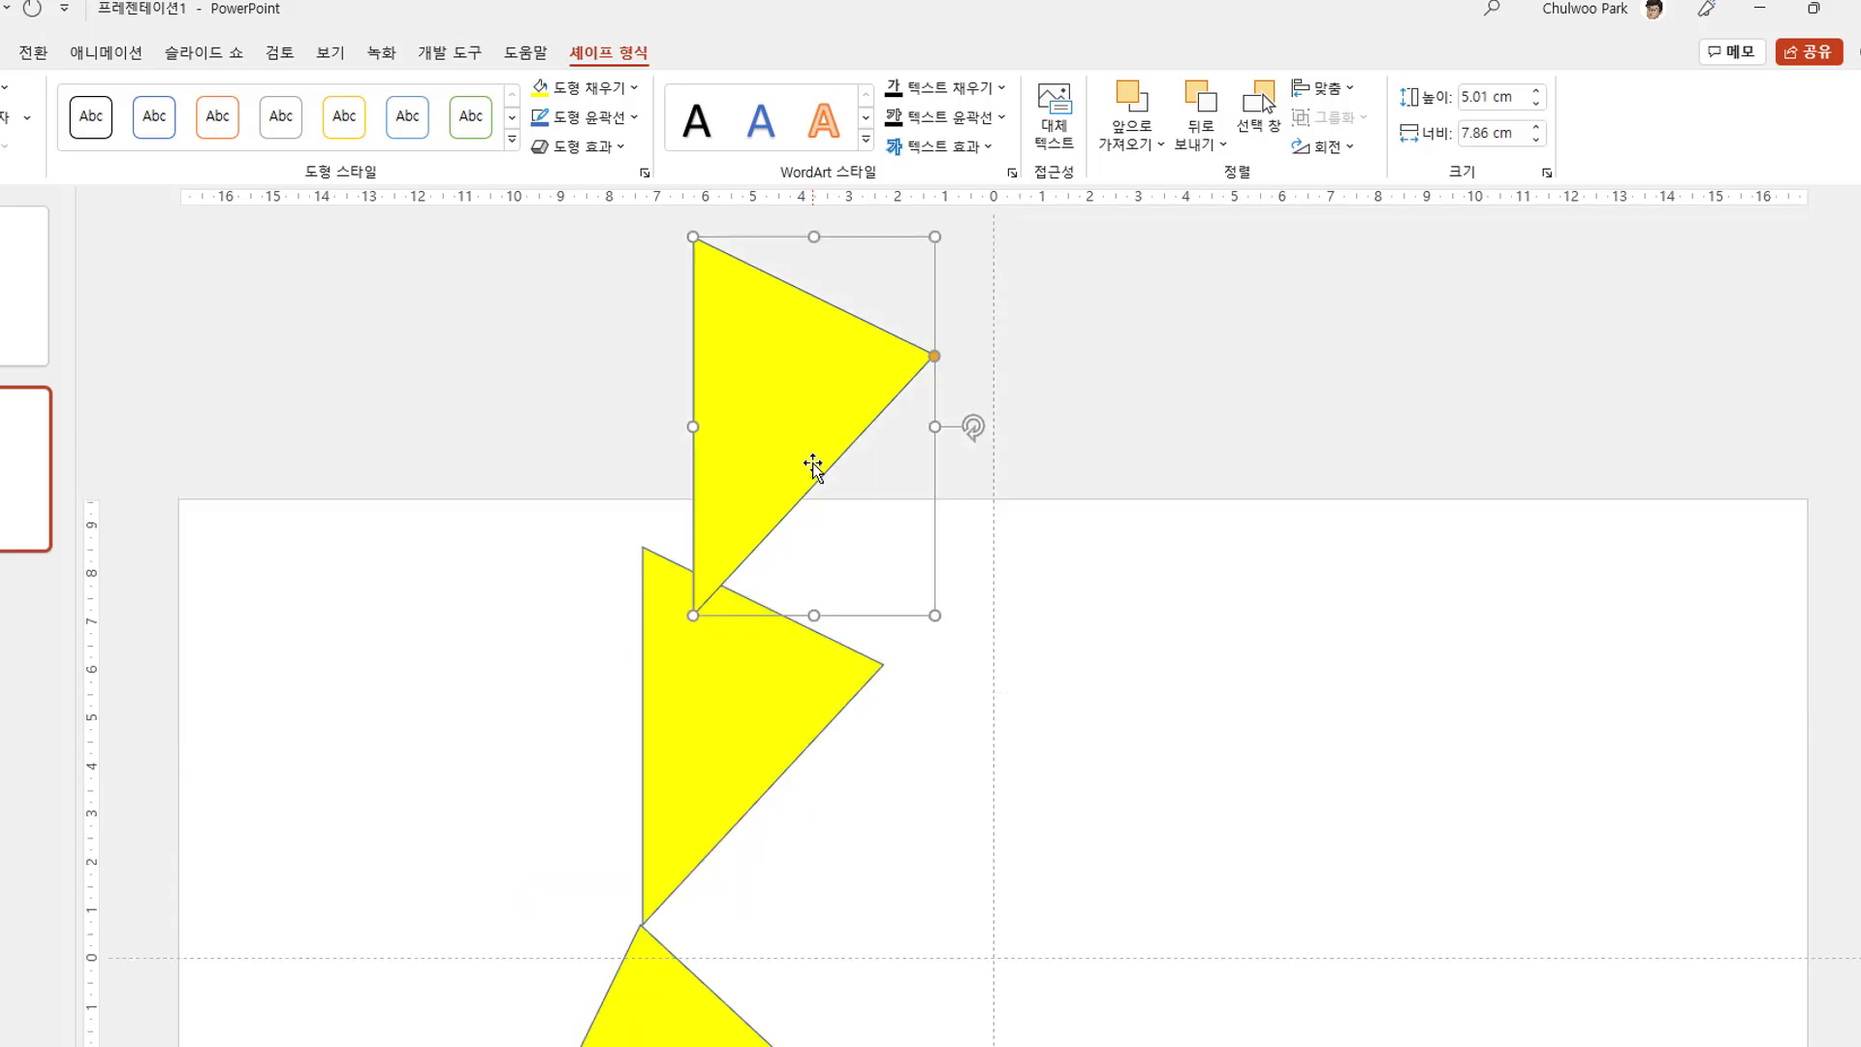
left_click_drag(789, 437, 910, 664)
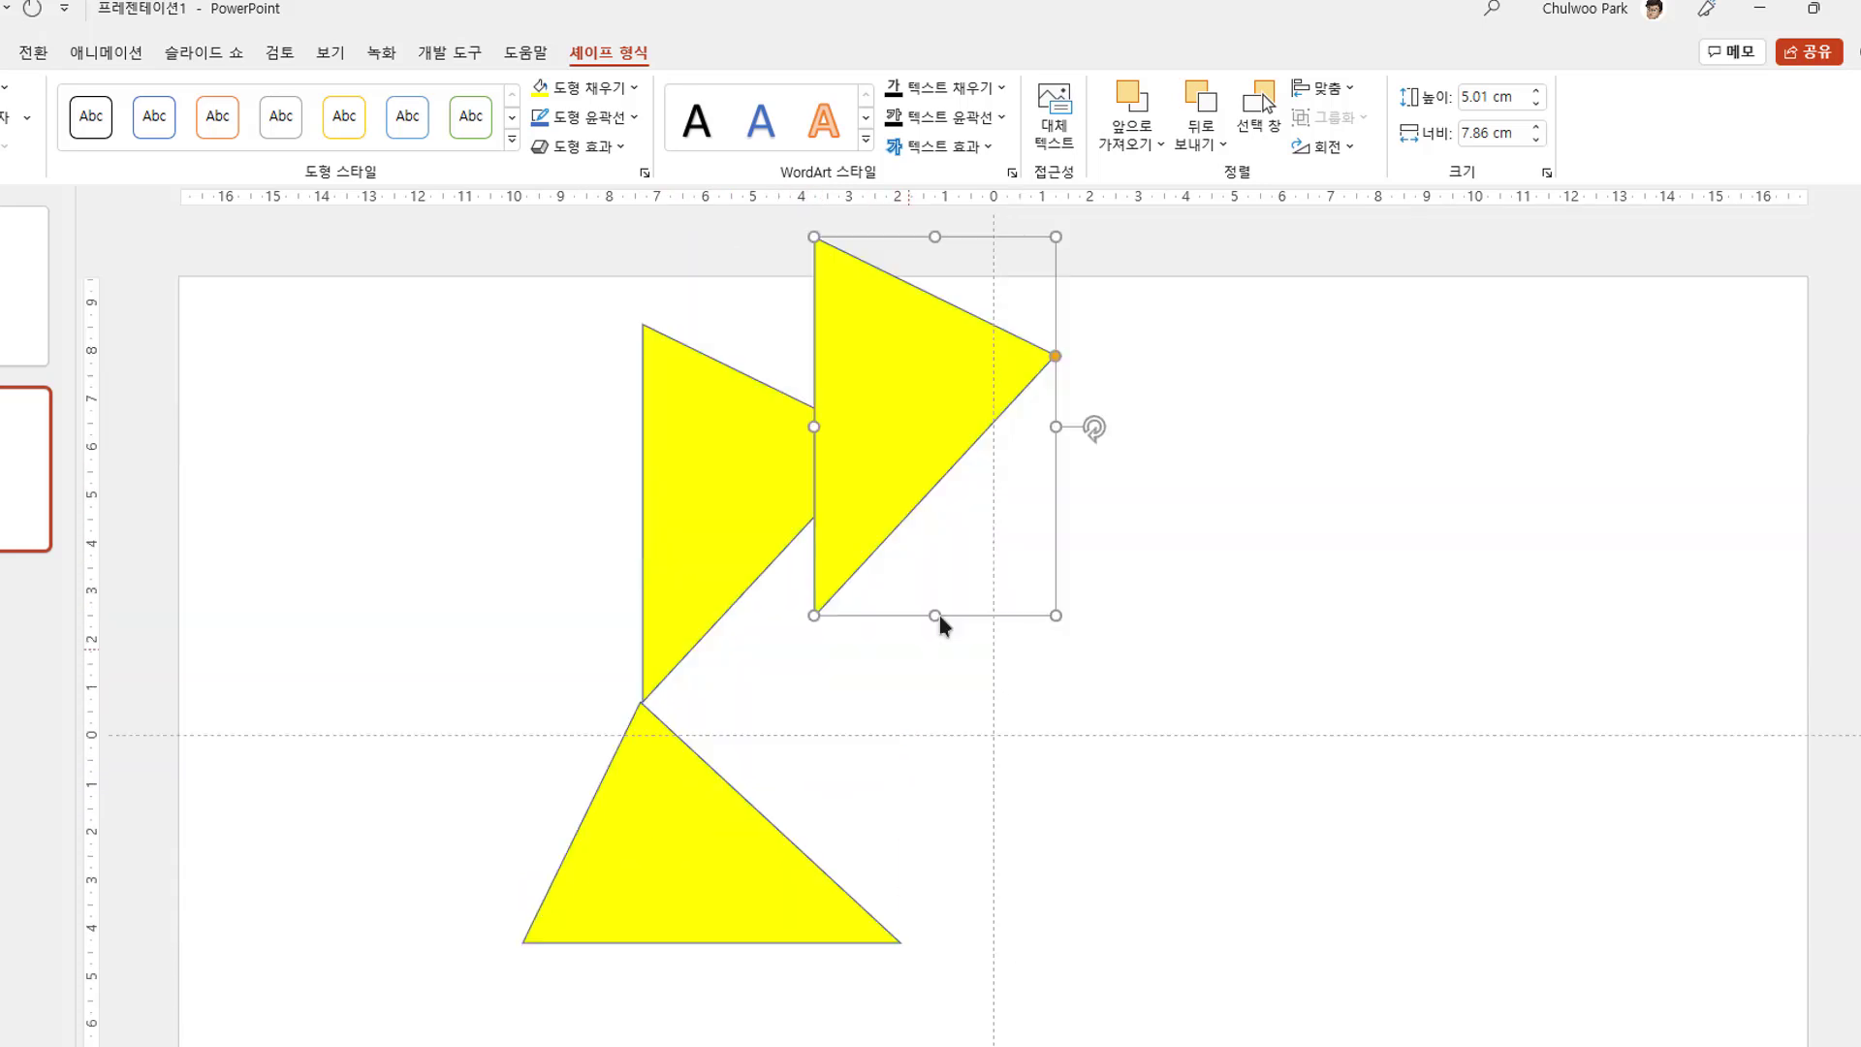
left_click(1357, 148)
left_click(1371, 173)
left_click_drag(999, 375, 1119, 495)
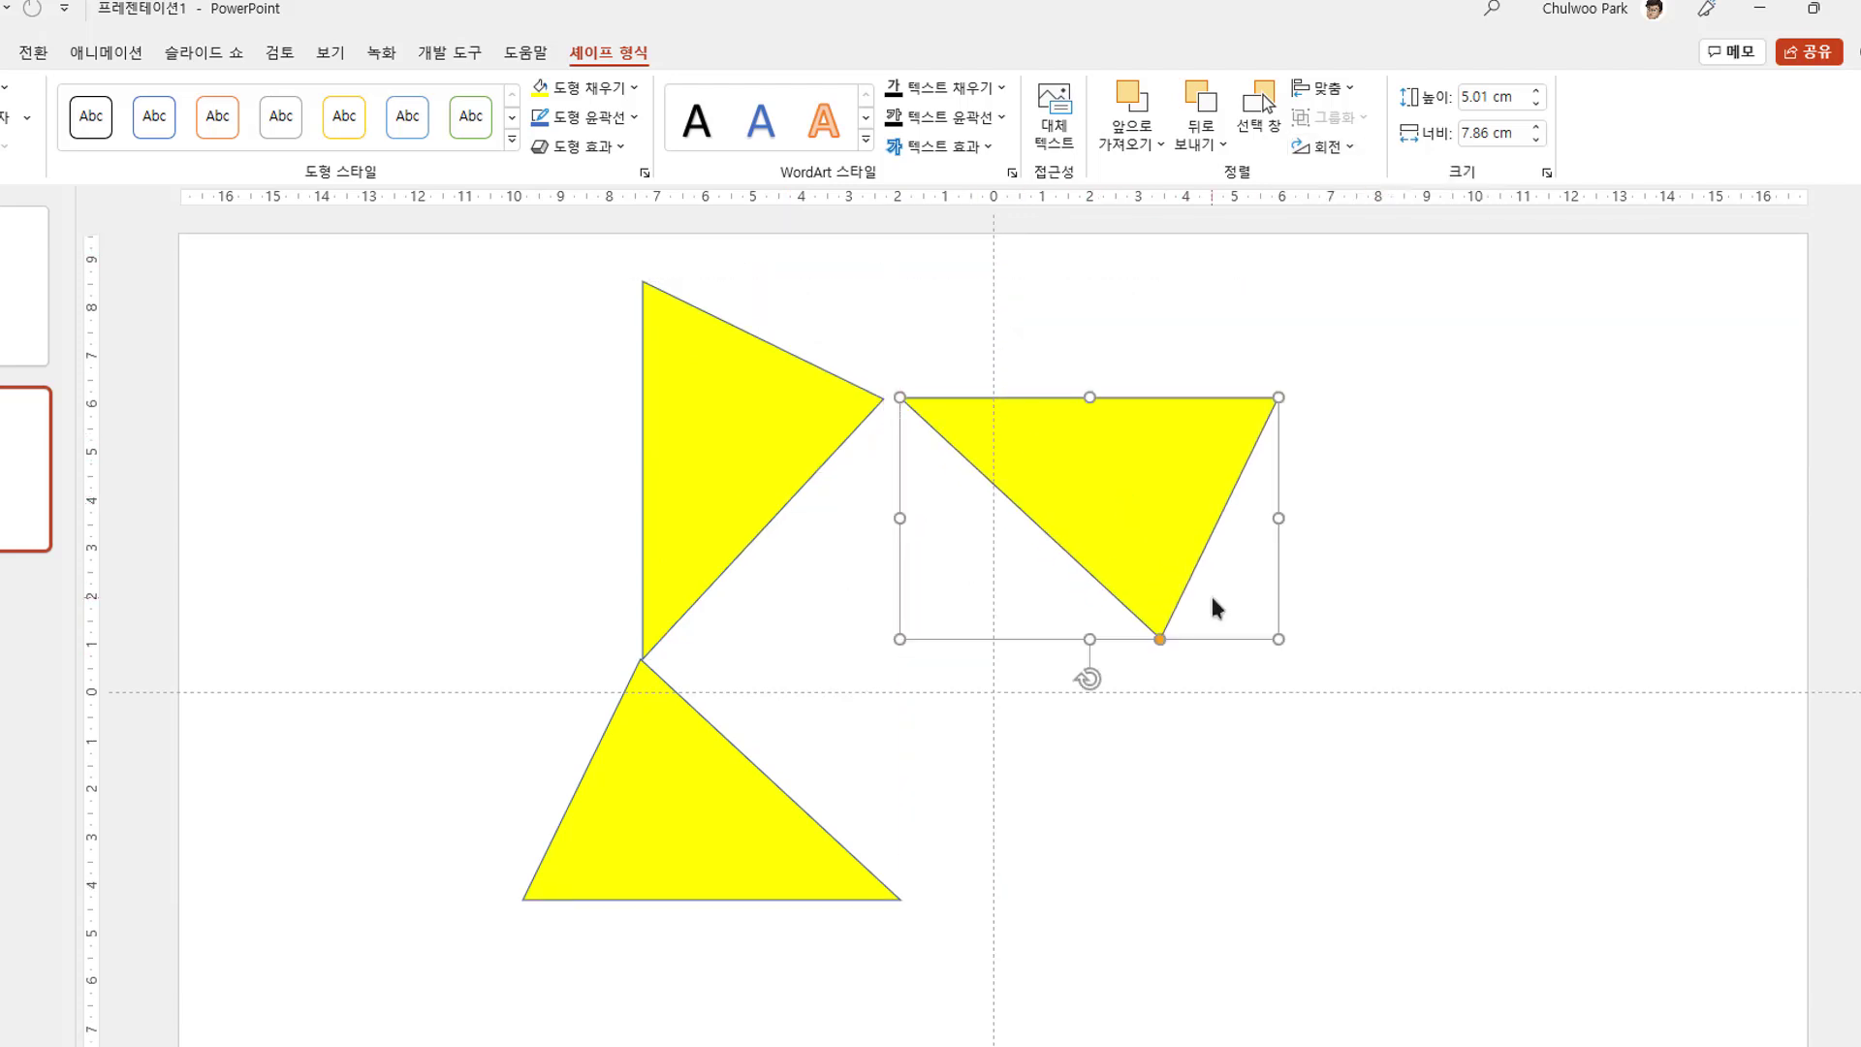
Add a third copy rotated a further 90° right and join the triangles corner to corner around an empty square.
key("ctrl+d")
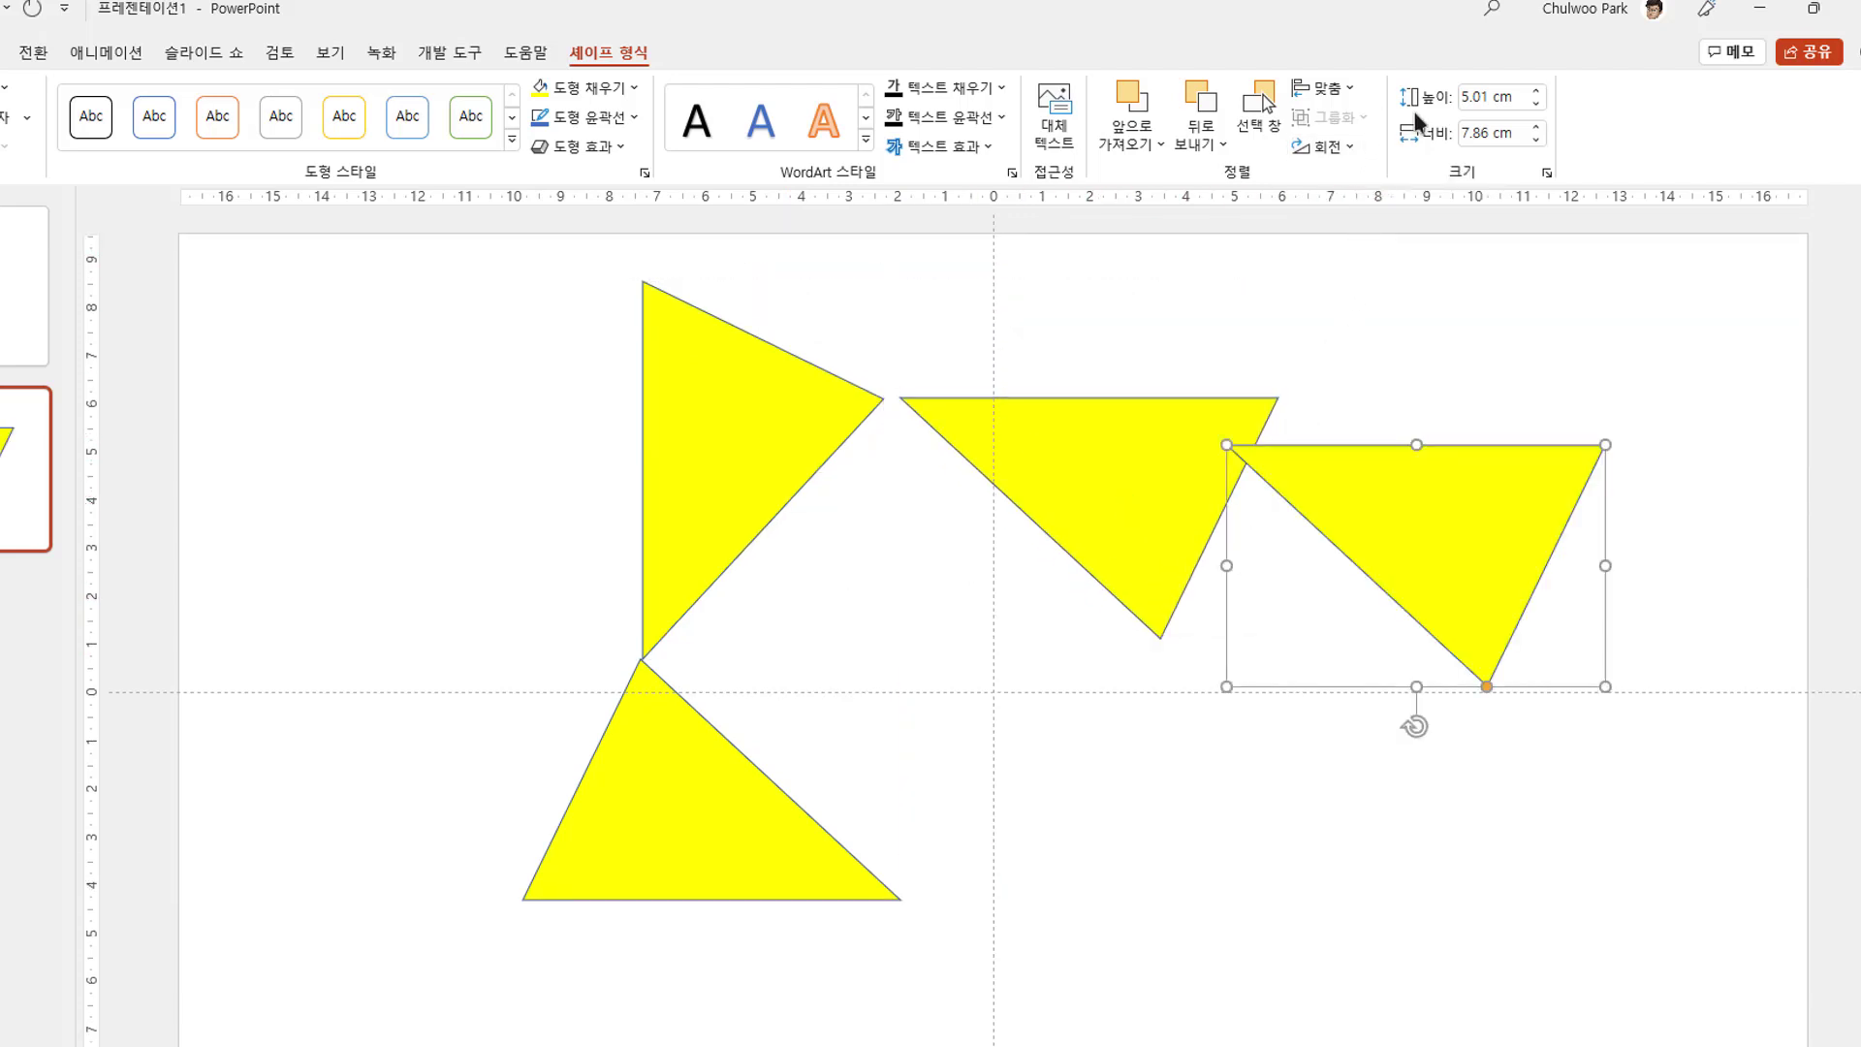
left_click(1357, 152)
left_click(1364, 178)
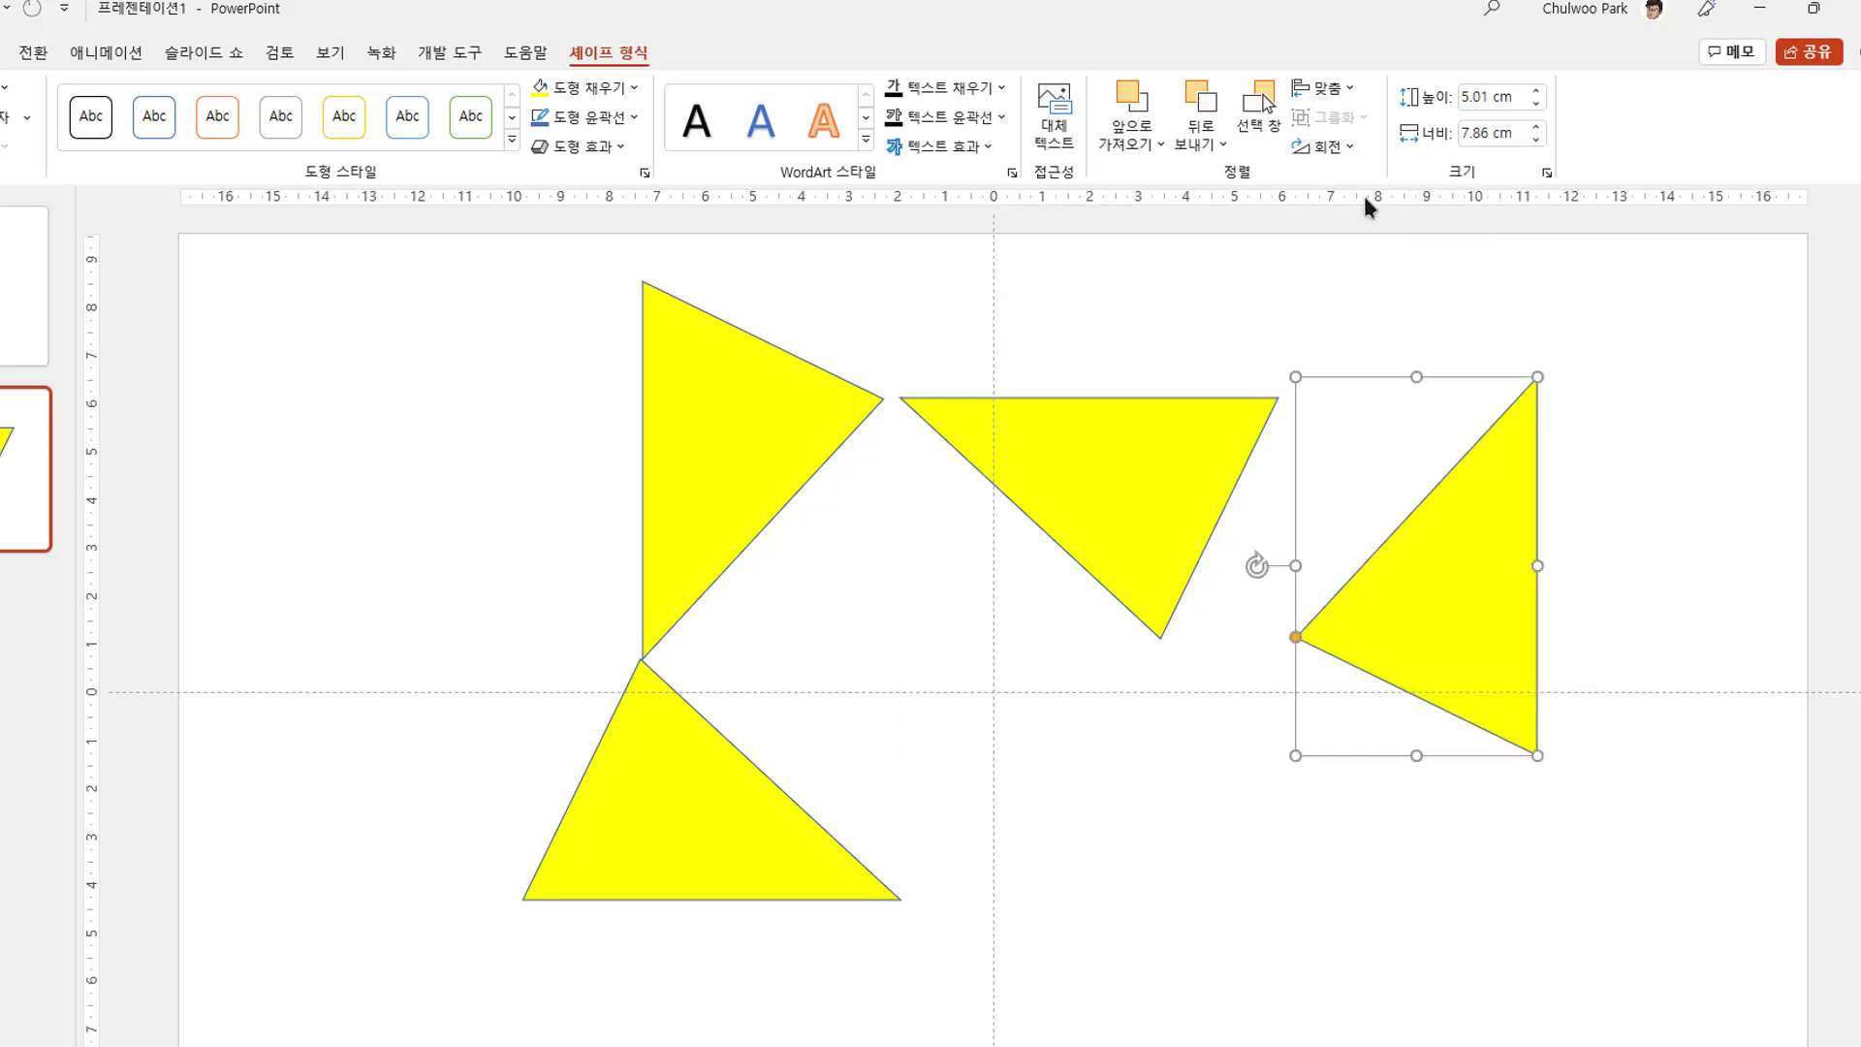
left_click_drag(1412, 597, 1021, 818)
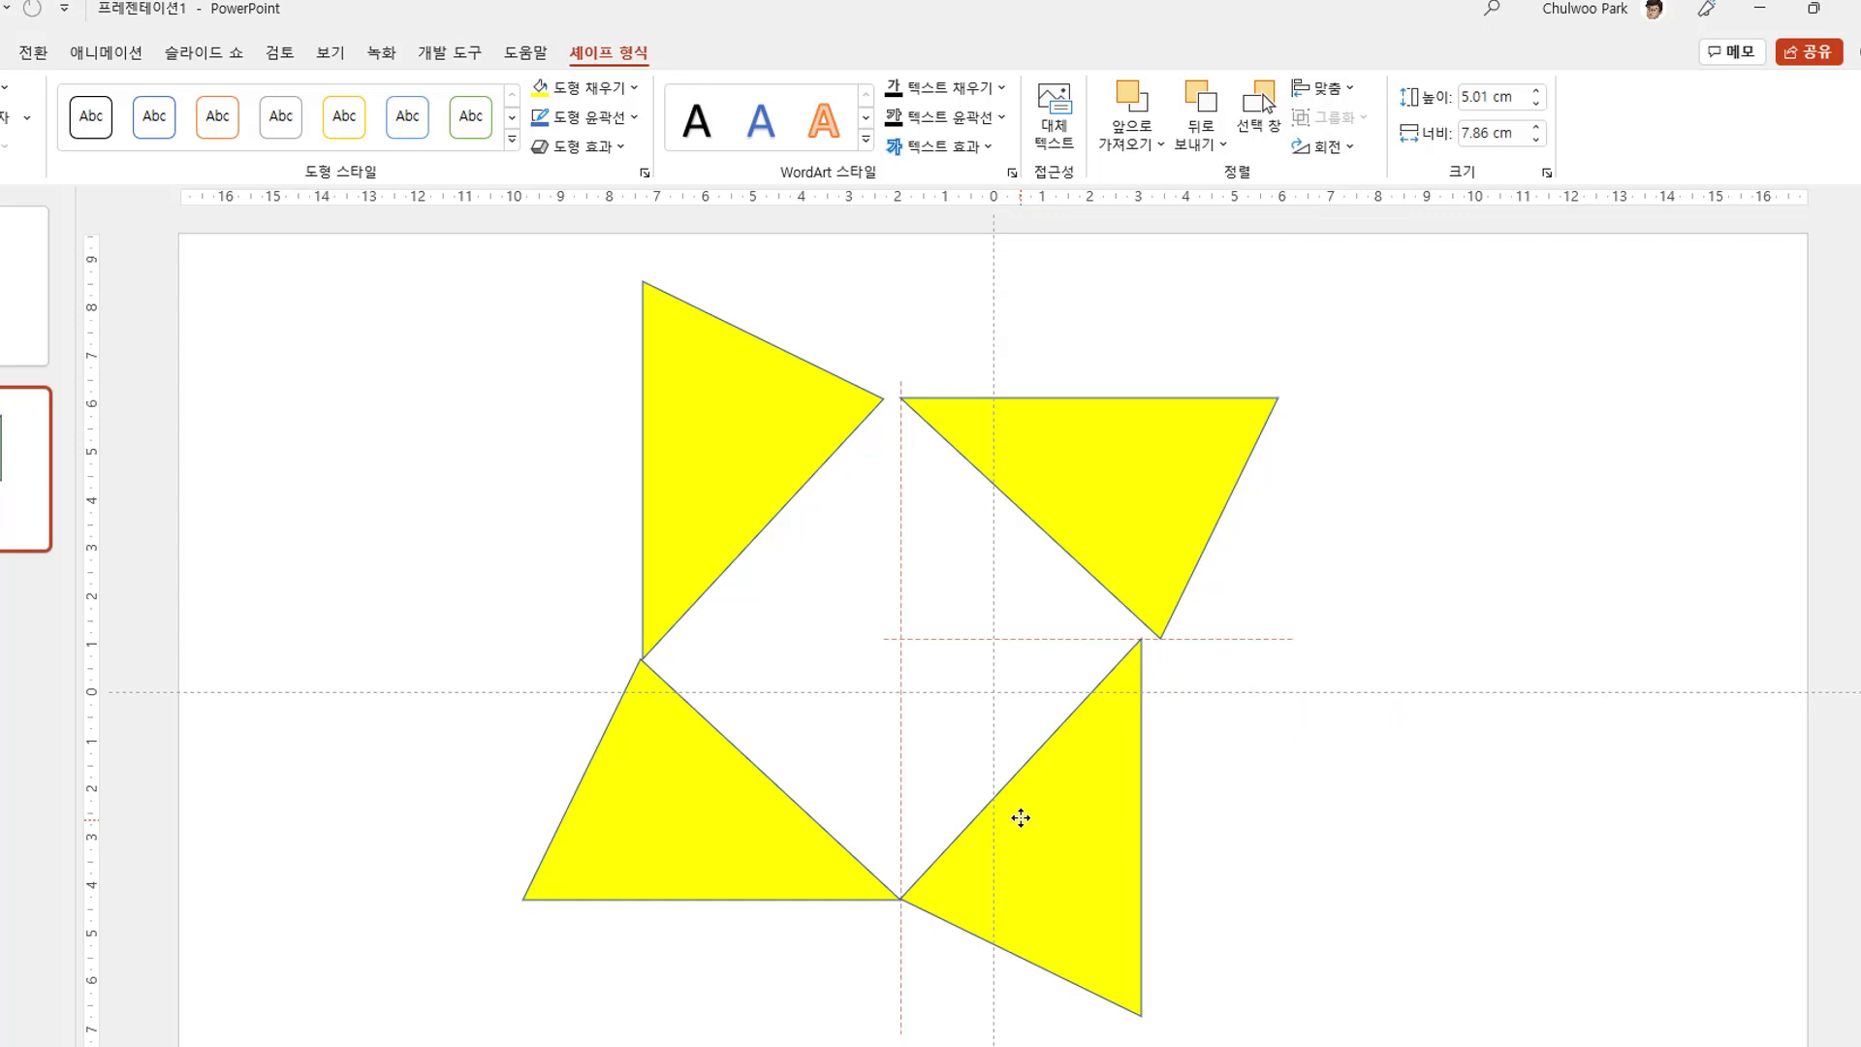
left_click_drag(1021, 818, 1021, 818)
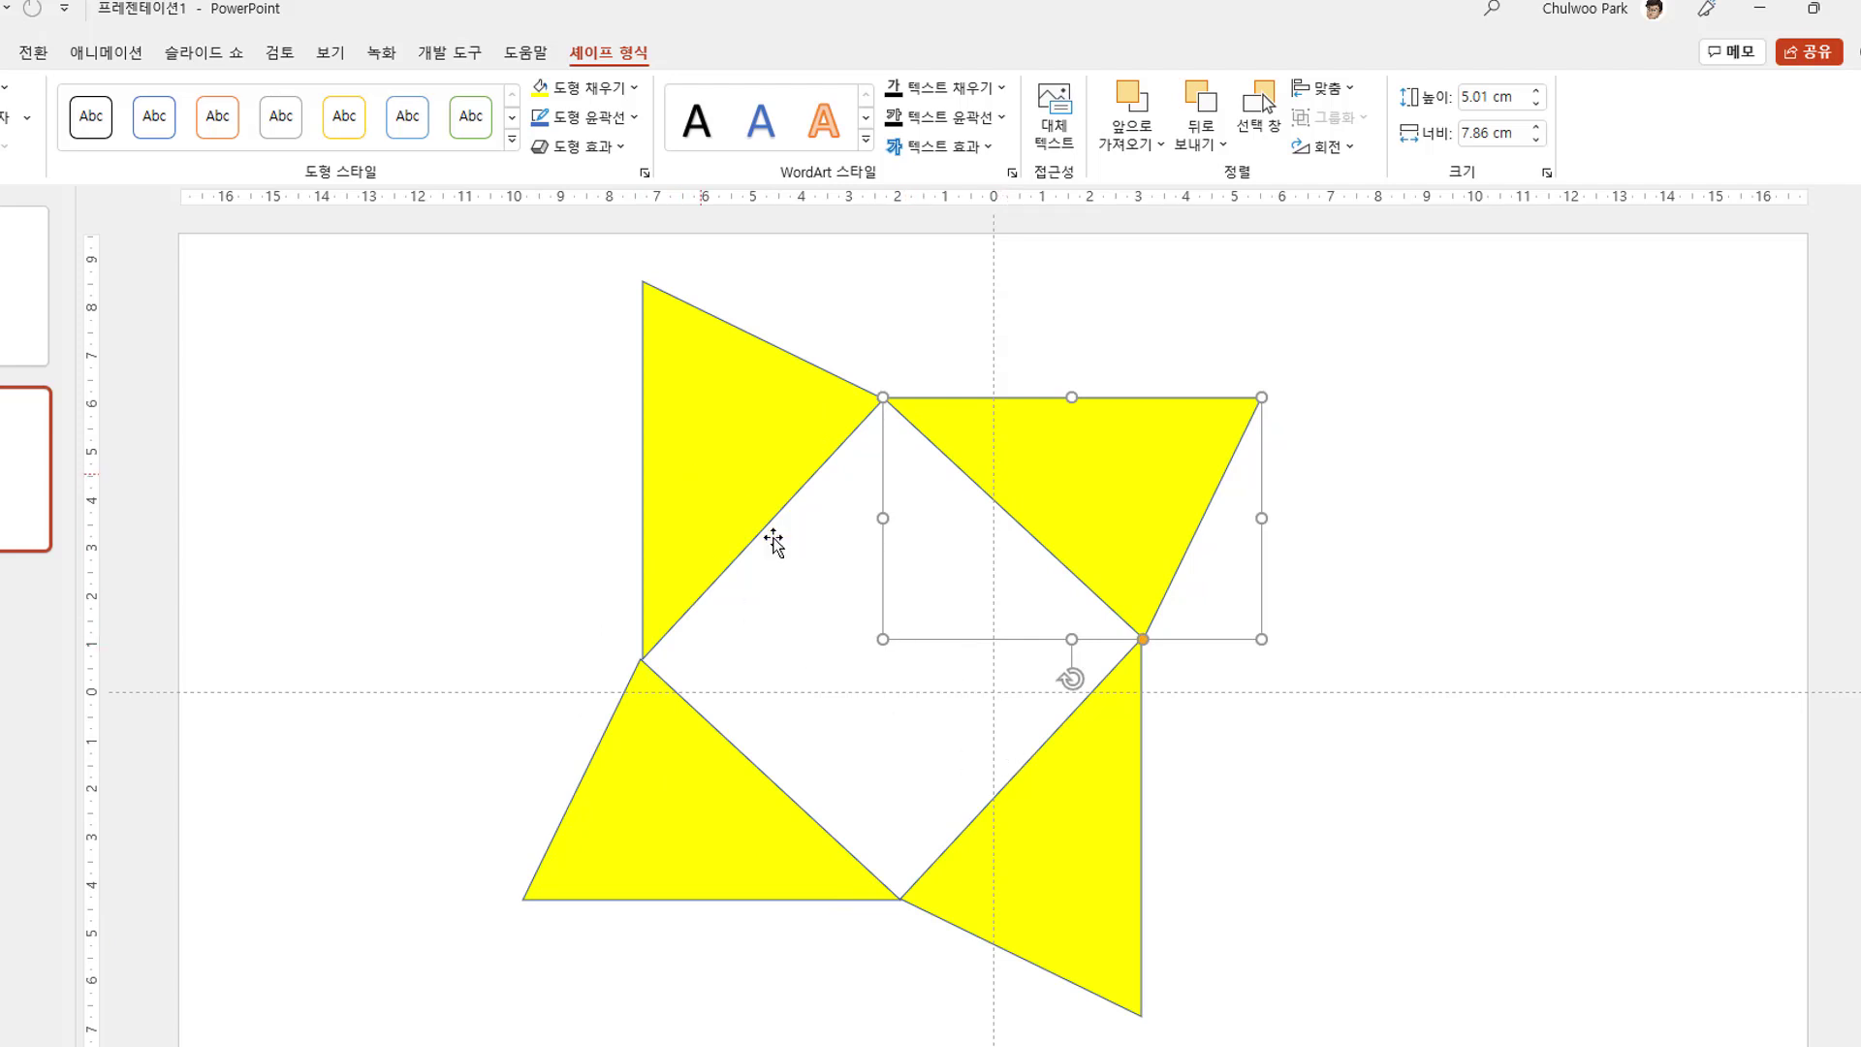
Shift the upper-left triangle out of place in several directions and snap its corners back onto both neighbouring triangles.
left_click(744, 519)
mouse_move(743, 519)
left_mouse_down()
mouse_move(715, 480)
mouse_move(744, 498)
left_mouse_up()
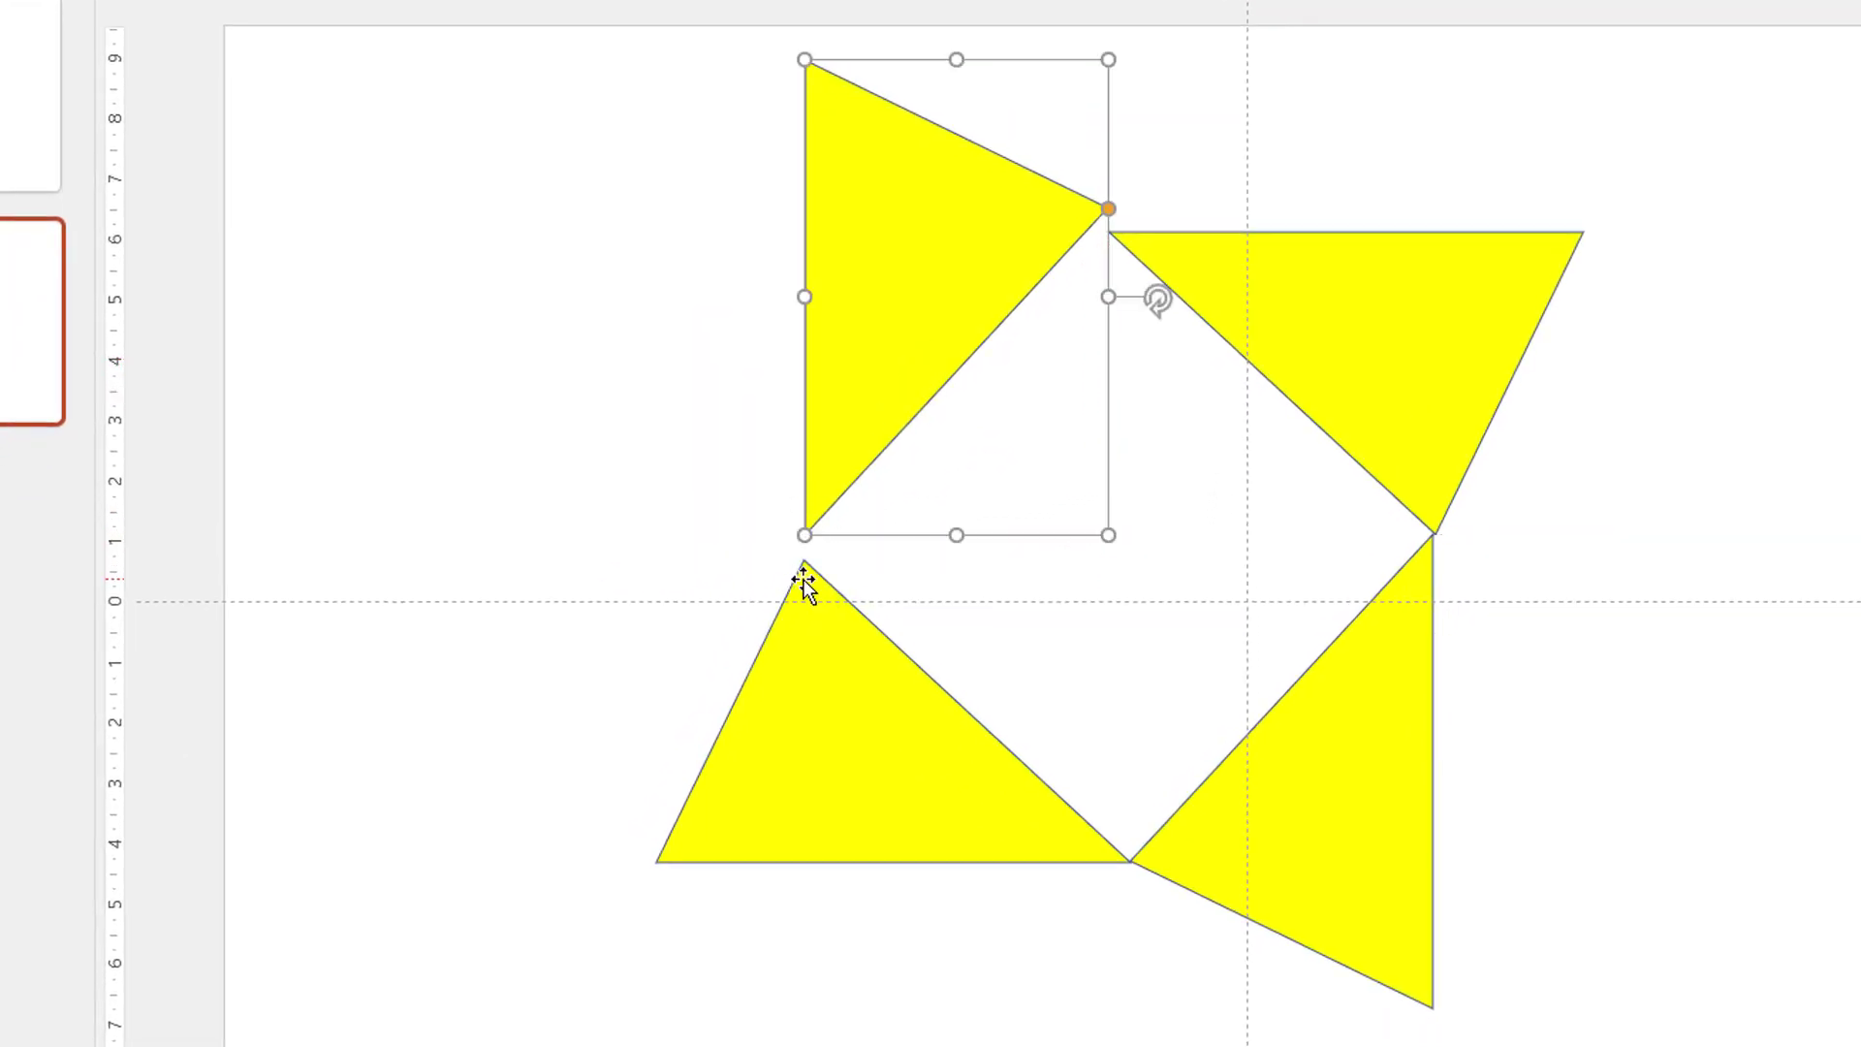
left_click_drag(839, 449, 832, 478)
left_click_drag(859, 345, 798, 358)
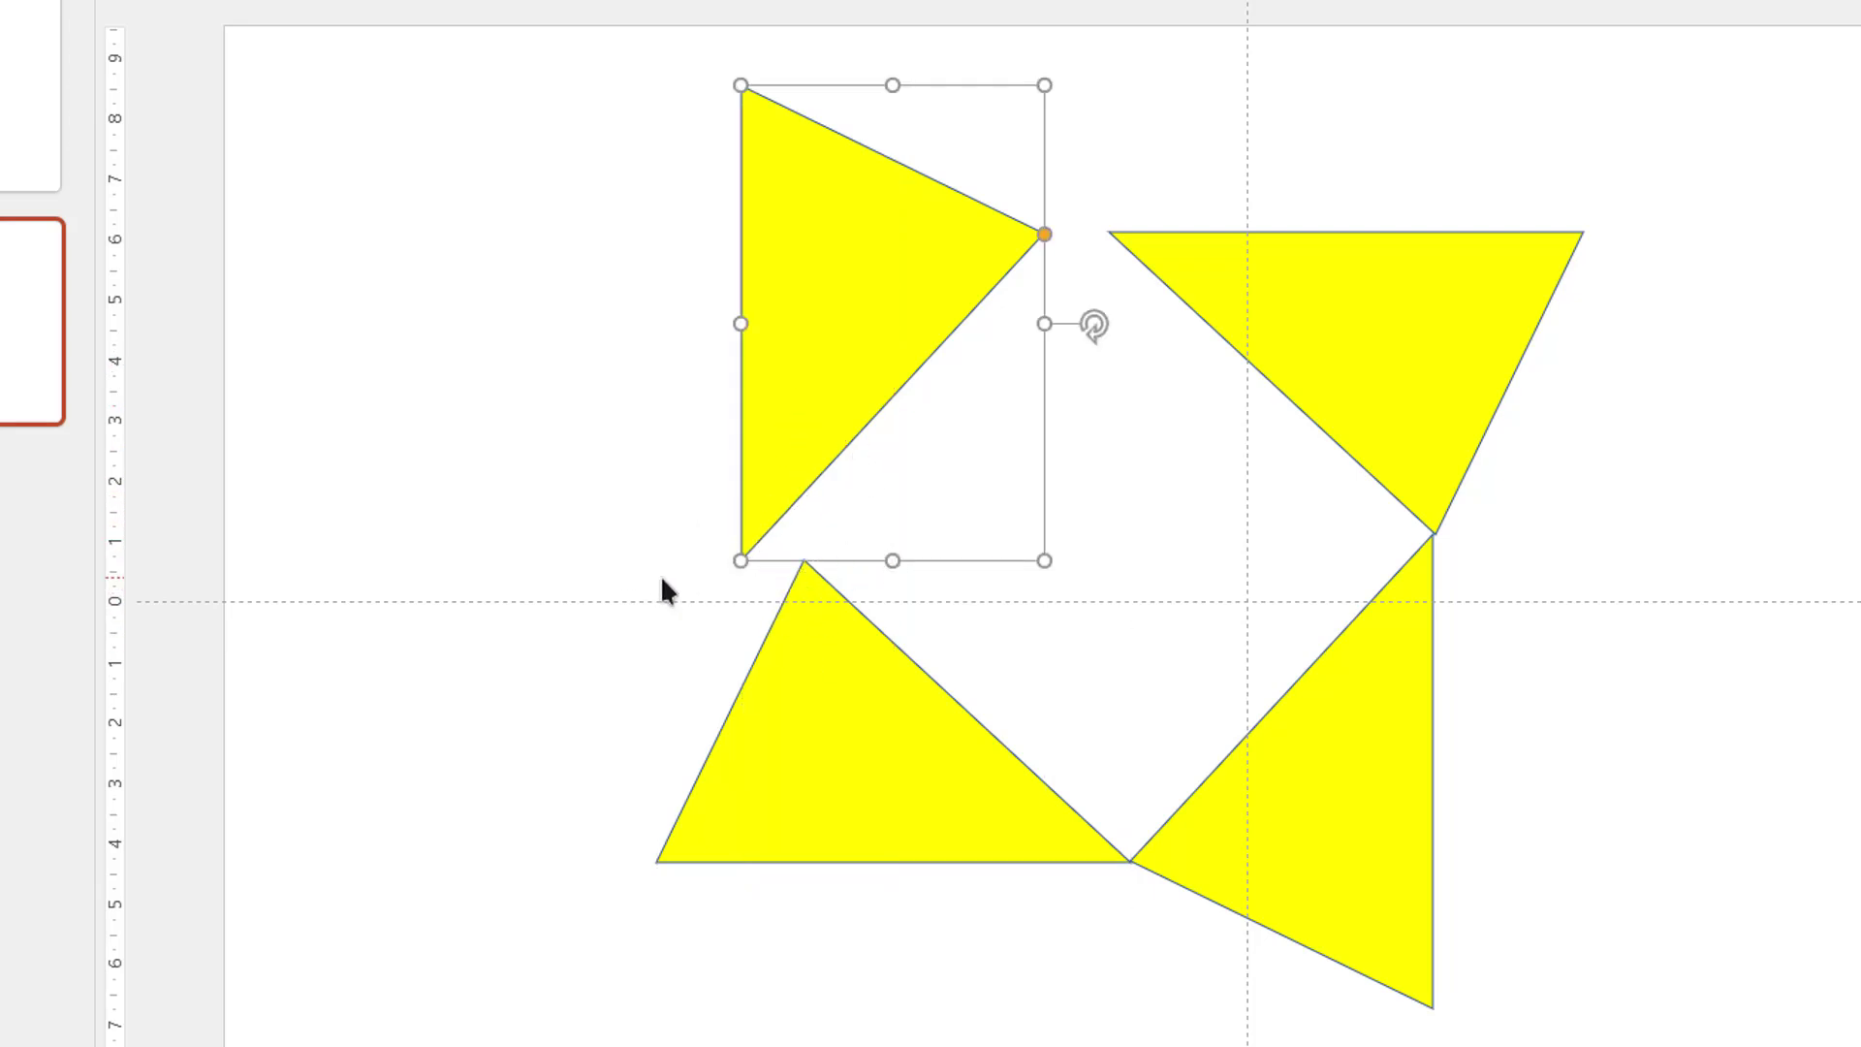
left_click_drag(787, 461, 898, 490)
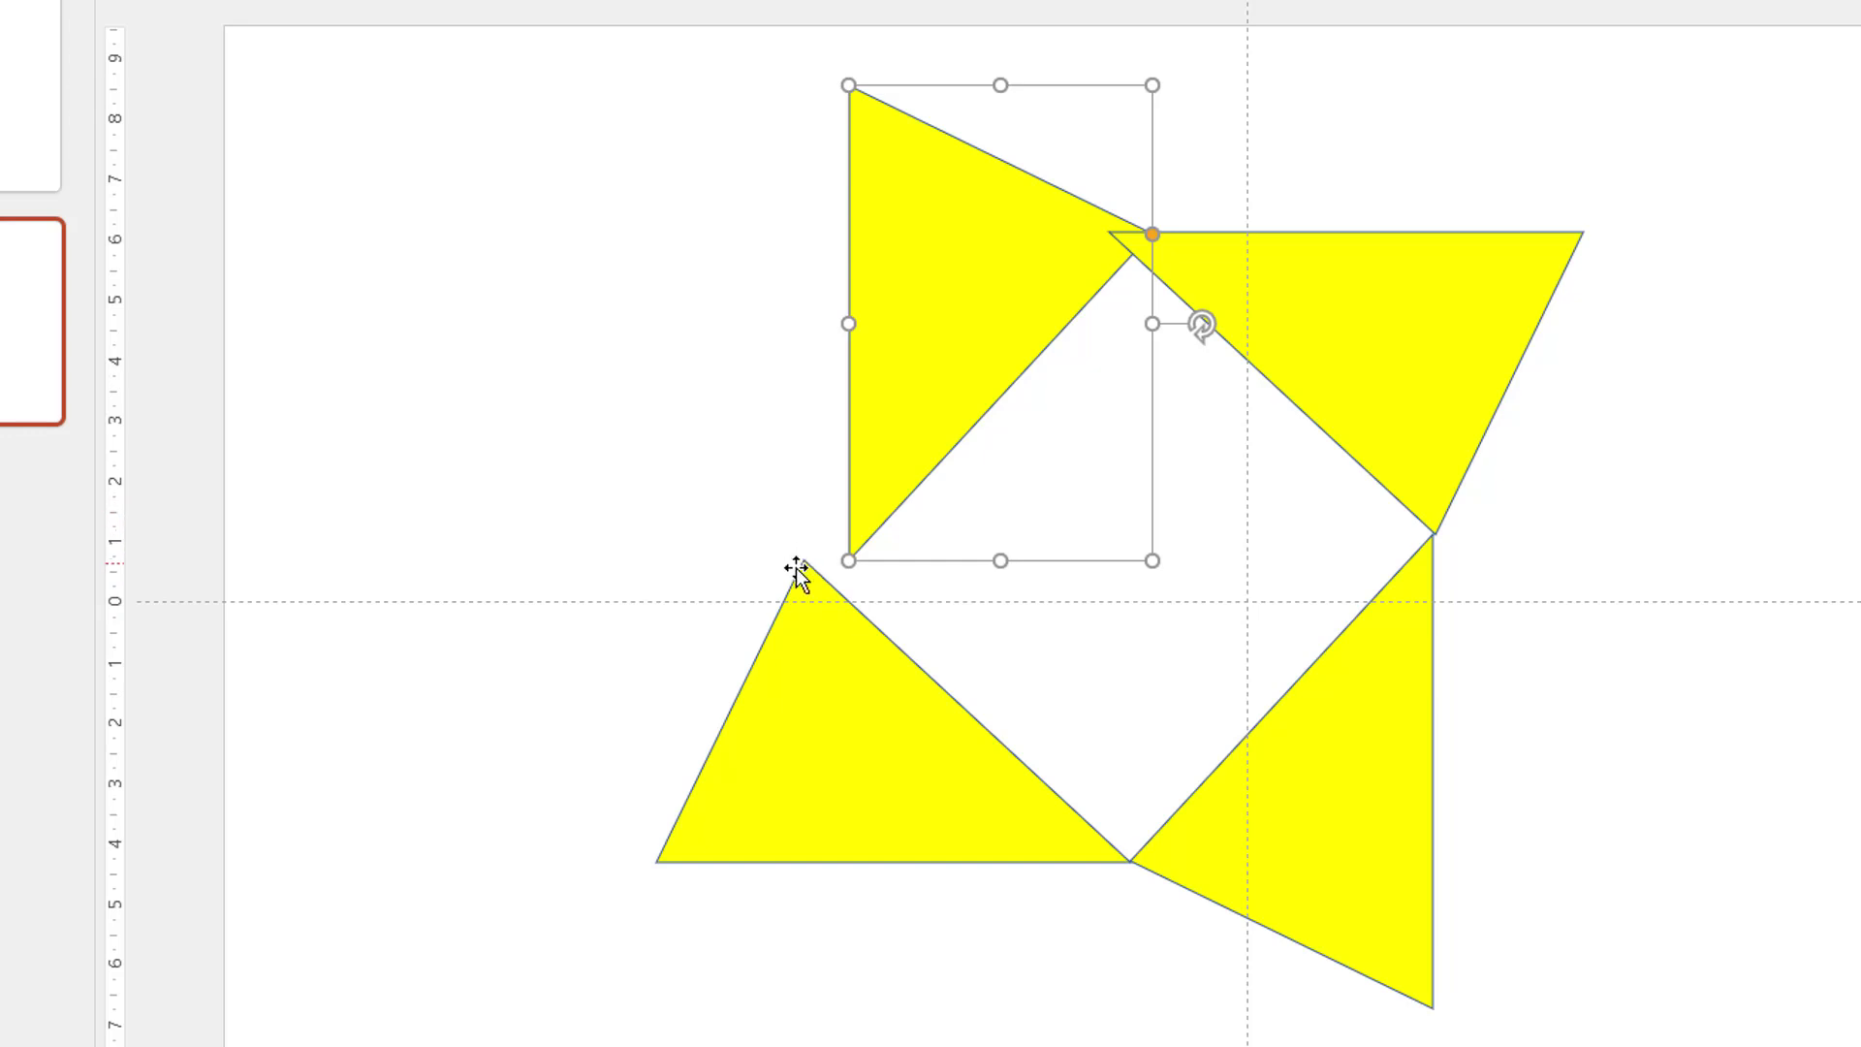
left_click_drag(897, 433, 853, 428)
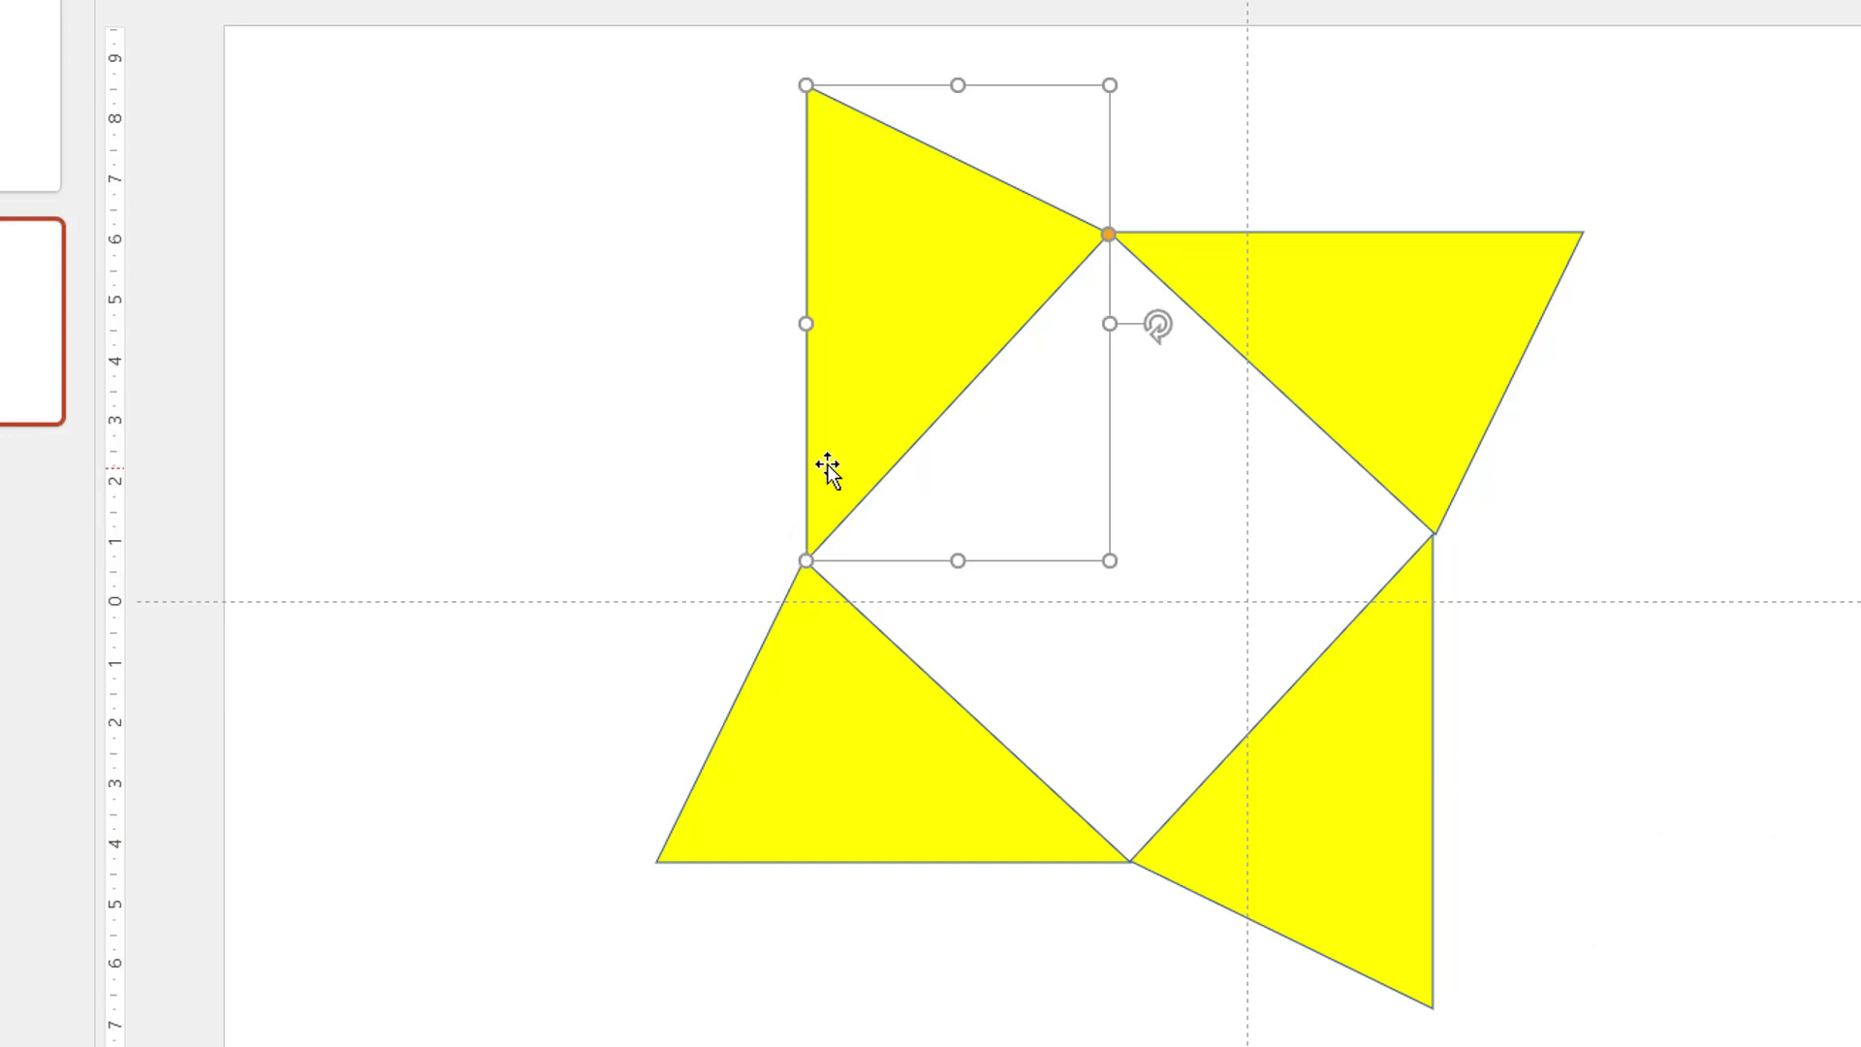
left_click_drag(827, 469, 909, 449)
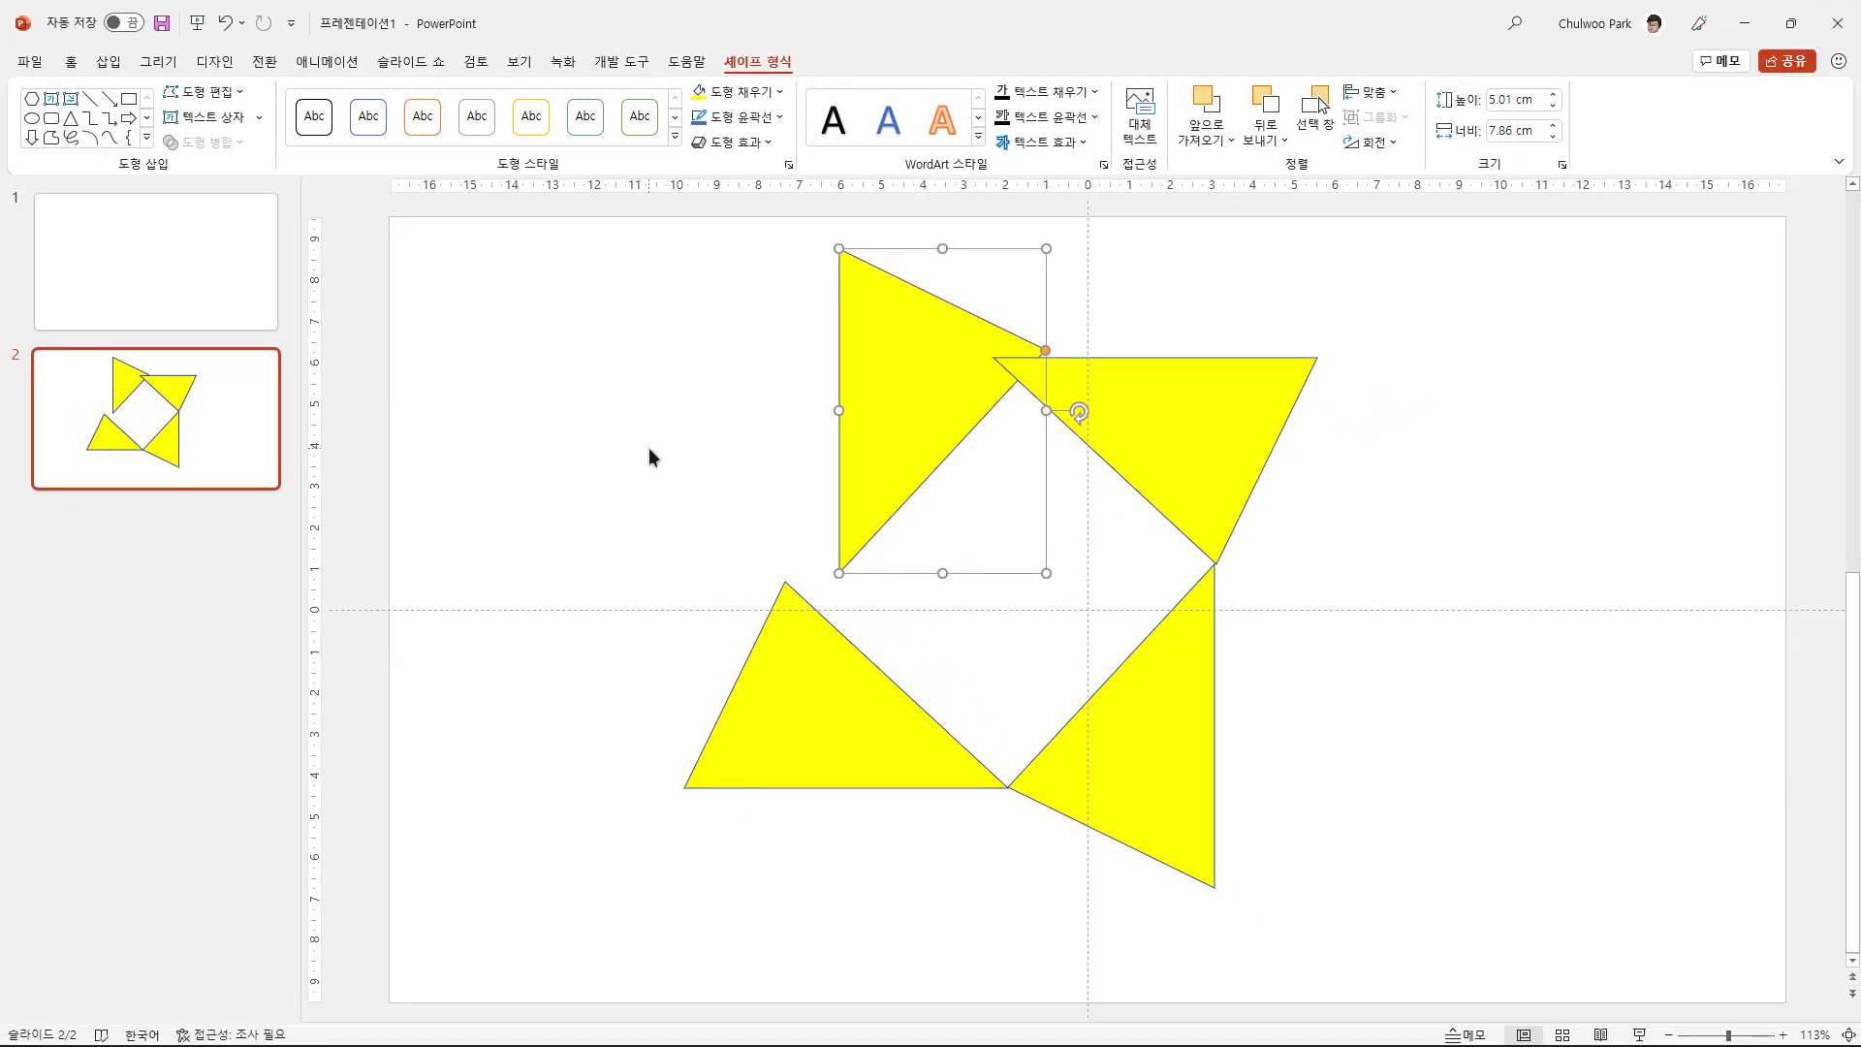
left_click_drag(884, 469, 805, 495)
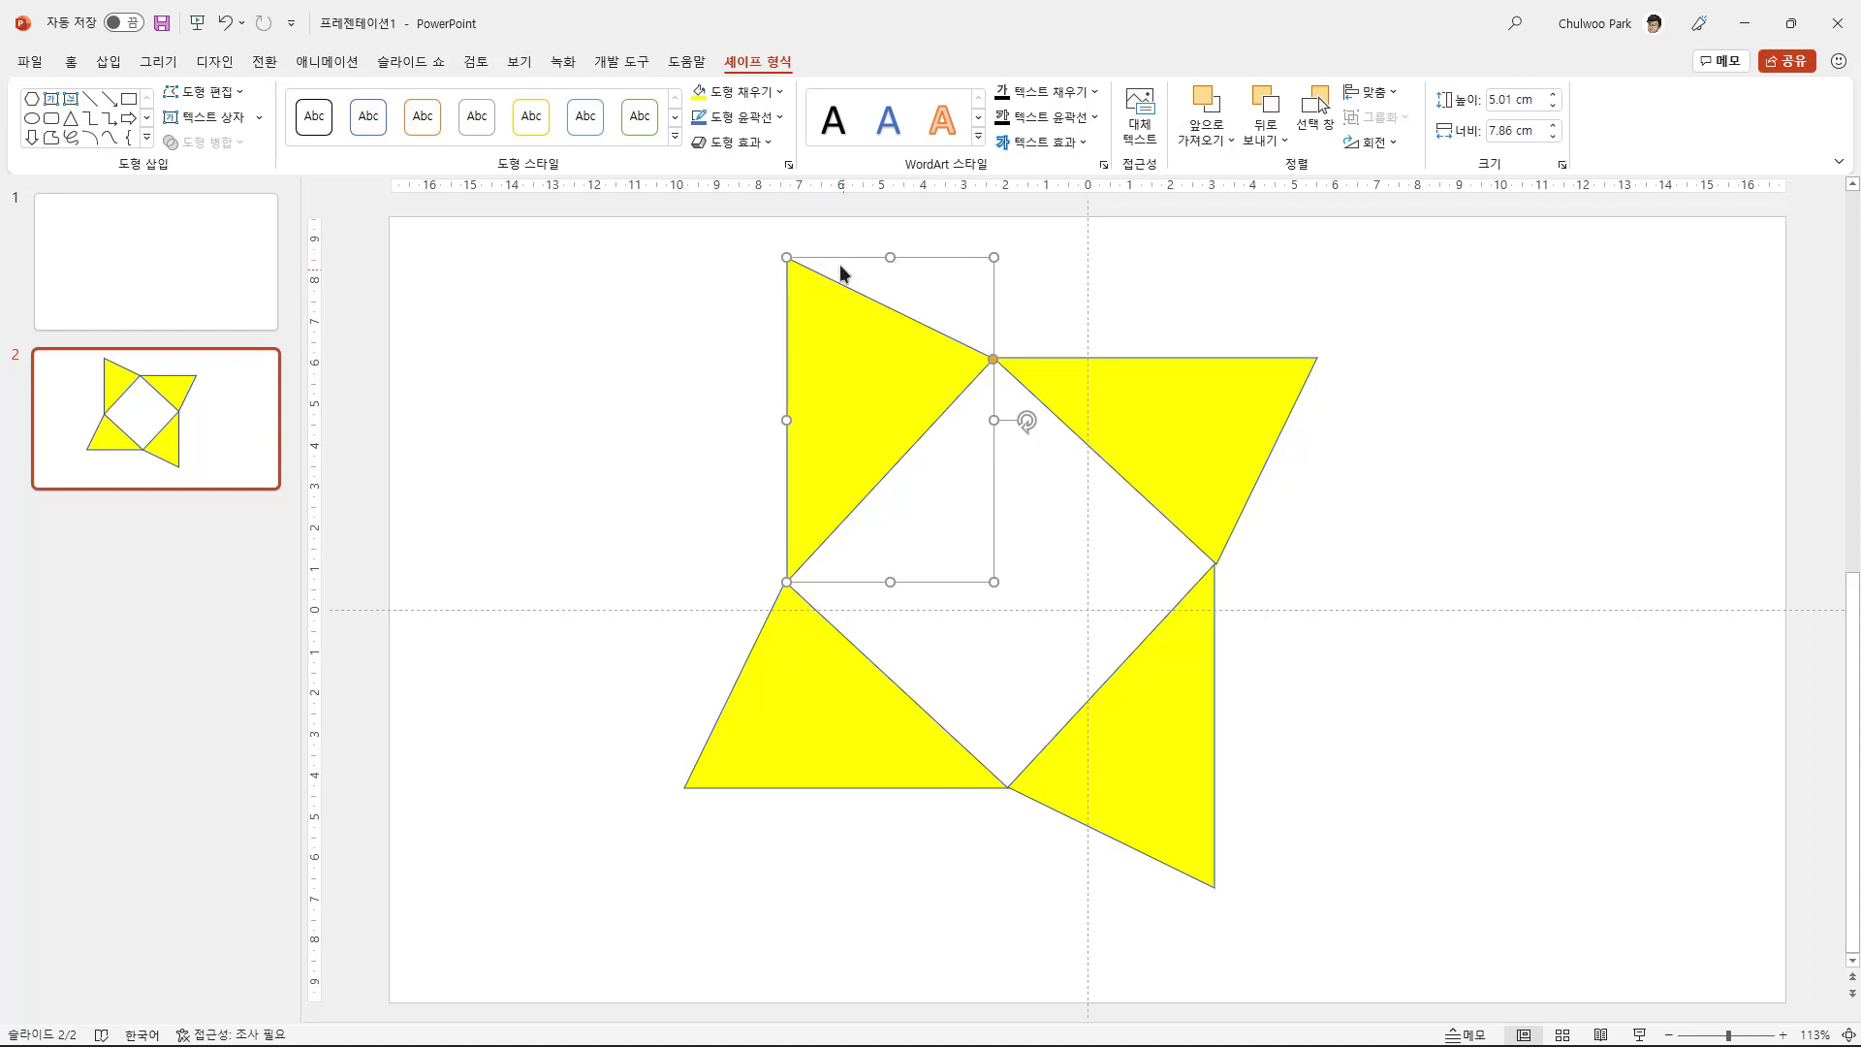
Move the upper-left triangle horizontally to the right, off the lower-left triangle's apex and over the upper-right triangle's corner.
key("Escape")
left_click_drag(878, 378, 920, 377)
left_click(801, 632)
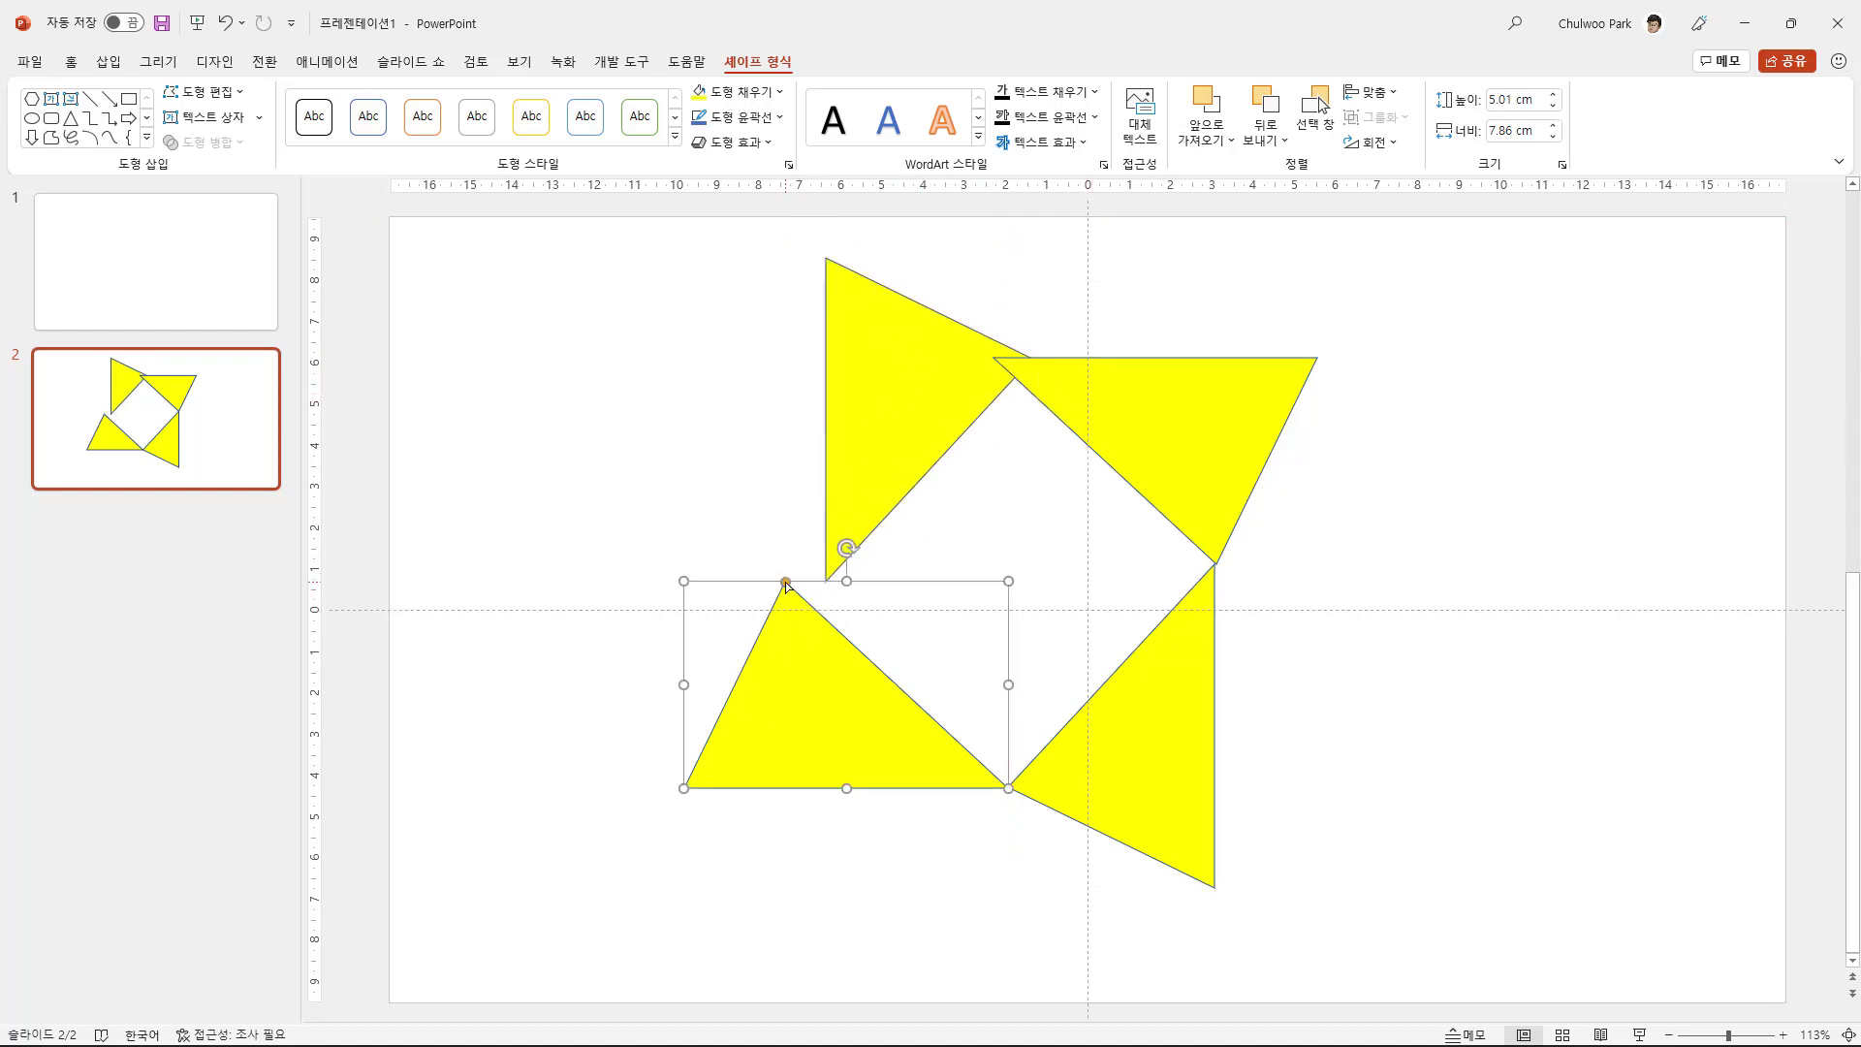
mouse_move(848, 503)
left_mouse_down()
mouse_move(815, 507)
mouse_move(868, 505)
left_mouse_up()
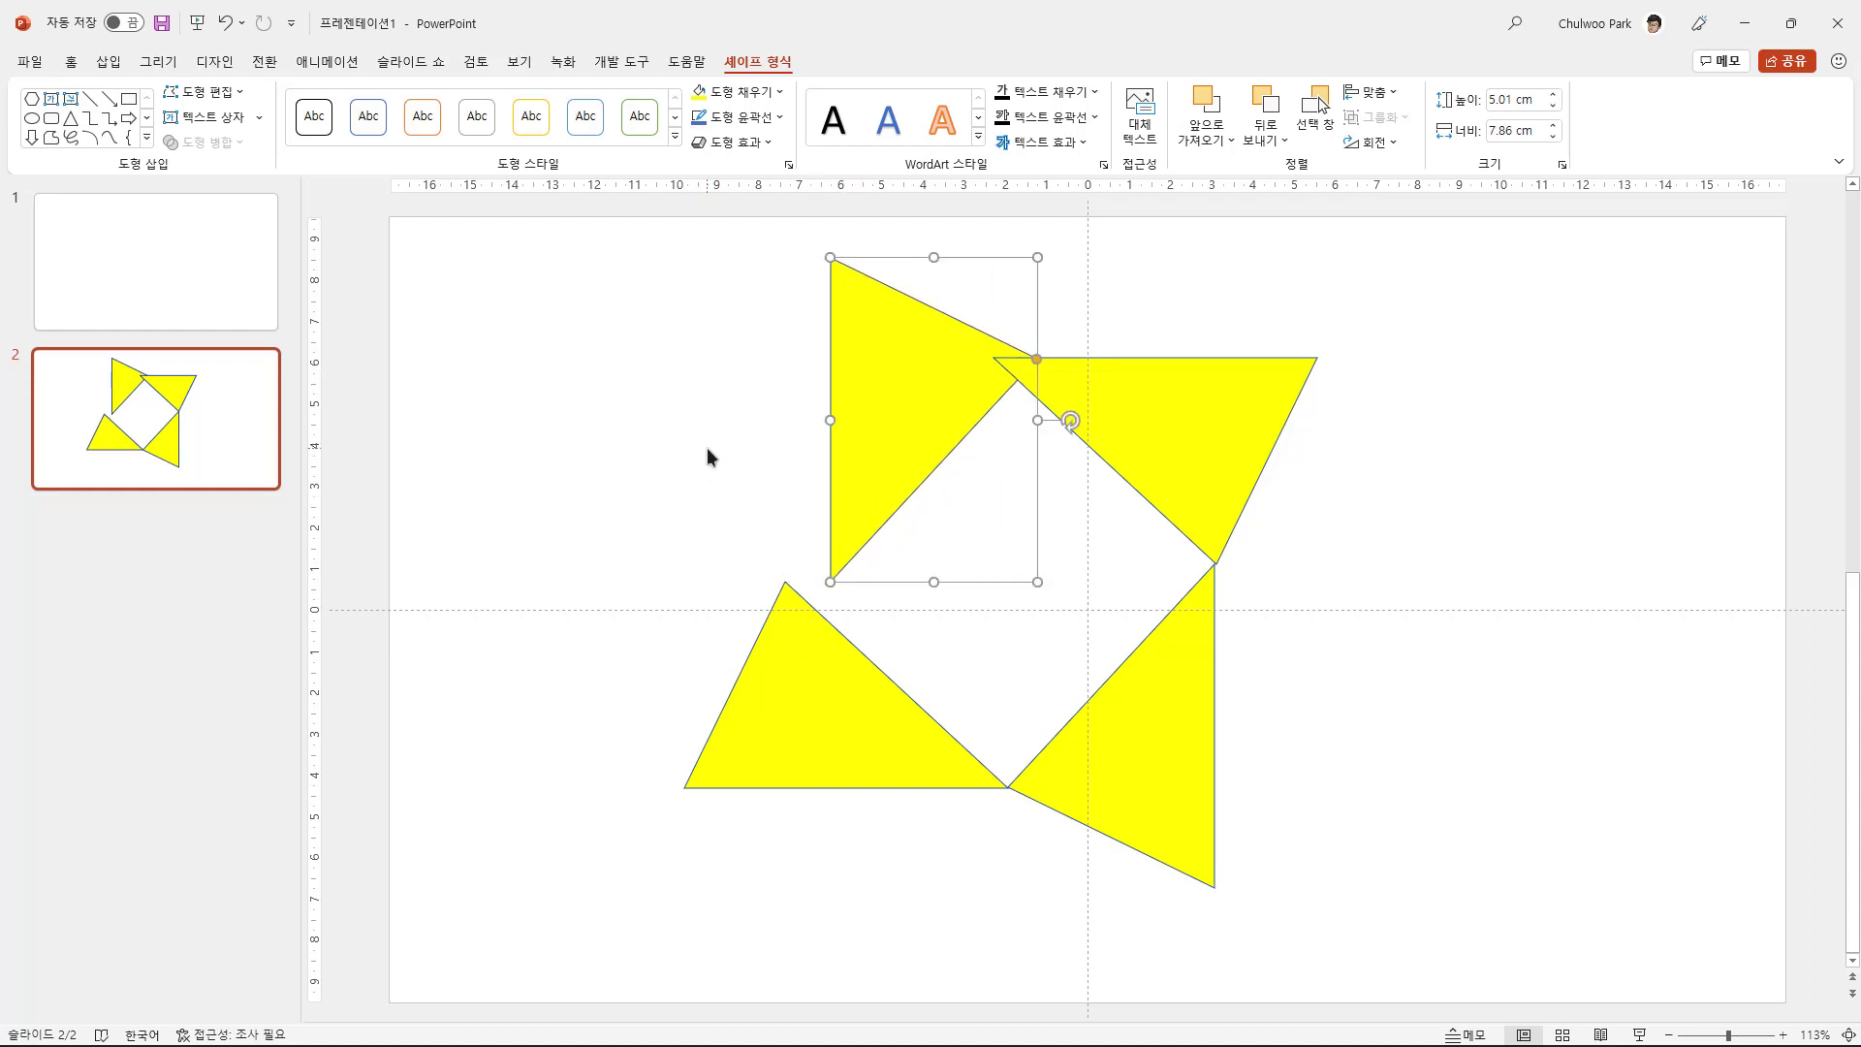
Draw a vertical line about 5.33 cm tall to the left of the triangles and give it a thicker outline.
left_click(90, 98)
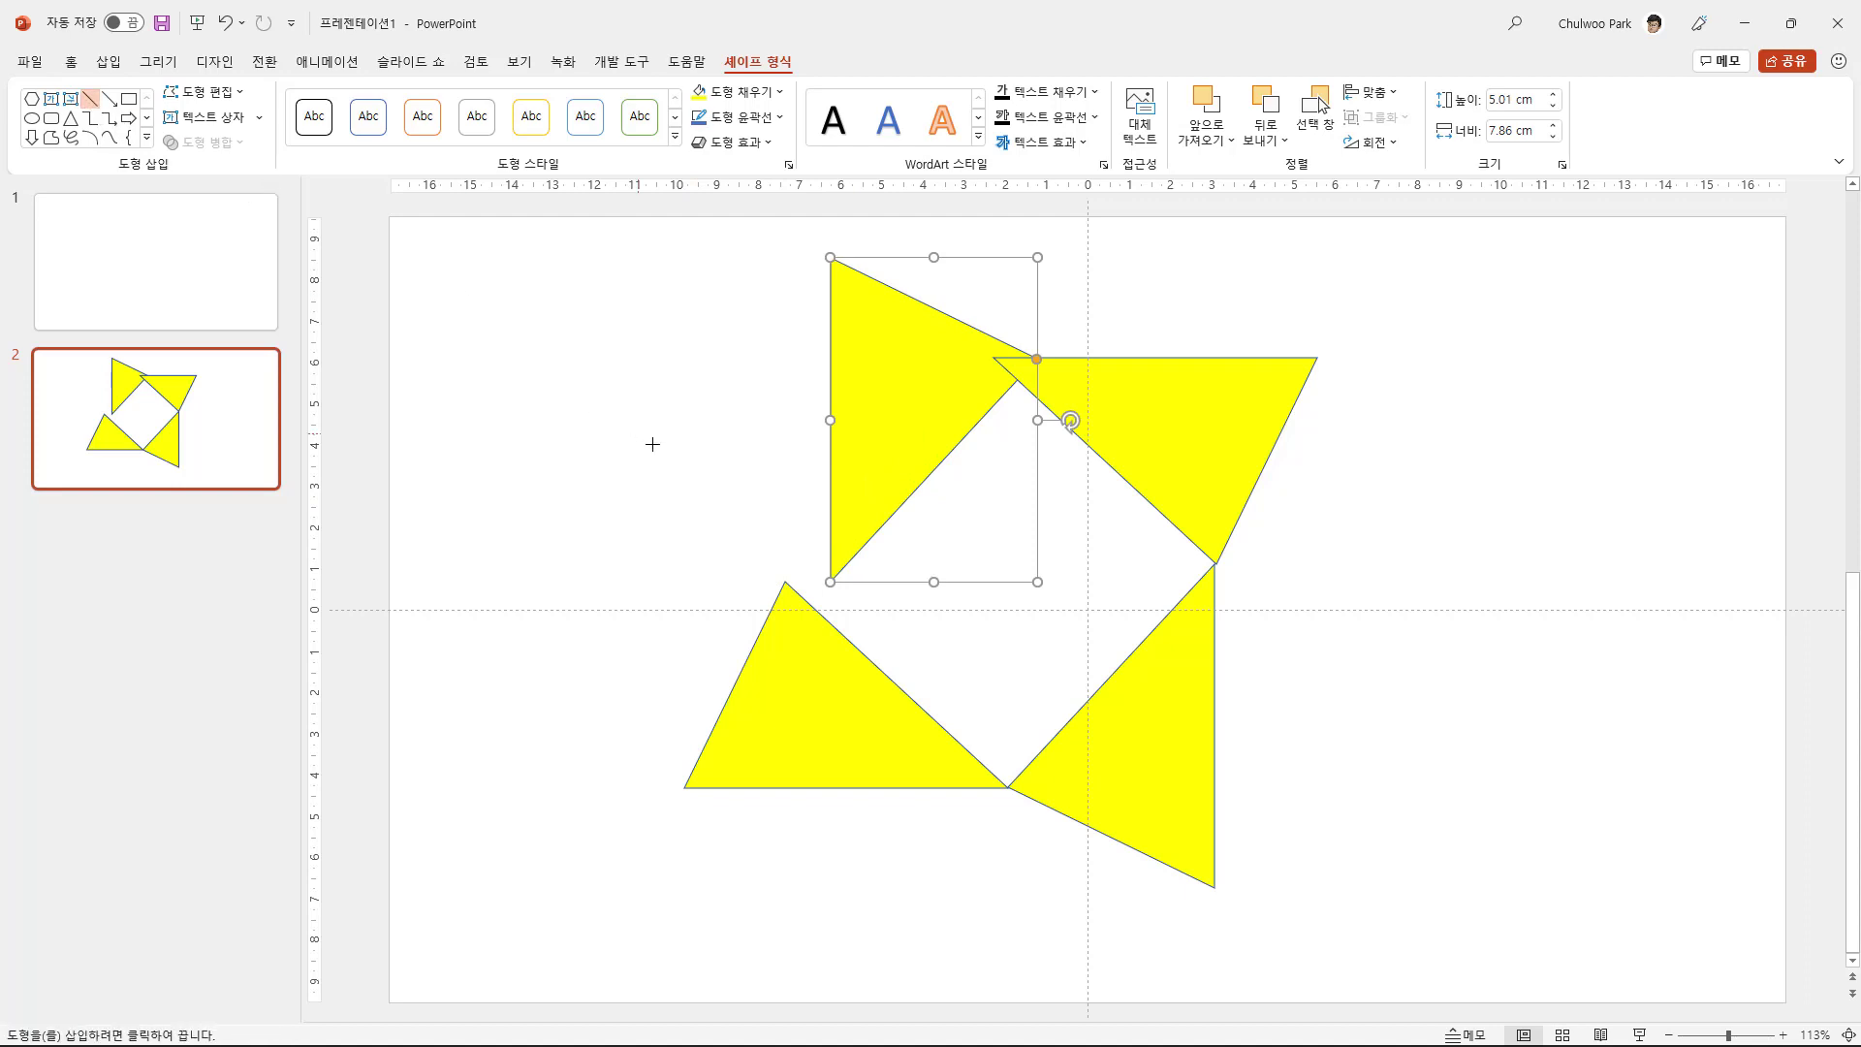
left_click_drag(658, 600, 663, 667)
left_click_drag(664, 557, 667, 681)
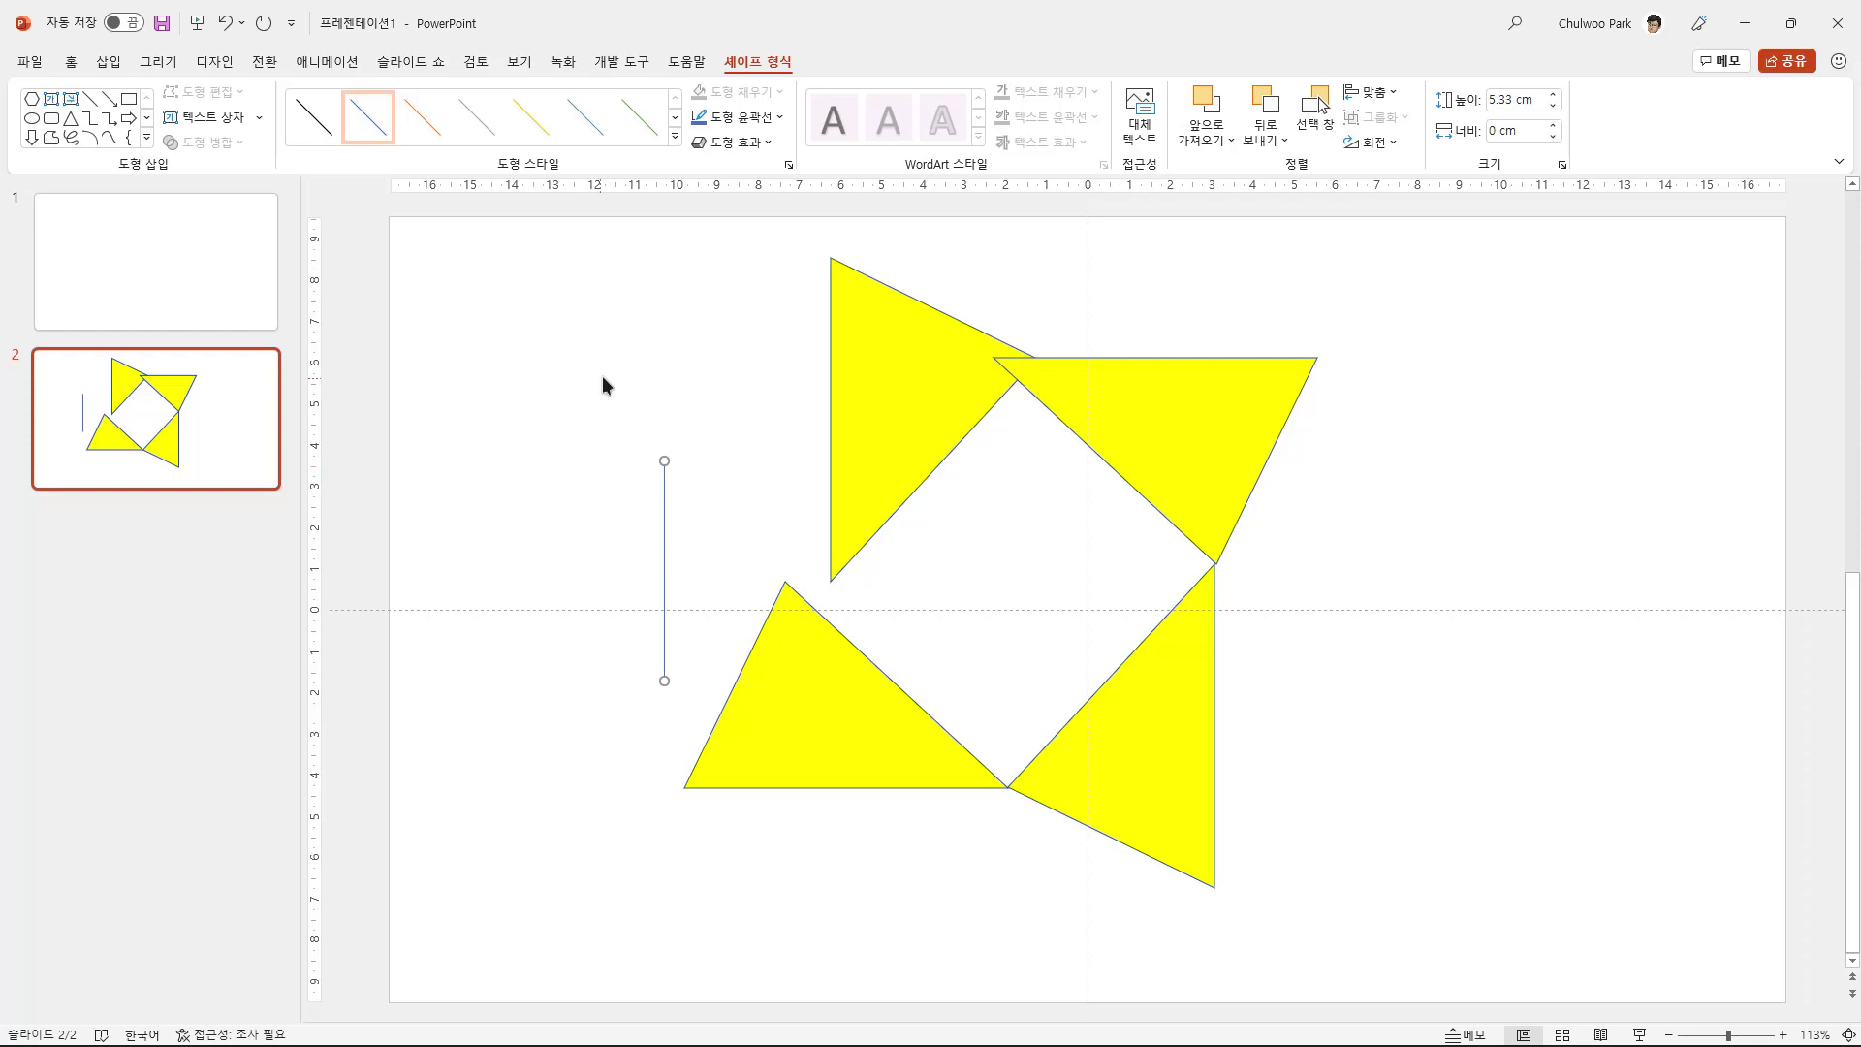
left_click(779, 119)
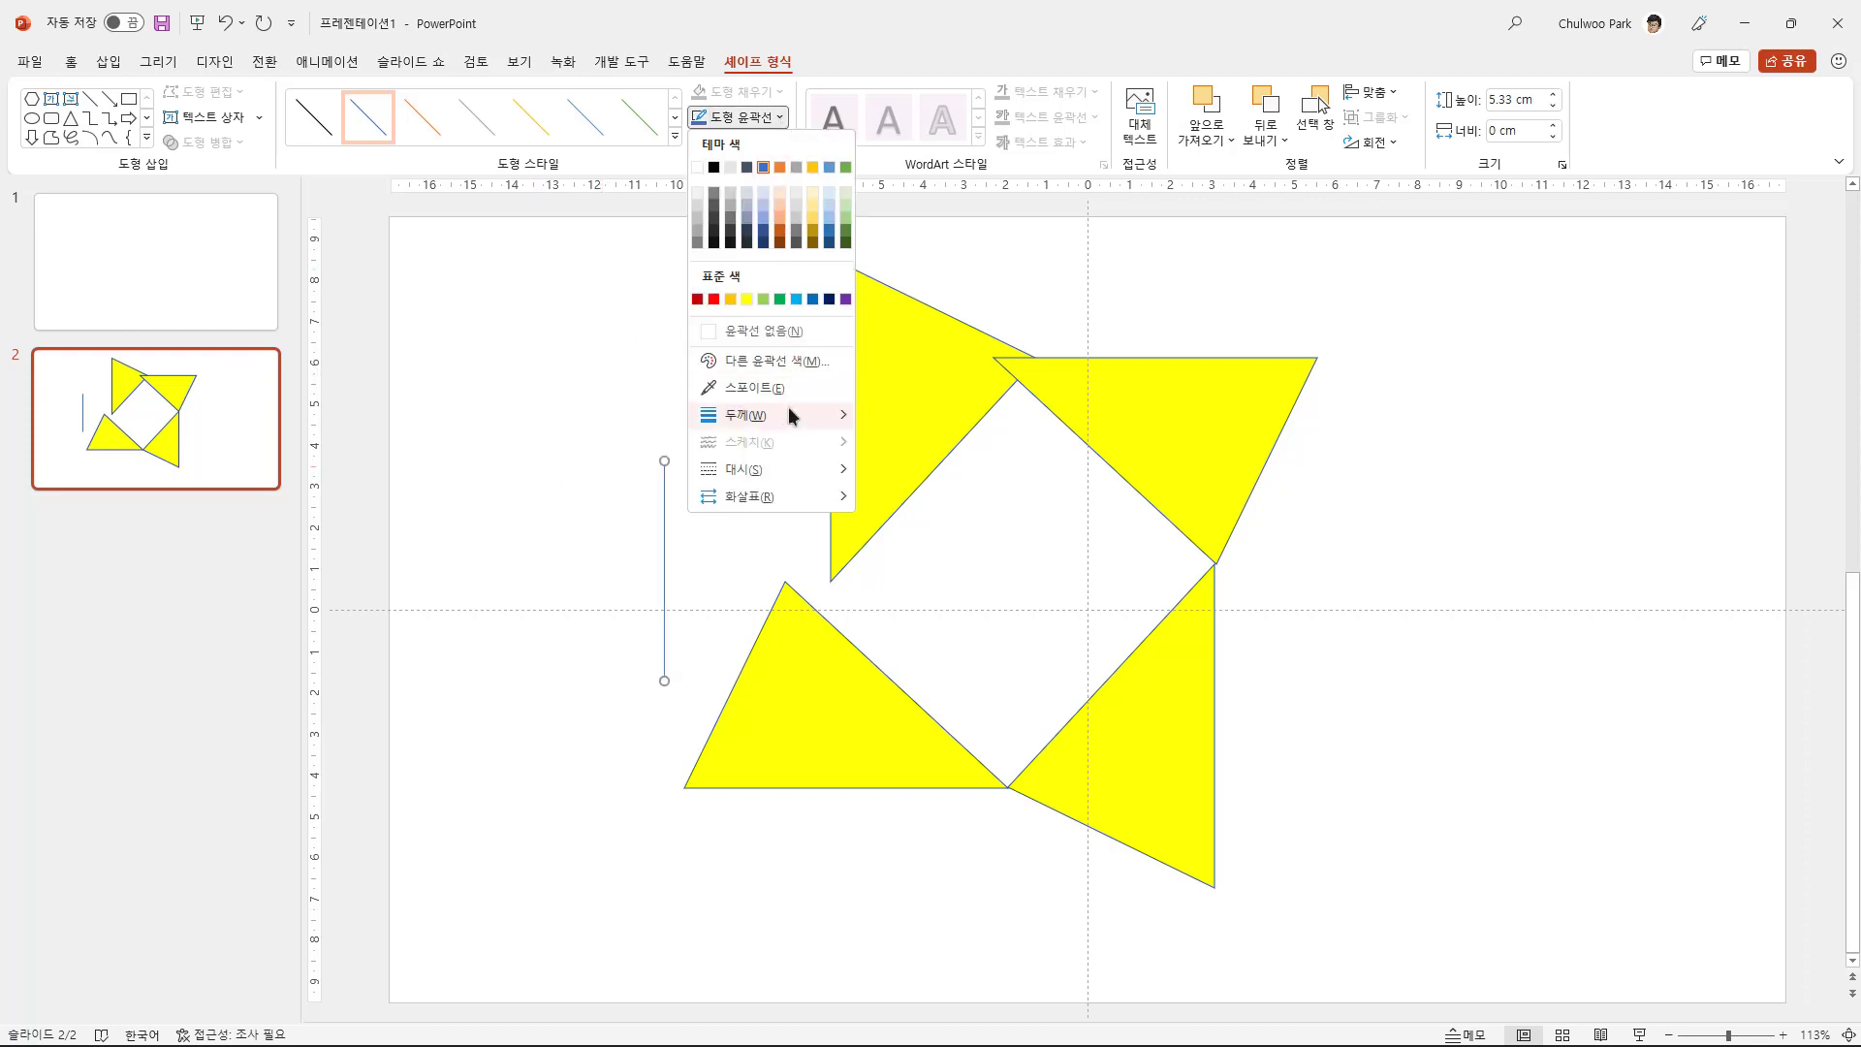
mouse_move(789, 415)
left_click(947, 566)
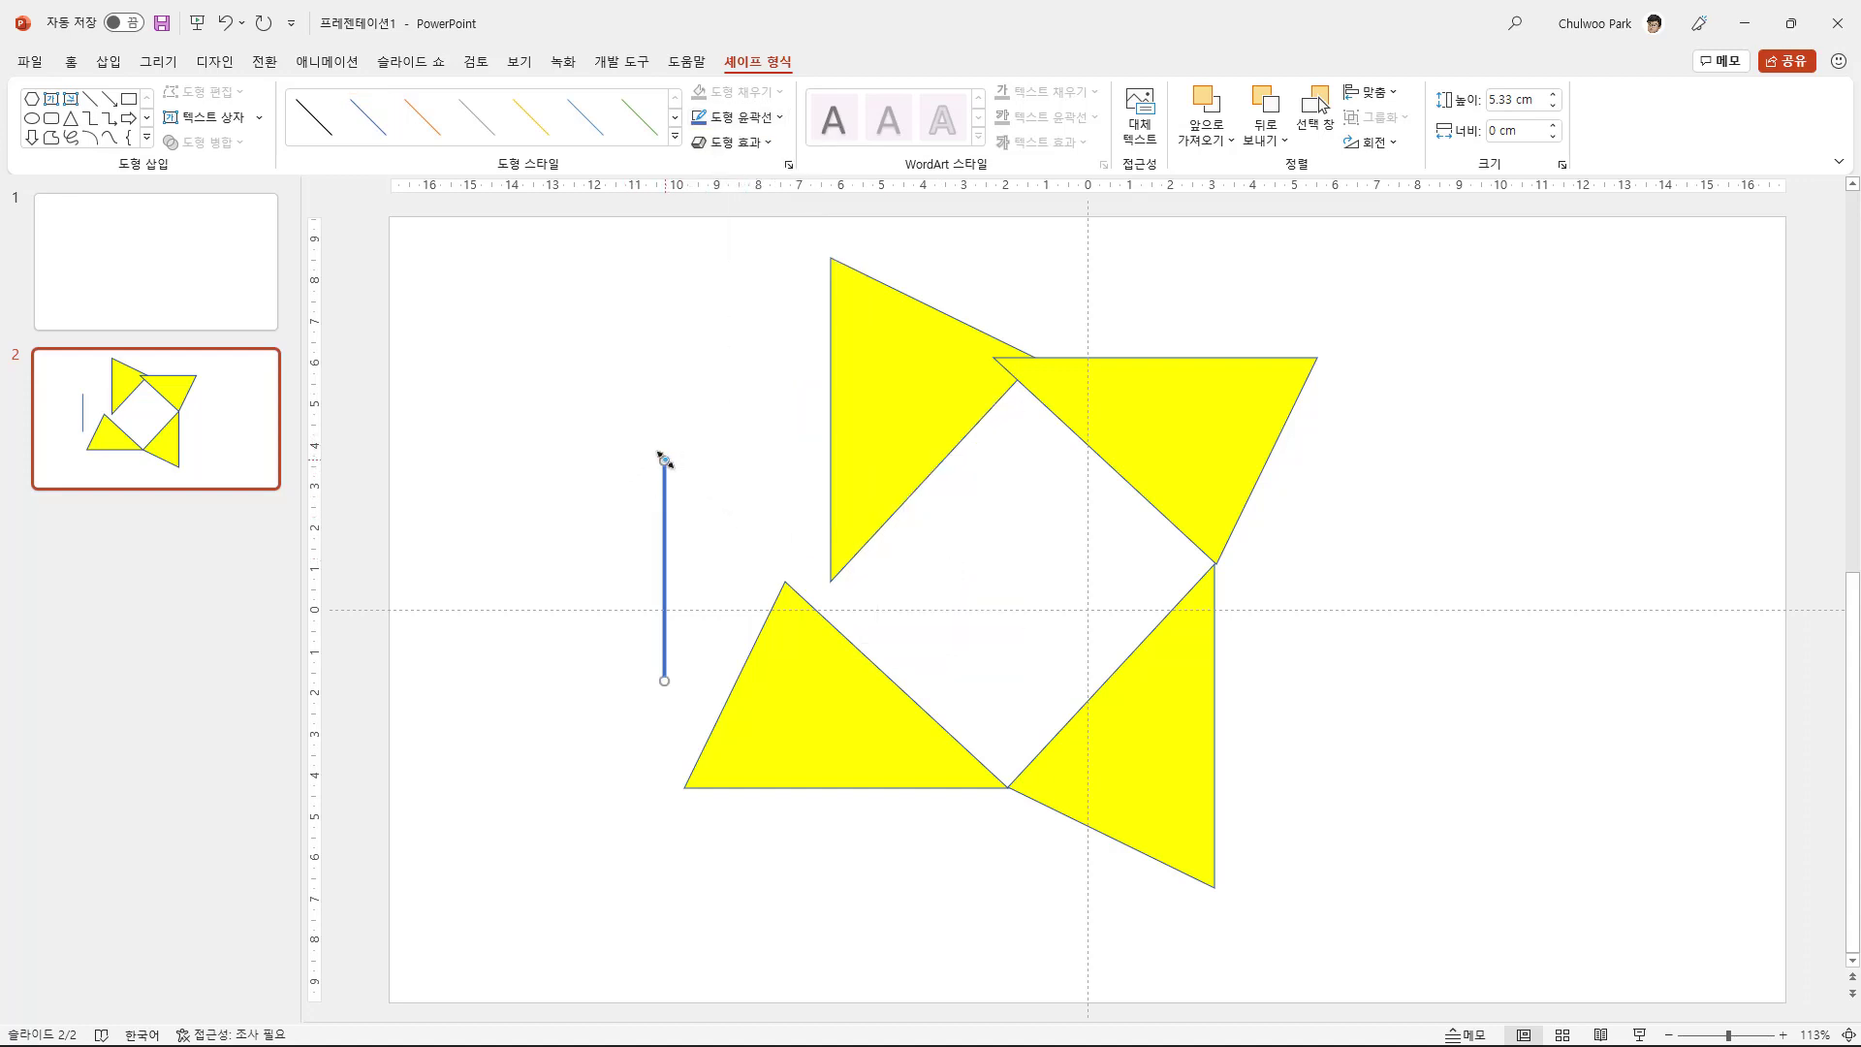
Connect the line's upper end to the lower-left triangle's apex and shift that triangle slightly left with the line attached.
left_click_drag(665, 459, 773, 578)
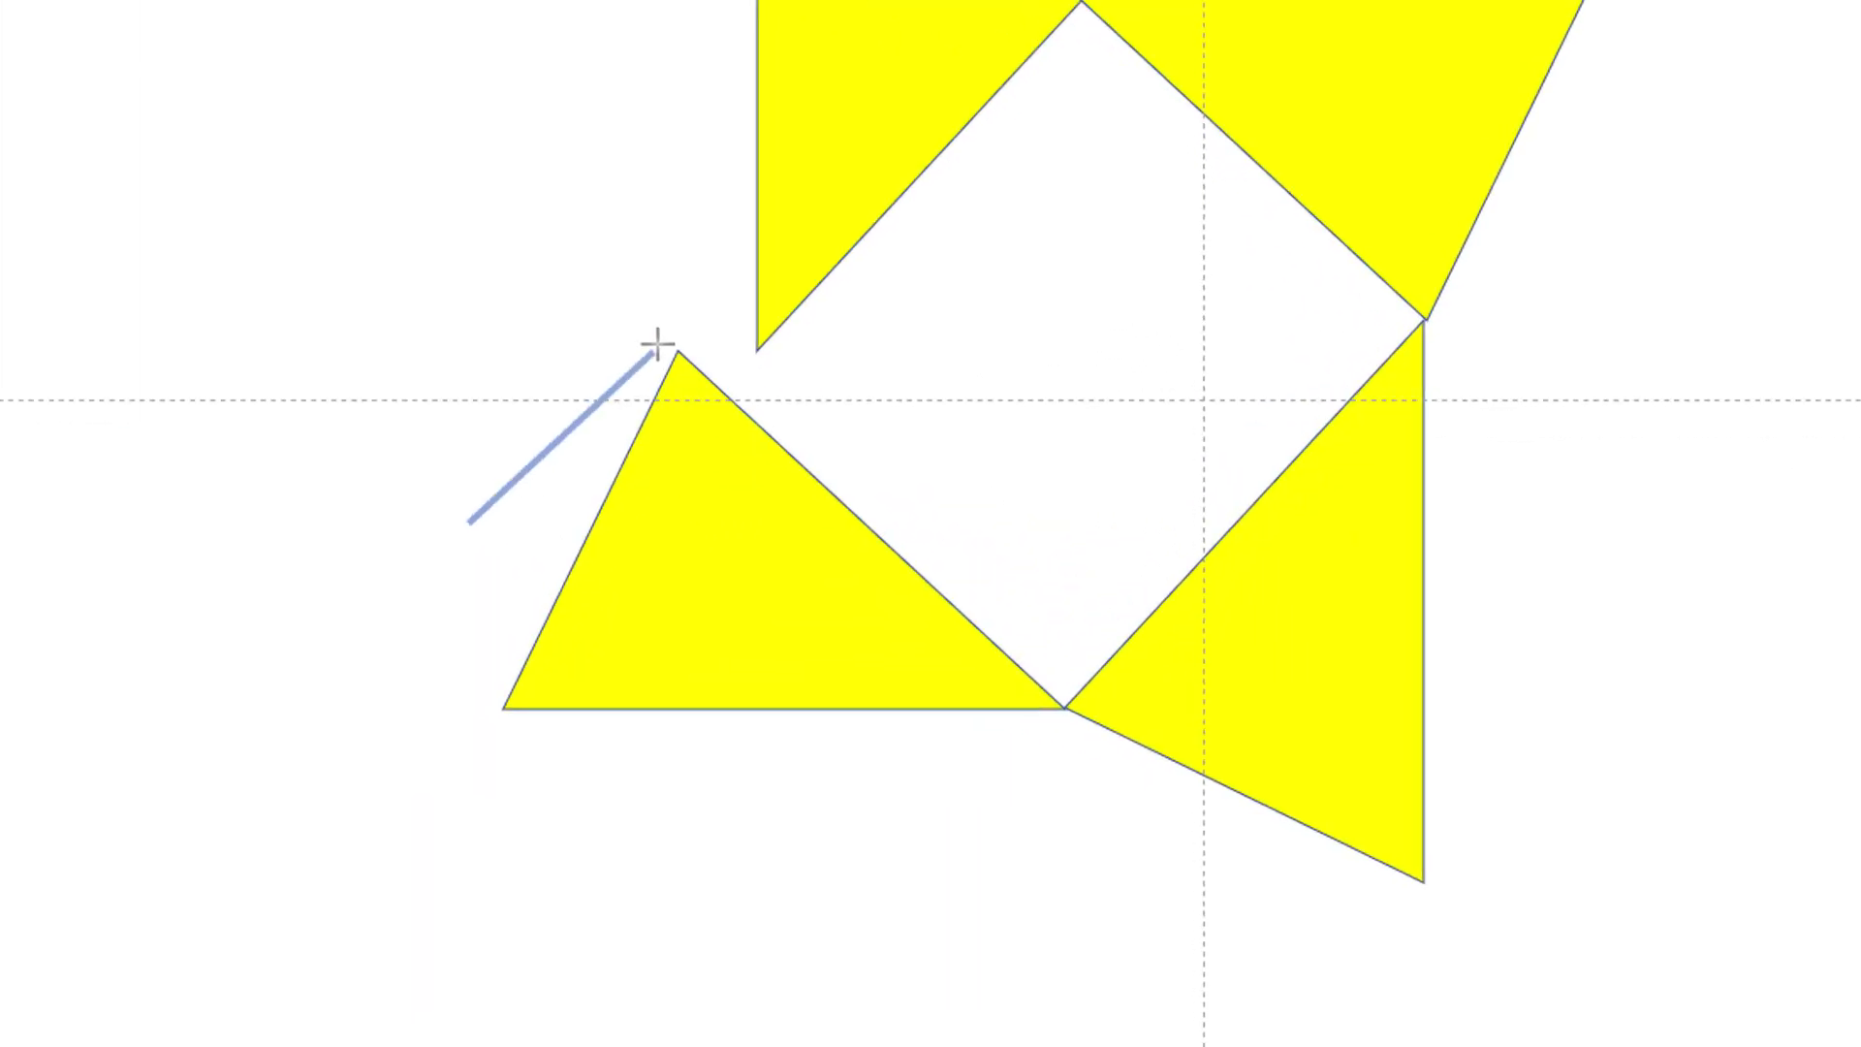
left_click_drag(657, 344, 676, 371)
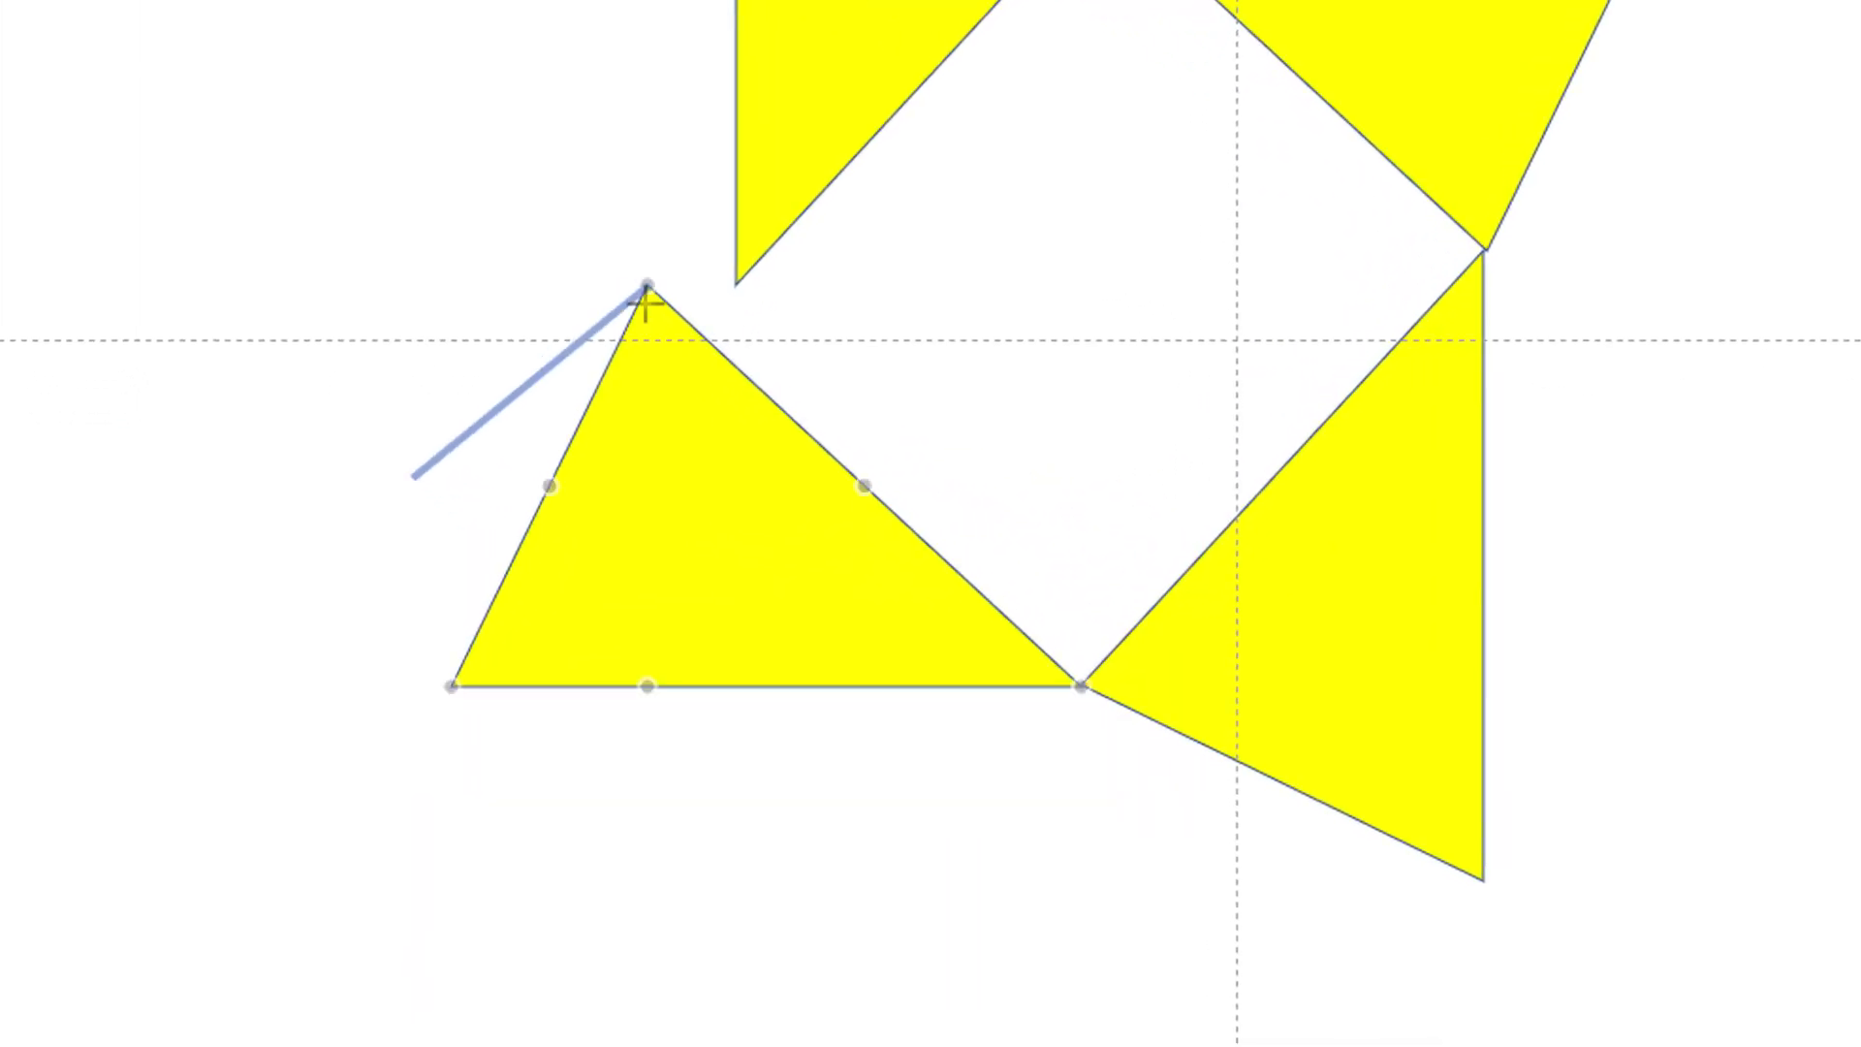
mouse_move(647, 306)
left_mouse_down()
mouse_move(591, 236)
mouse_move(647, 283)
mouse_move(631, 258)
mouse_move(532, 187)
mouse_move(641, 285)
mouse_move(602, 220)
mouse_move(647, 279)
left_mouse_up()
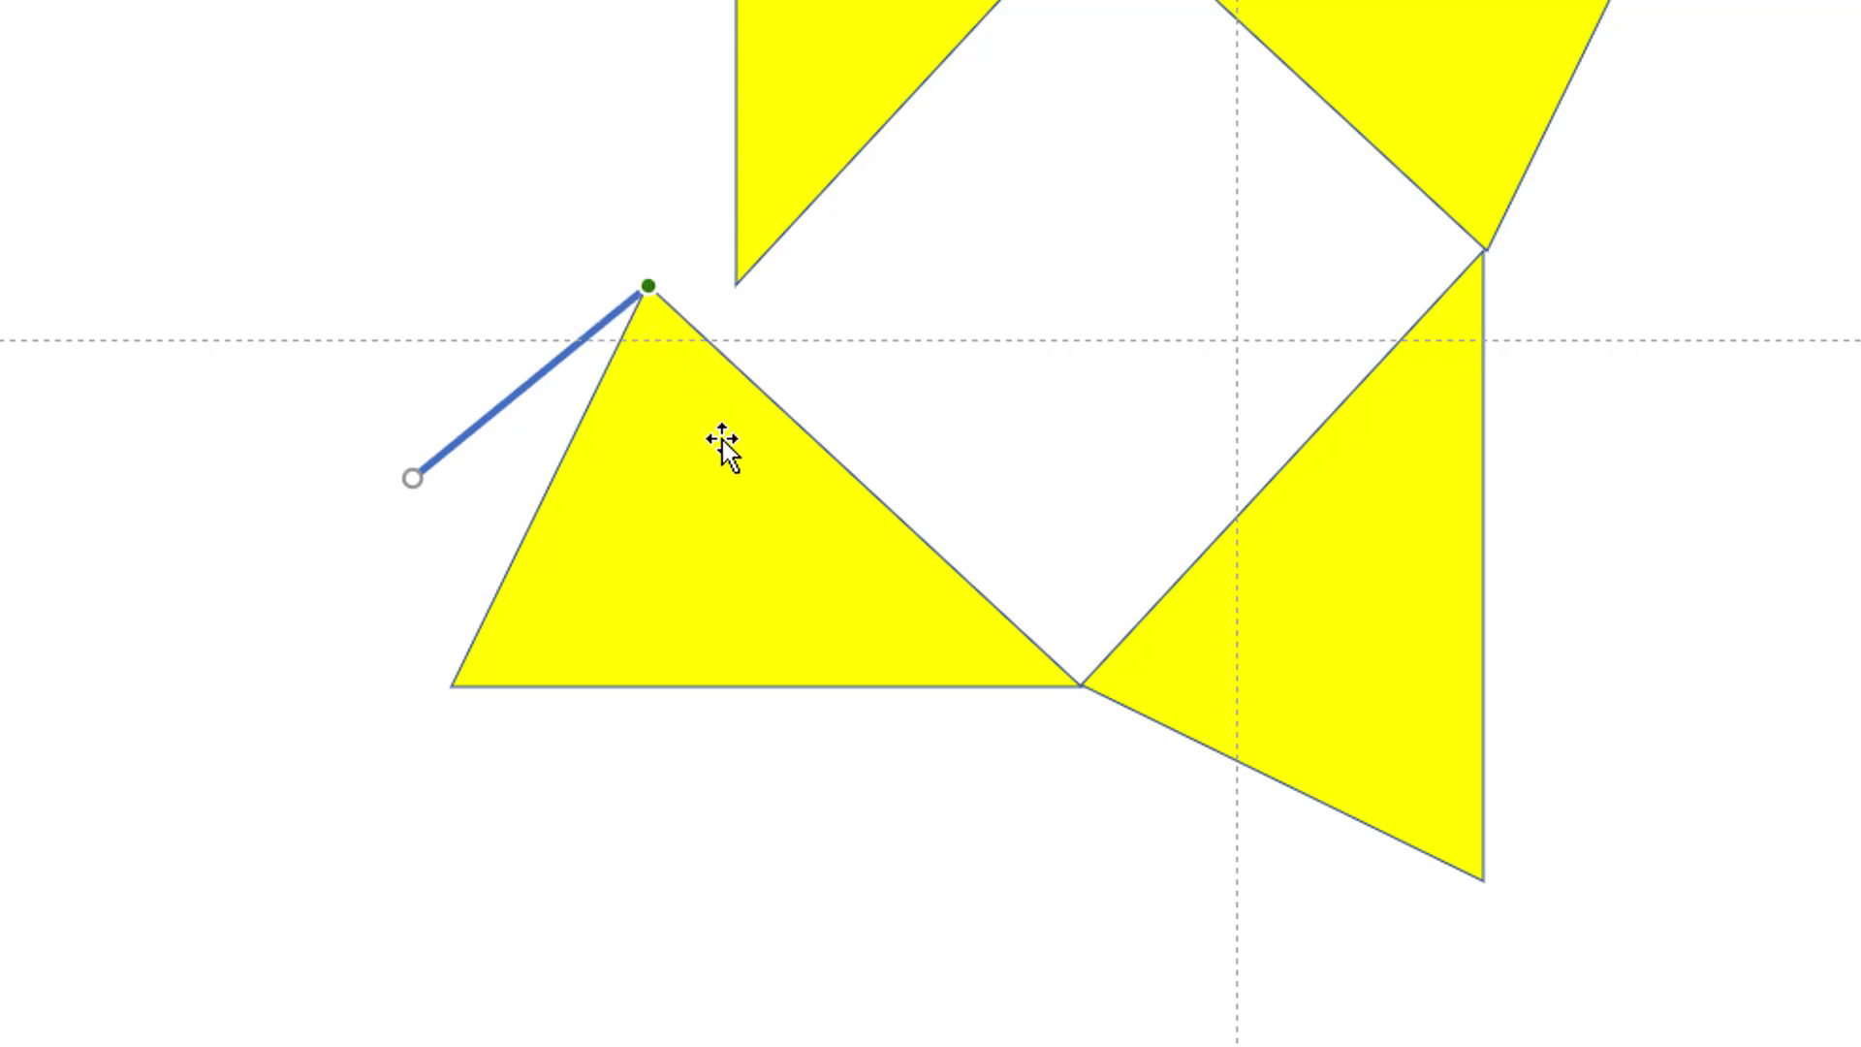
left_click_drag(724, 440, 682, 450)
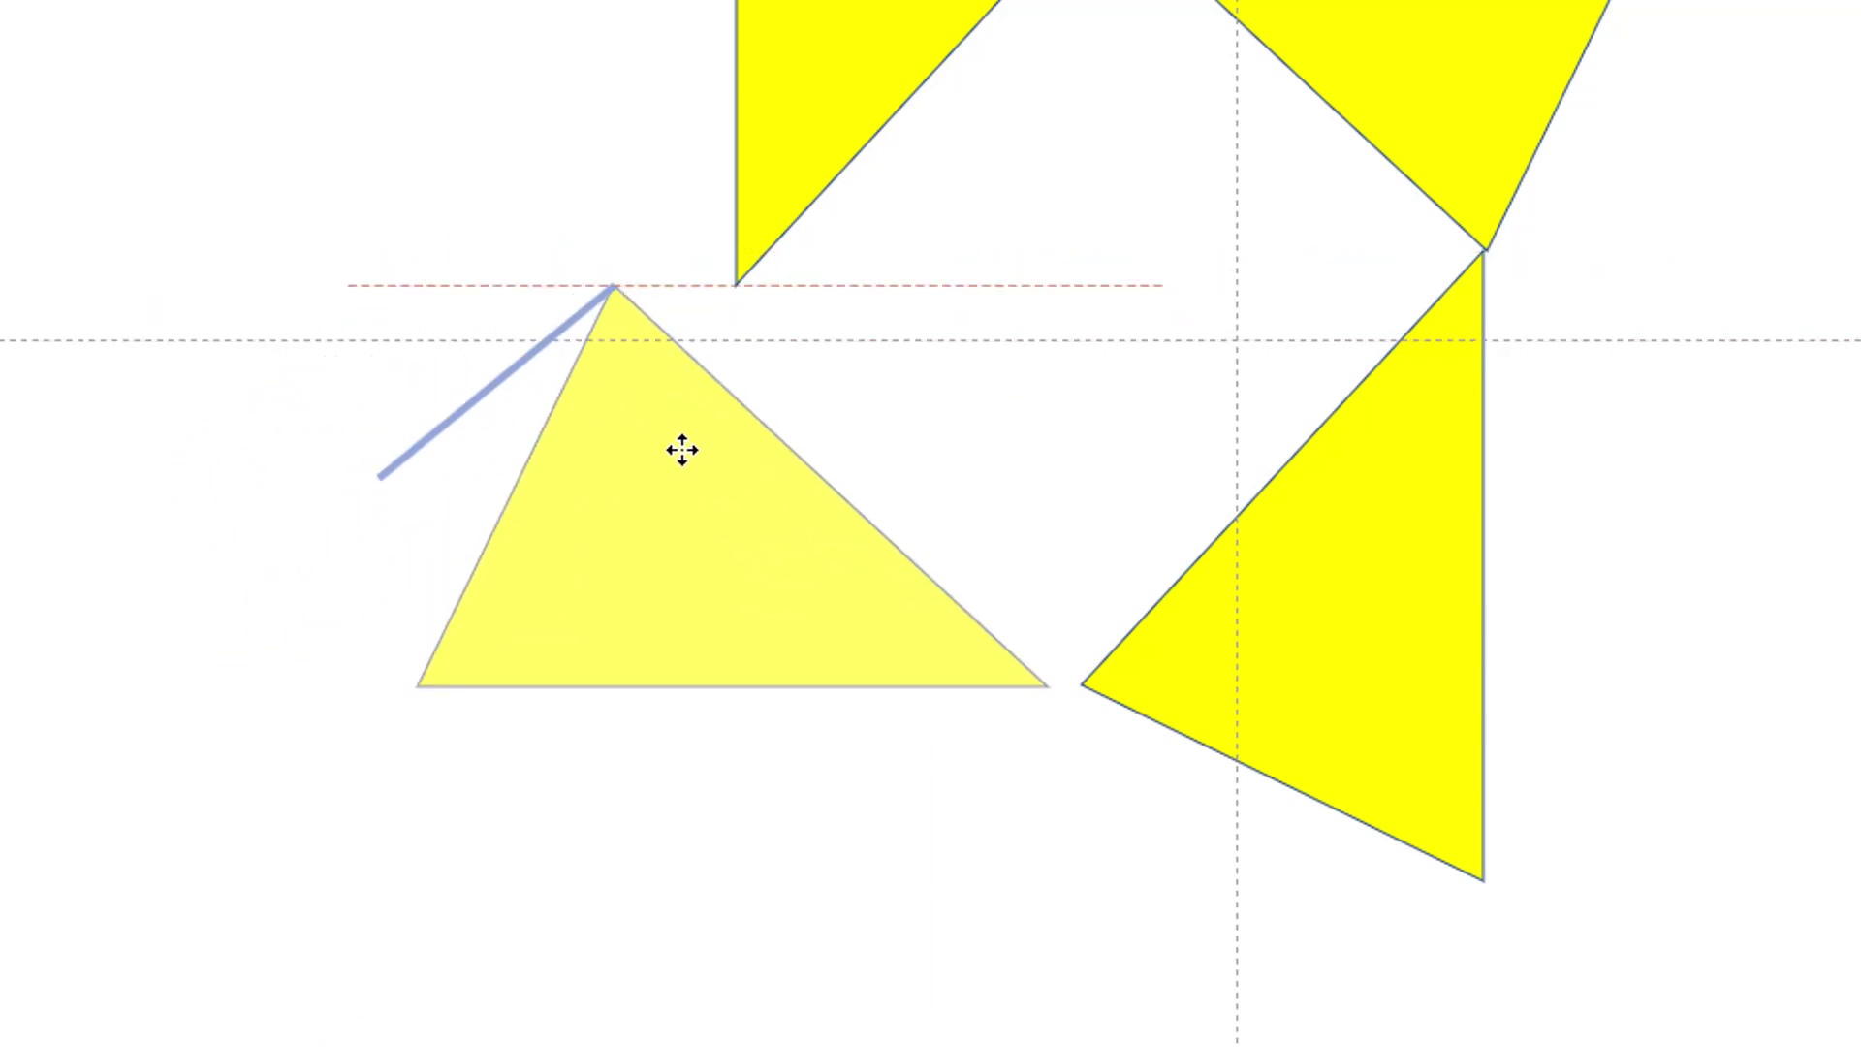
Connect the line's free end to the triangle's base directly below the apex, then move the triangle up and left.
left_click(378, 478)
left_click_drag(378, 478, 614, 686)
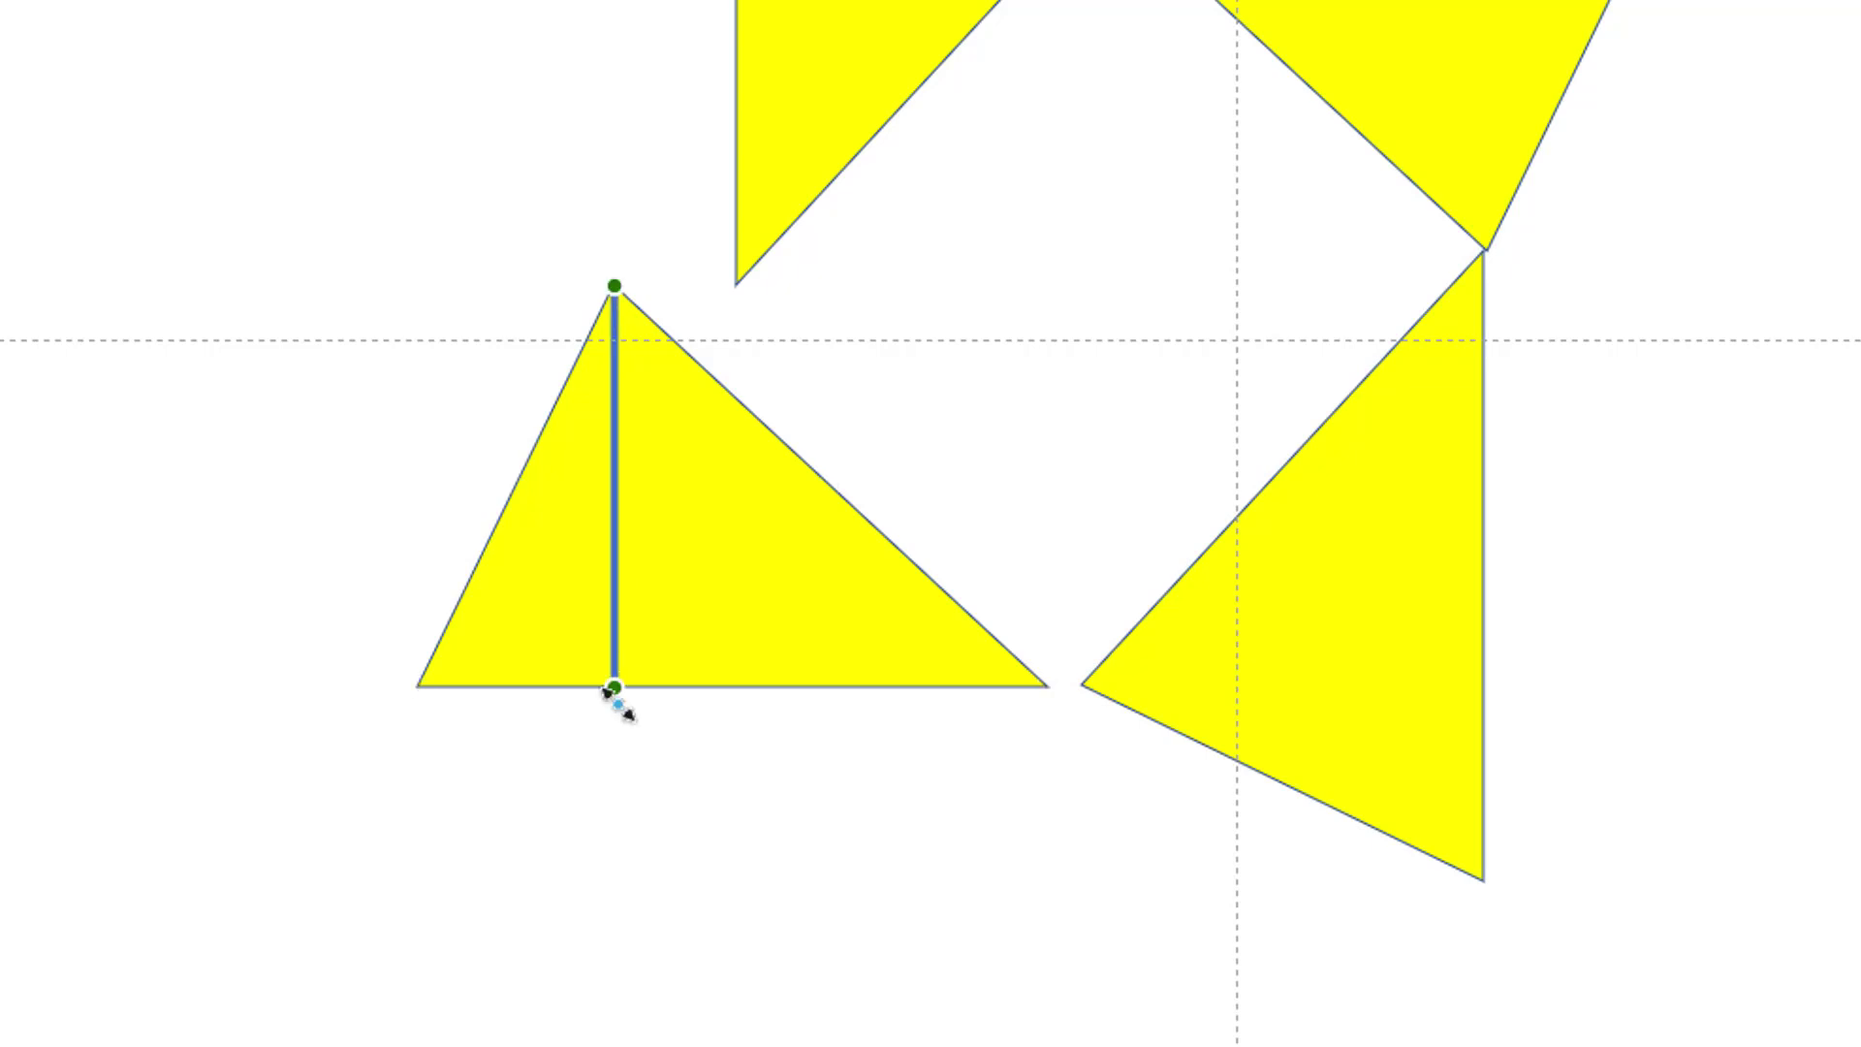
left_click(615, 669)
left_click_drag(652, 652, 560, 521)
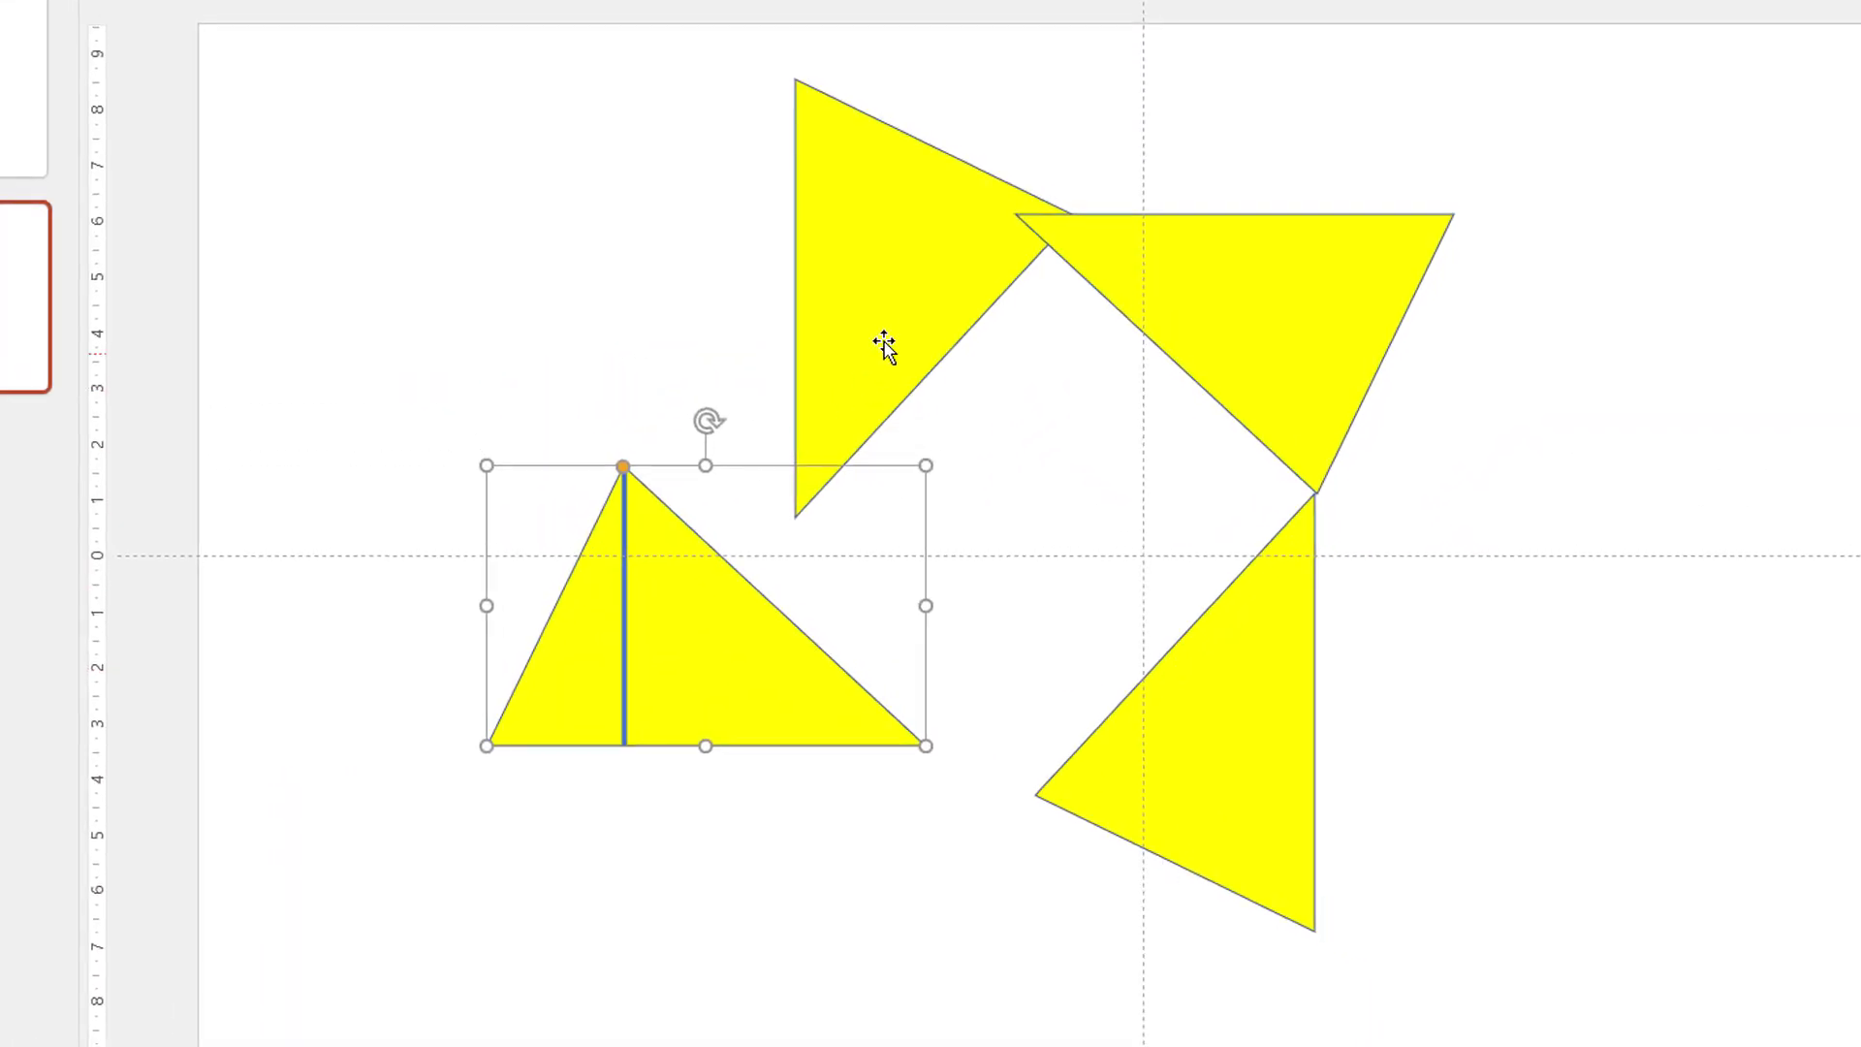
Reposition the left triangles so the upper one's lower corner meets the lower one's apex, and move the lower-right triangle farther right and down.
mouse_move(884, 346)
left_mouse_down()
mouse_move(885, 291)
mouse_move(884, 321)
left_mouse_up()
left_click_drag(740, 602, 678, 785)
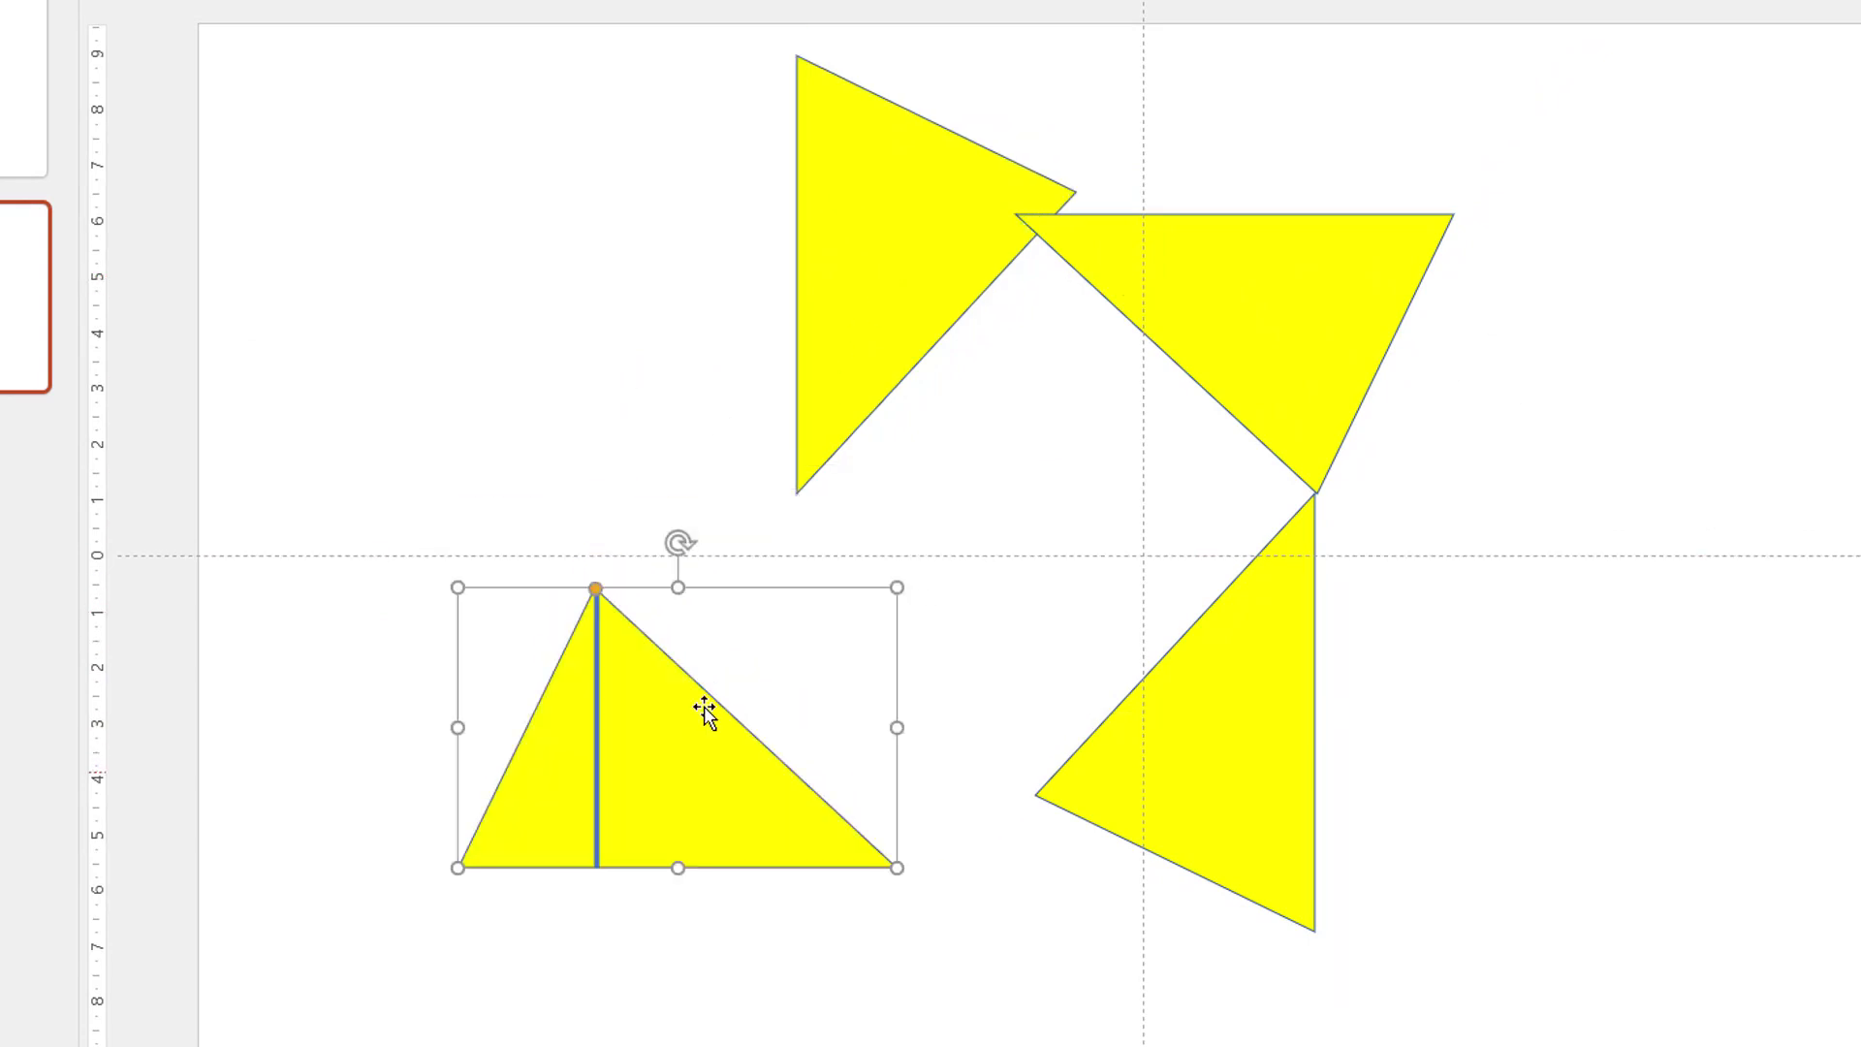
left_click_drag(872, 353, 675, 446)
left_click_drag(1230, 727, 1508, 805)
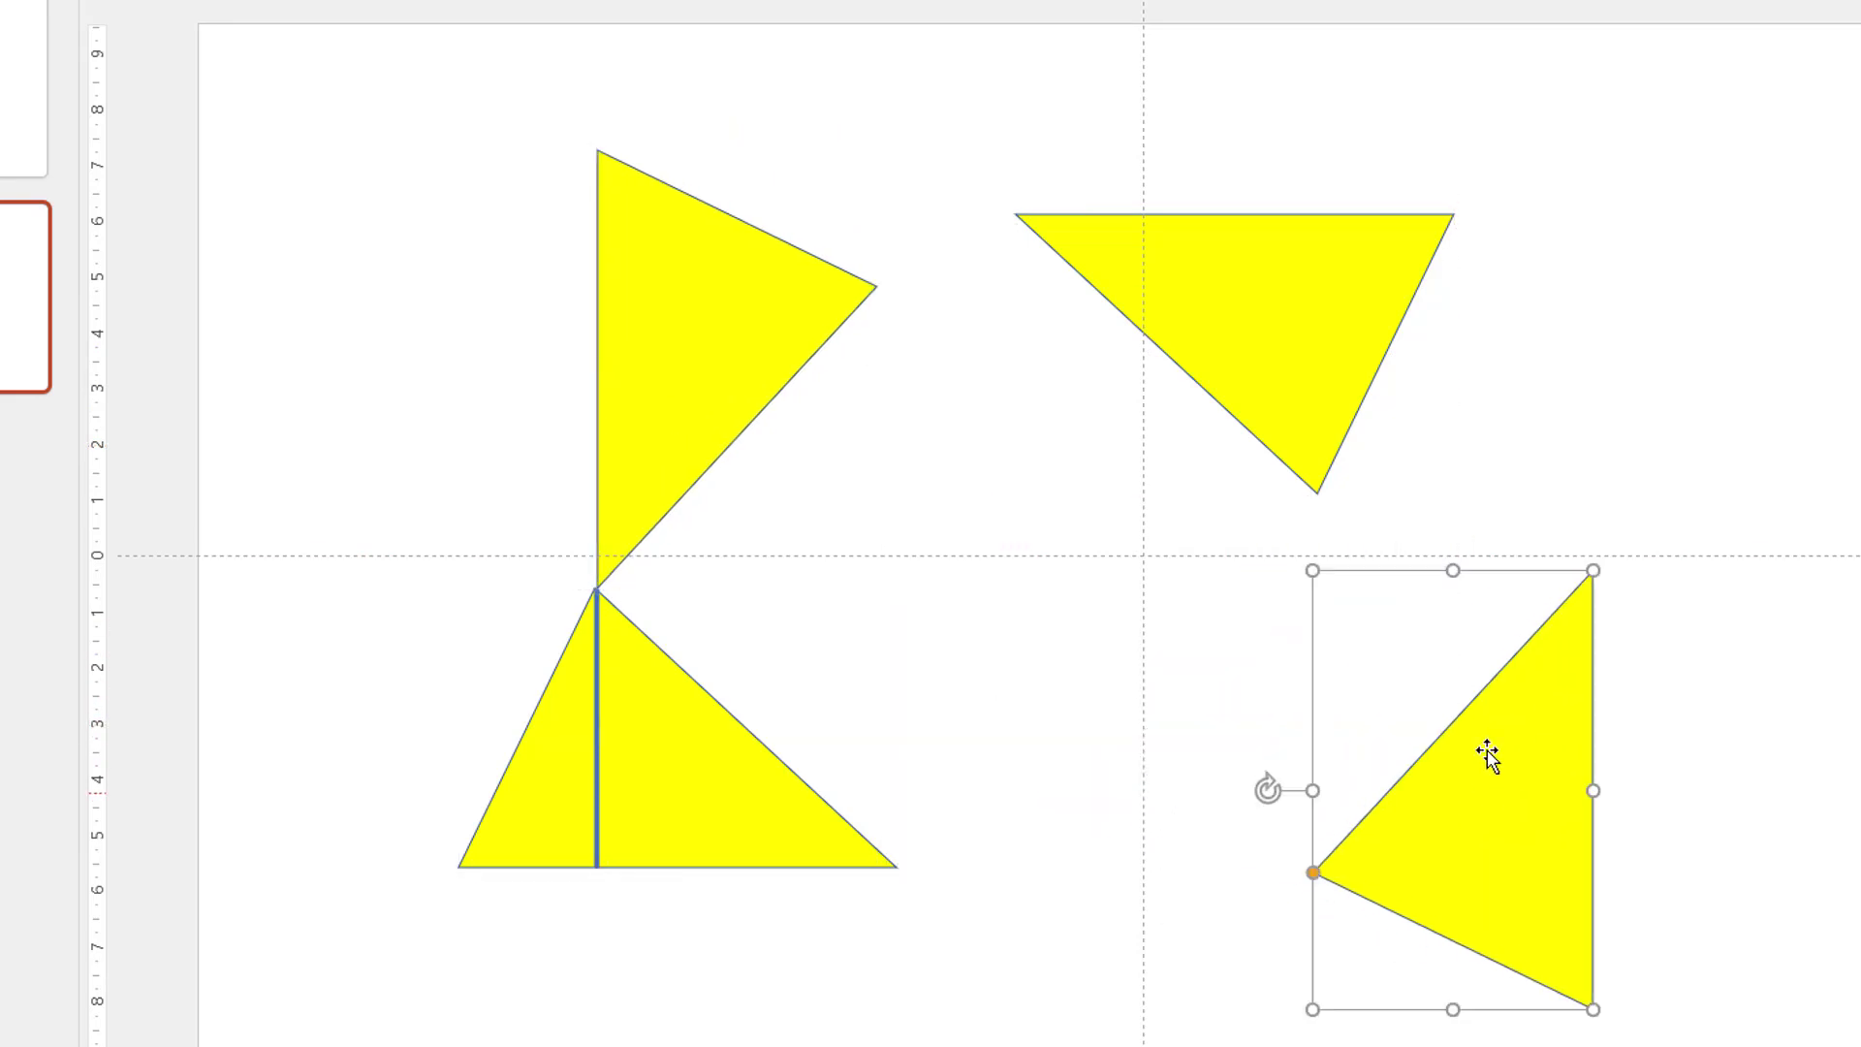
Move the upper-right triangle farther right and snap the upper-left triangle's lower corner to the lower-left triangle's apex.
left_click_drag(1219, 393, 1495, 409)
mouse_move(695, 346)
left_mouse_down()
mouse_move(727, 341)
mouse_move(691, 342)
left_mouse_up()
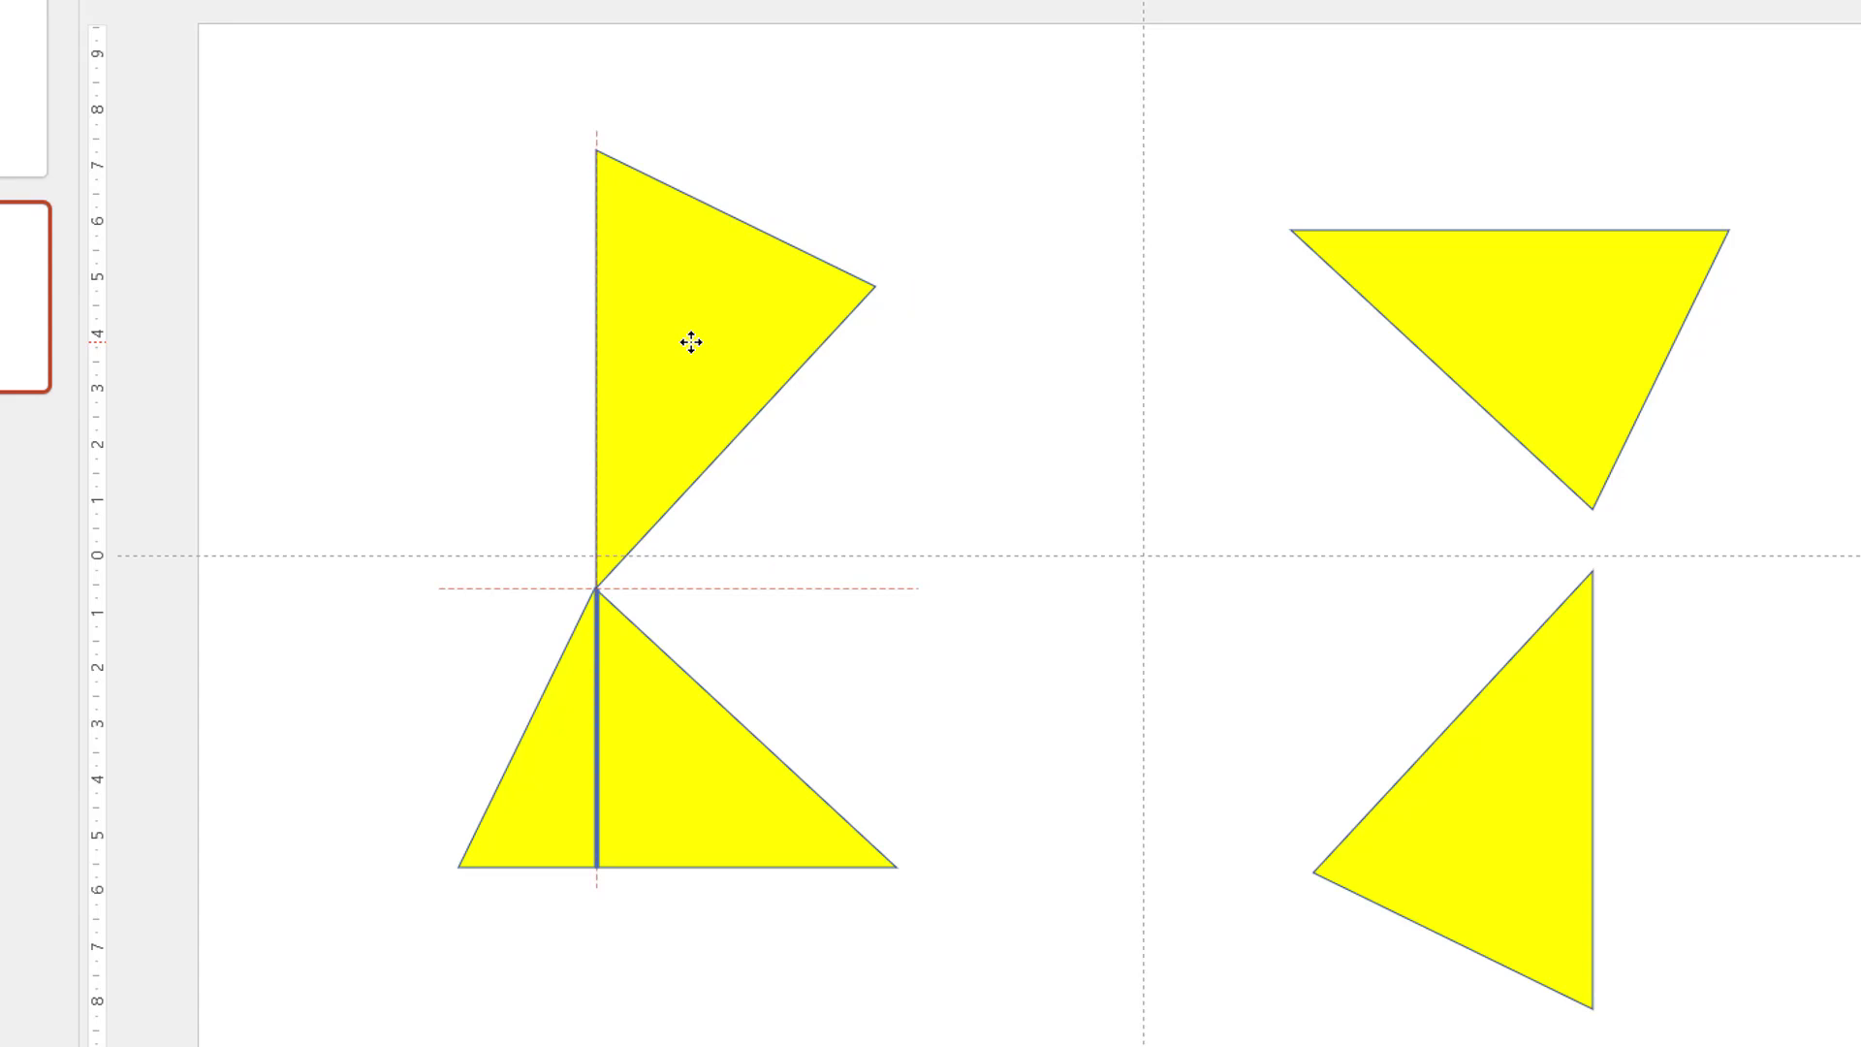
left_click_drag(691, 343, 691, 342)
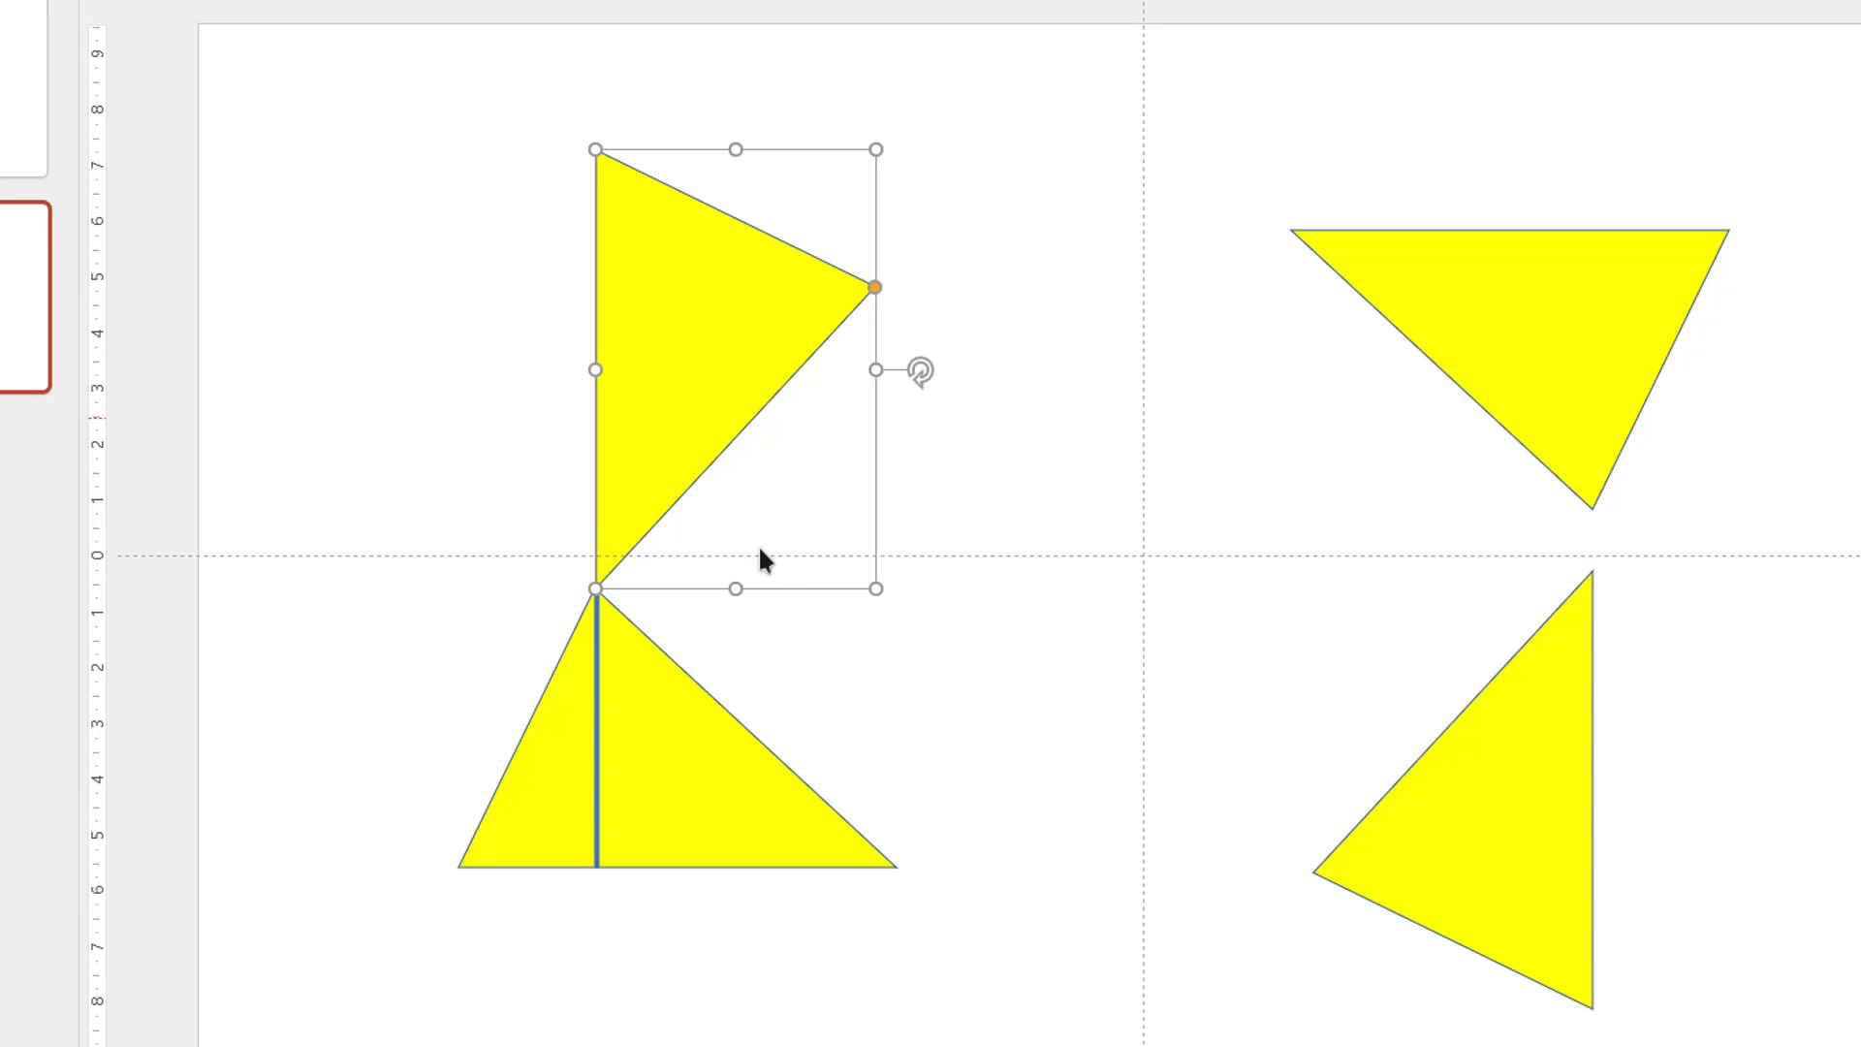
left_click(781, 700)
Shift the upper-left triangle right at the apex's height, and left-align it with the lower-left triangle's vertical line.
left_click_drag(631, 420, 811, 418)
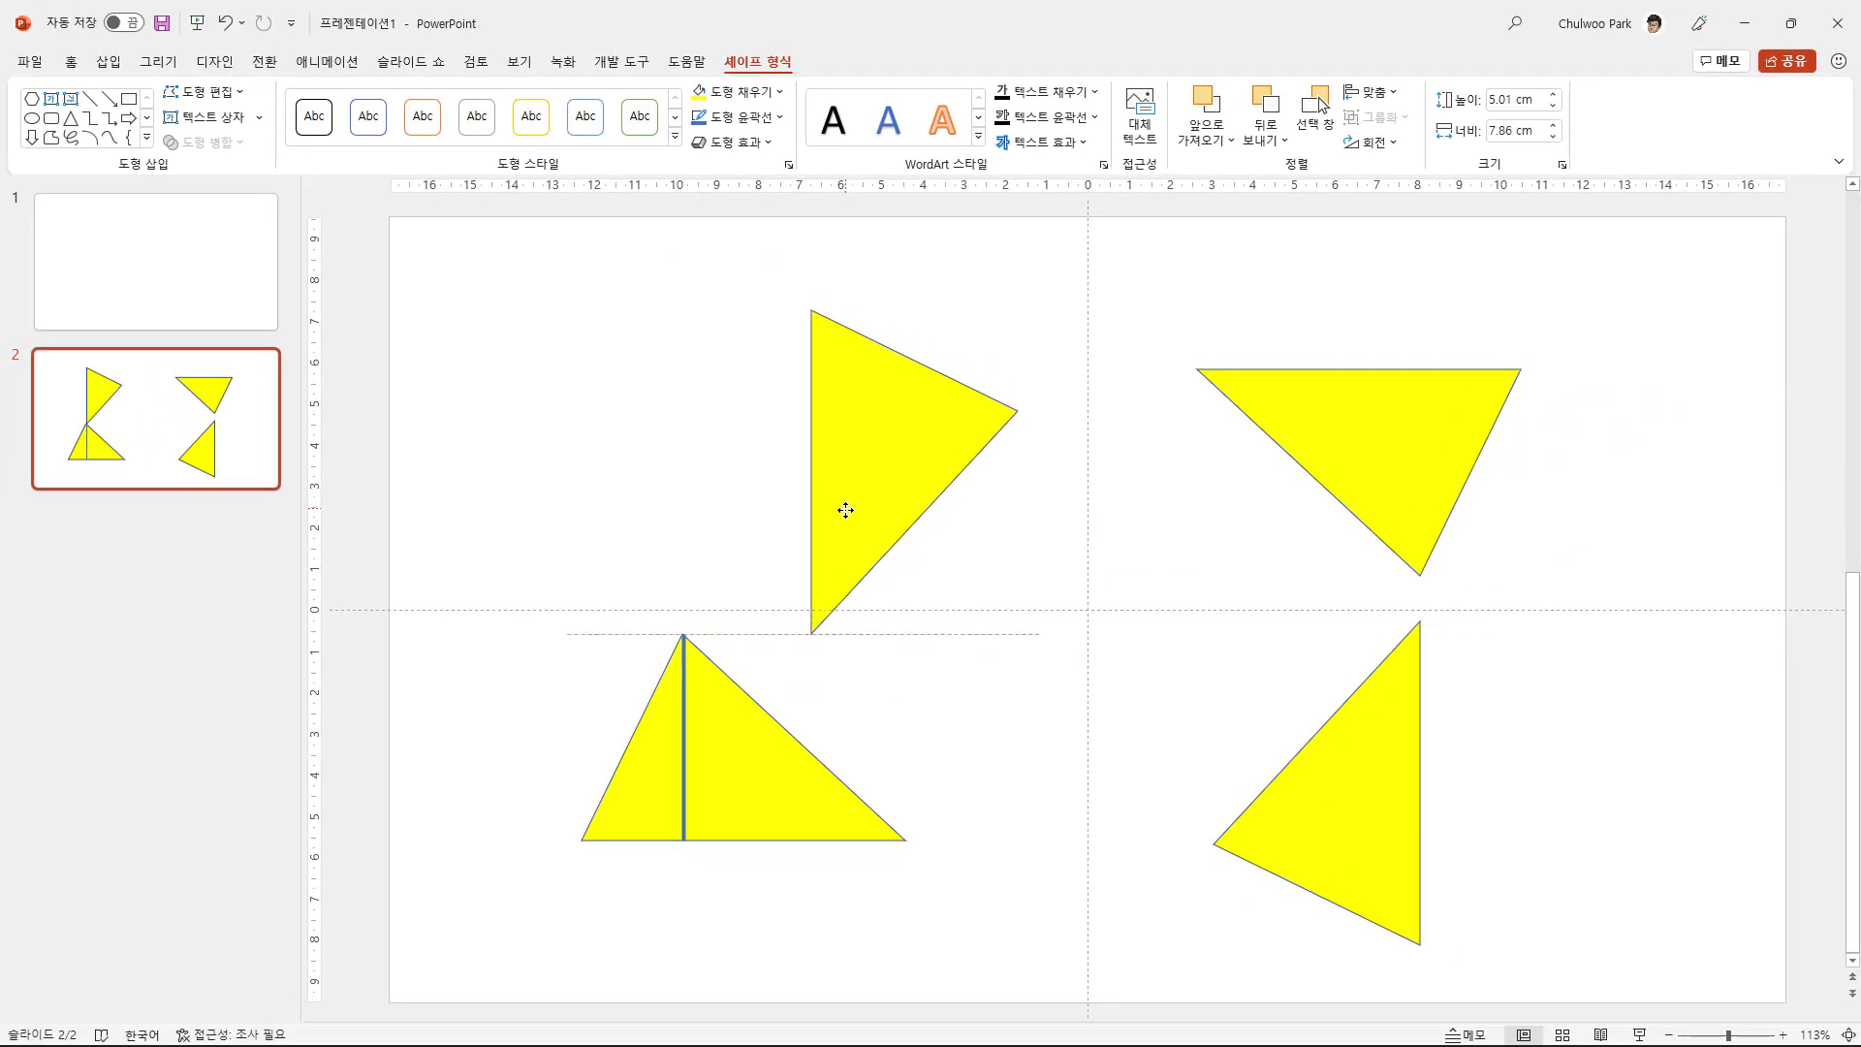
left_click_drag(845, 511, 845, 511)
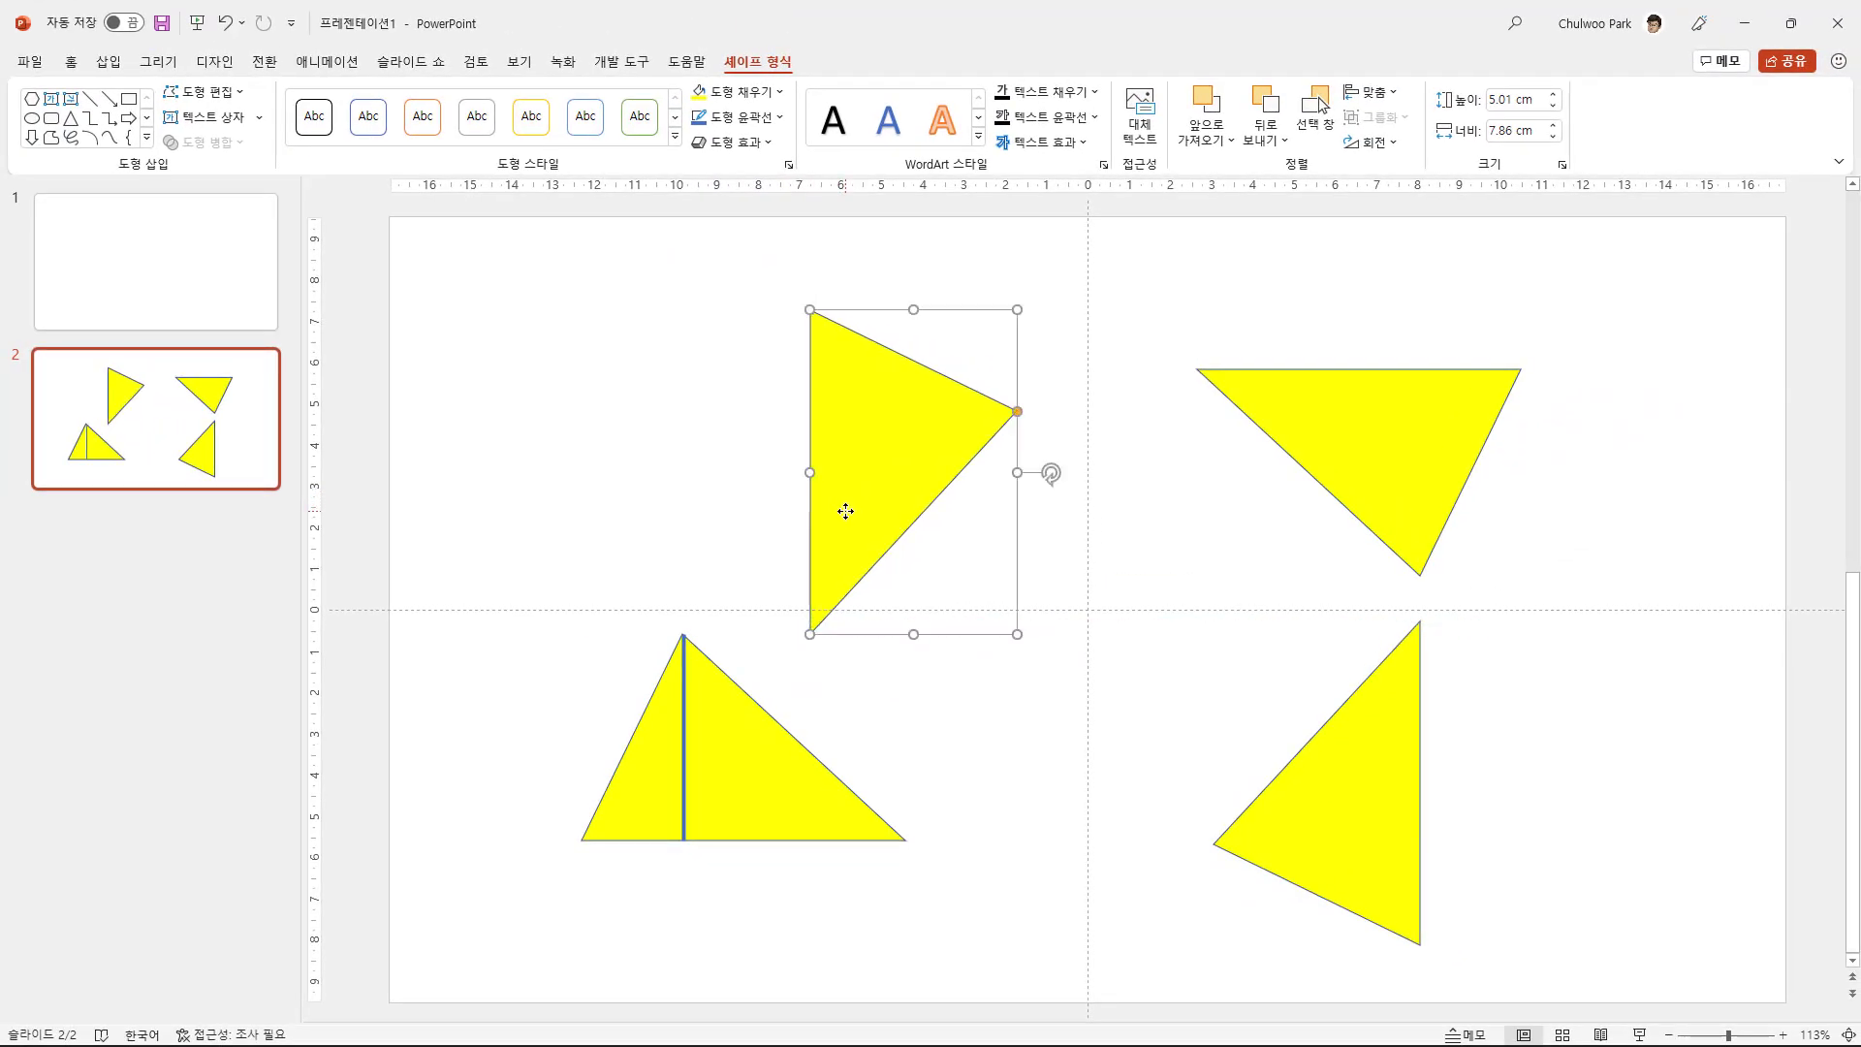
left_click(684, 737, "shift")
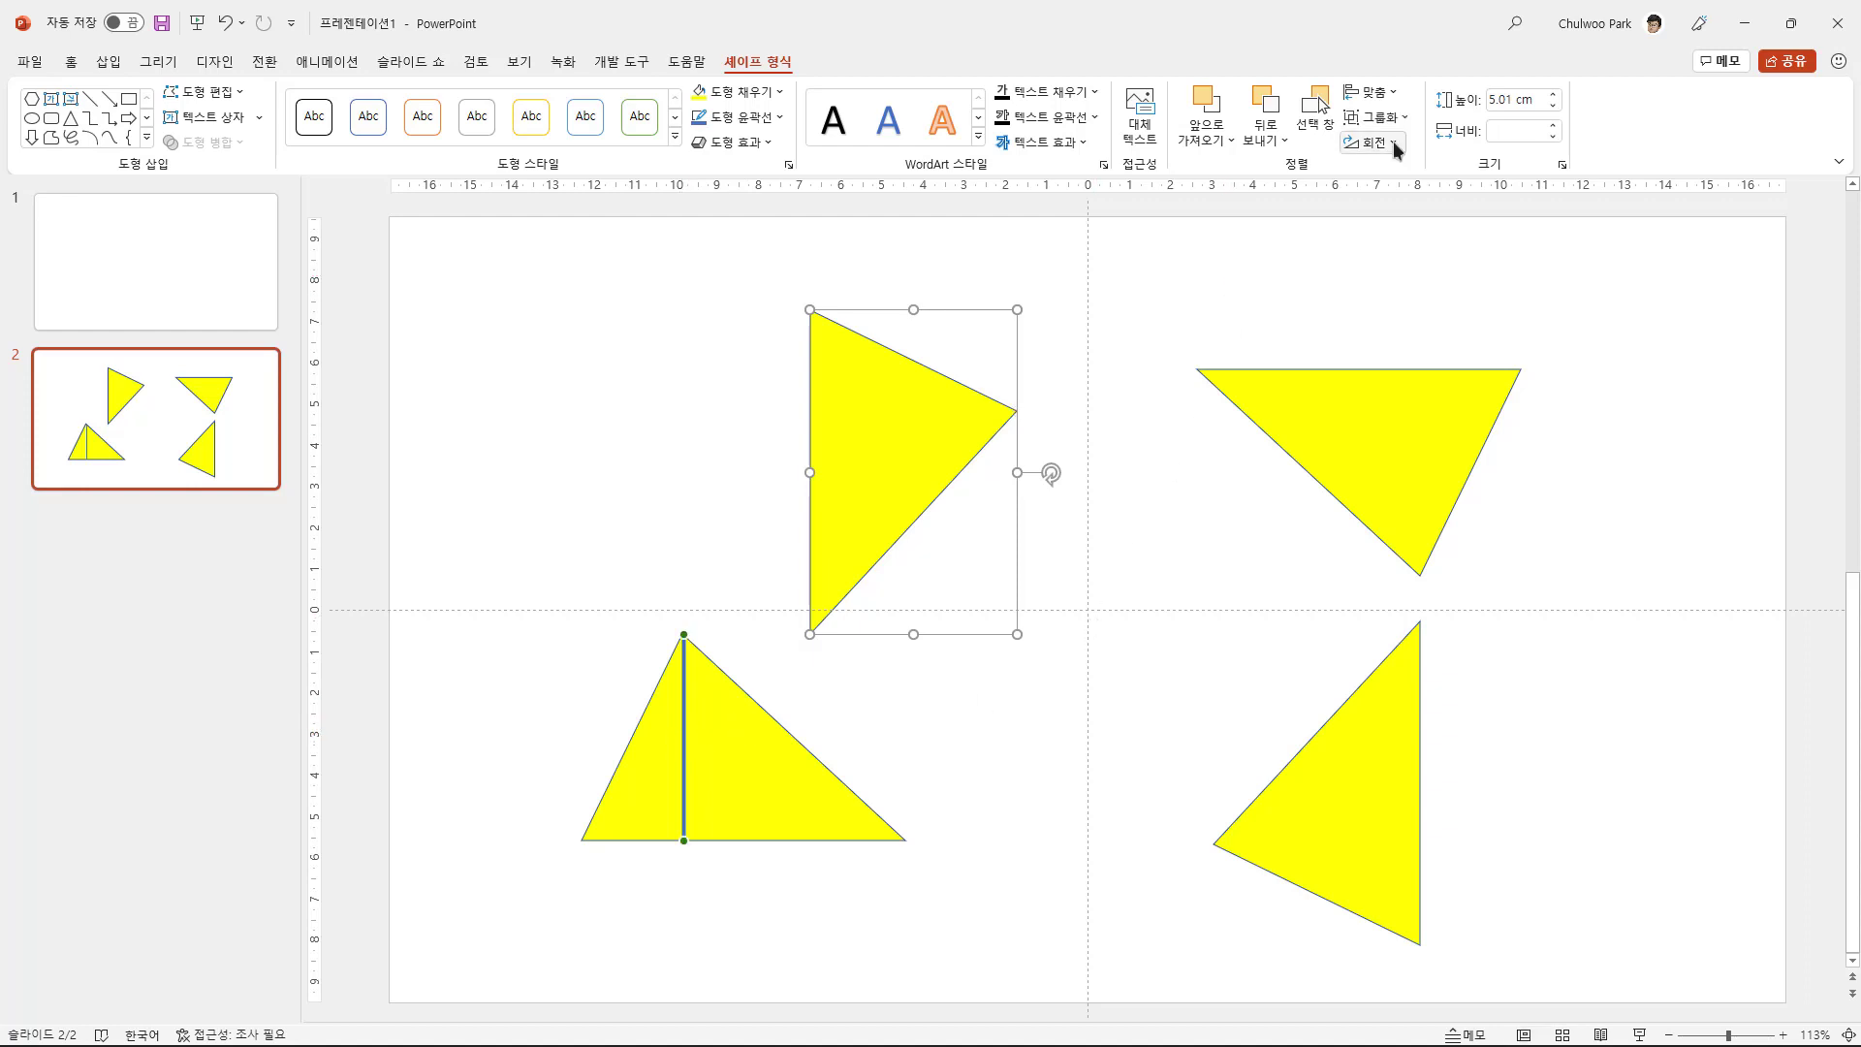
left_click(1401, 97)
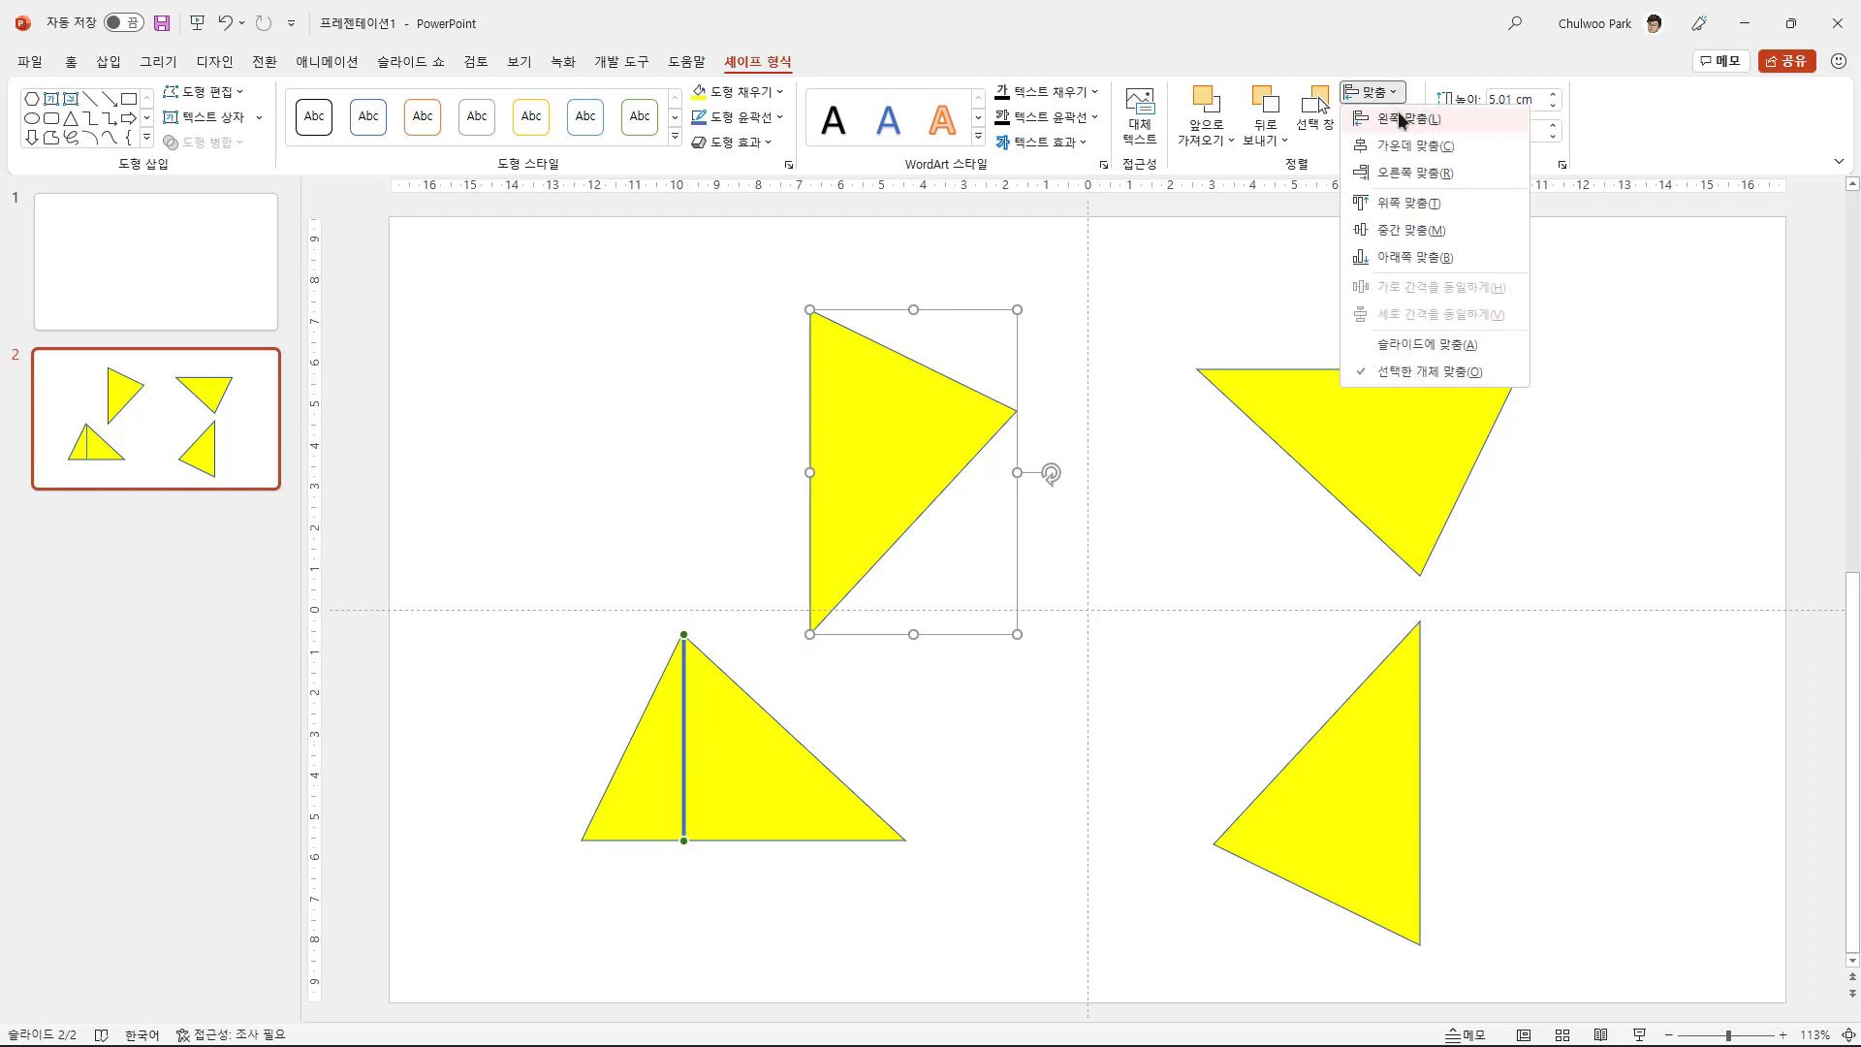
left_click(1401, 120)
left_click(605, 428)
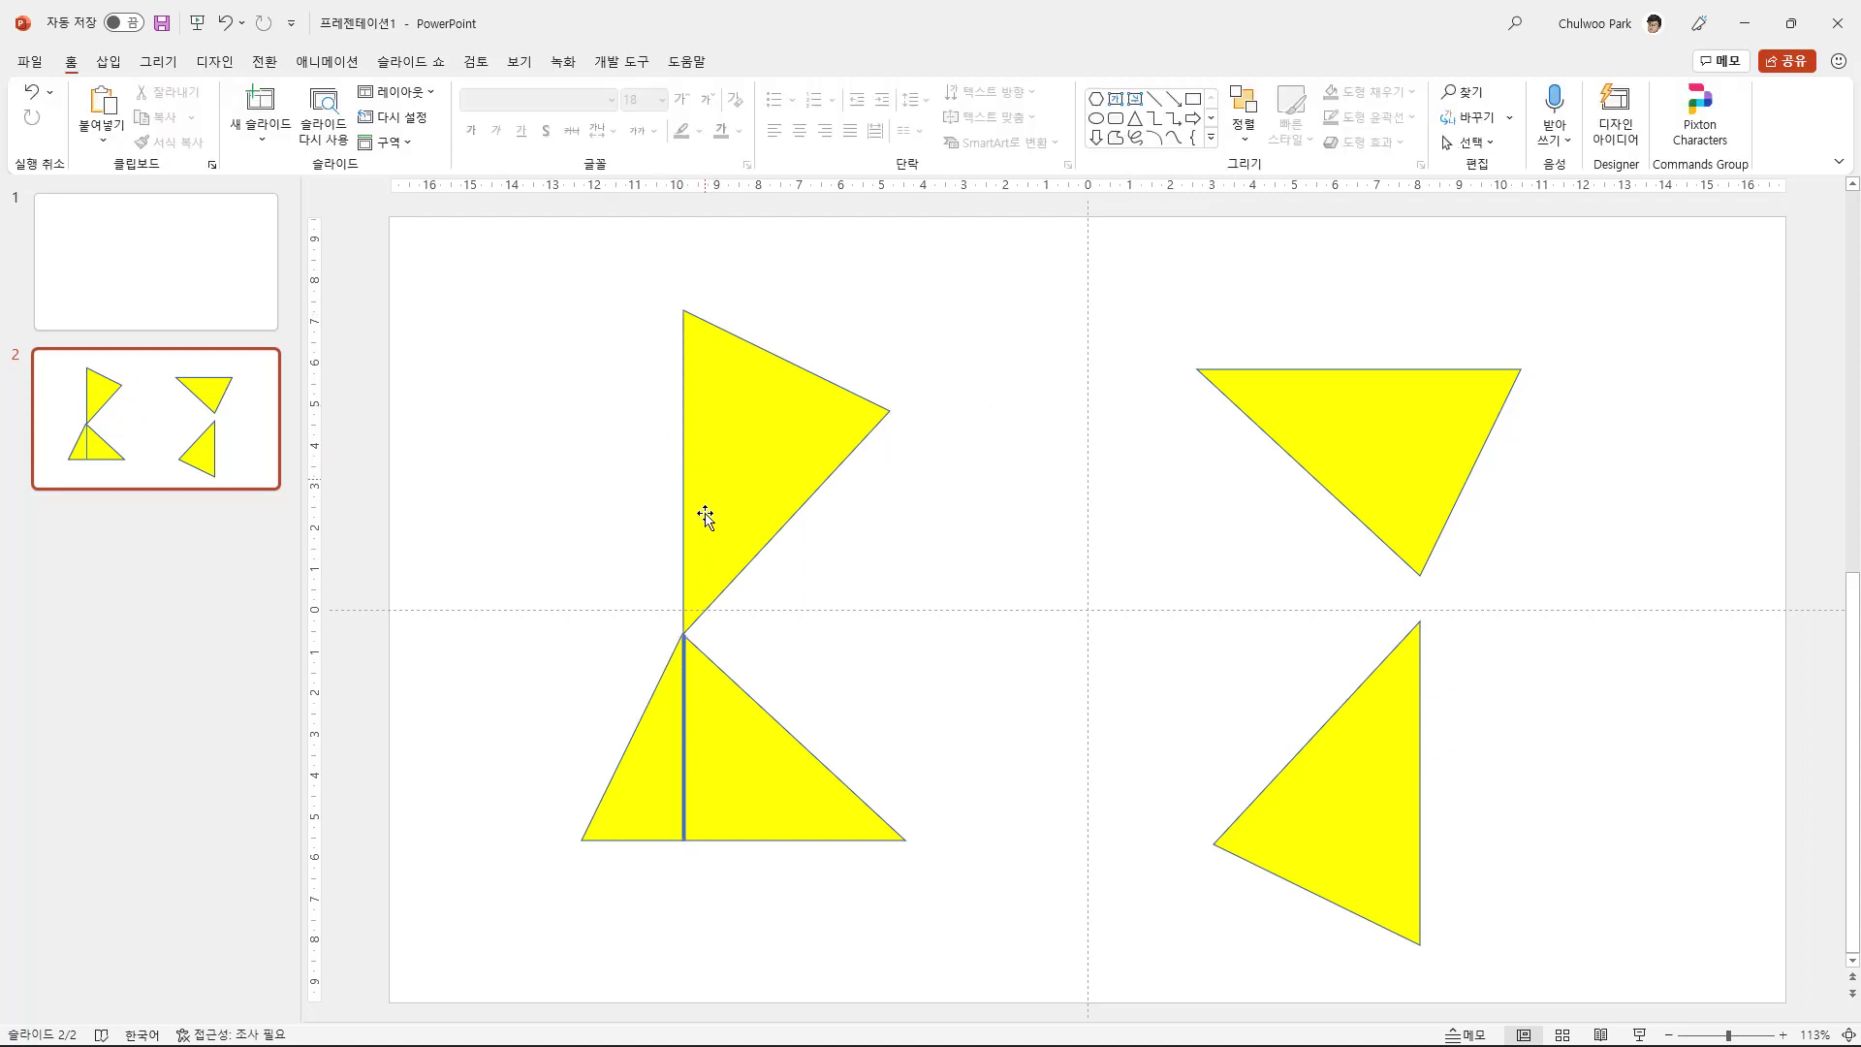
mouse_move(714, 527)
left_mouse_down()
mouse_move(743, 524)
mouse_move(711, 526)
left_mouse_up()
left_click(614, 522)
Try to snap the inverted triangle's upper-left corner to the upper-left triangle's right-hand apex.
left_click_drag(1340, 439, 1067, 479)
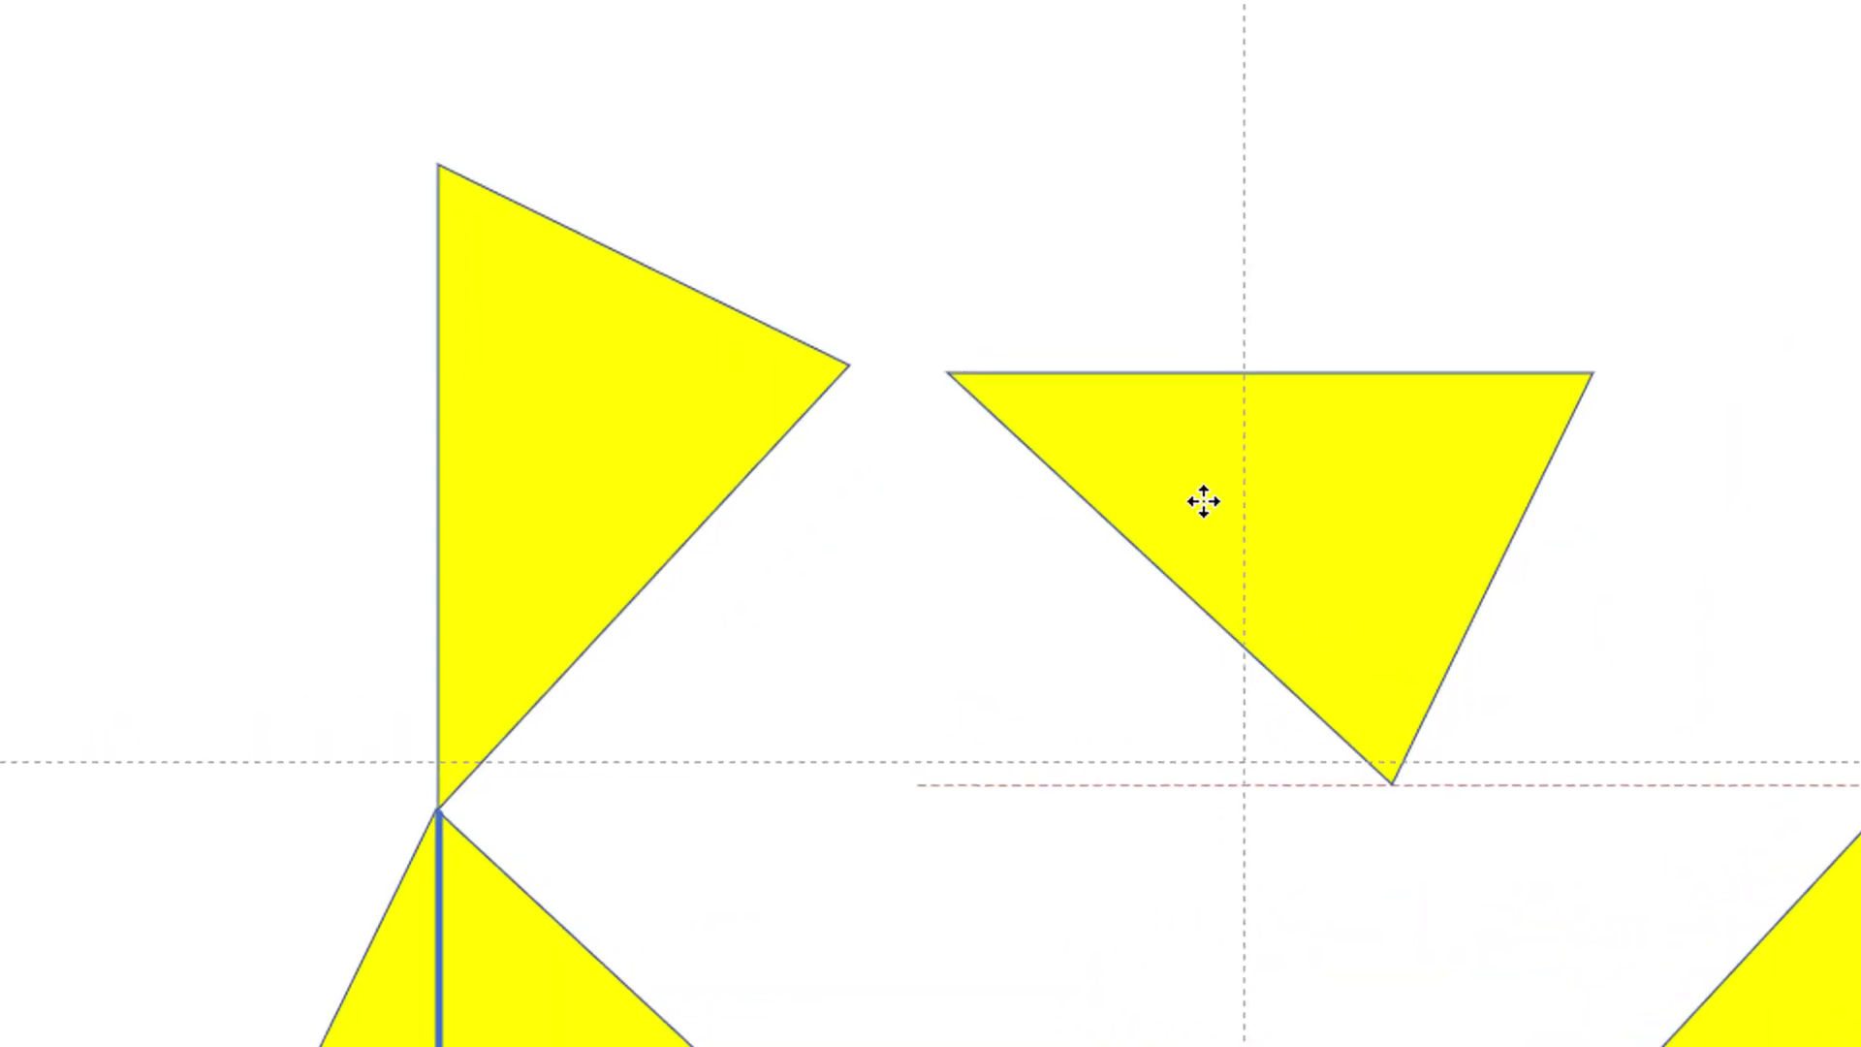
left_click_drag(1203, 501, 1101, 495)
left_click_drag(1032, 430, 1048, 407)
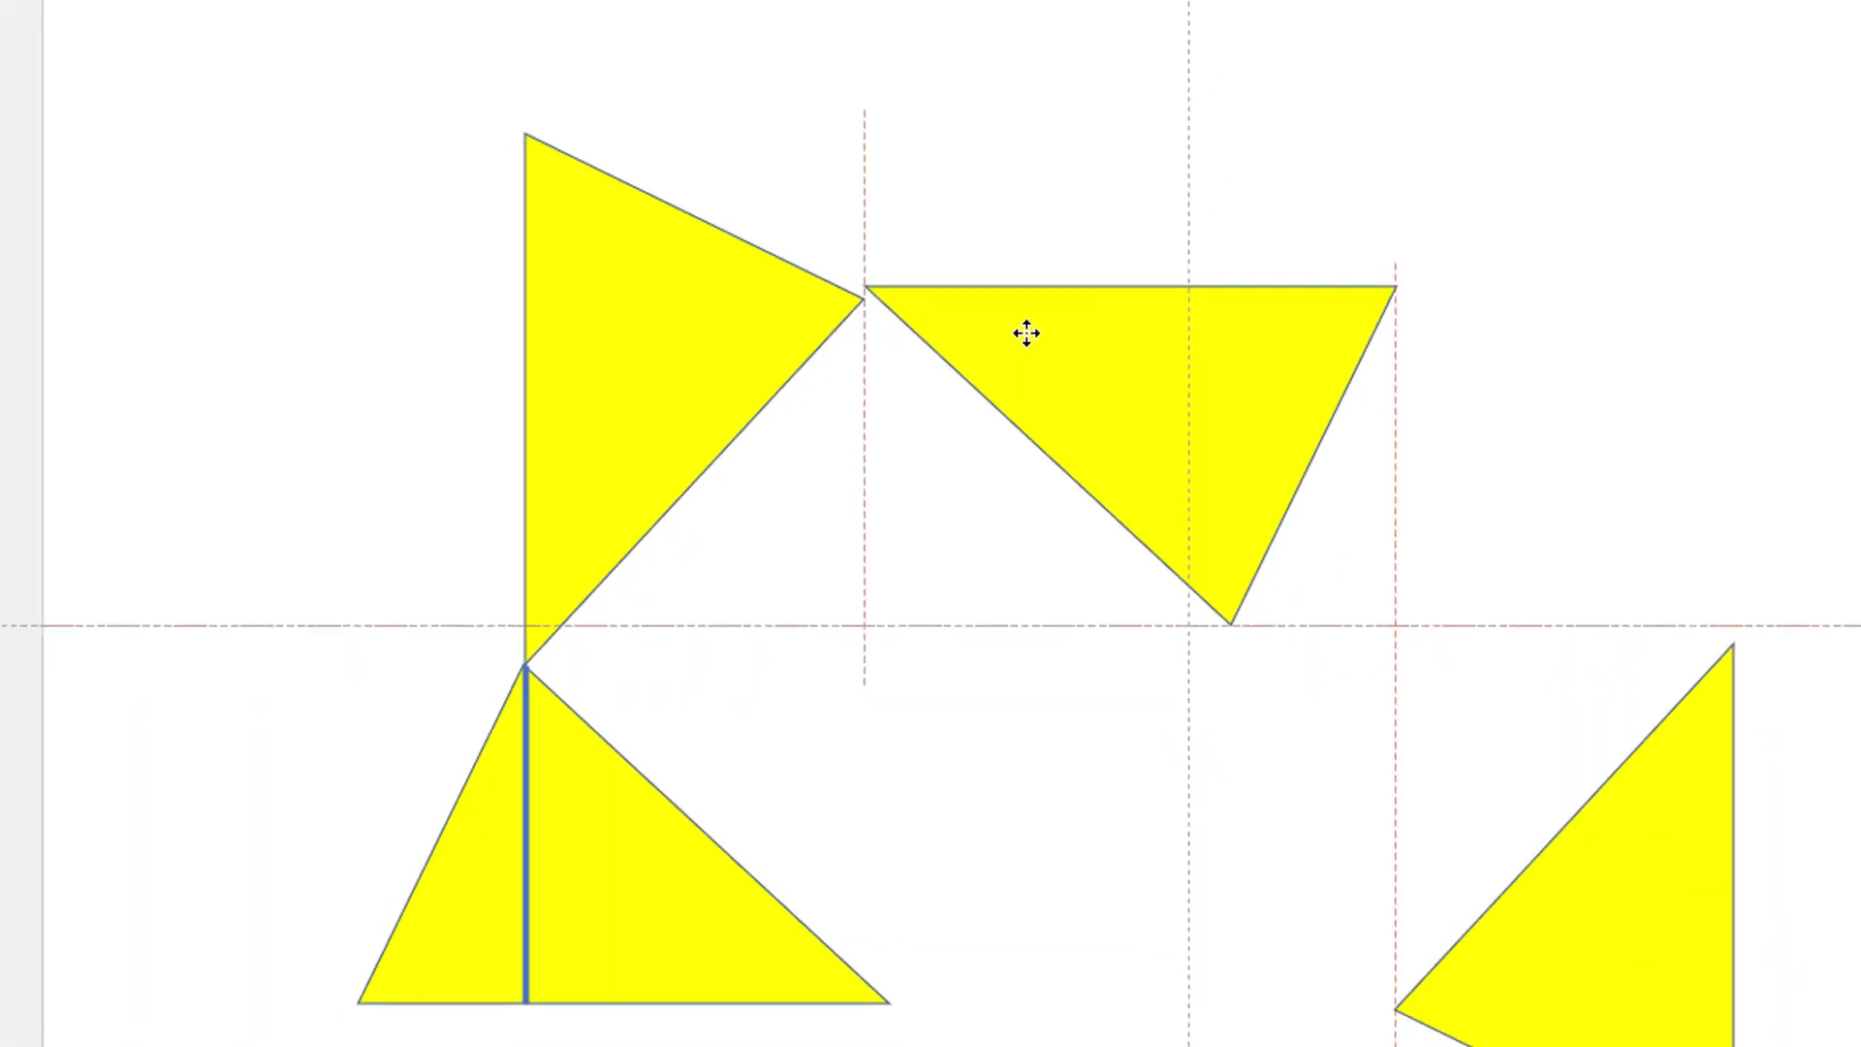
mouse_move(1027, 333)
left_mouse_down()
mouse_move(1034, 389)
mouse_move(1027, 369)
left_mouse_up()
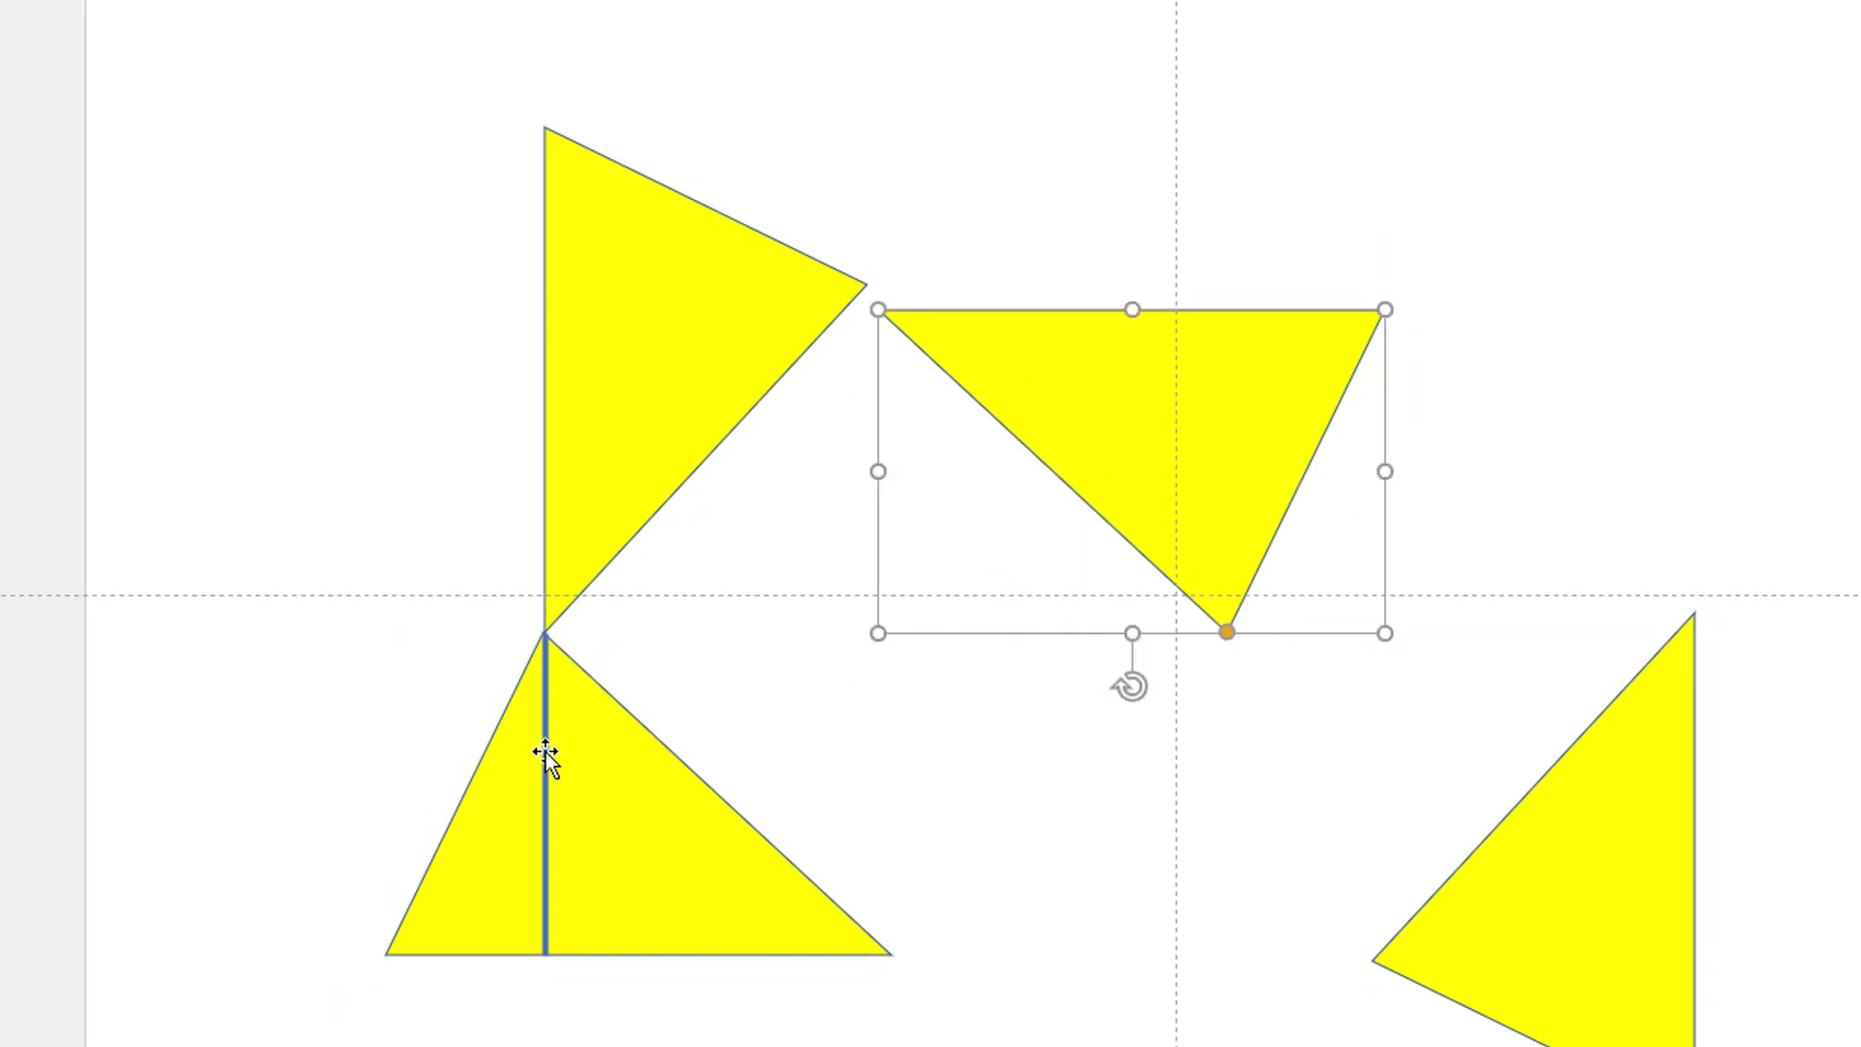
Duplicate the vertical line and connect the copy from the upper-left triangle's apex straight across to its vertical base.
left_click(544, 753)
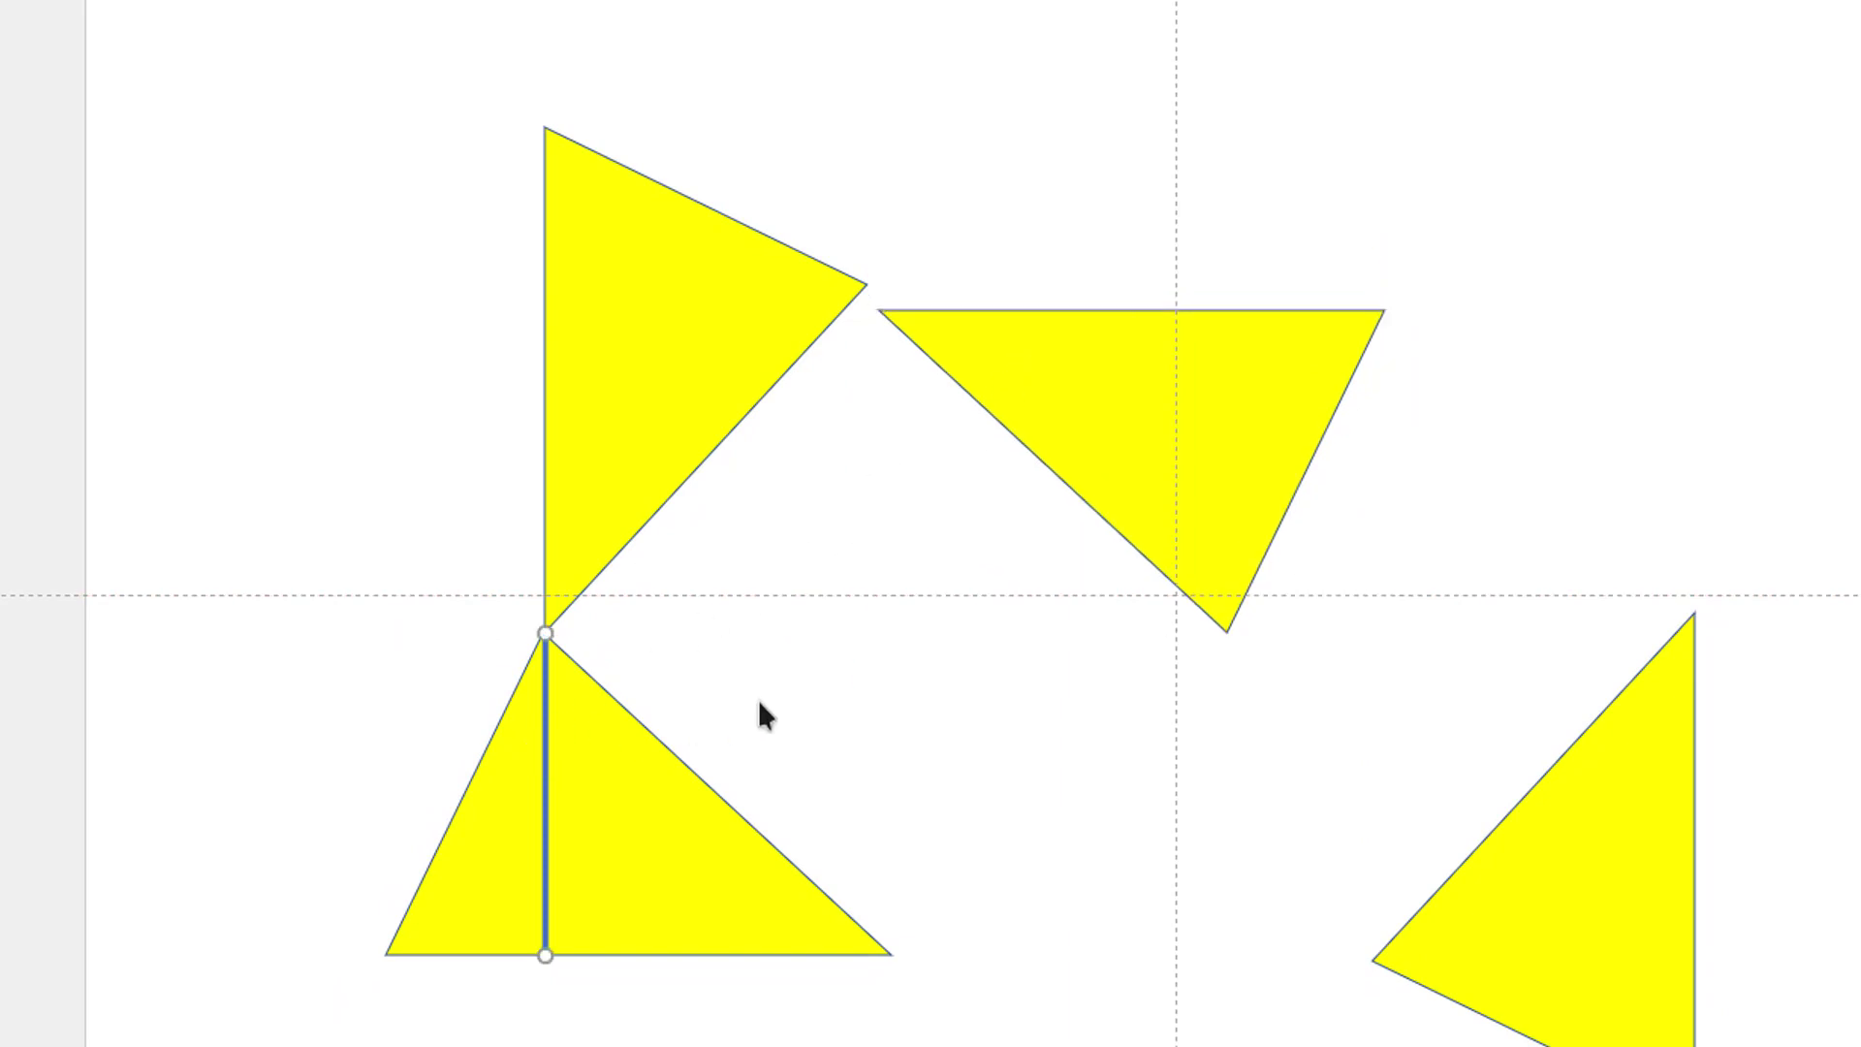
key("ctrl+d")
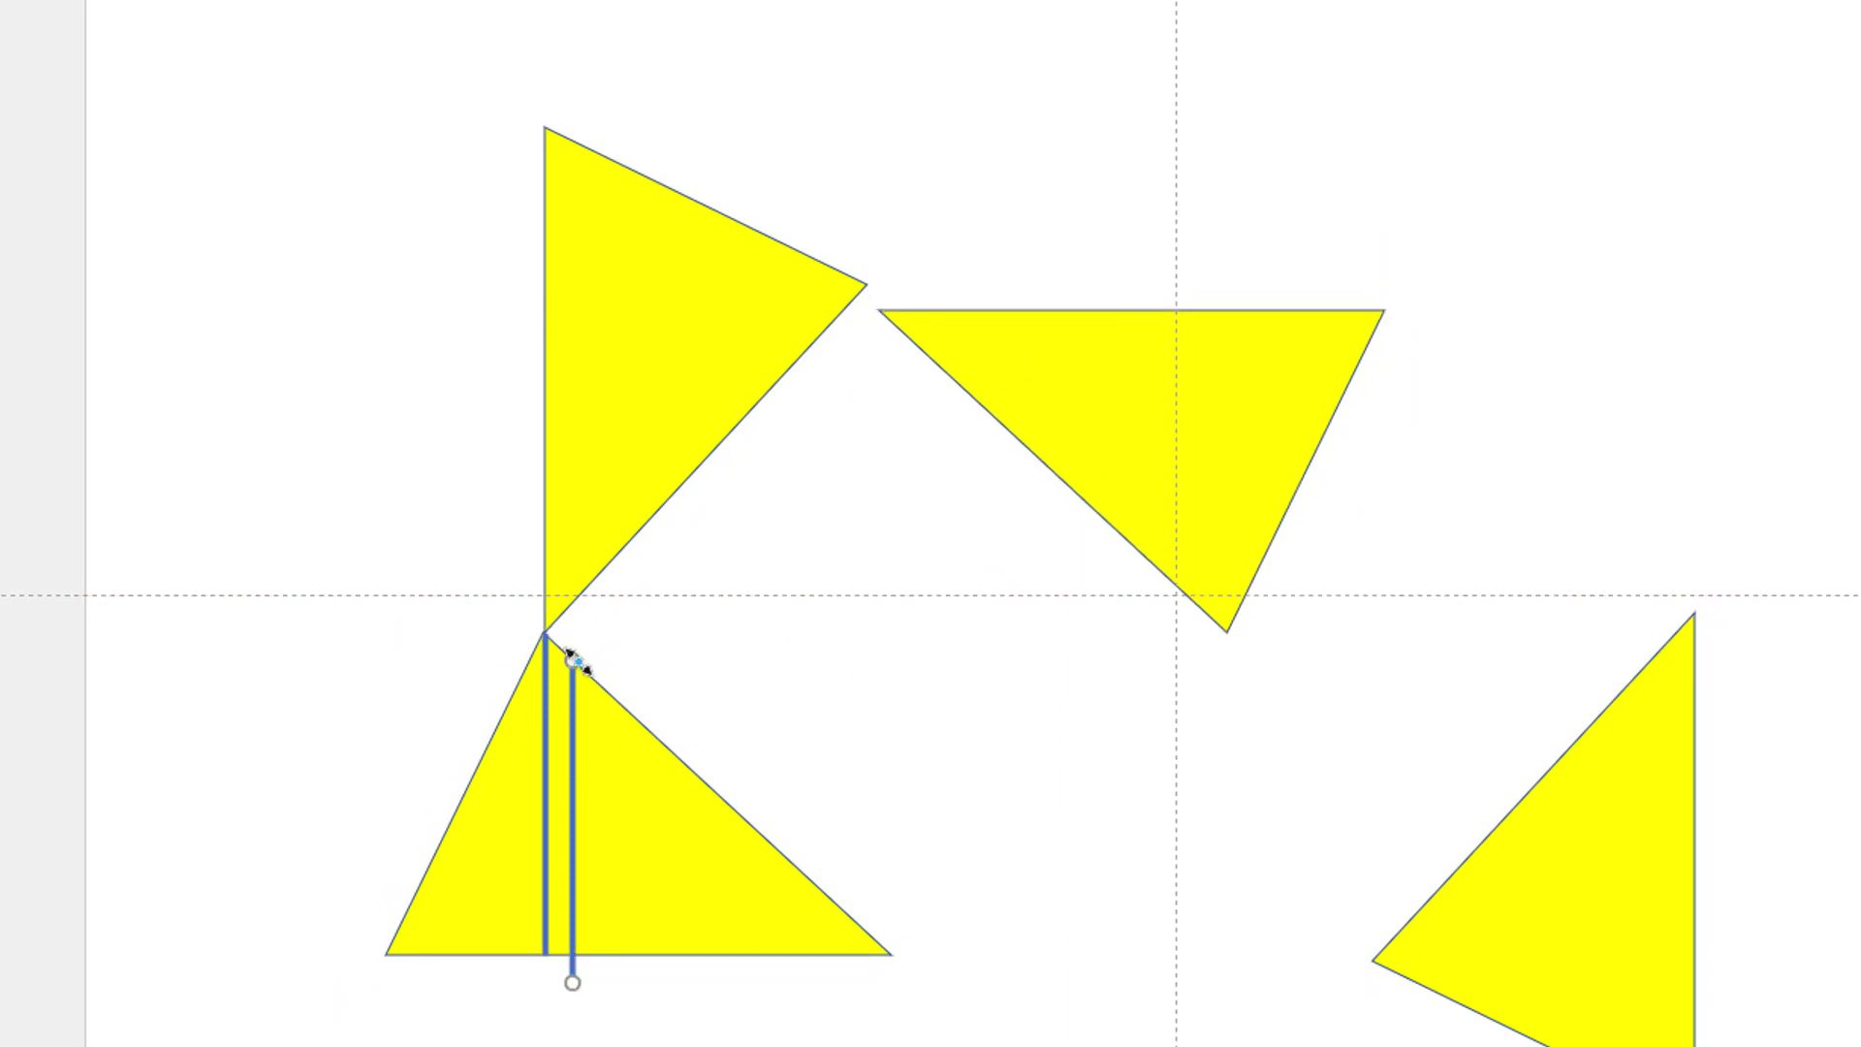
left_click_drag(575, 660, 865, 276)
left_click_drag(572, 983, 546, 285)
left_click(440, 296)
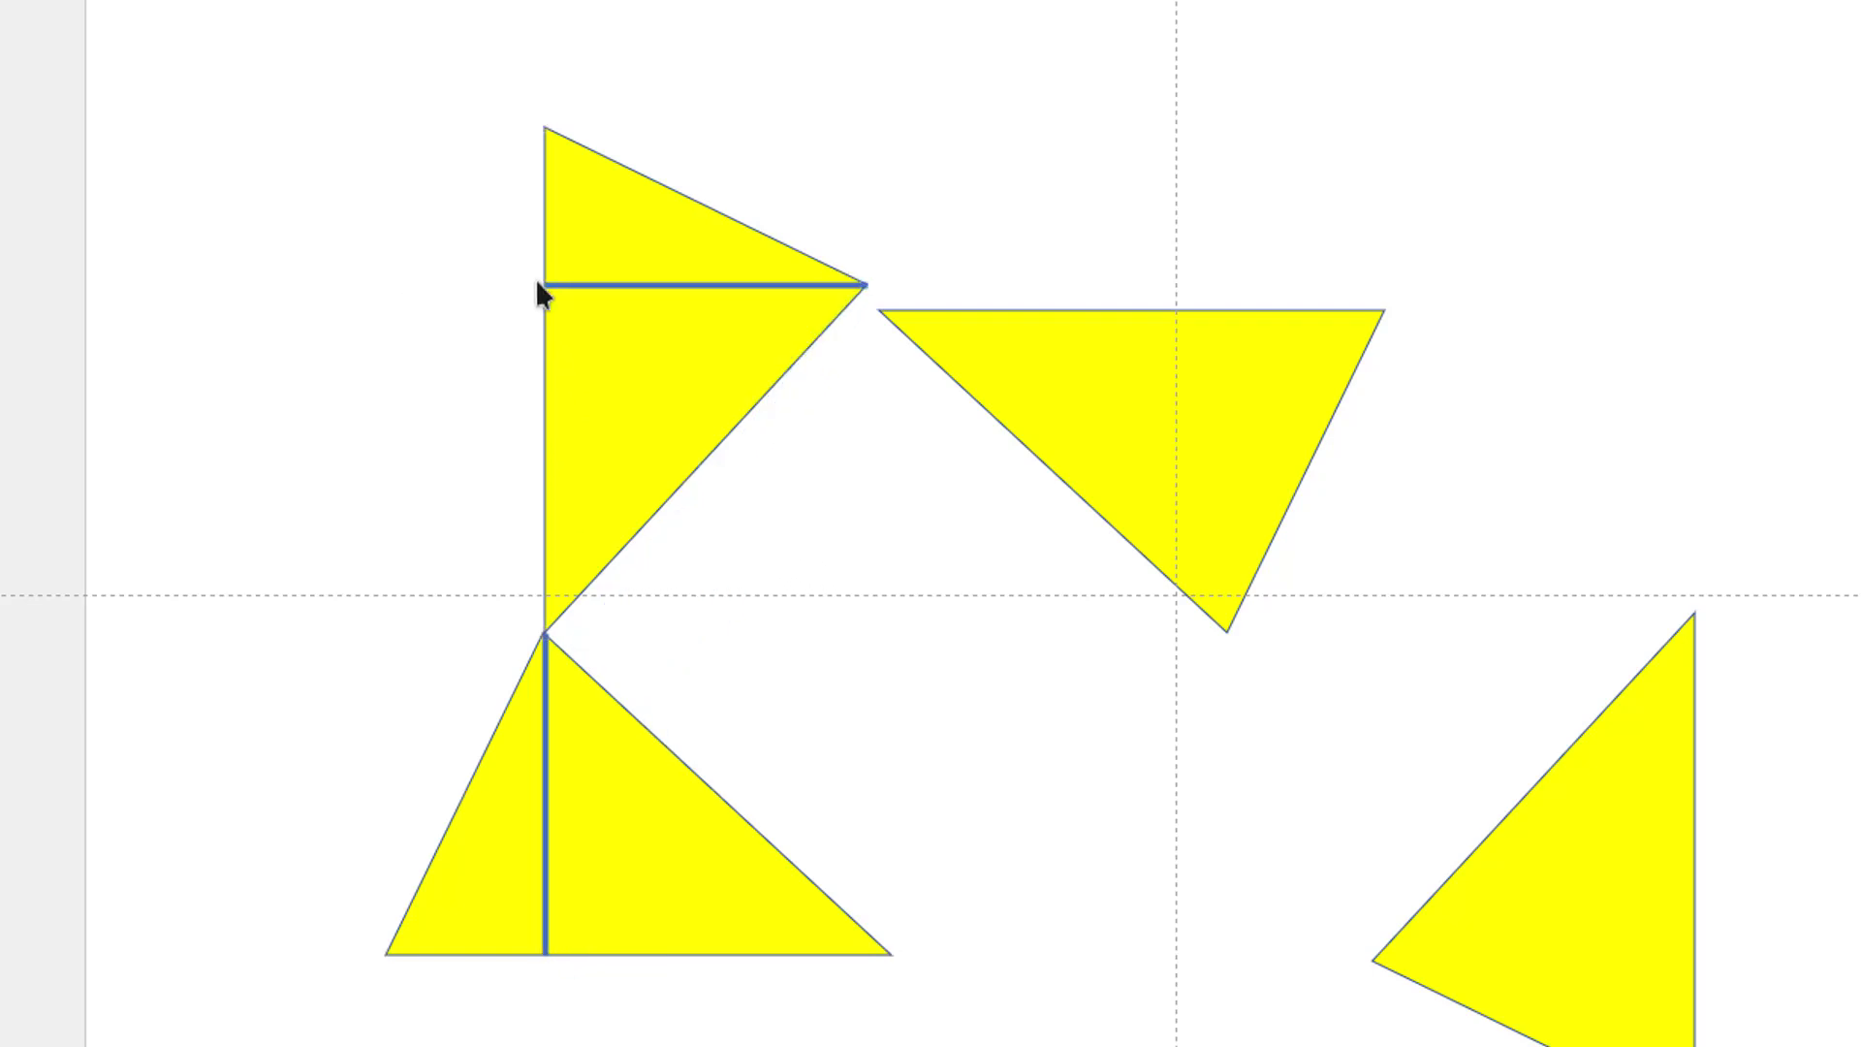
Snap the inverted triangle's upper-left corner to the upper-left triangle's apex, and move the lower-right triangle farther right.
left_click(1099, 384)
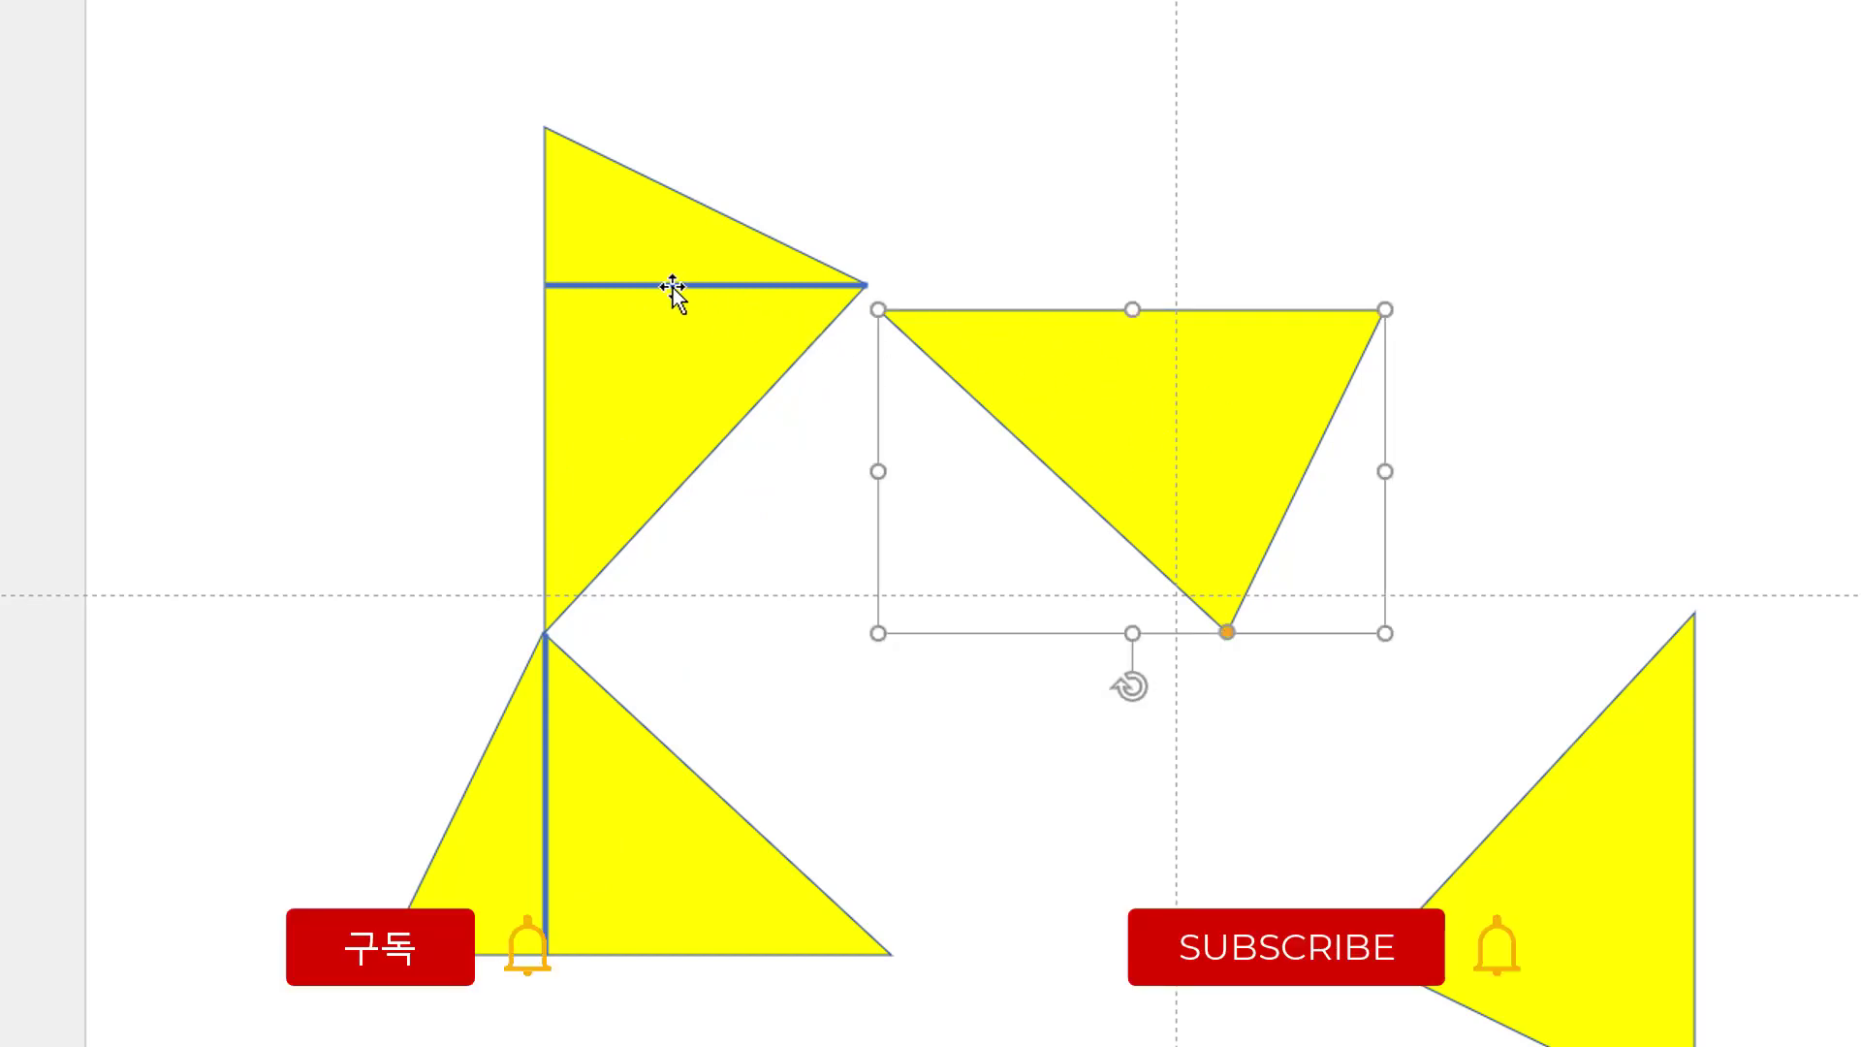
left_click_drag(1081, 410, 1066, 385)
left_click_drag(1538, 831, 1780, 850)
mouse_move(1080, 432)
left_mouse_down()
mouse_move(1129, 400)
mouse_move(1074, 399)
left_mouse_up()
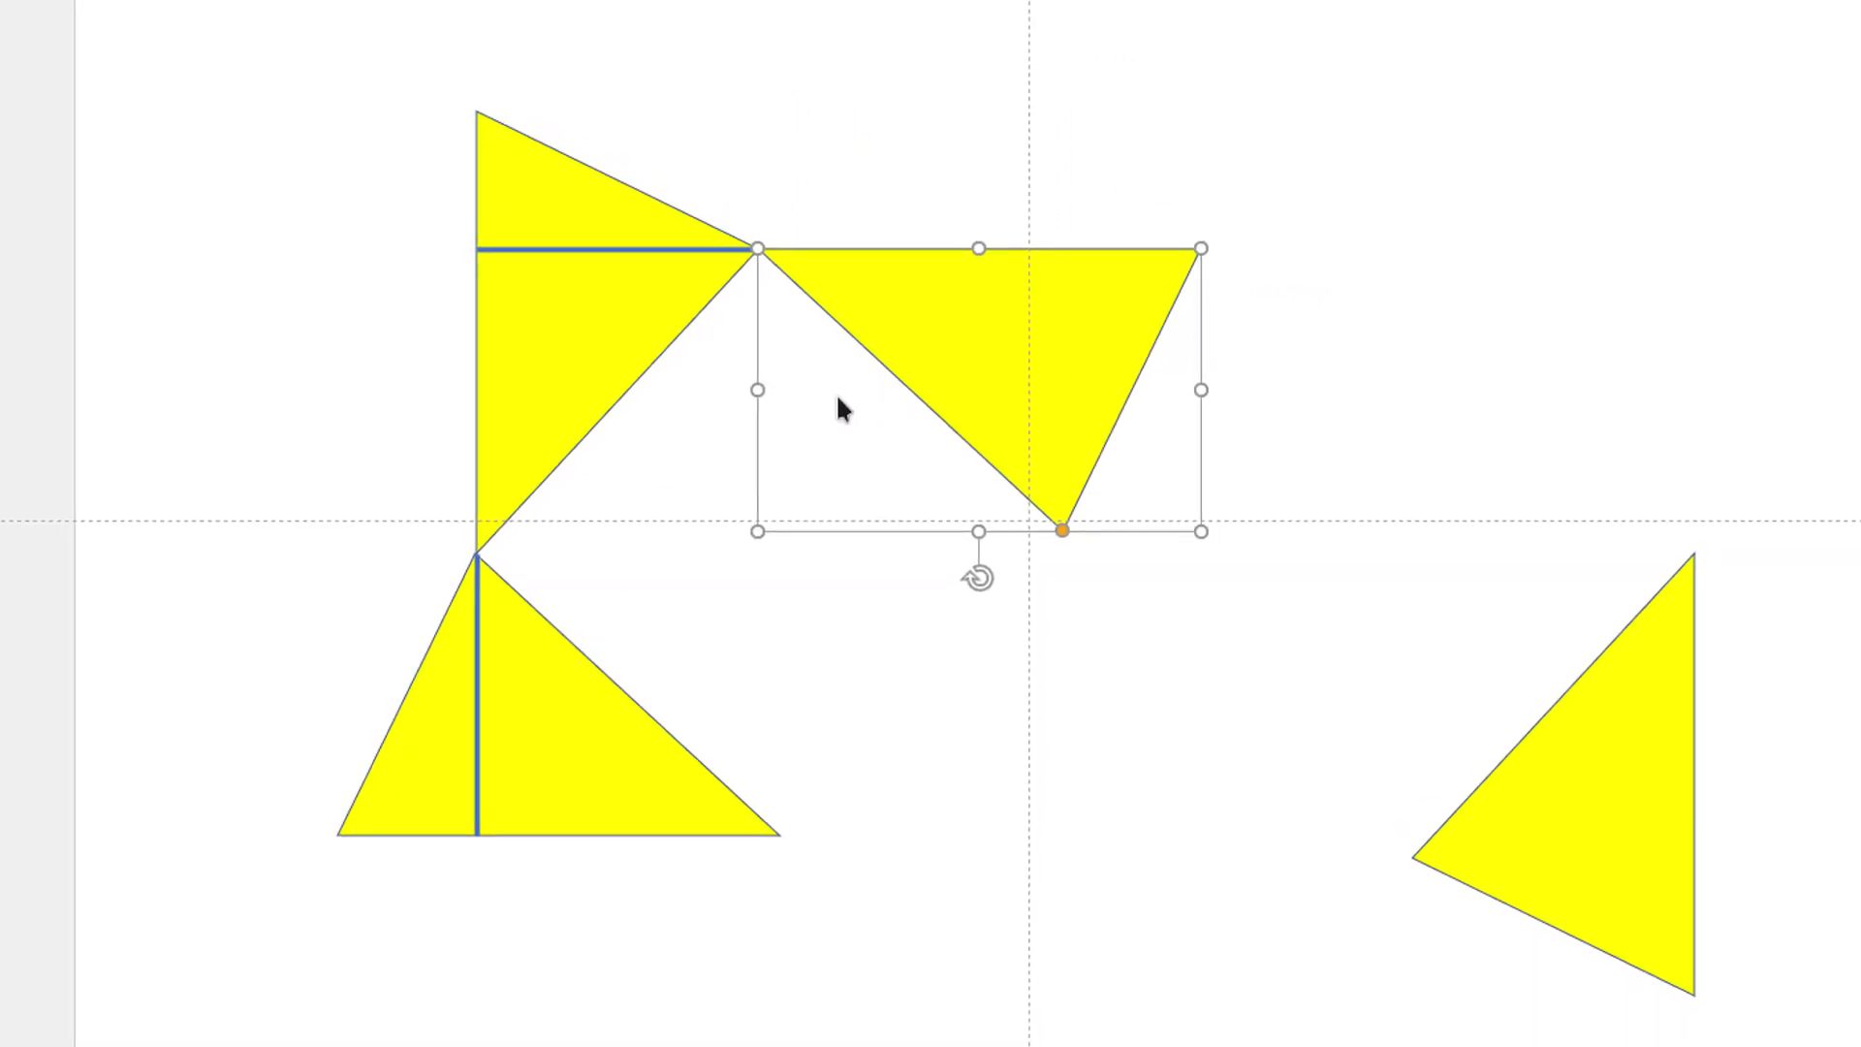
left_click(682, 494)
Fit the lower-right triangle between the neighbouring triangles' corners and pull it back out to the right.
left_click_drag(1635, 897, 1031, 914)
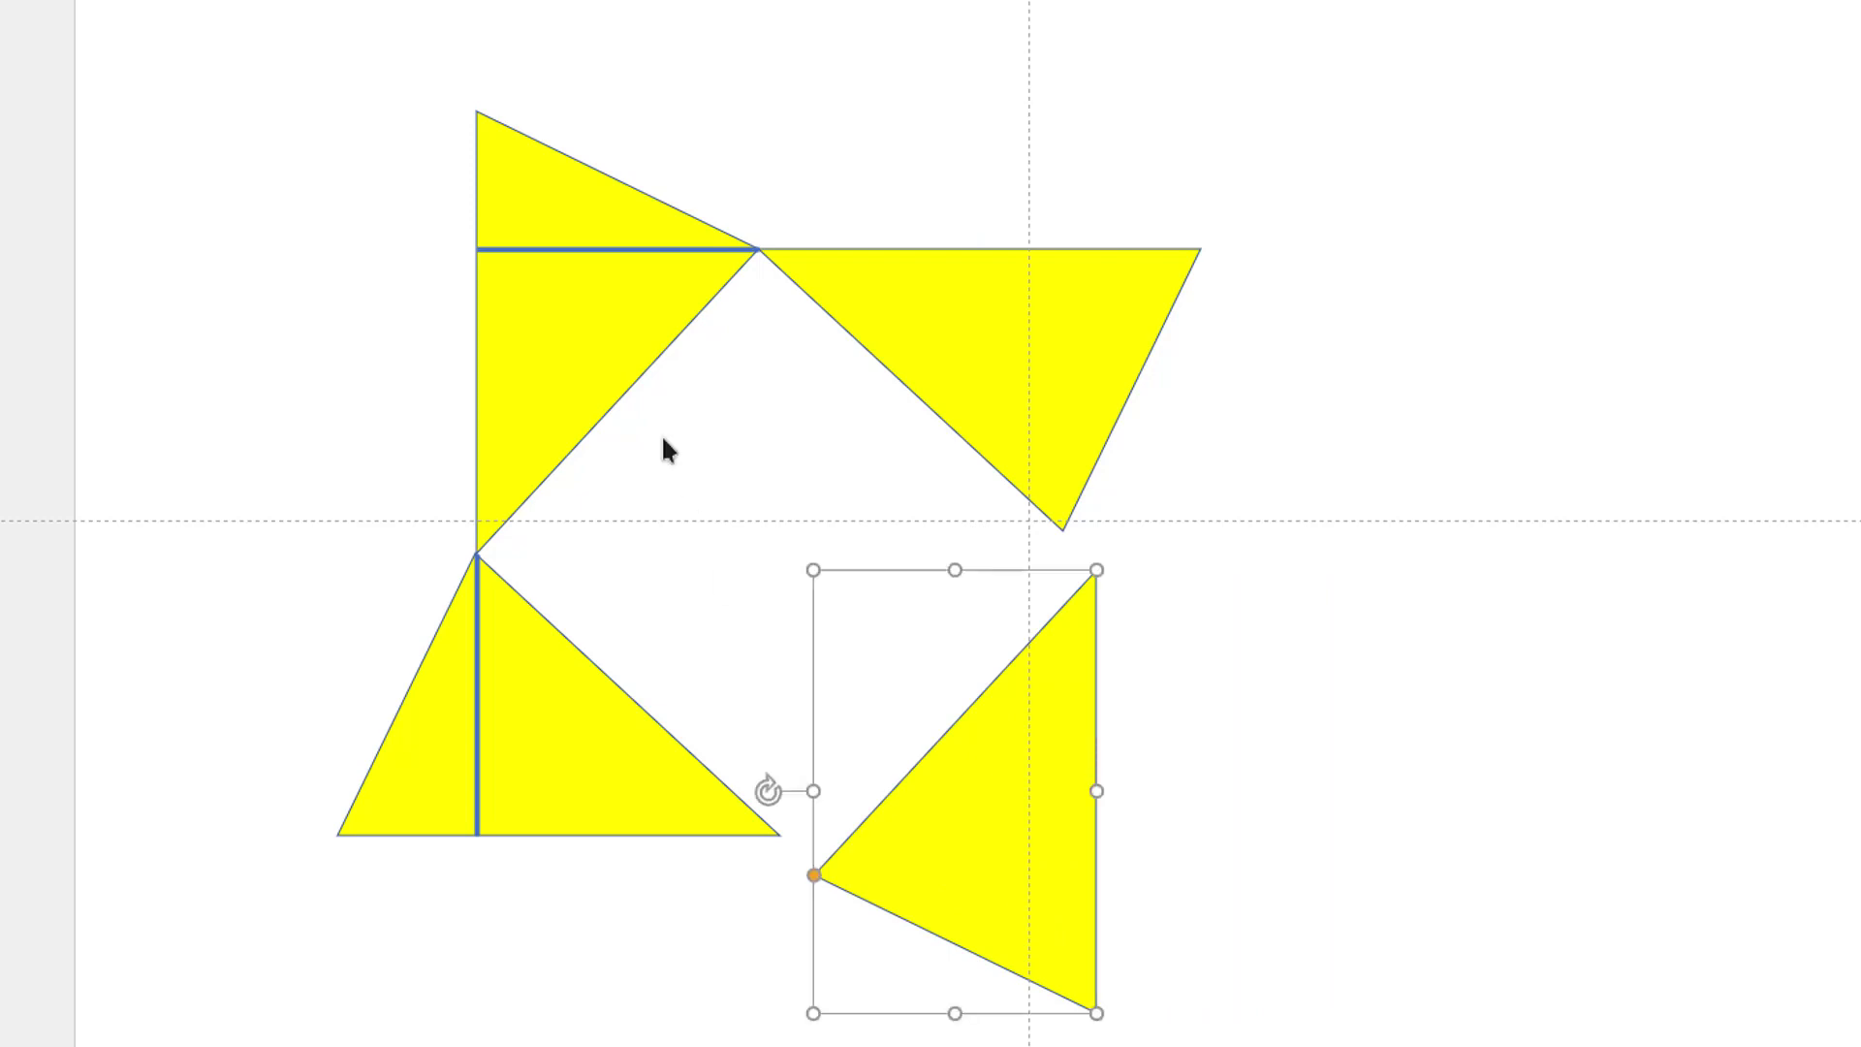
mouse_move(985, 839)
left_mouse_down()
mouse_move(960, 806)
mouse_move(978, 817)
left_mouse_up()
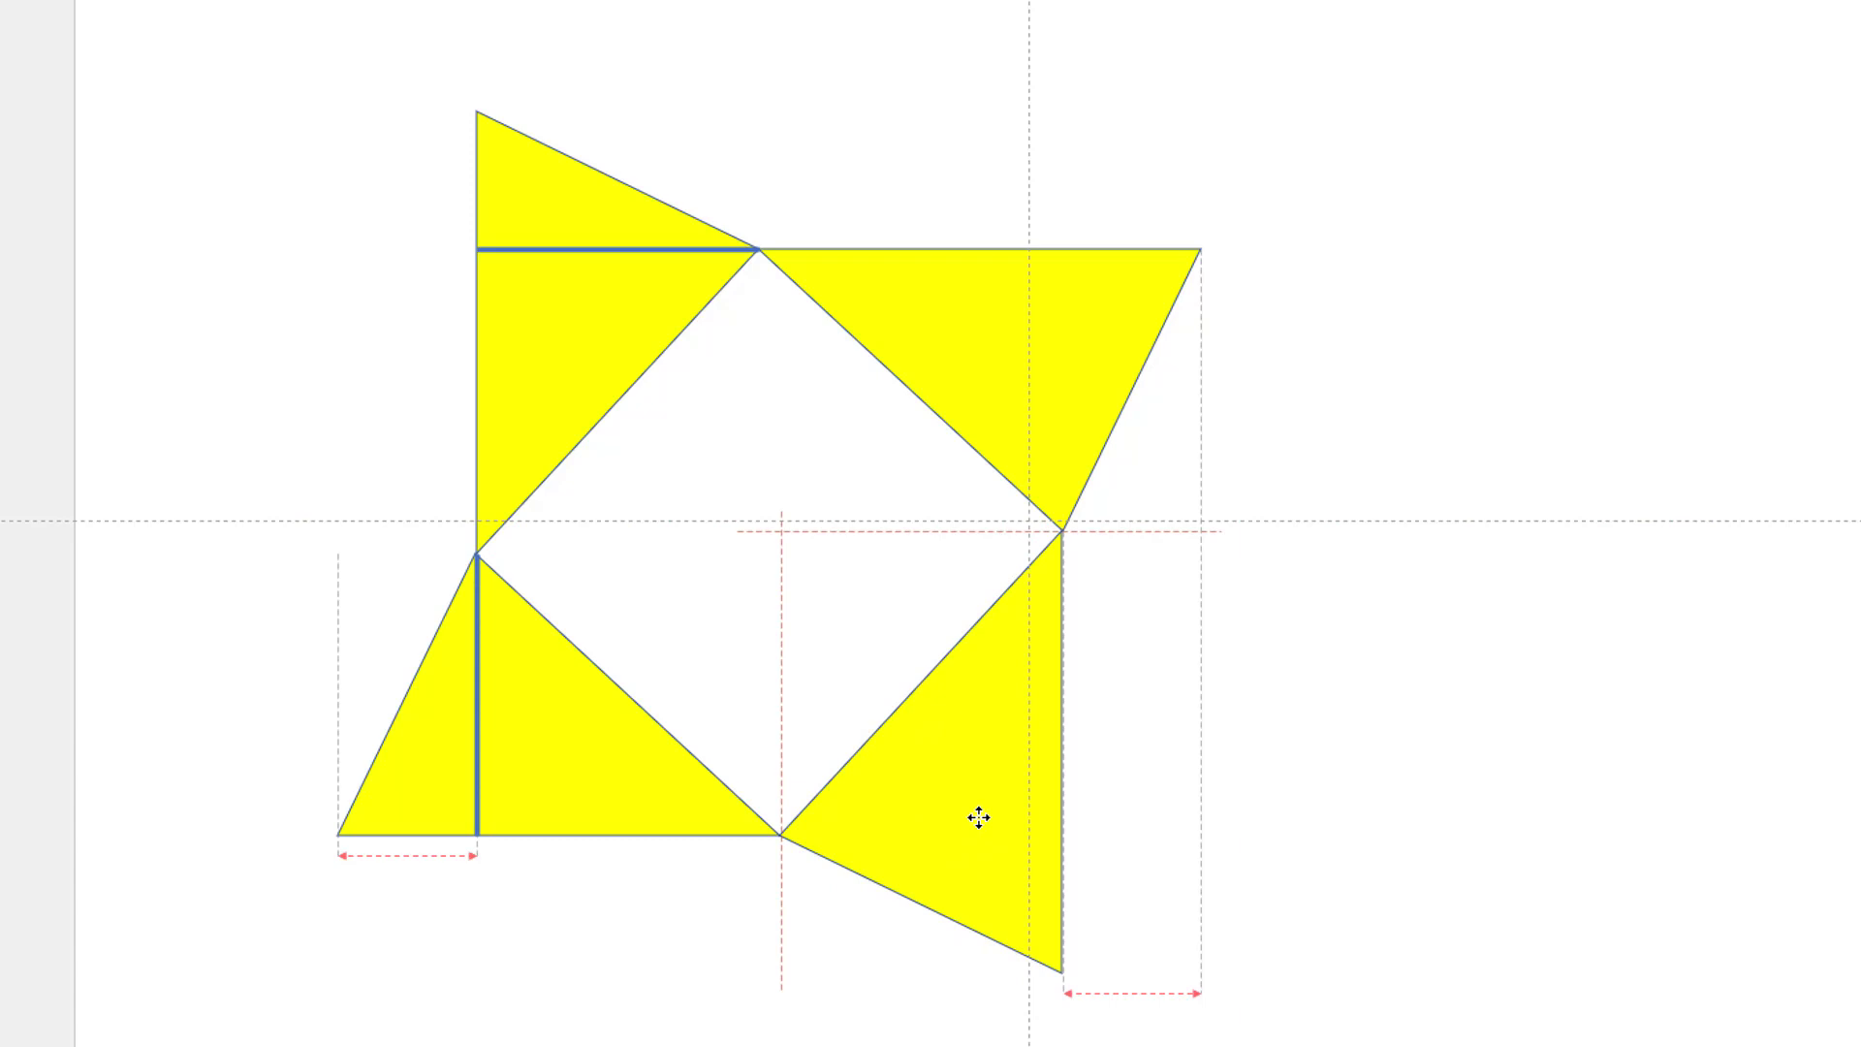
left_click_drag(979, 817, 1297, 827)
Duplicate the horizontal line and connect the copy vertically from the inverted triangle's lower apex to its top edge.
left_click(630, 250)
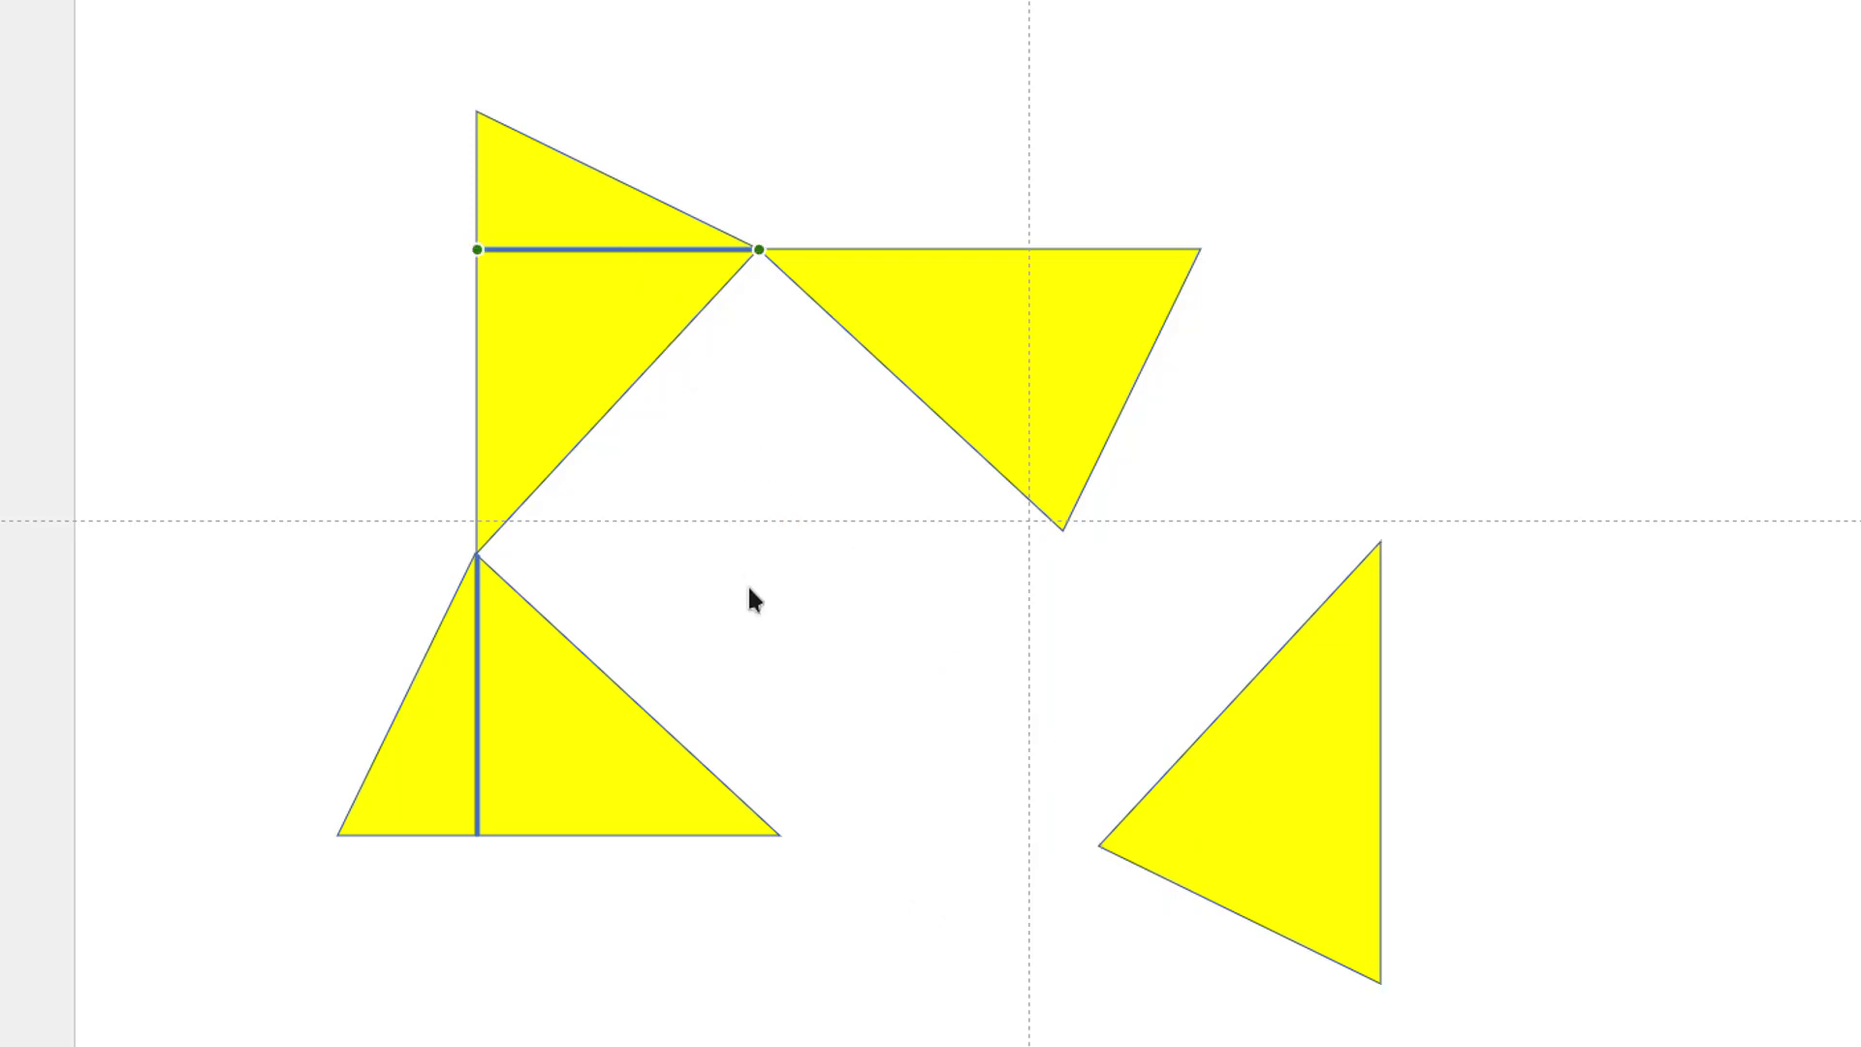
key("ctrl+d")
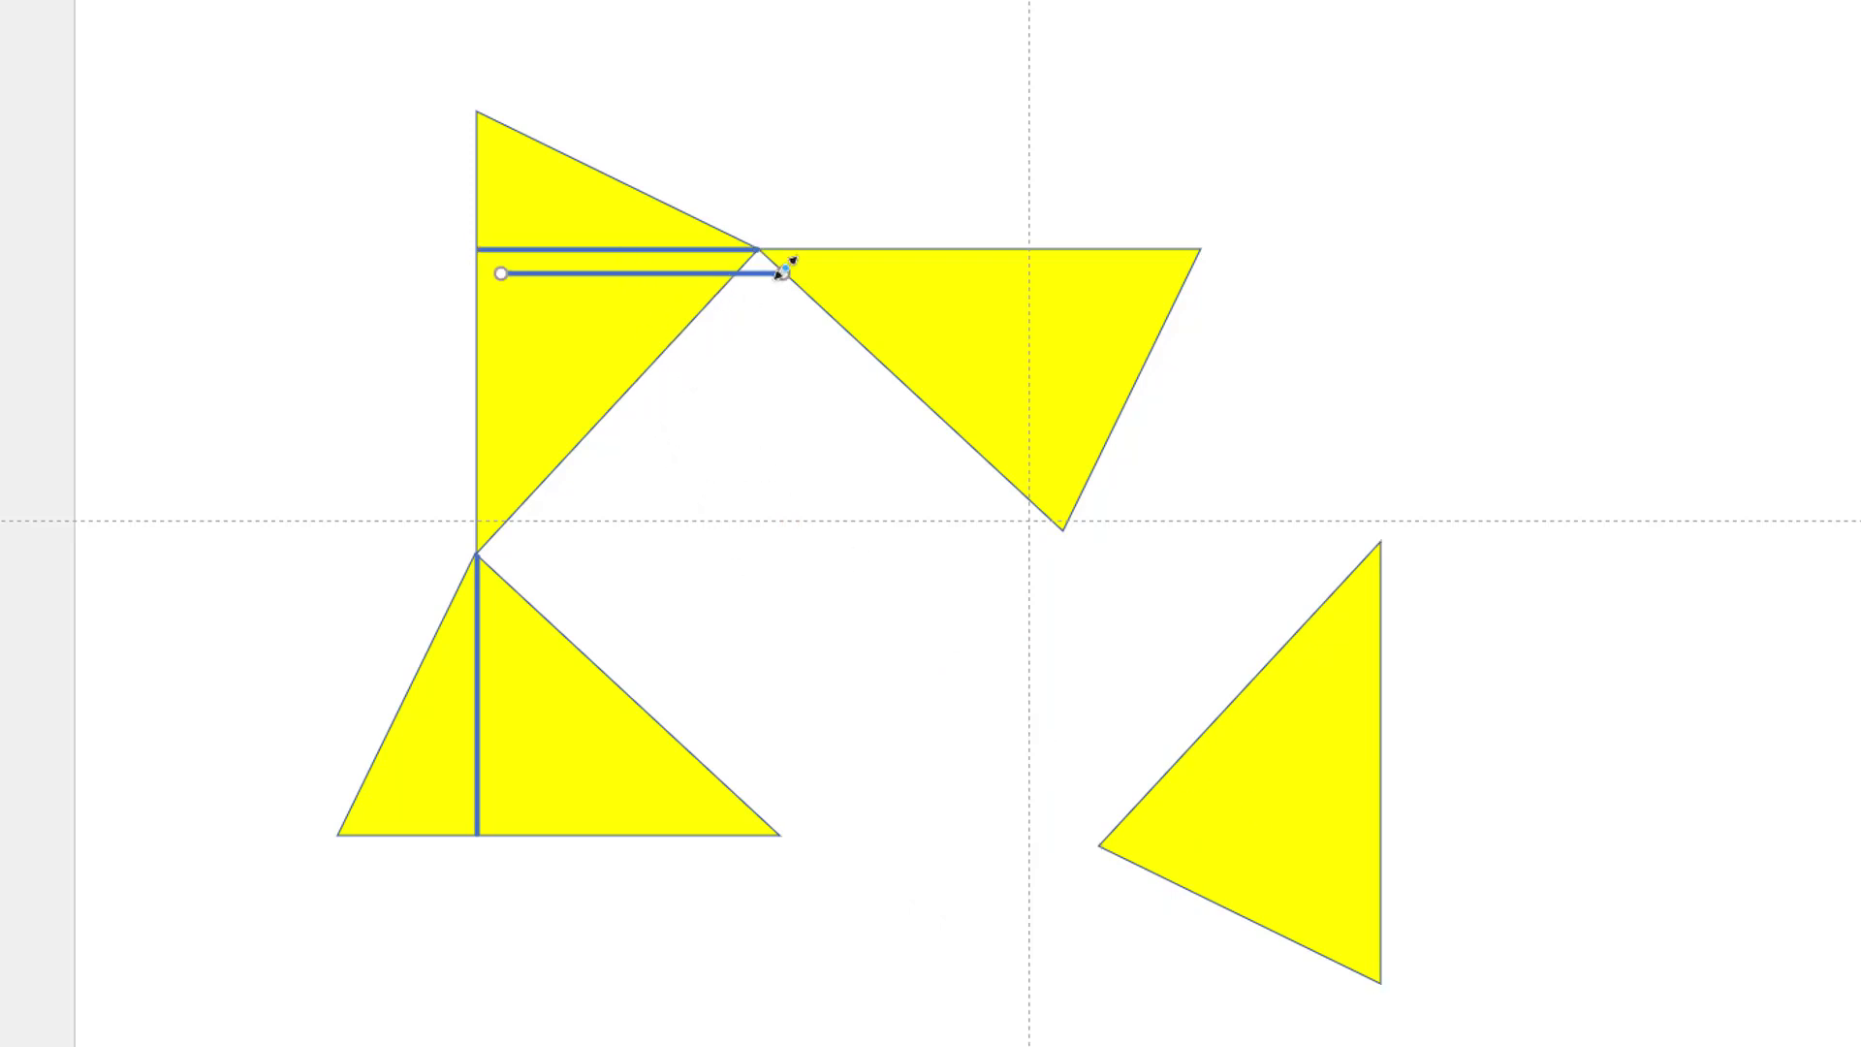
left_click_drag(784, 274, 1064, 531)
left_click_drag(500, 273, 1062, 250)
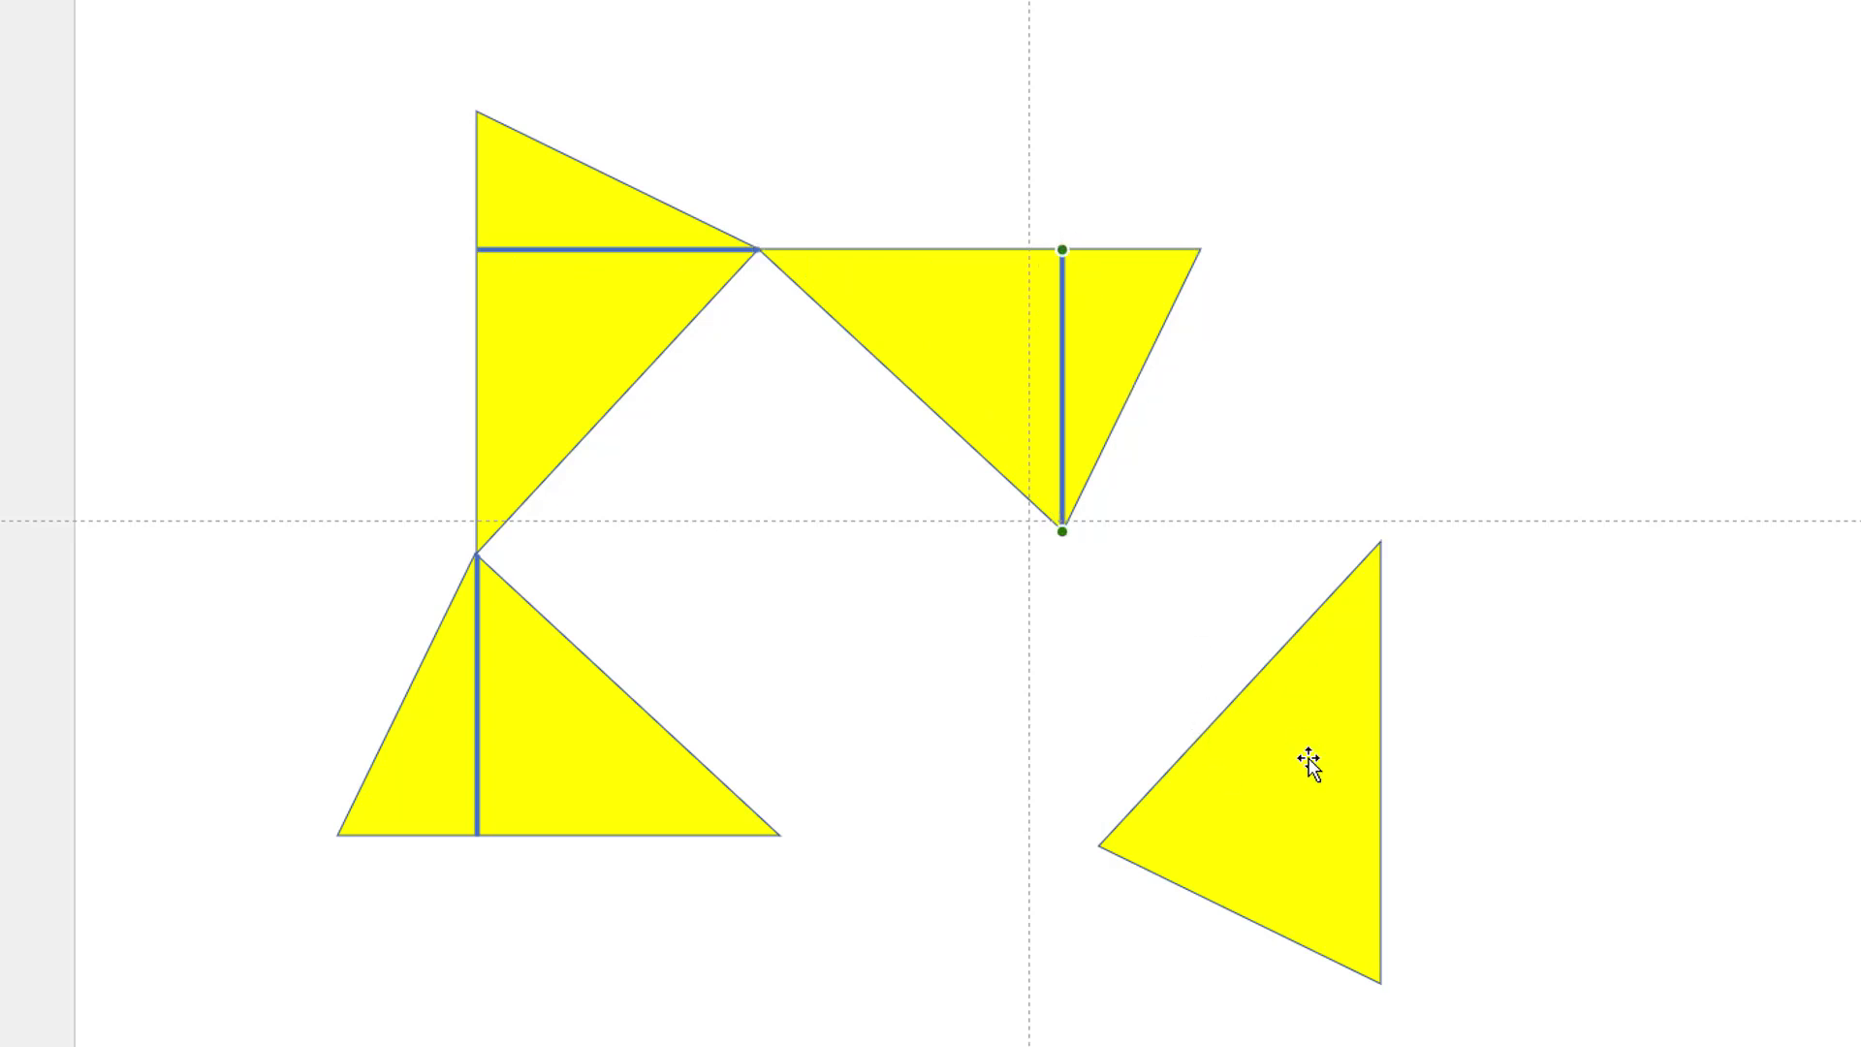
Snap the lower-right triangle into place so its corners meet the inverted triangle's apex and the lower-left triangle's right corner.
left_click(1280, 802)
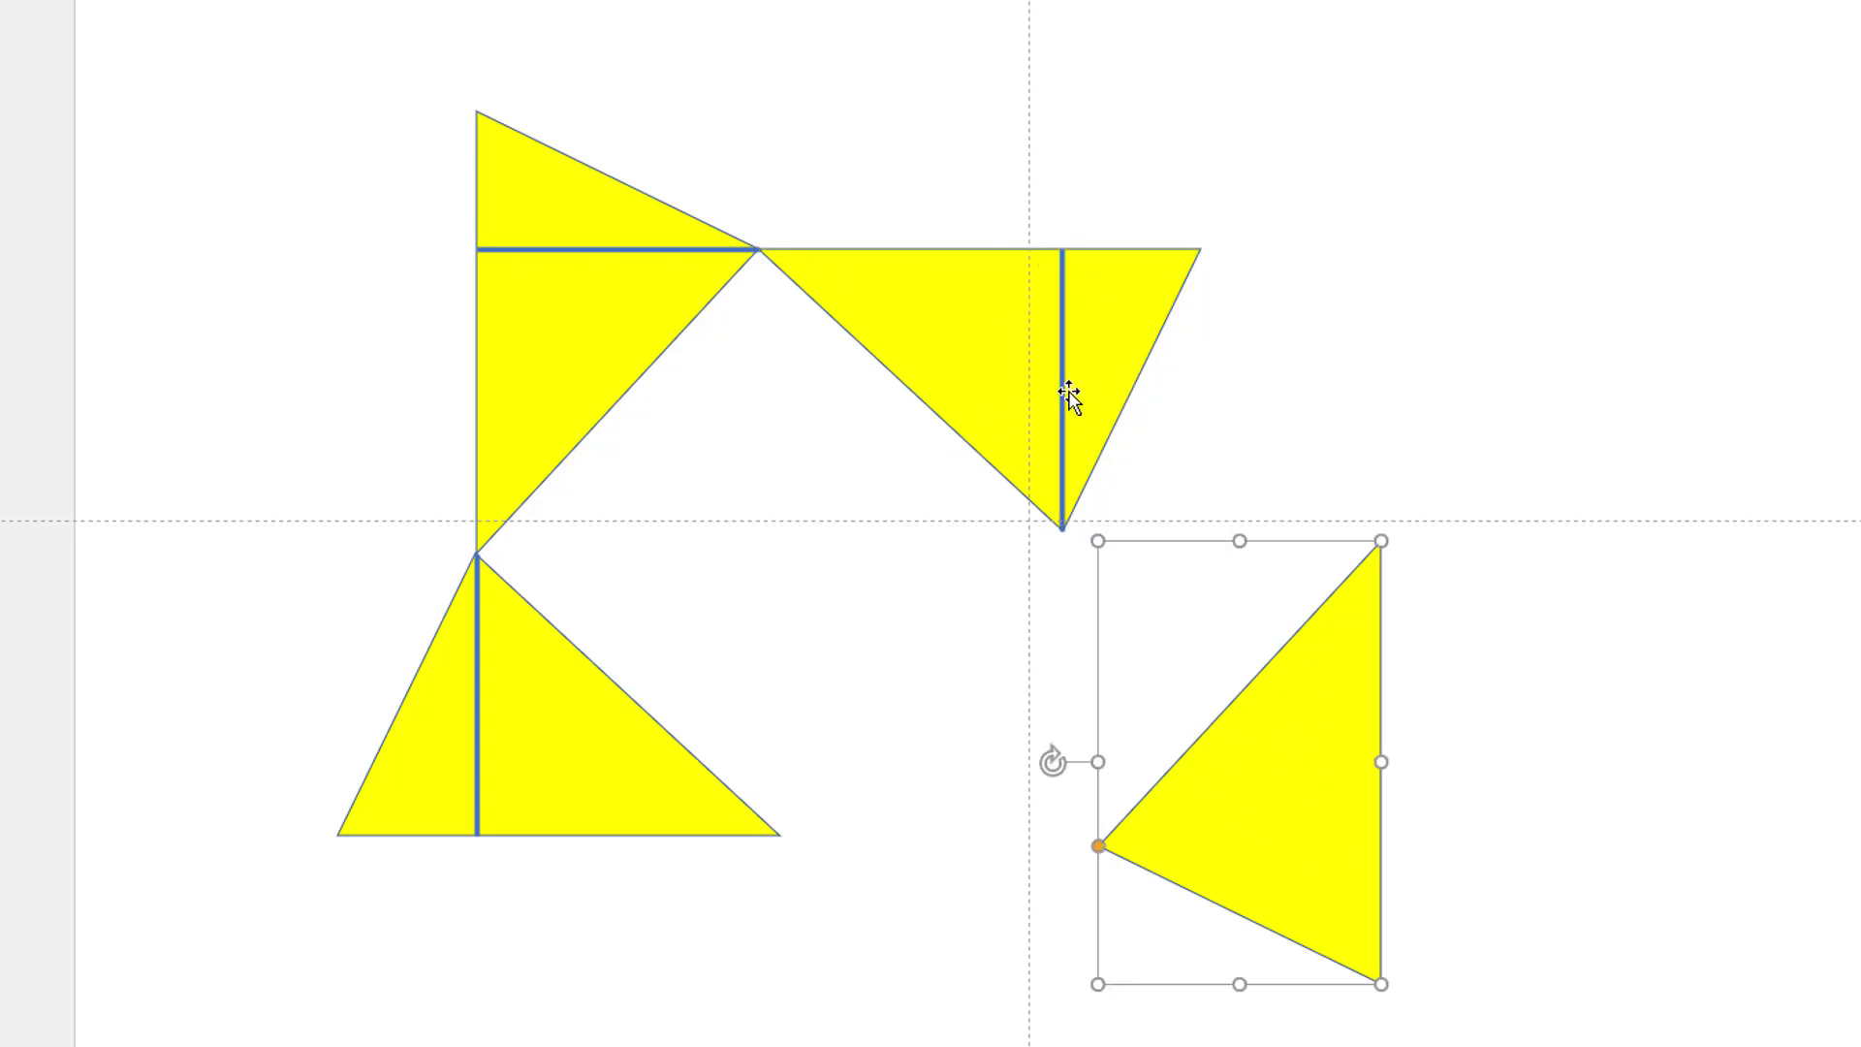
left_click_drag(1236, 698, 941, 749)
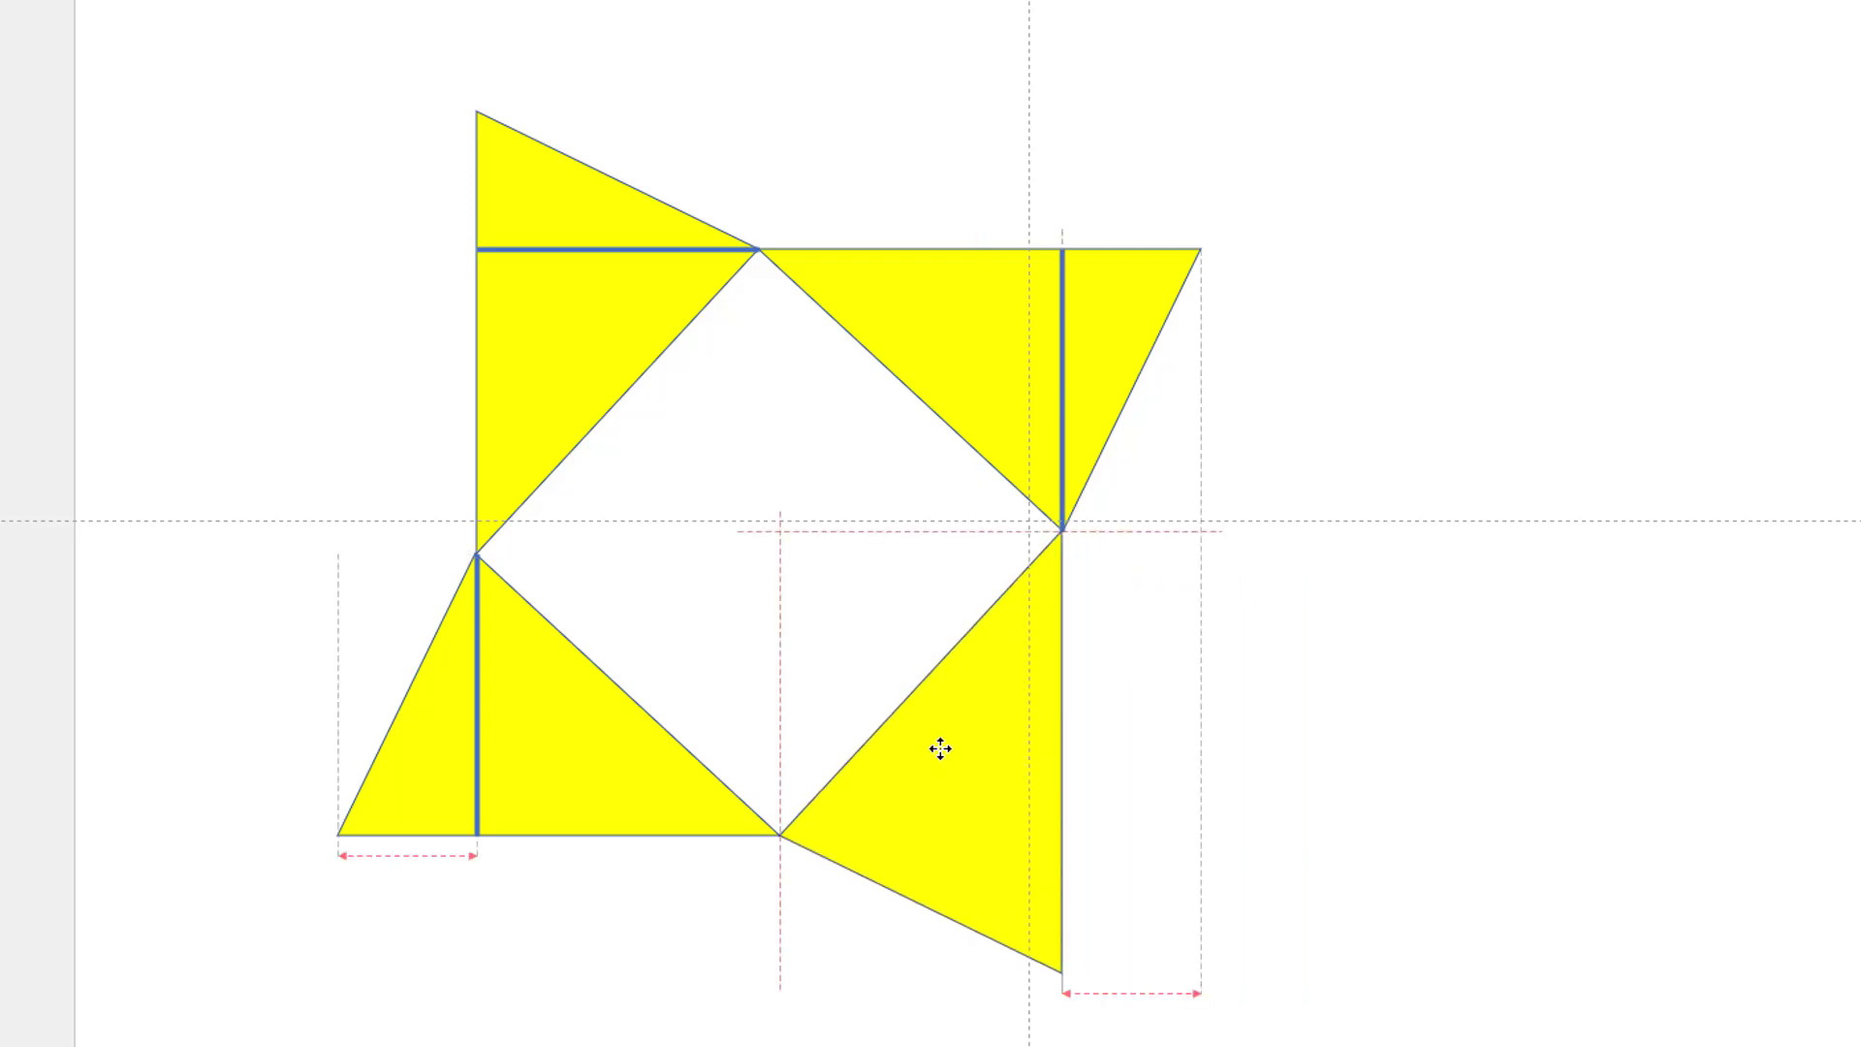
left_click_drag(940, 749, 940, 748)
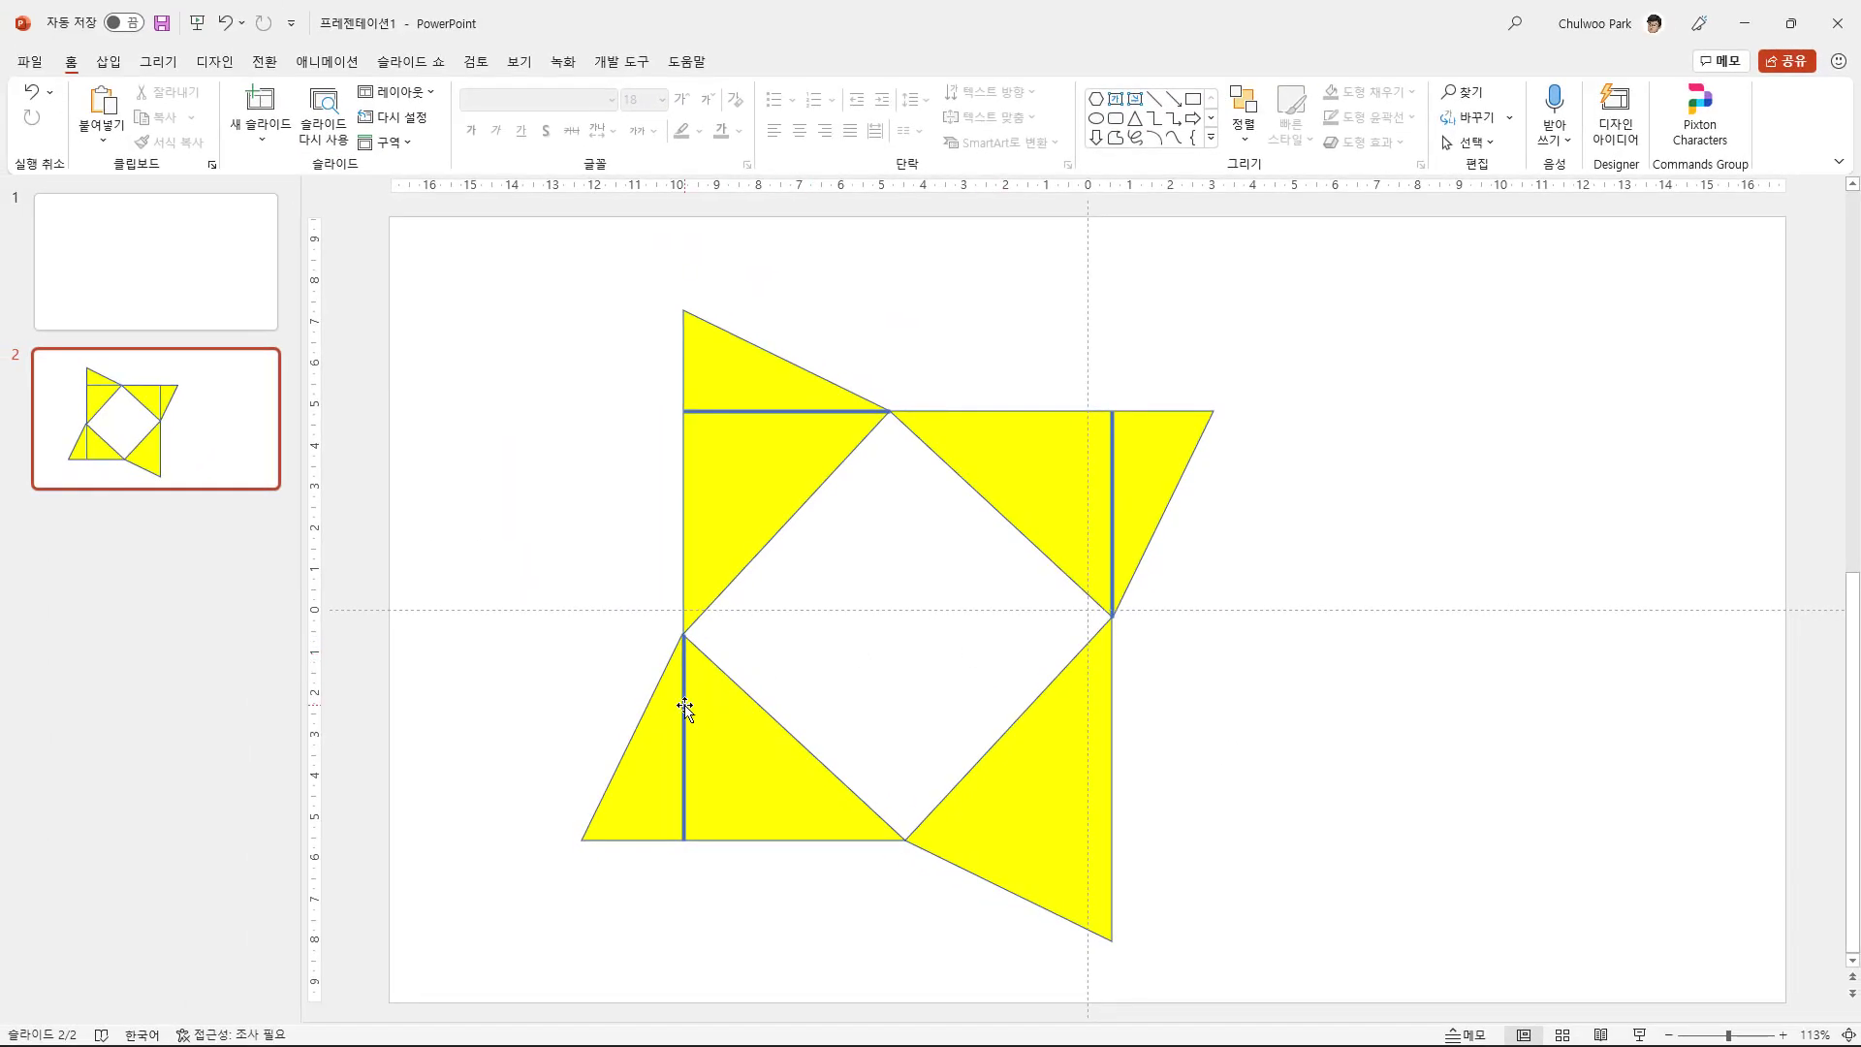
Add copied lines along the inner edges of the upper-left and lower-right triangles, with their ends connected to the triangles' corners.
left_click(684, 708)
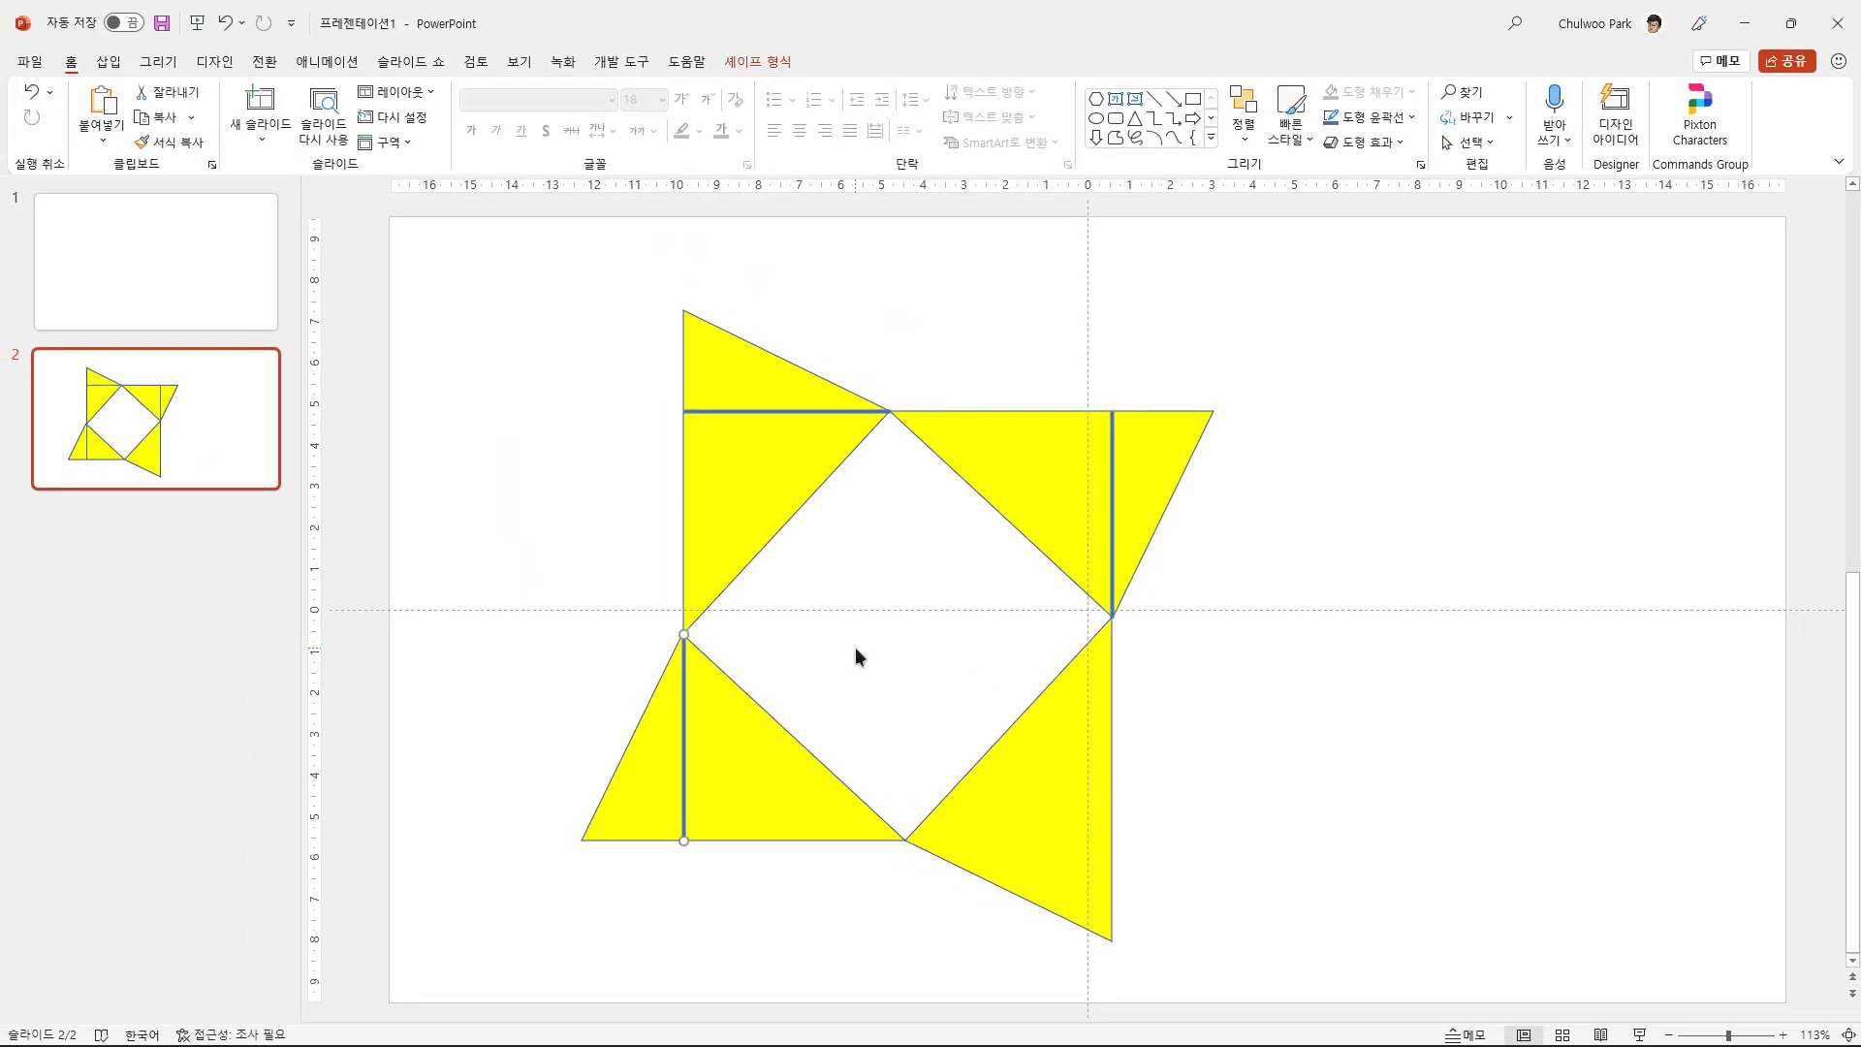
left_click_drag(685, 650, 875, 470)
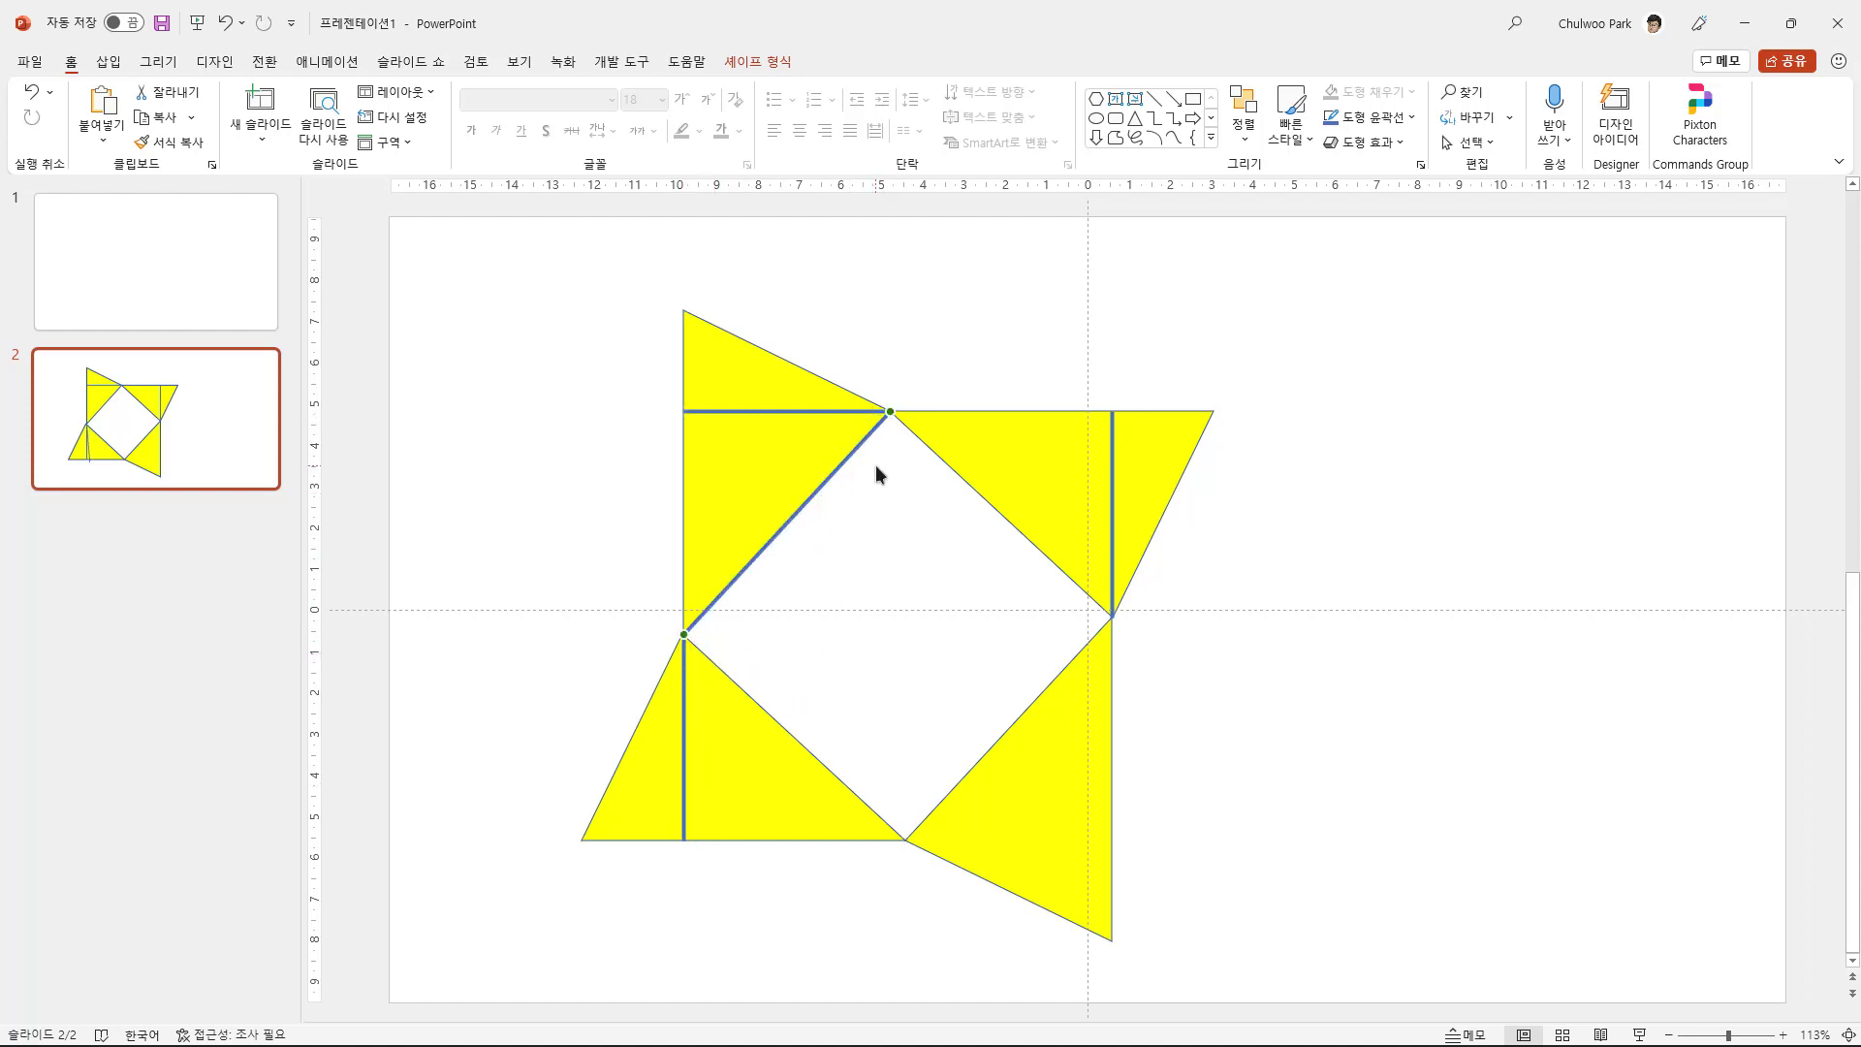
key("ctrl+d")
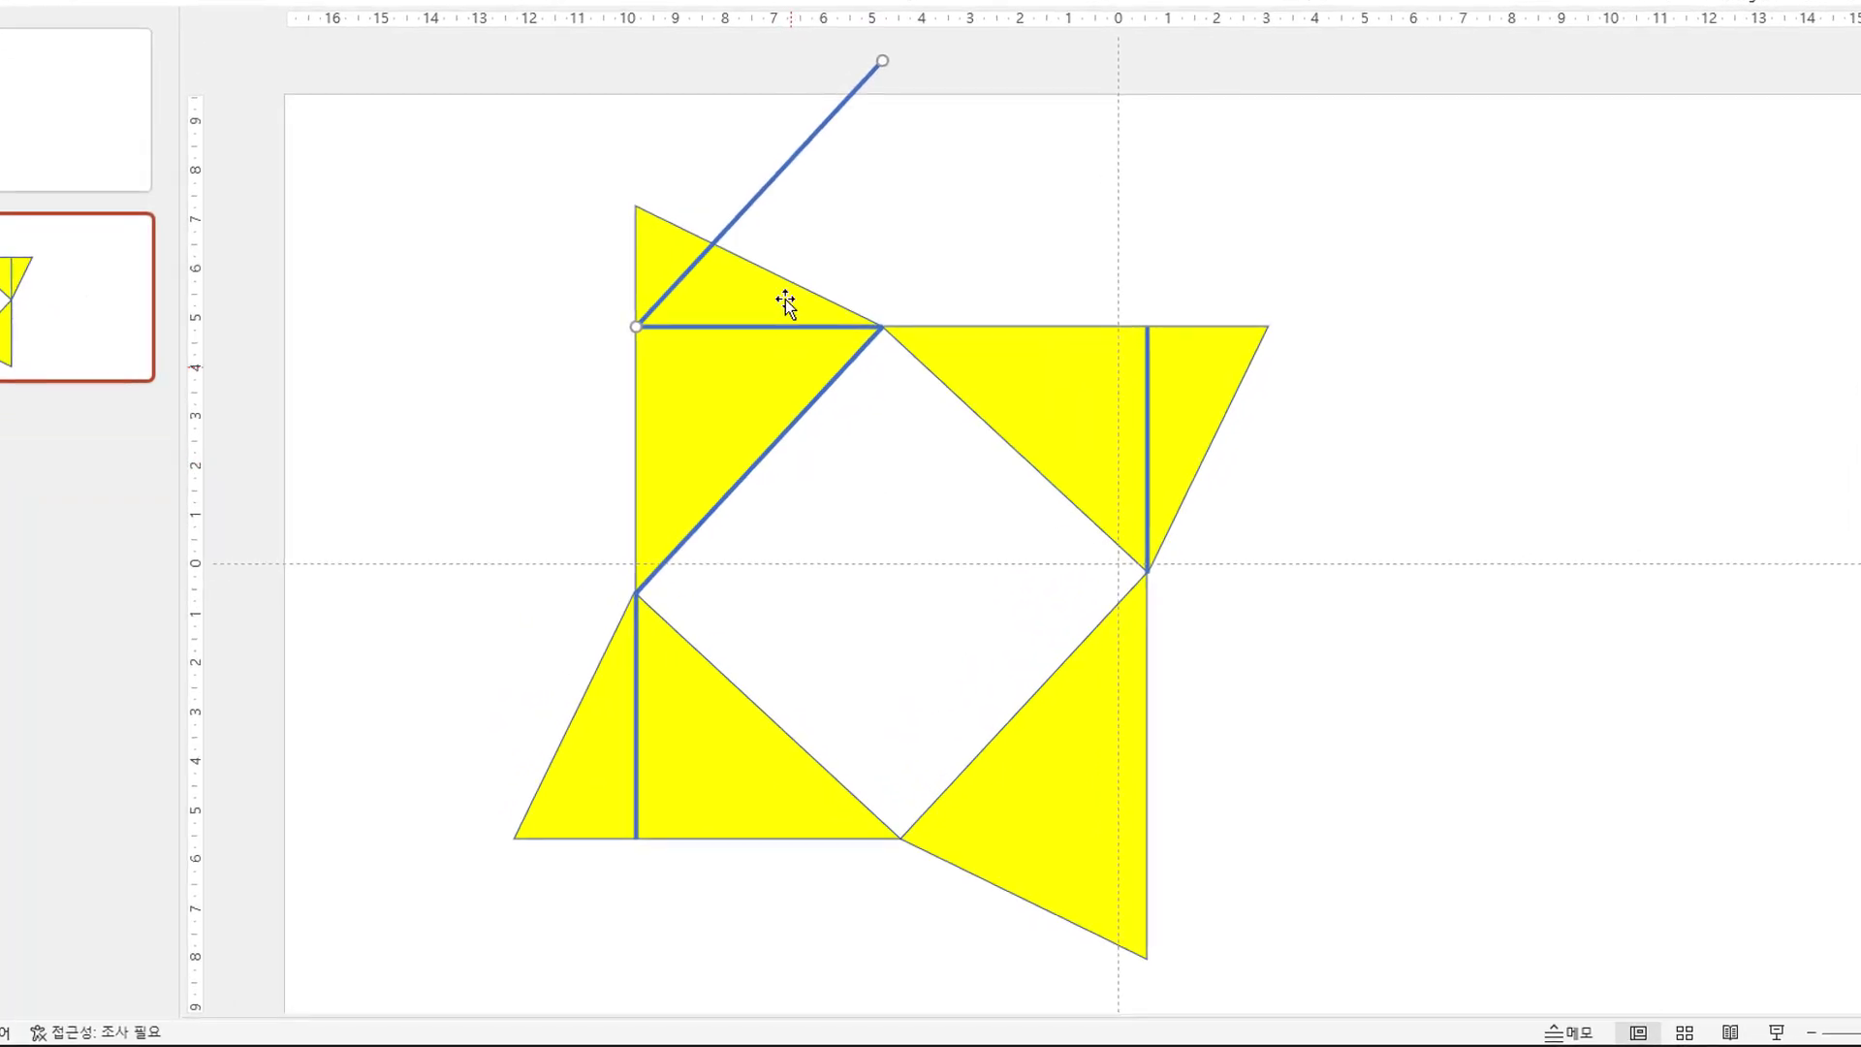
left_click_drag(770, 199, 1037, 690)
scroll(956, 514, "down", 1)
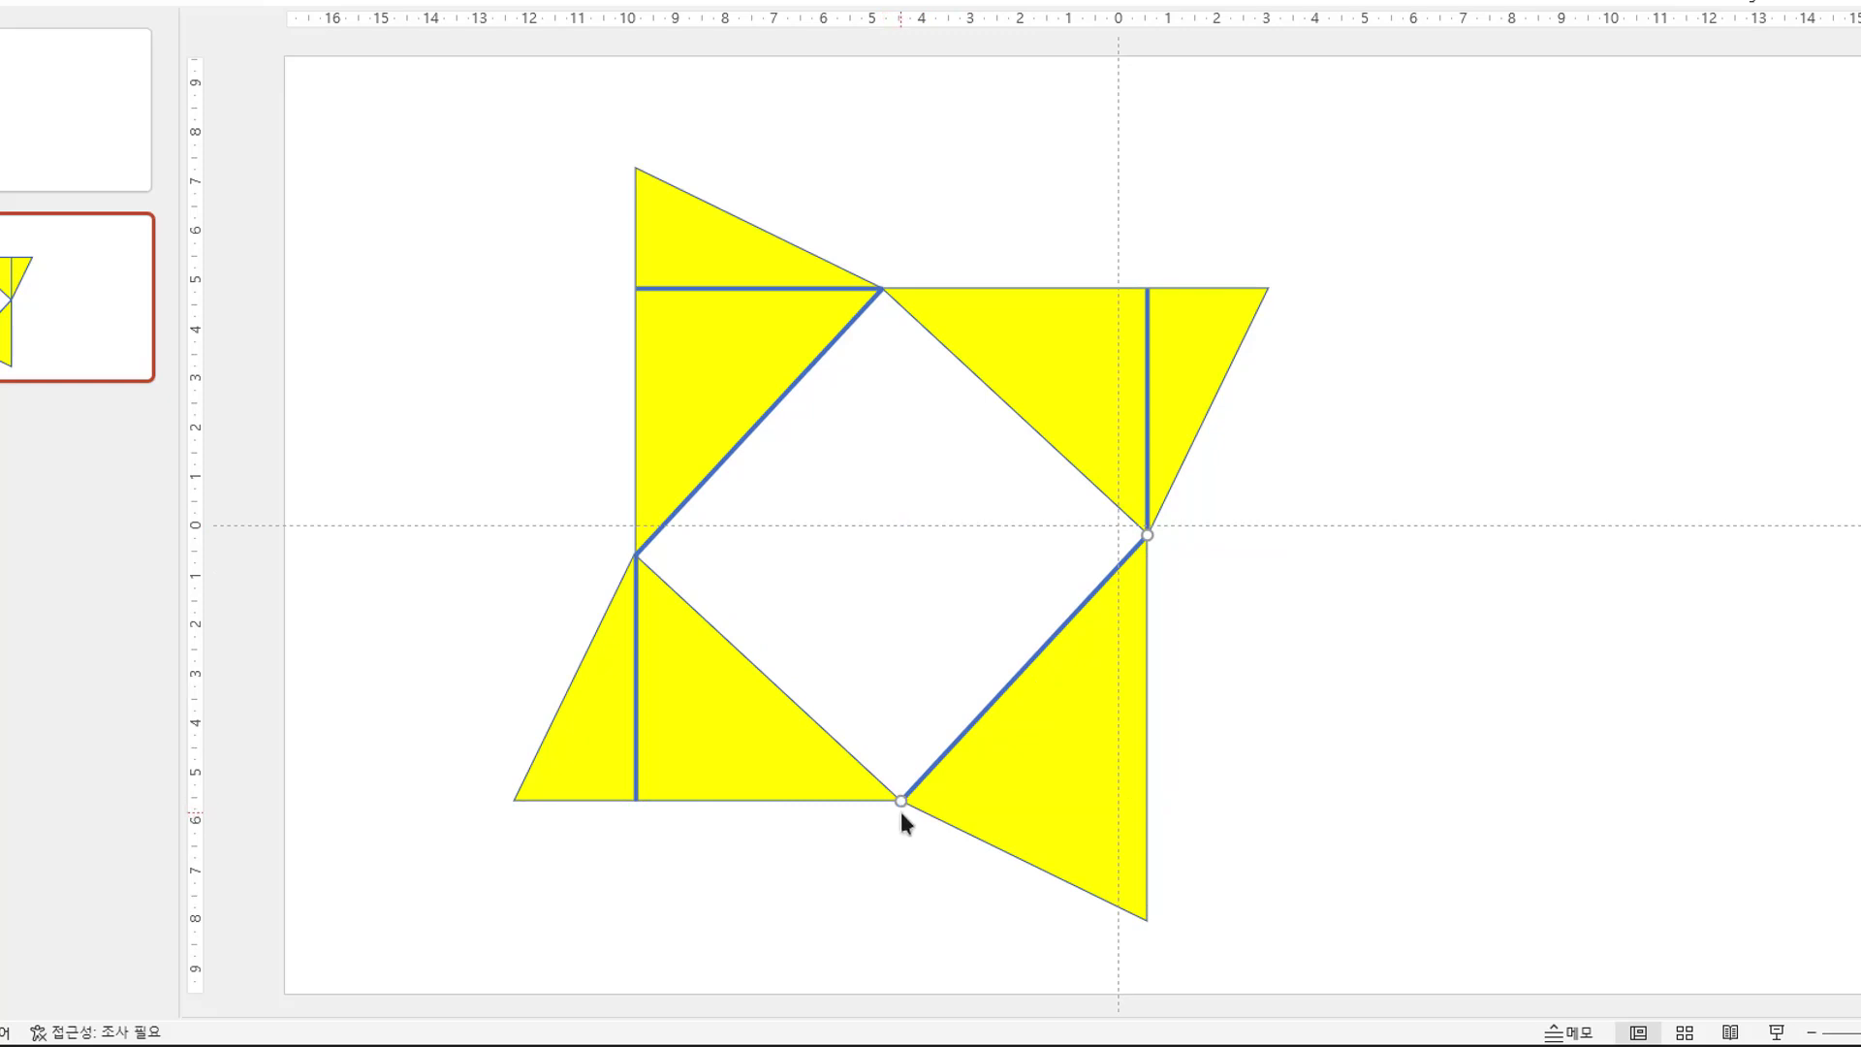
mouse_move(901, 801)
left_mouse_down()
mouse_move(905, 760)
mouse_move(901, 800)
left_mouse_up()
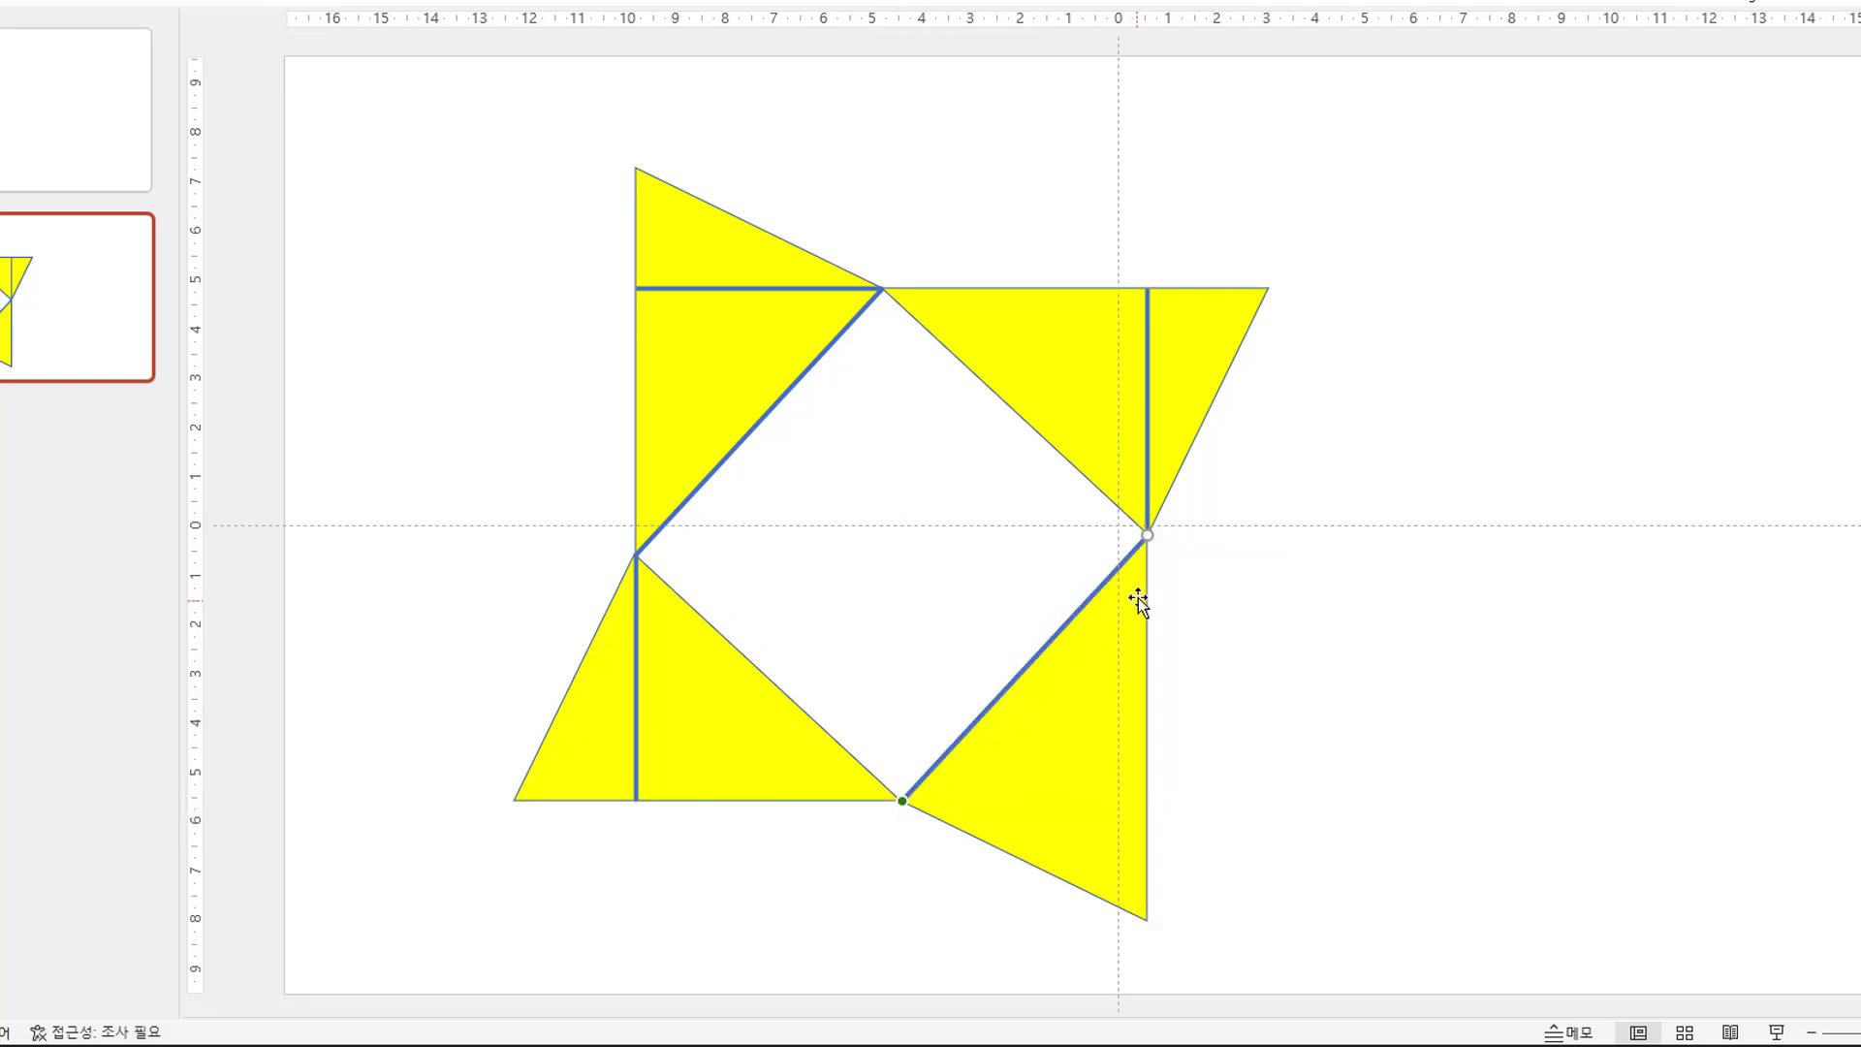
mouse_move(1147, 535)
left_mouse_down()
mouse_move(1084, 540)
mouse_move(1147, 534)
left_mouse_up()
Duplicate the diagonal line twice and connect the copies along the inner edges of the inverted and lower-left triangles.
key("ctrl+d")
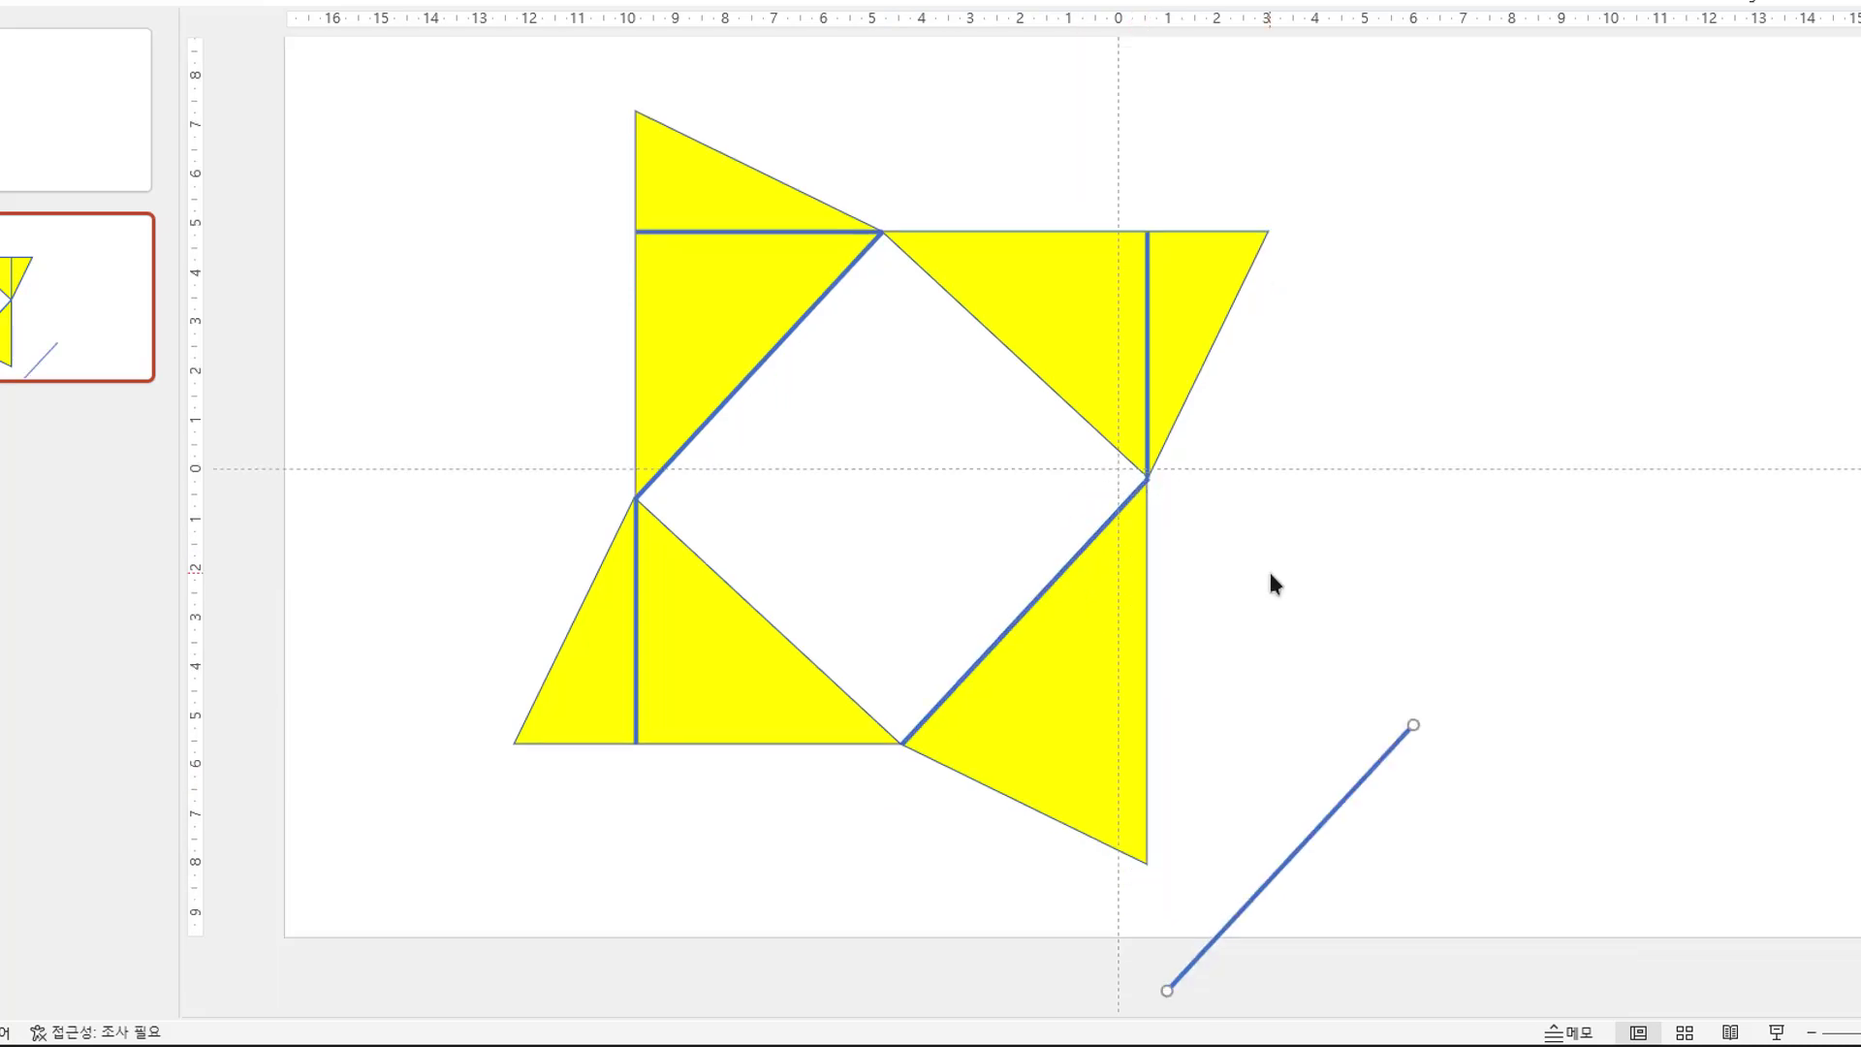
left_click_drag(1413, 722, 882, 235)
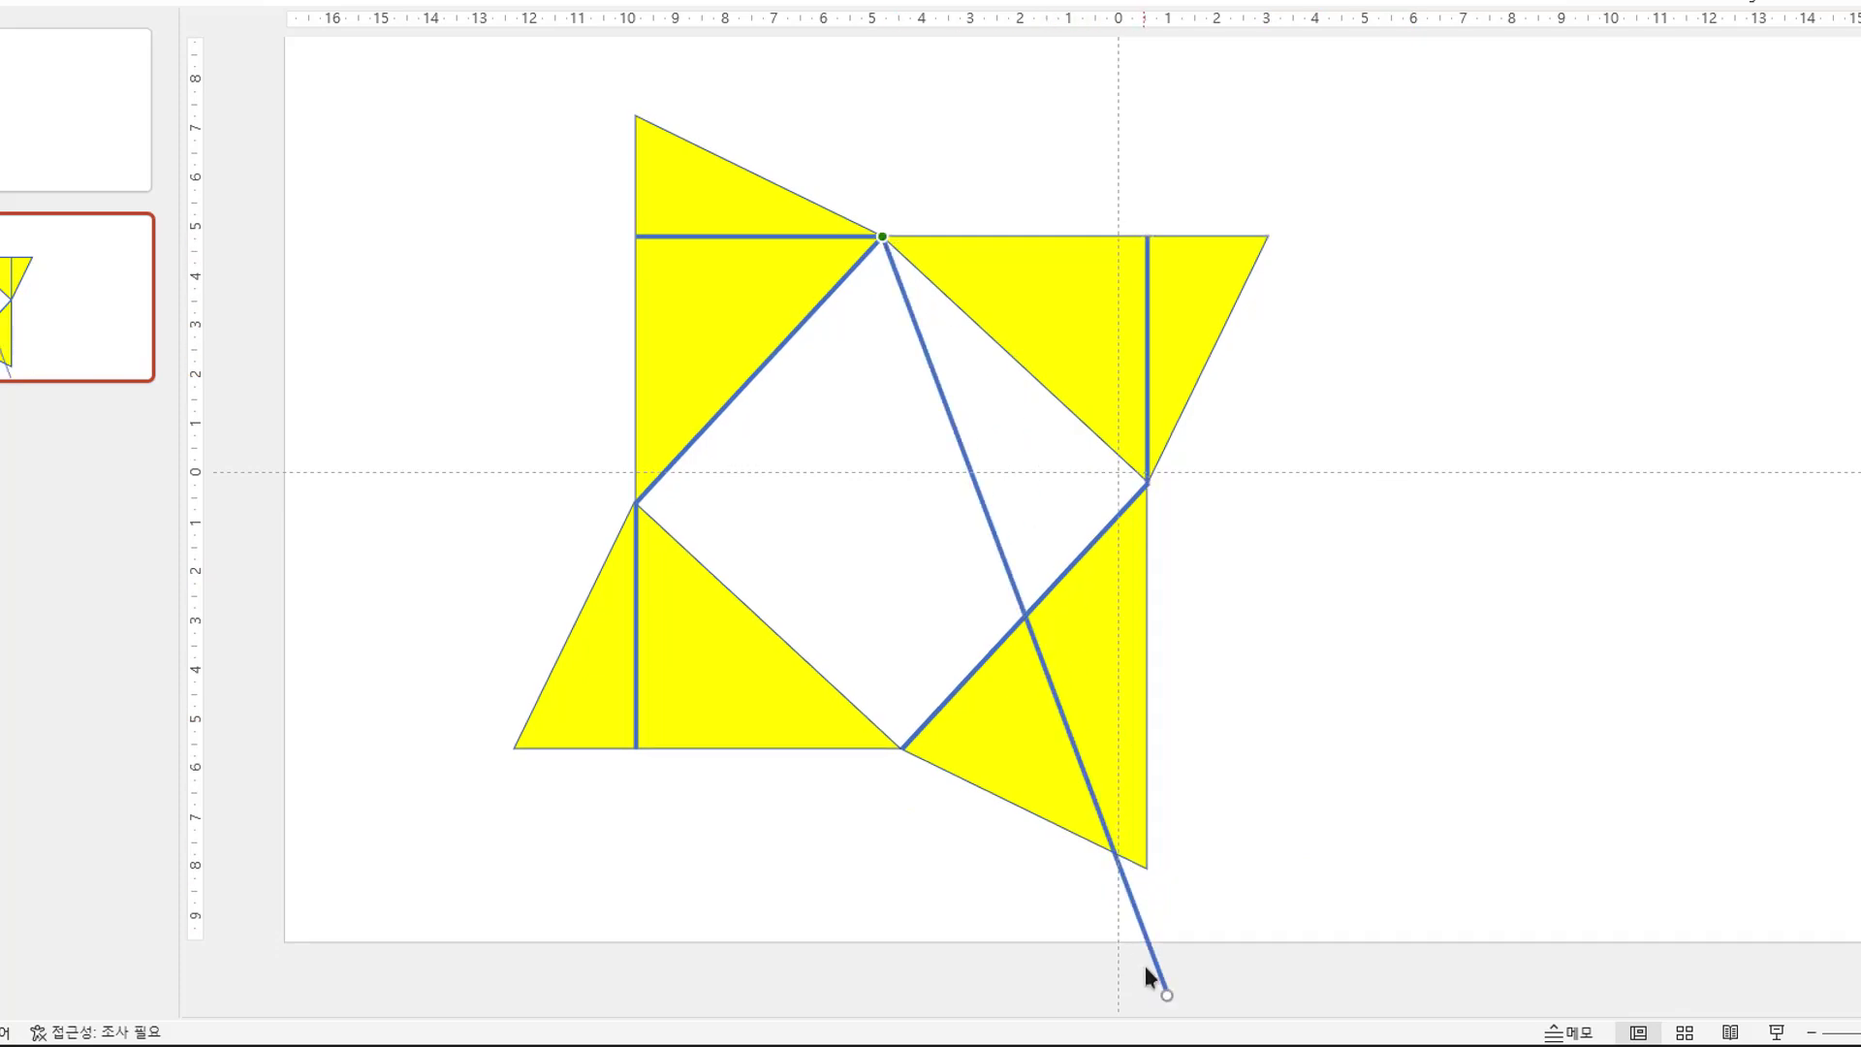
left_click_drag(1167, 994, 1147, 482)
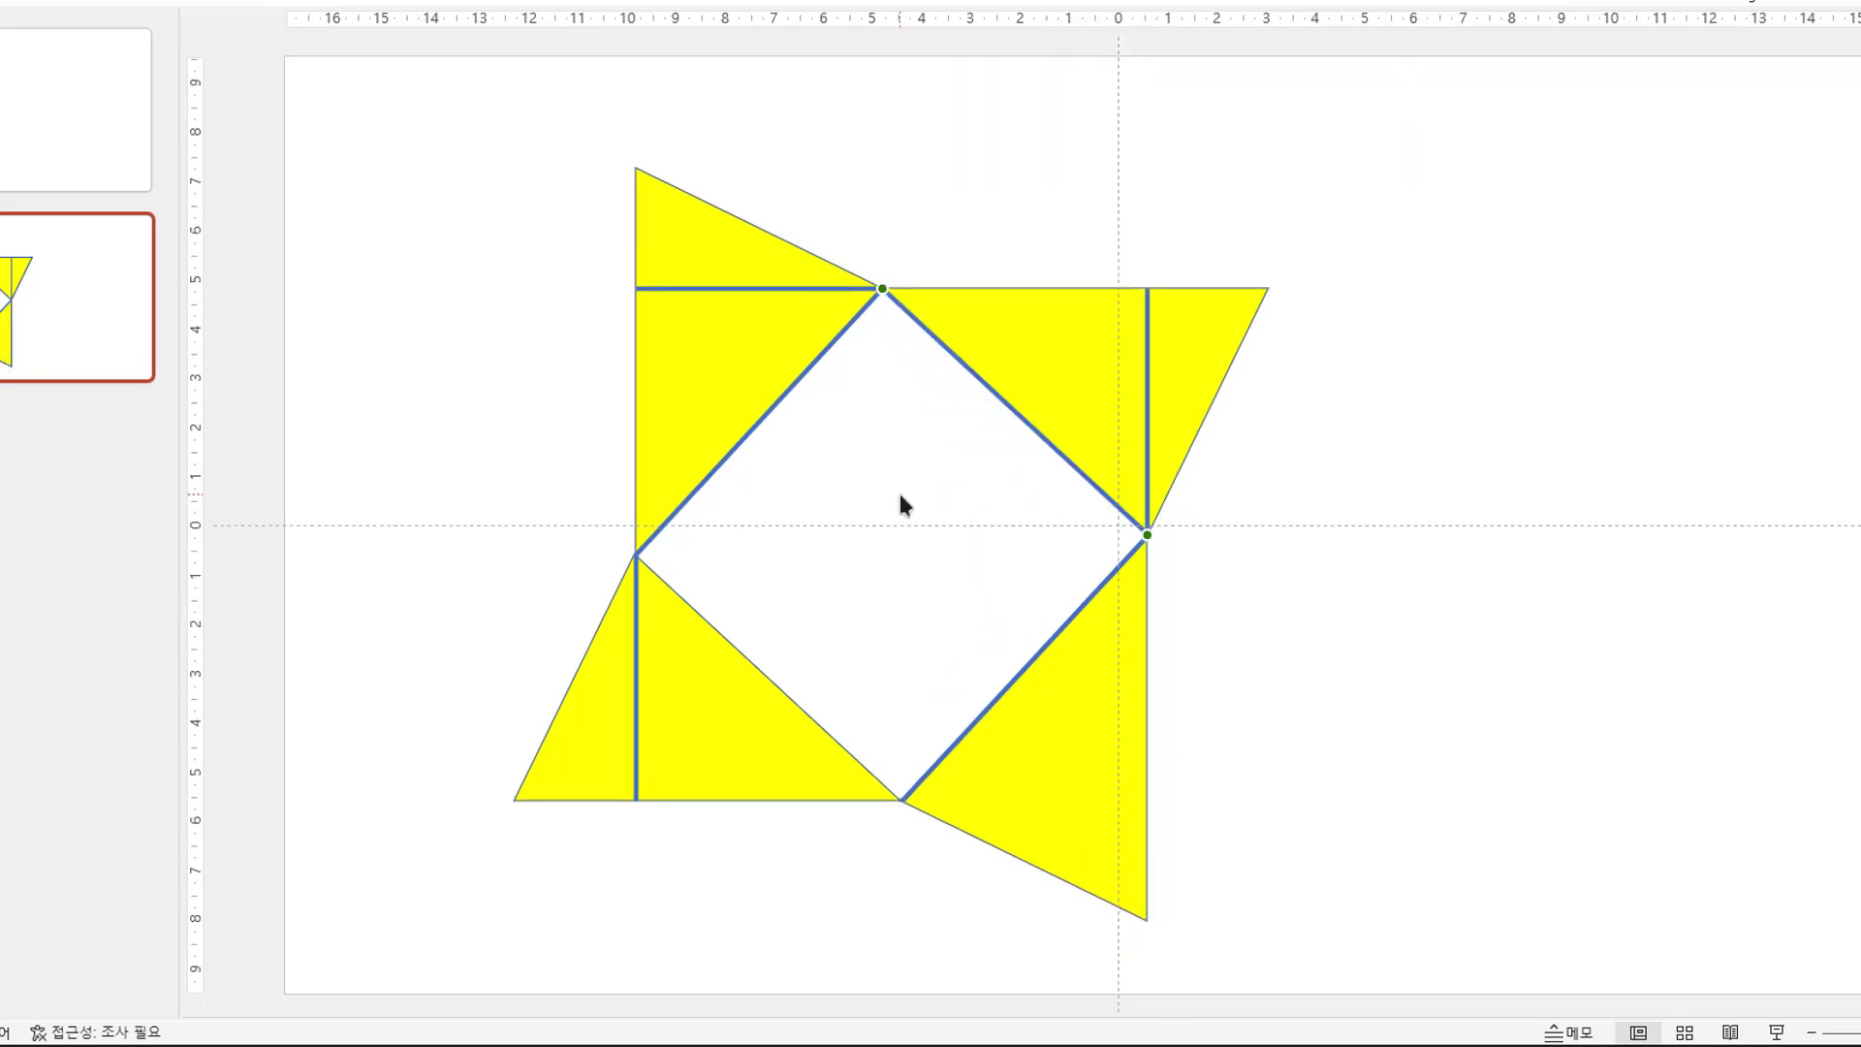
key("ctrl+d")
left_click_drag(877, 50, 636, 558)
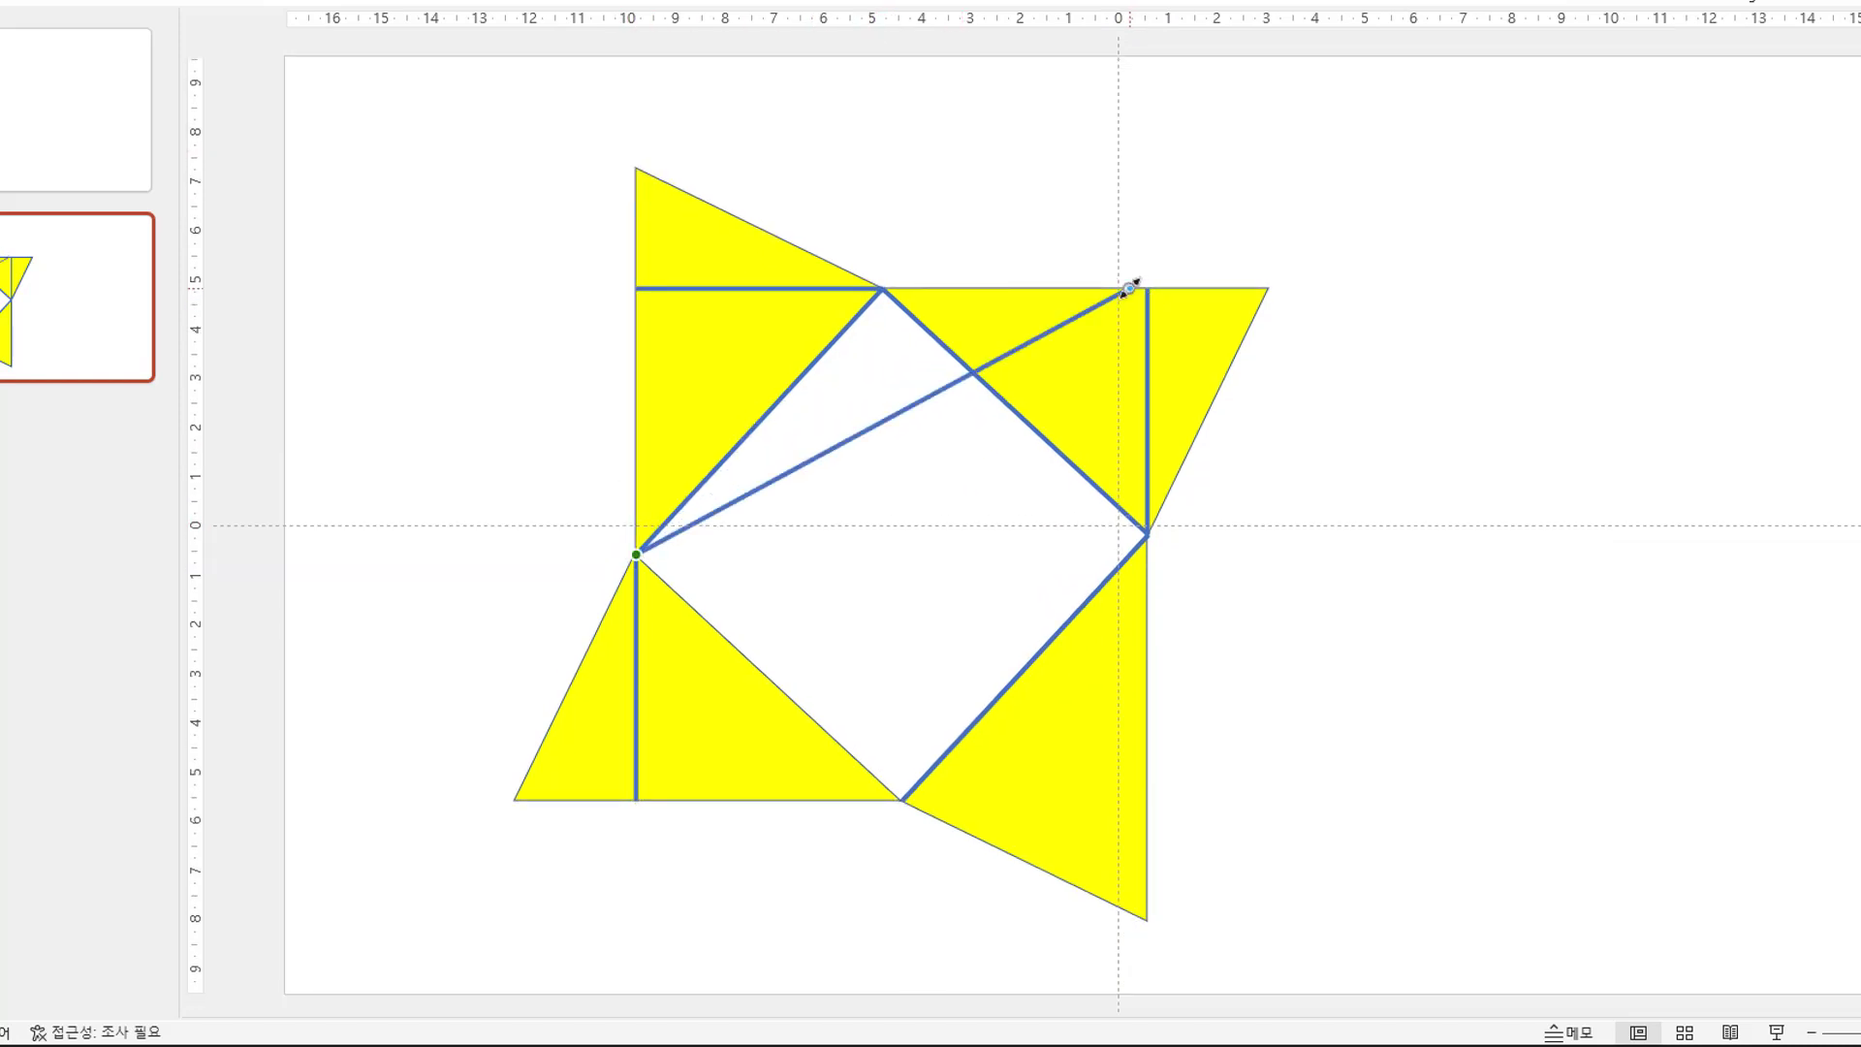
left_click_drag(1130, 288, 901, 801)
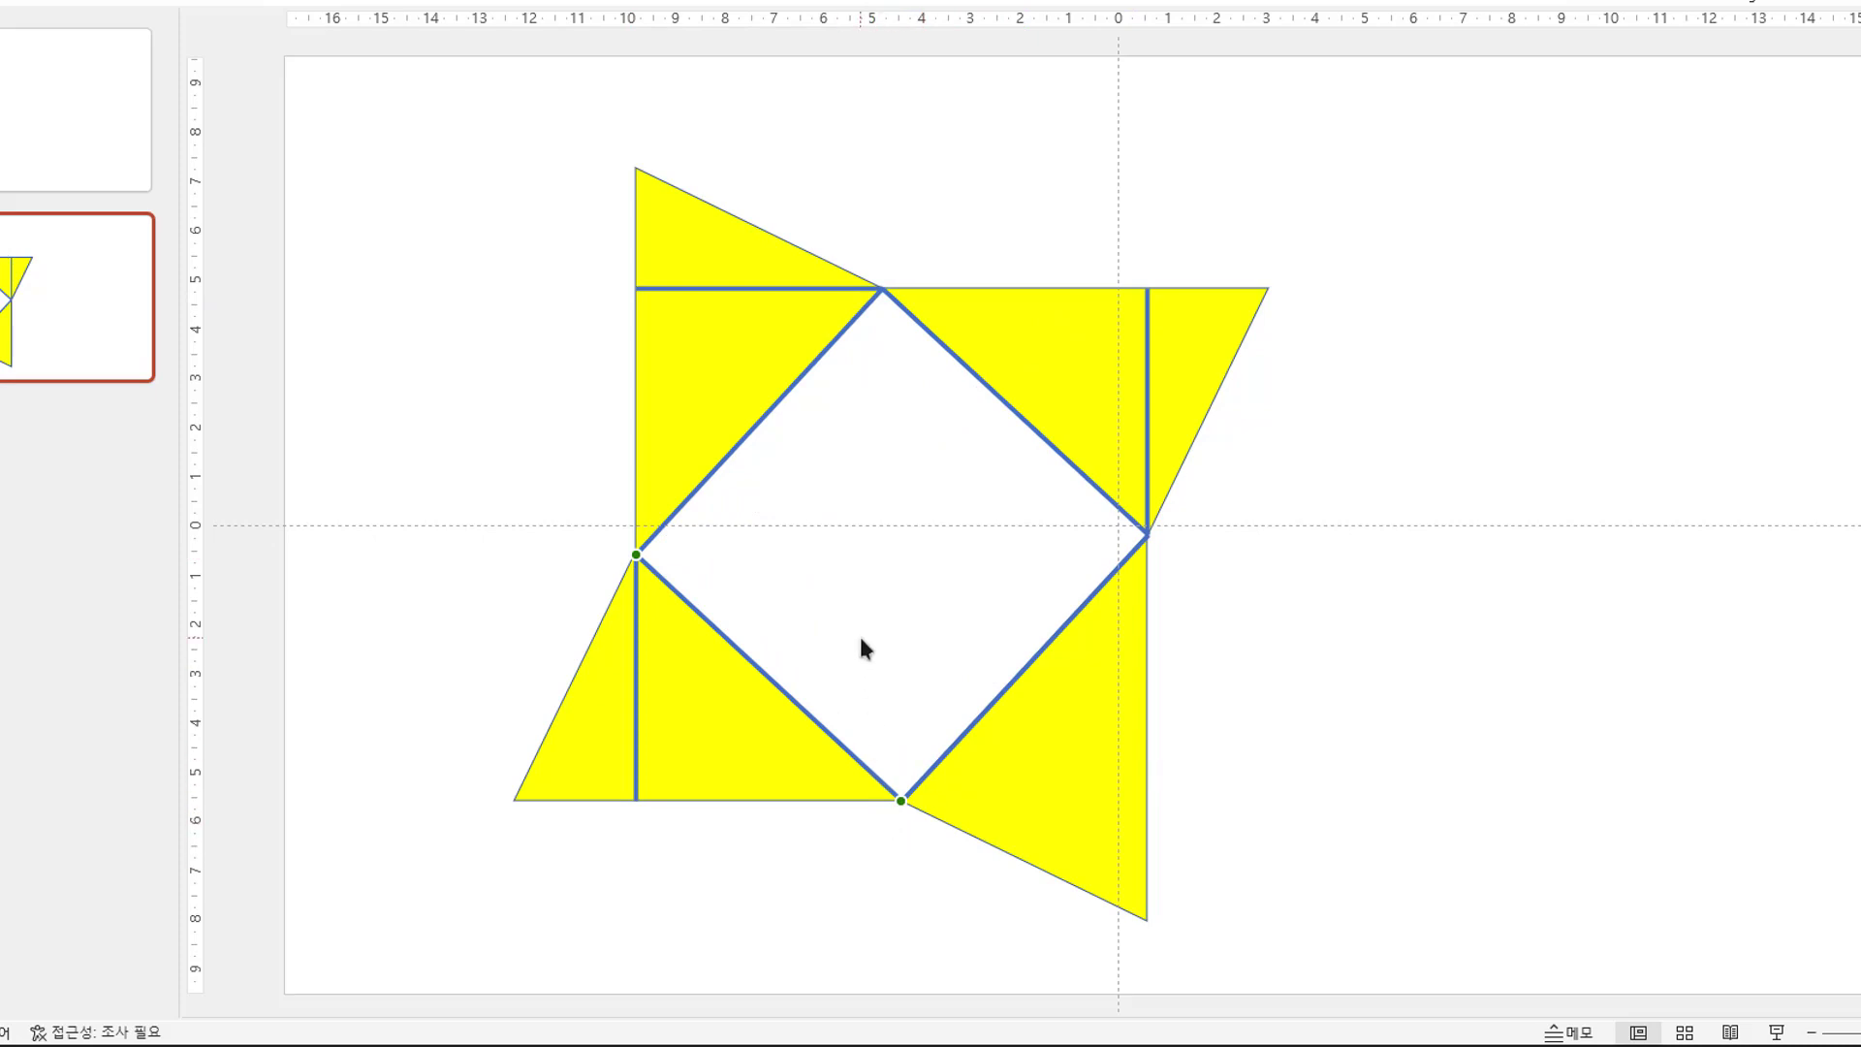
left_click(889, 652)
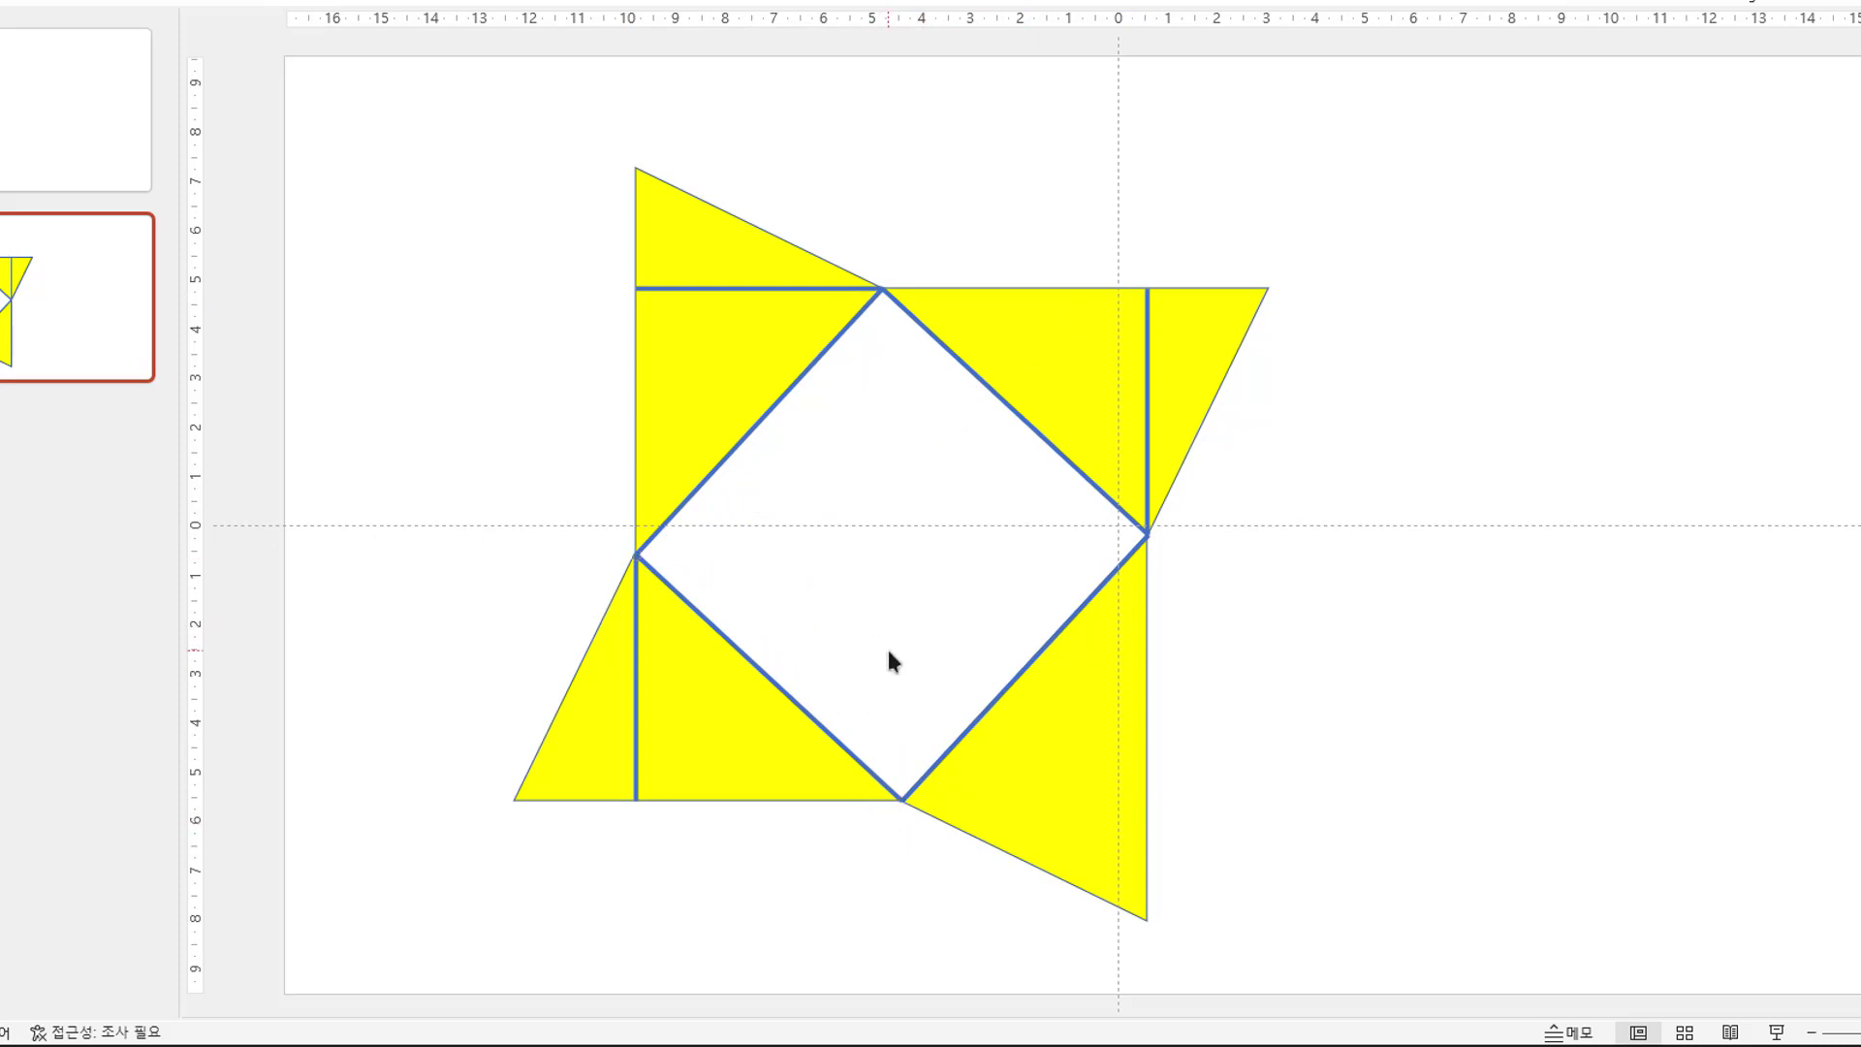
Duplicate the four lines outlining the inner square and place the copy in the empty area beside the triangles.
left_click(772, 678)
left_click(727, 457, "shift")
left_click(1020, 415, "shift")
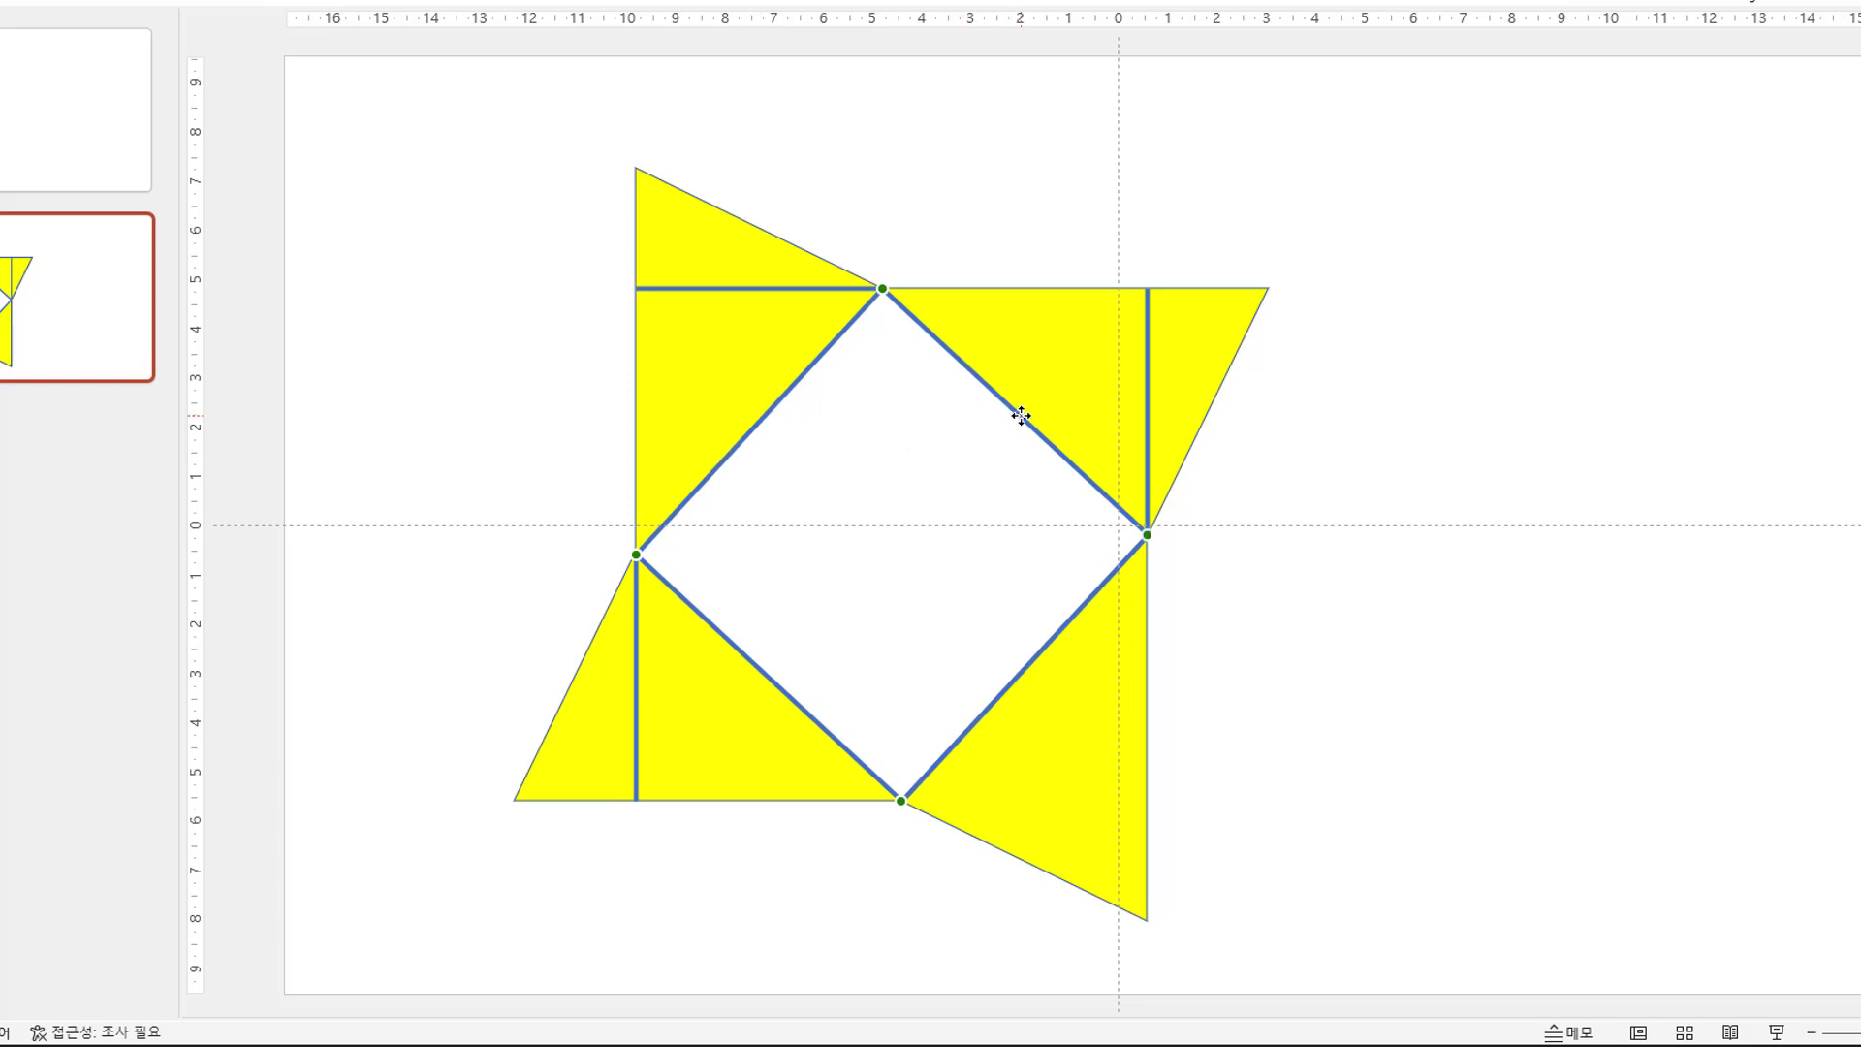
left_click(1020, 666, "shift")
key("ctrl+d")
left_click_drag(821, 402, 1208, 368)
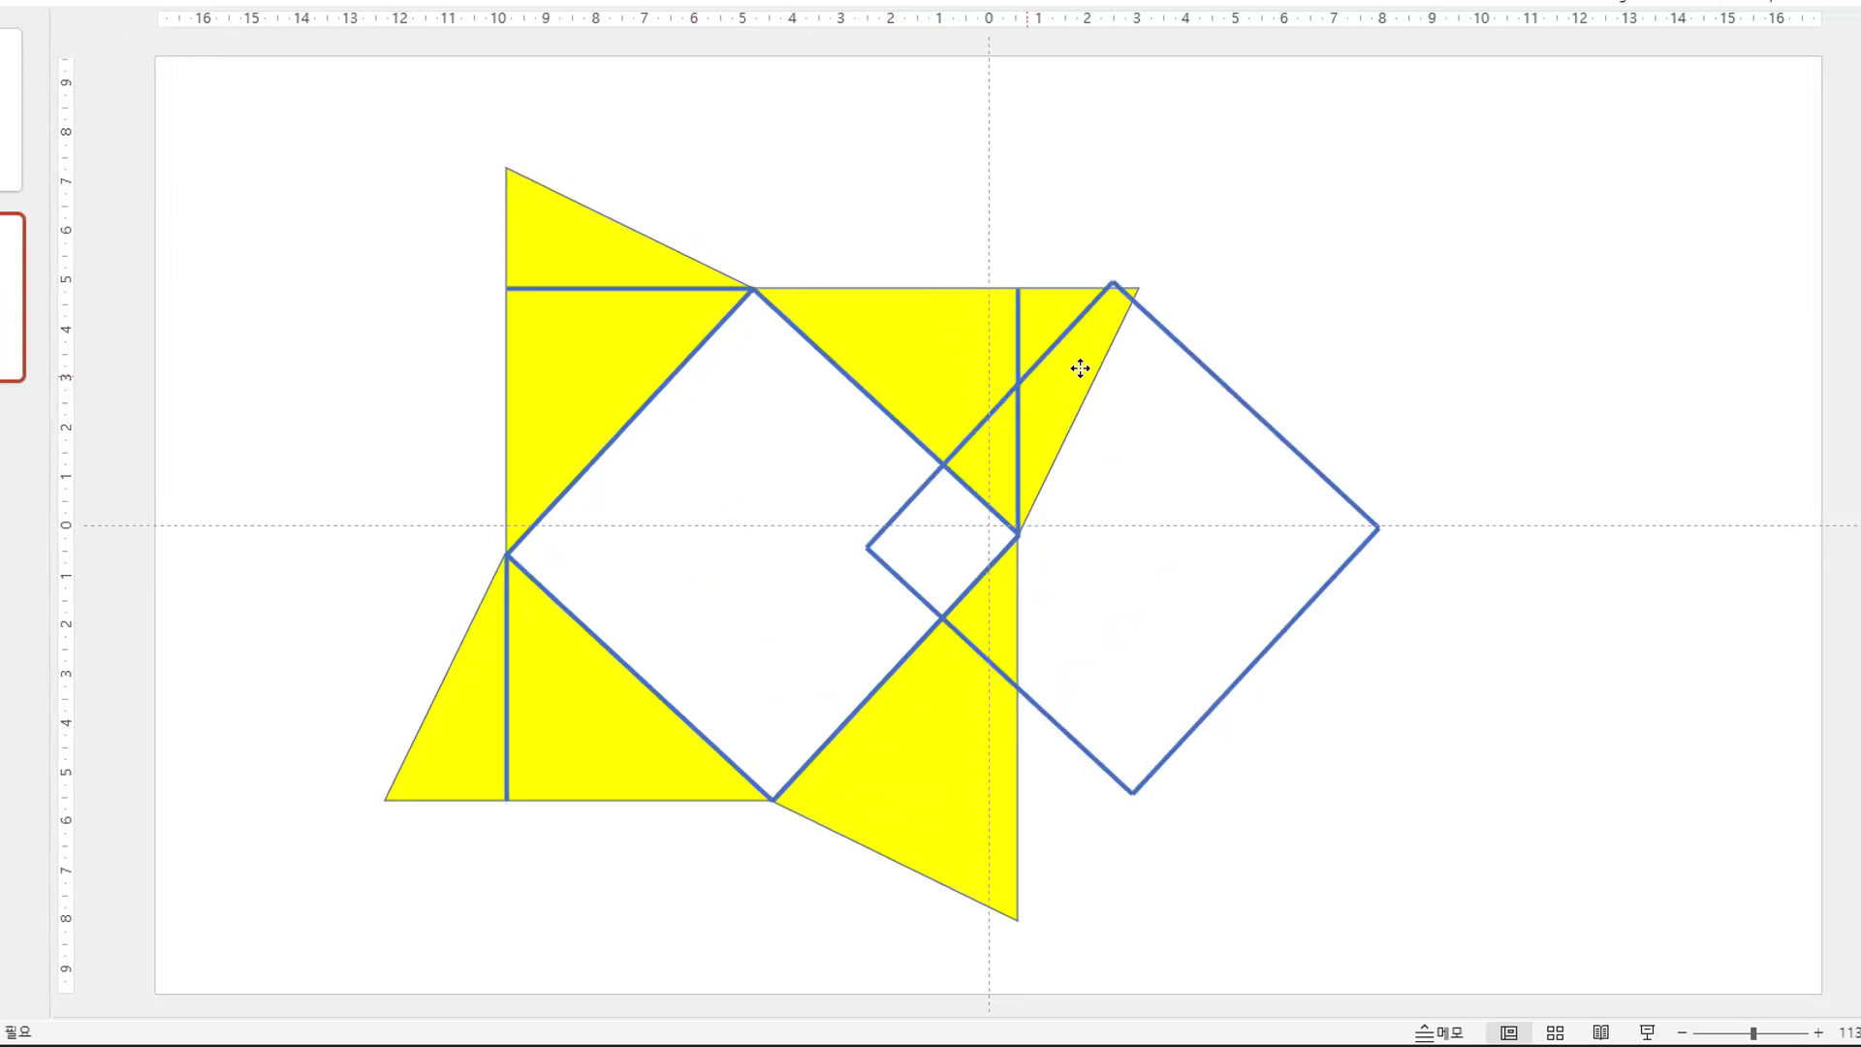
left_click_drag(1080, 368, 1405, 278)
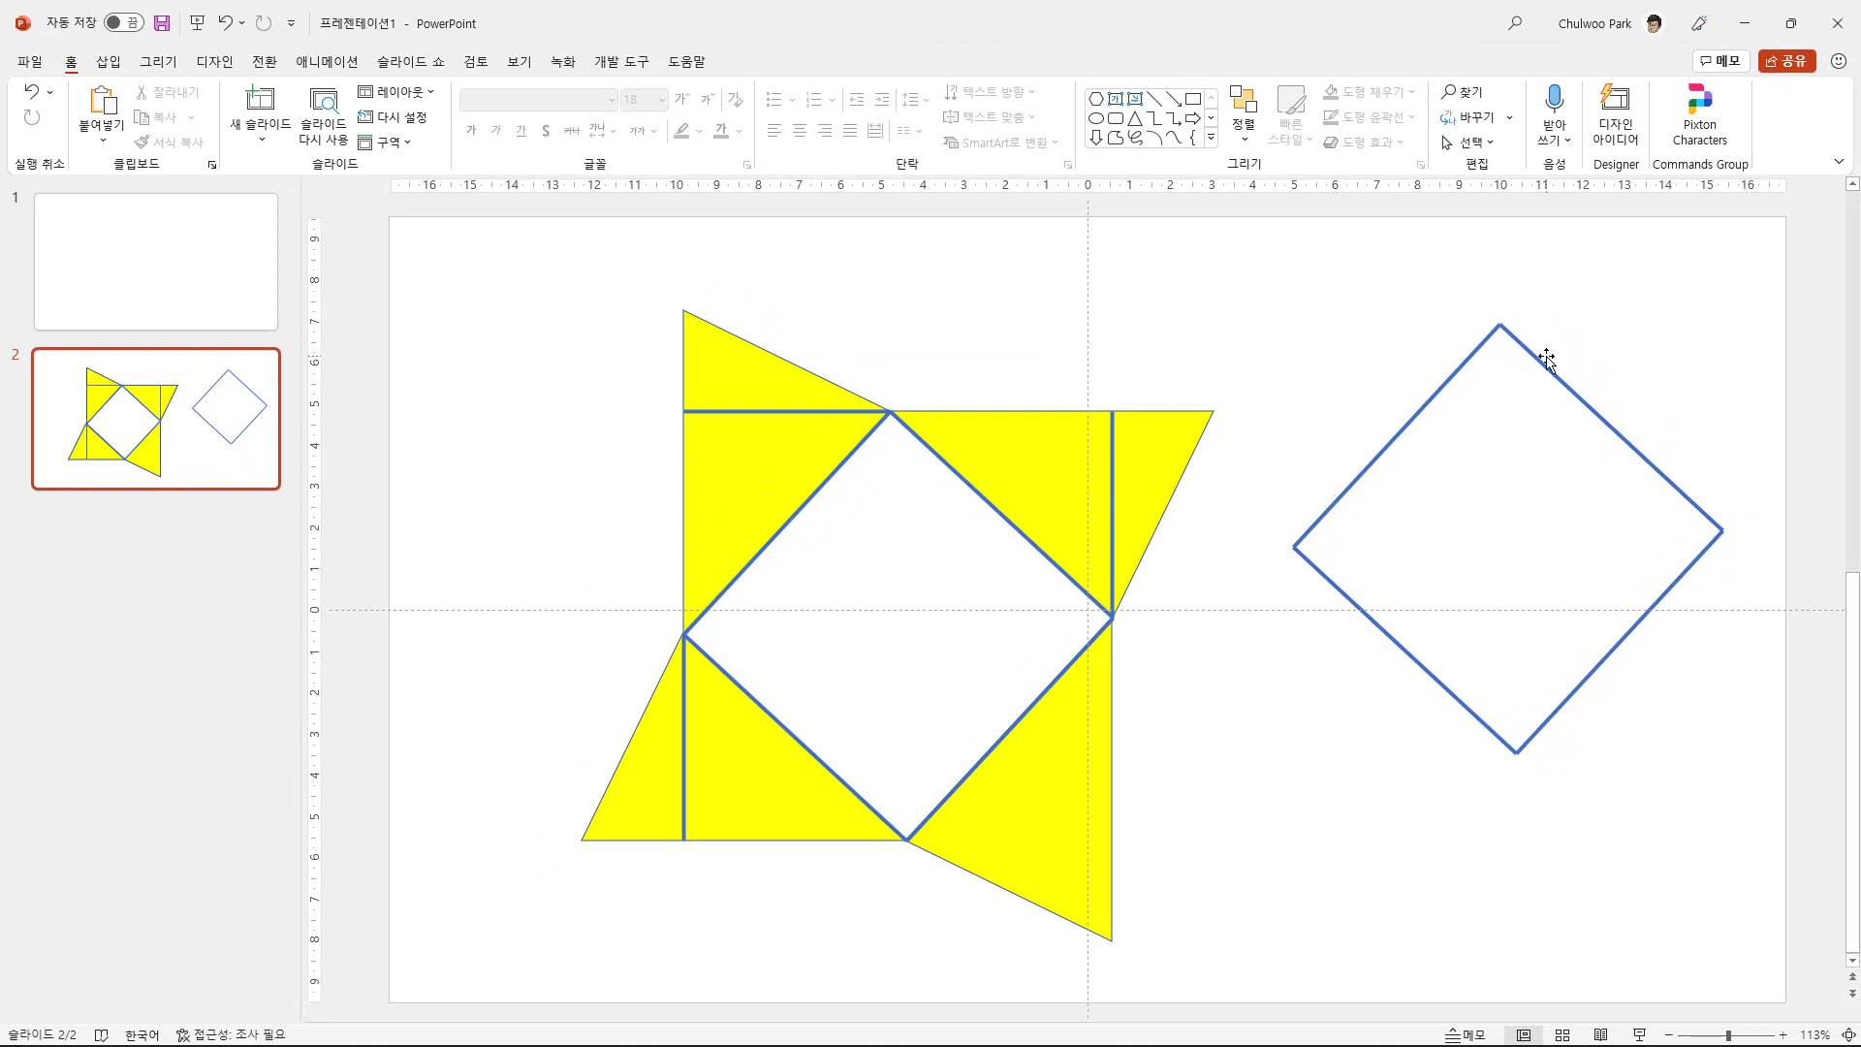
Group the four copied outline lines and show the group's size settings.
left_click_drag(1227, 259, 1750, 841)
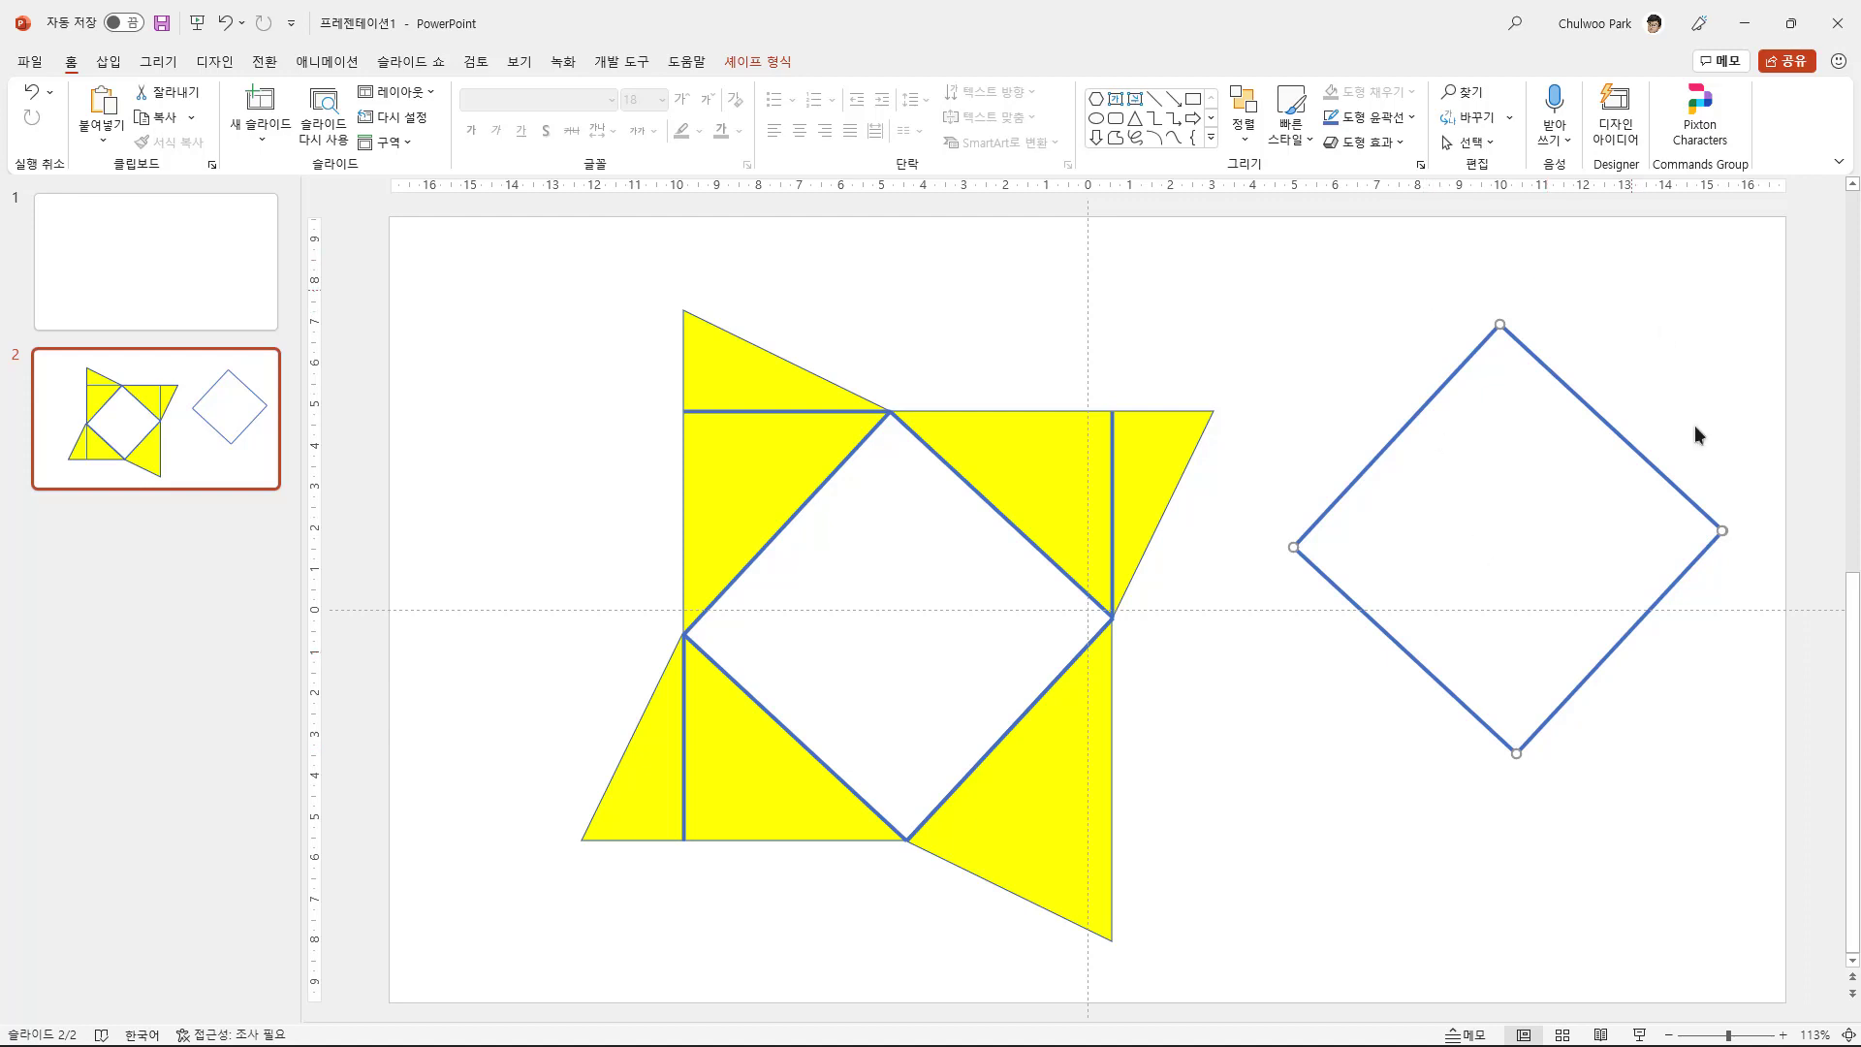
left_click(1479, 595)
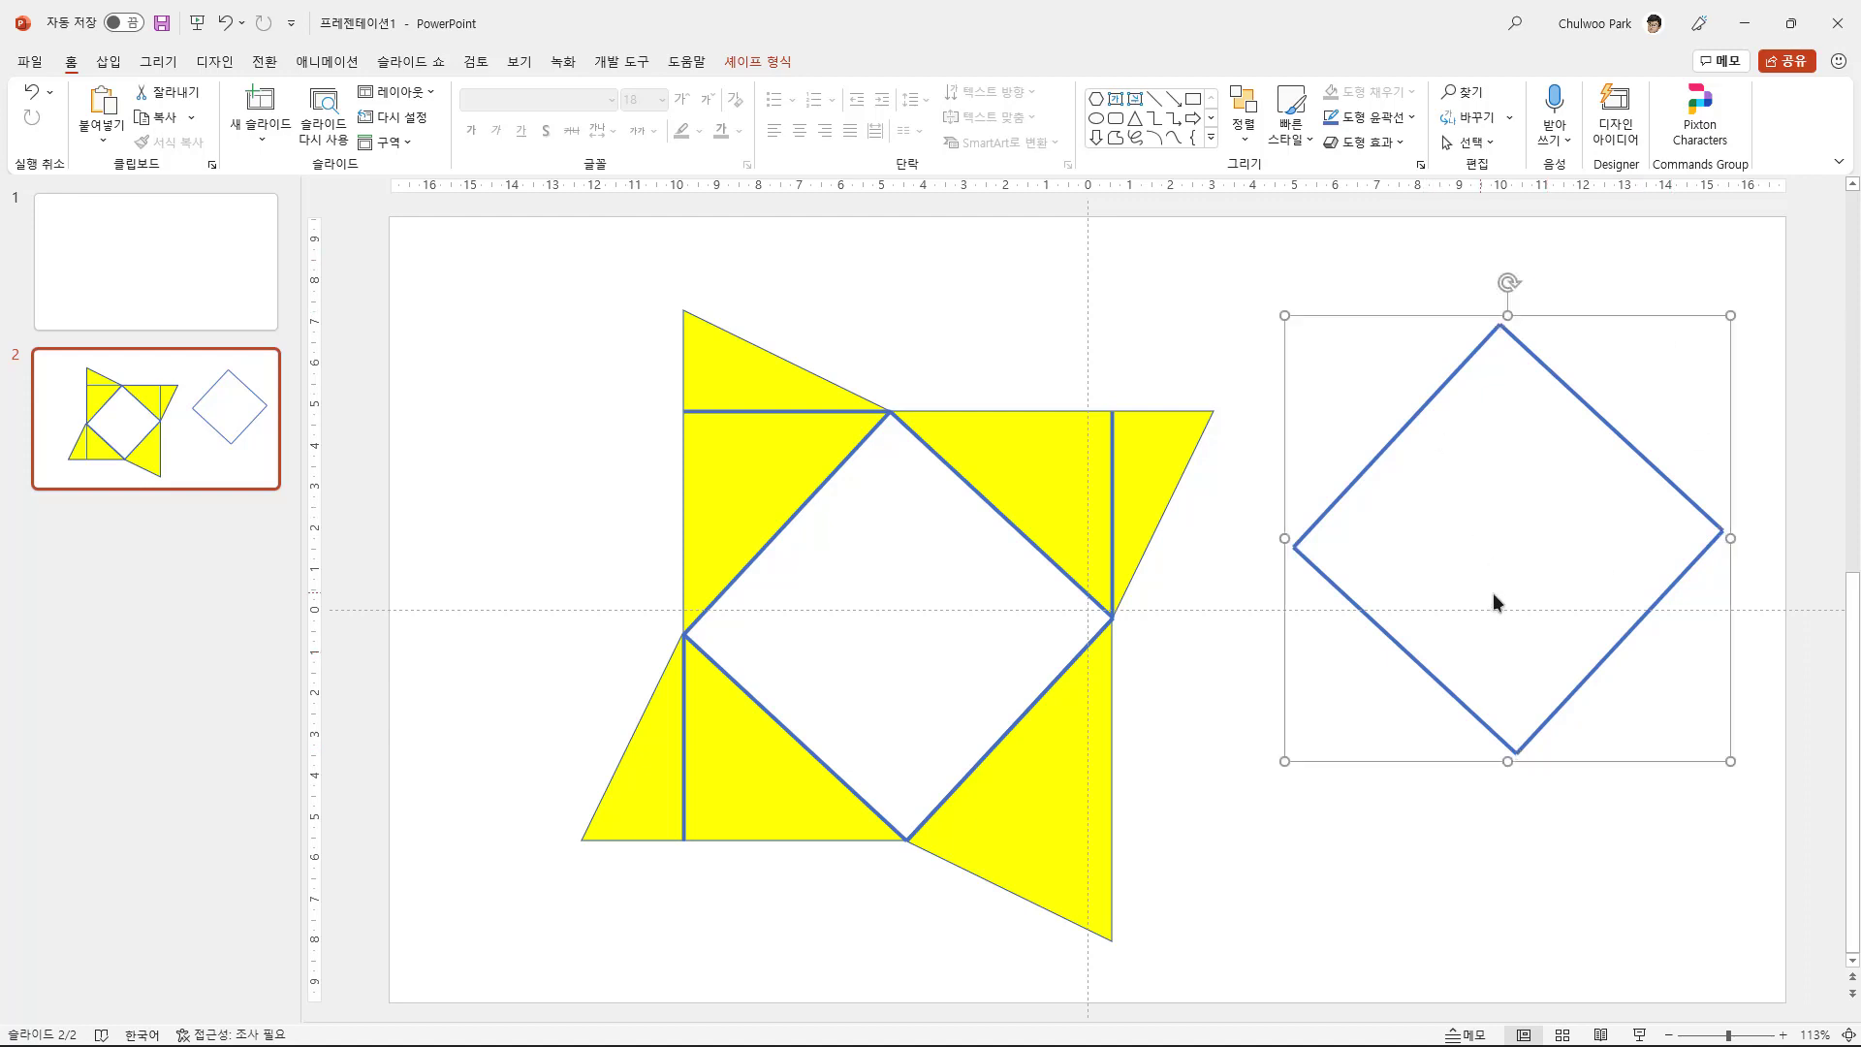
left_click(758, 62)
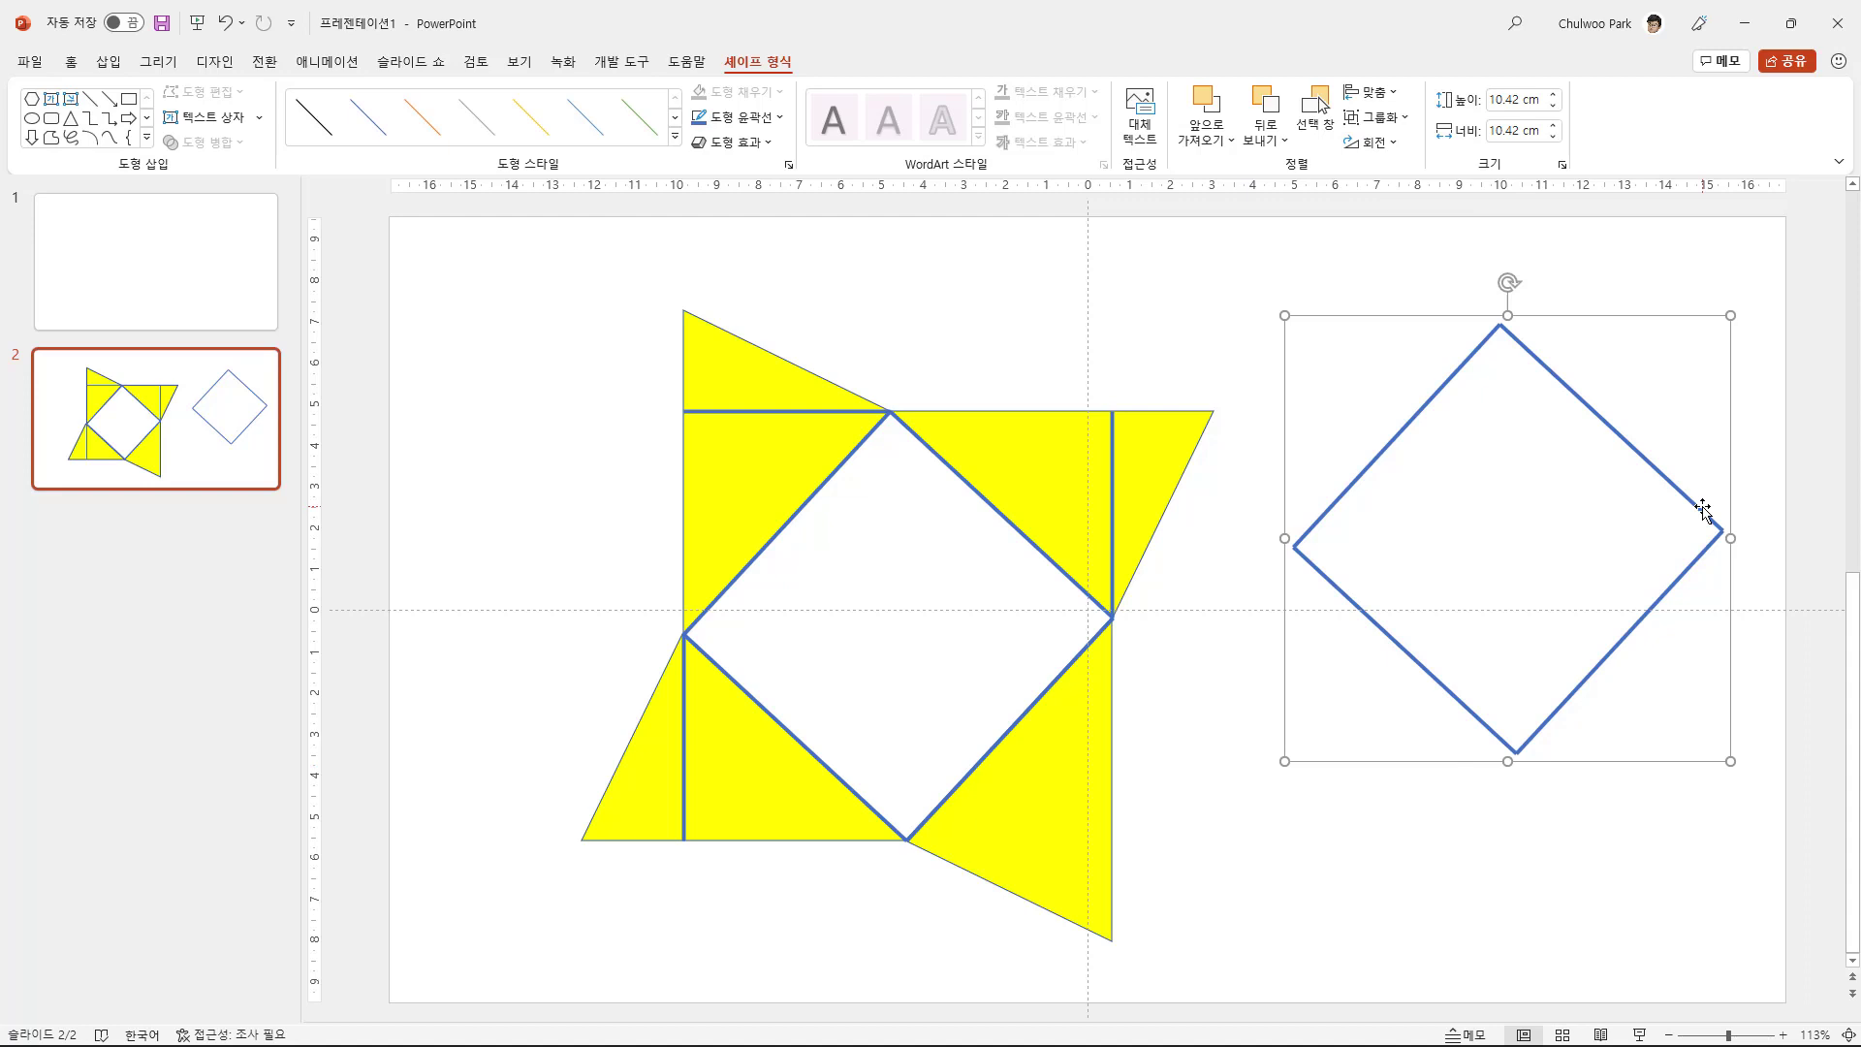
left_click(199, 477)
key("ctrl+d")
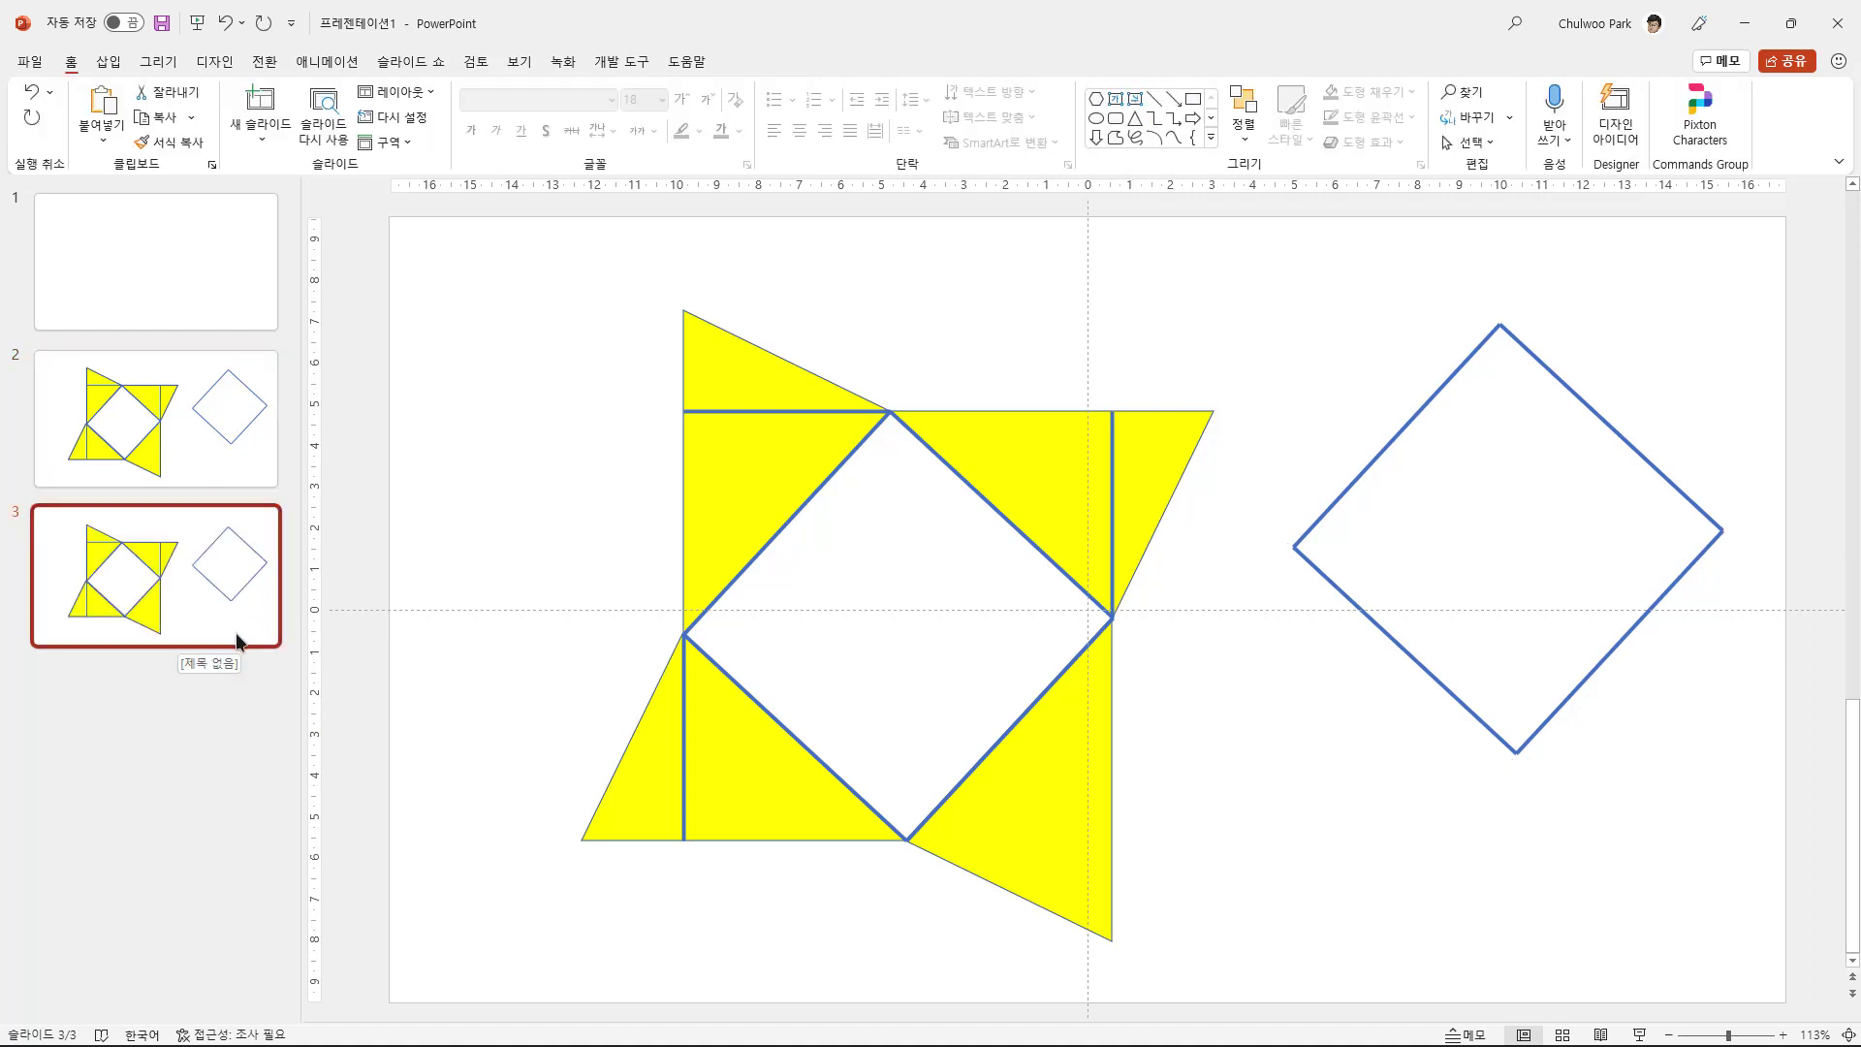
key("Delete")
Add a new blank slide after slide 2 and paste copies of slide 2's four yellow triangles onto it.
right_click(186, 575)
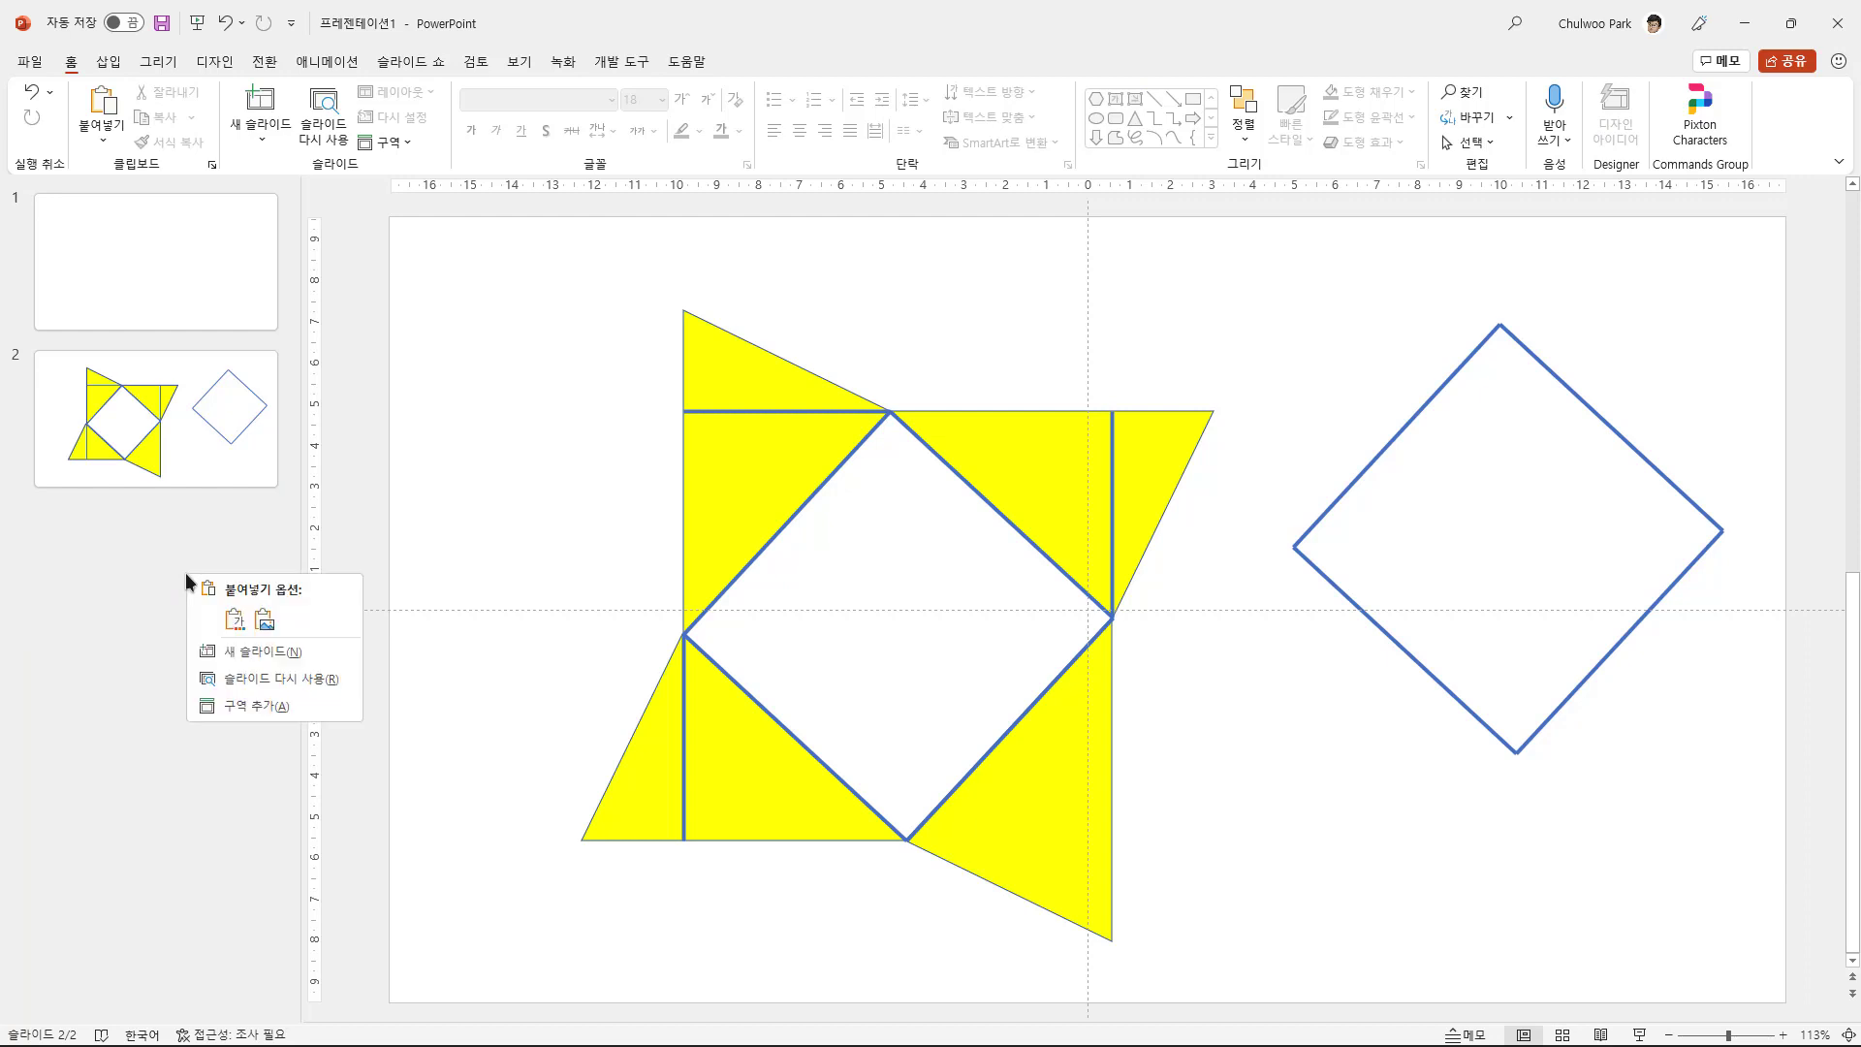
left_click(256, 650)
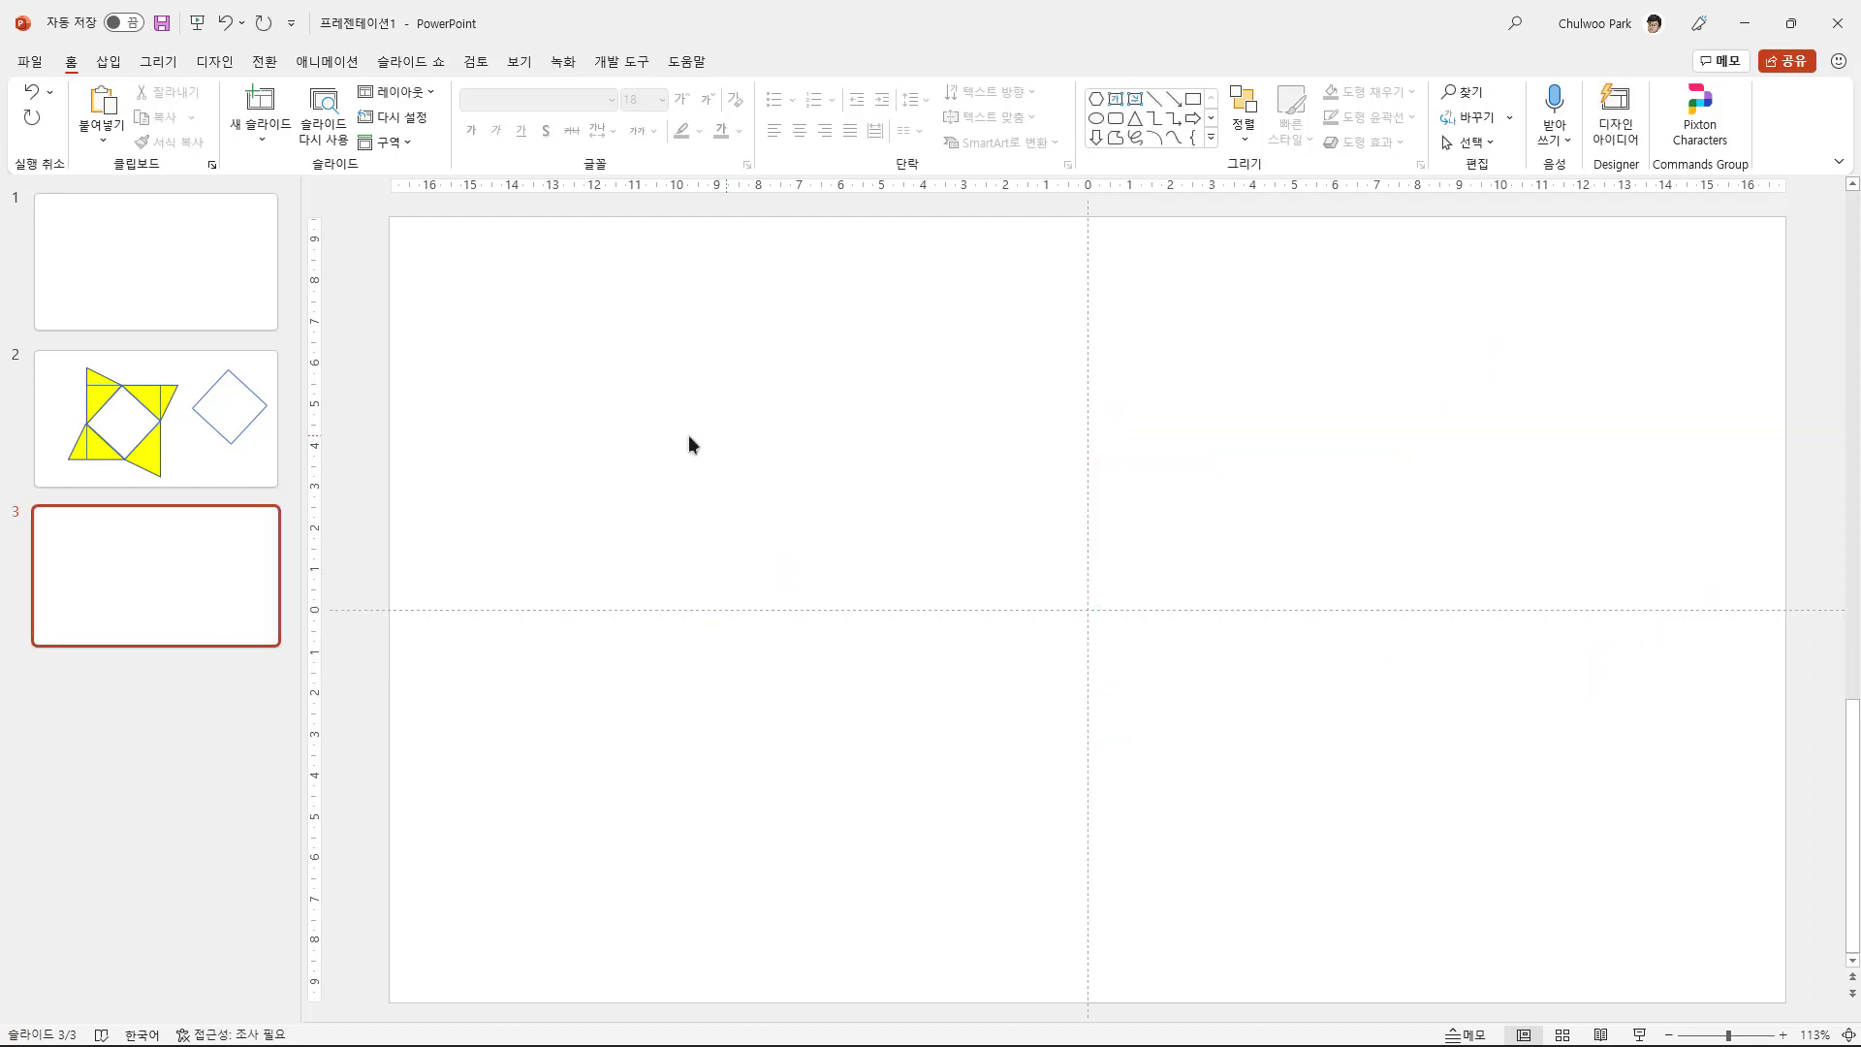
left_click(115, 456)
left_click(752, 384)
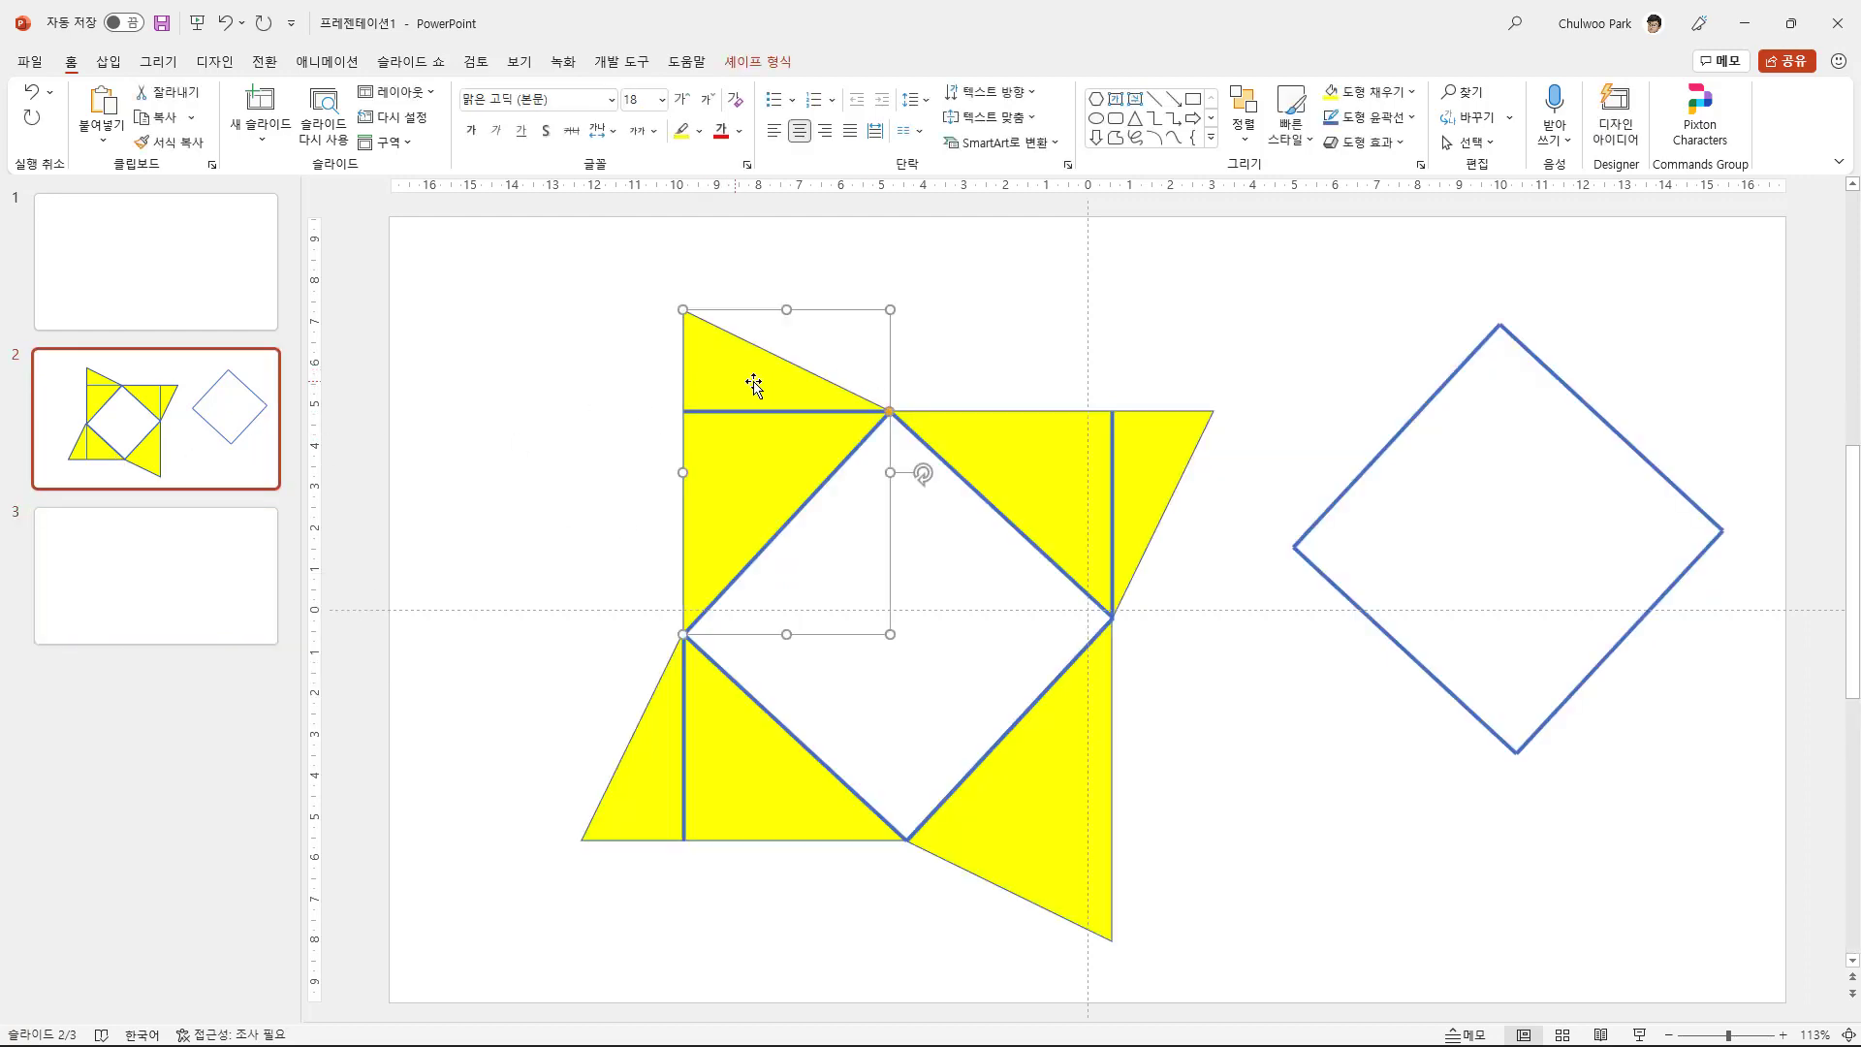
left_click(1064, 454, "shift")
left_click(776, 795, "shift")
left_click(1032, 812, "shift")
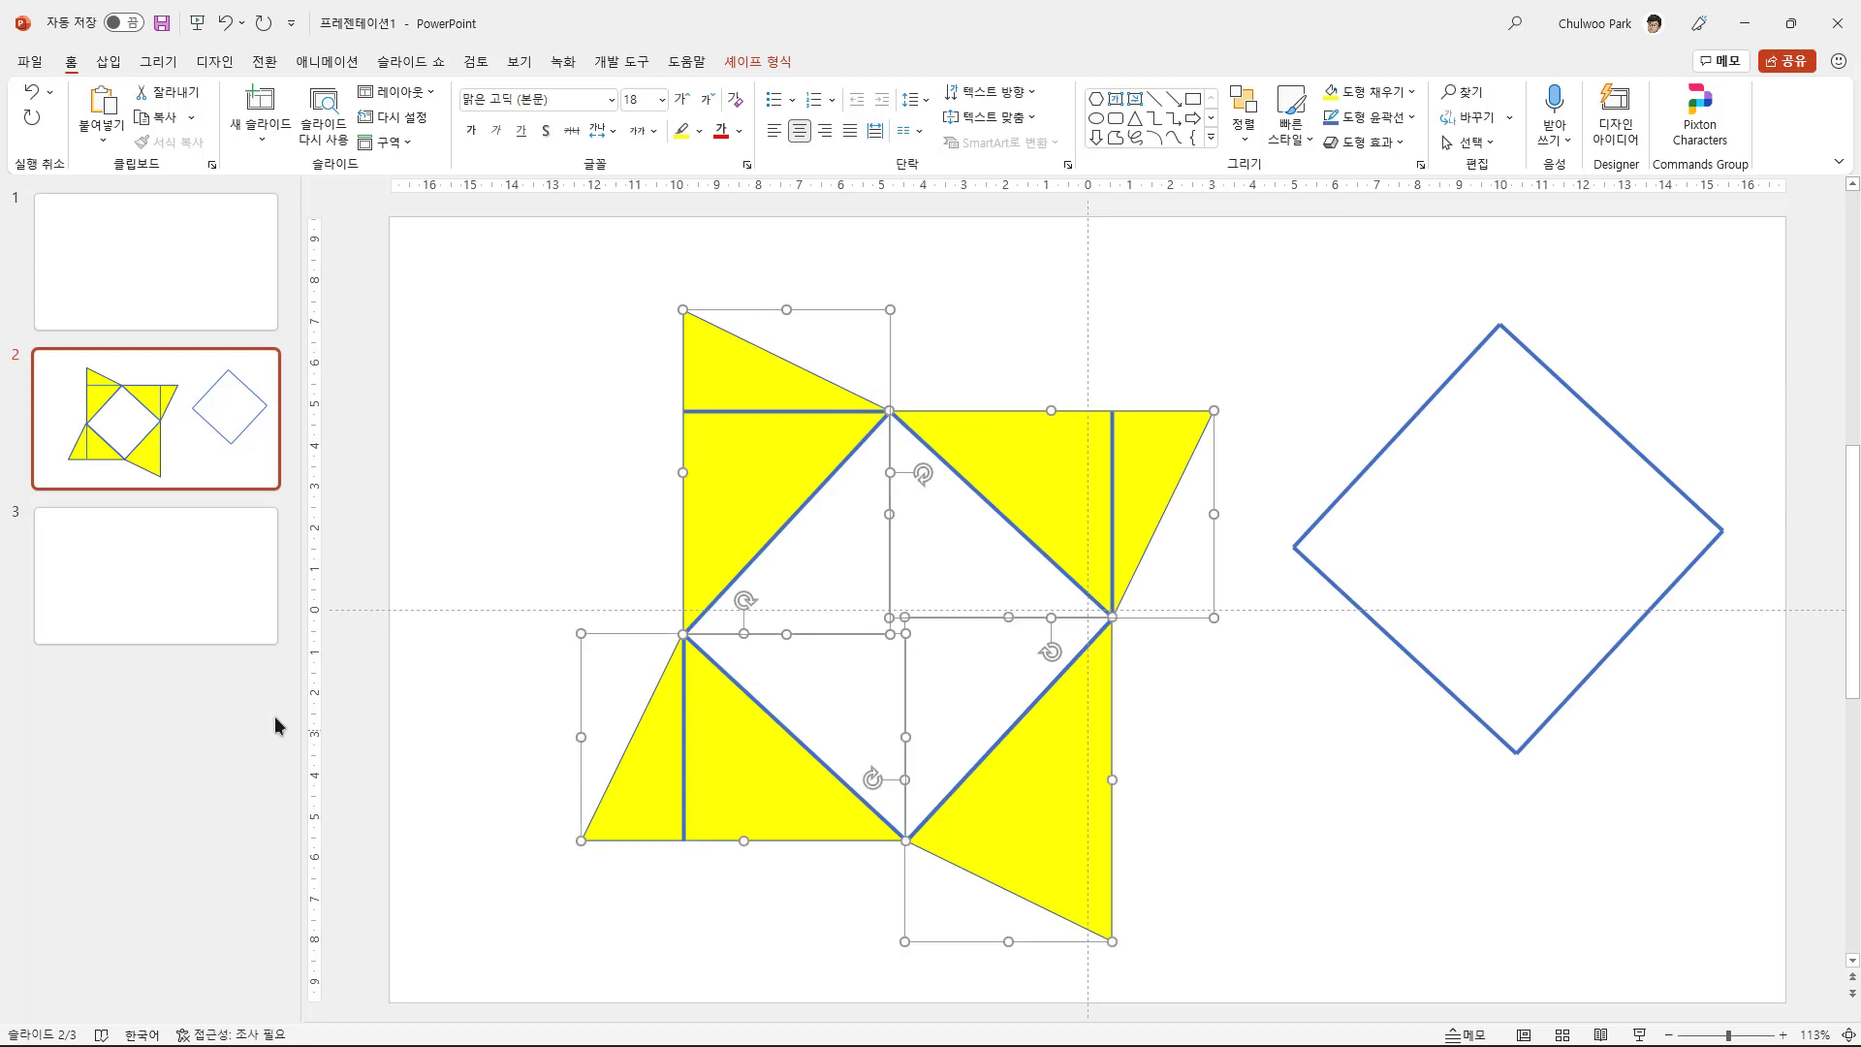
key("ctrl+c")
left_click(166, 594)
left_click(665, 475)
key("ctrl+v")
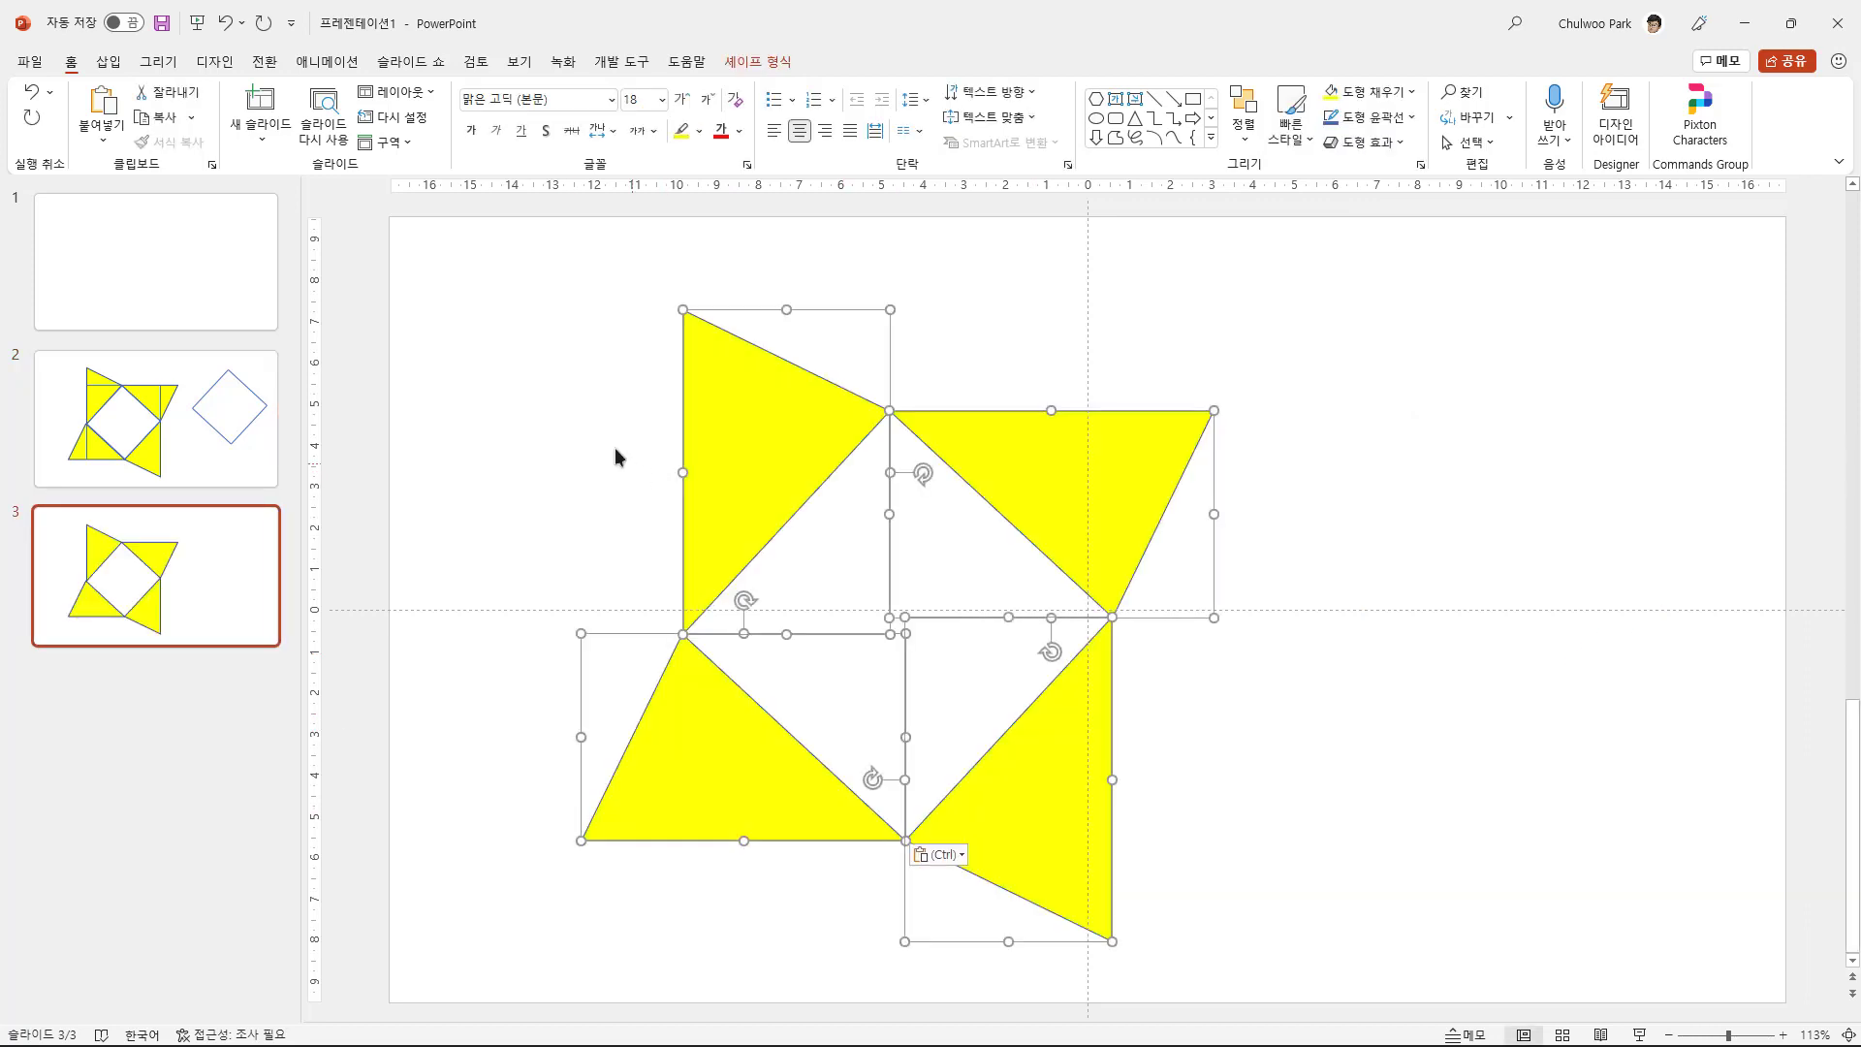
Draw a blue rectangle about 12.54 cm high and 11.45 cm wide over the inner part of the four triangles.
left_click(615, 456)
left_click(107, 61)
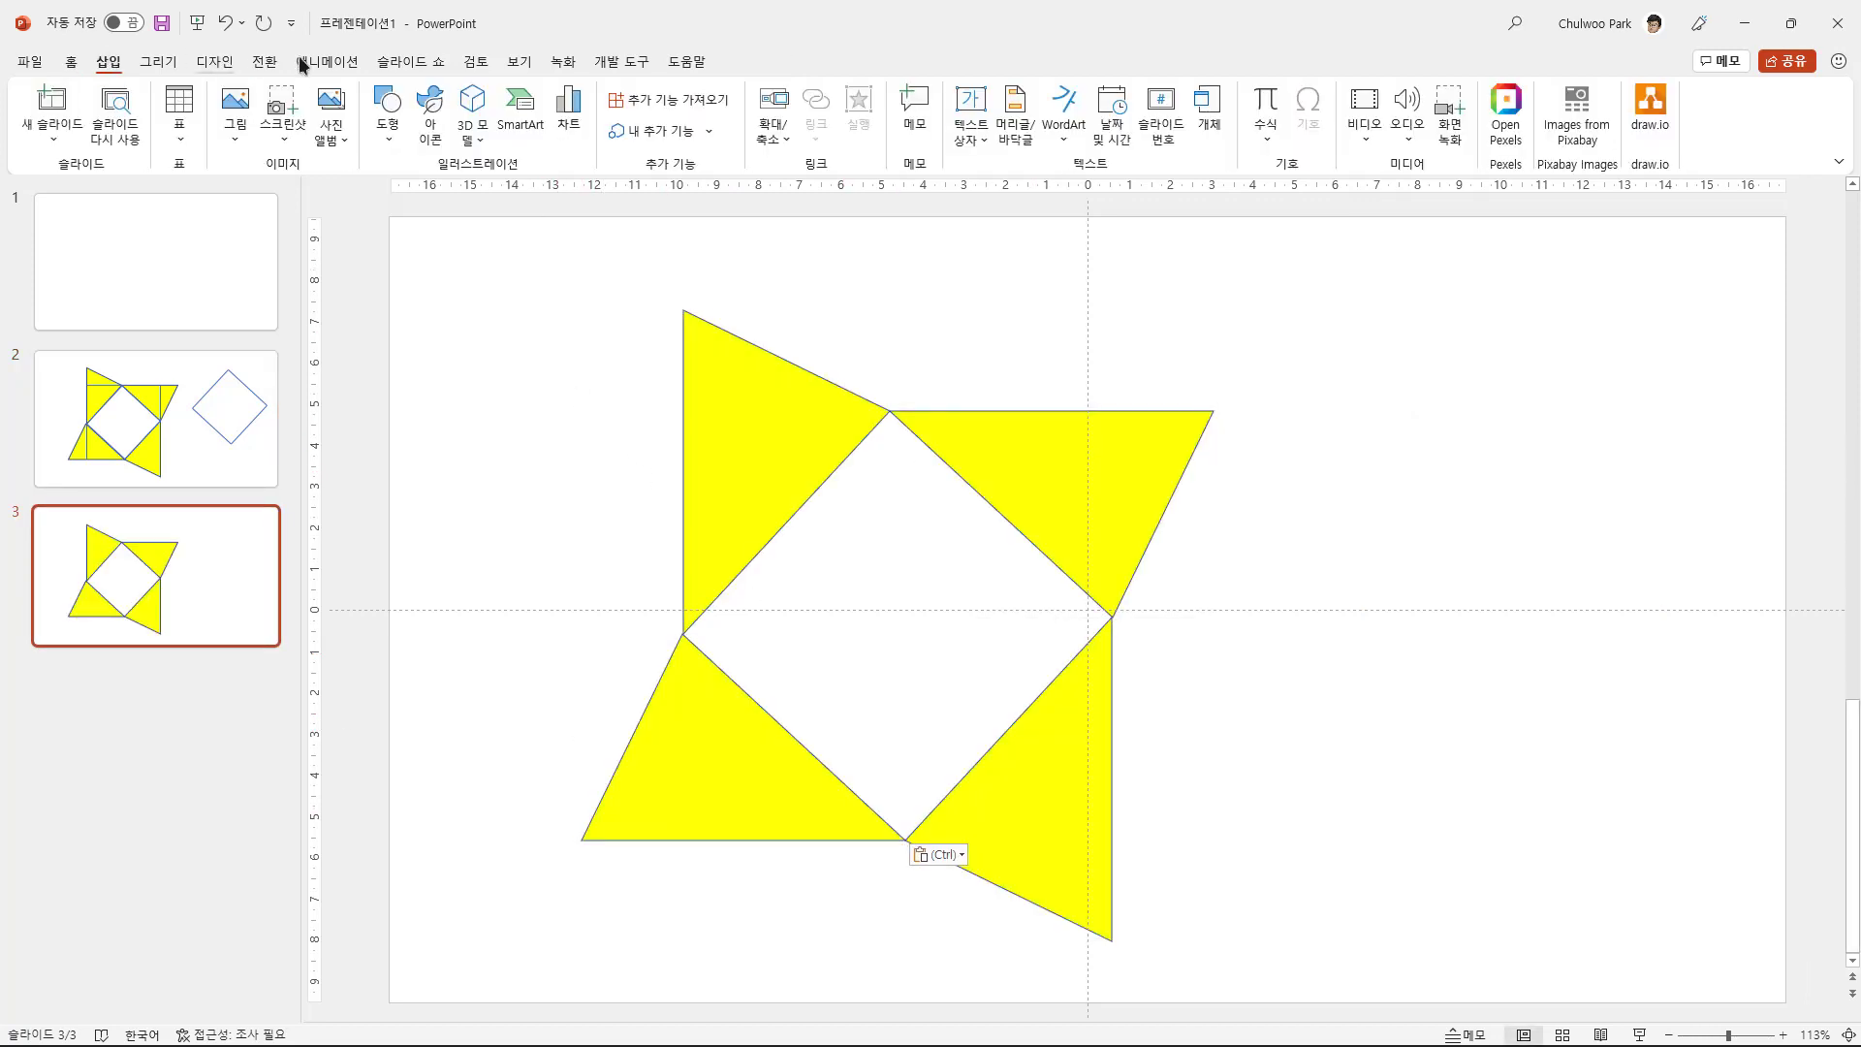
left_click(403, 131)
left_click(500, 192)
left_click_drag(1370, 399, 1732, 929)
left_click_drag(1508, 810, 911, 802)
left_click_drag(1022, 892, 1132, 886)
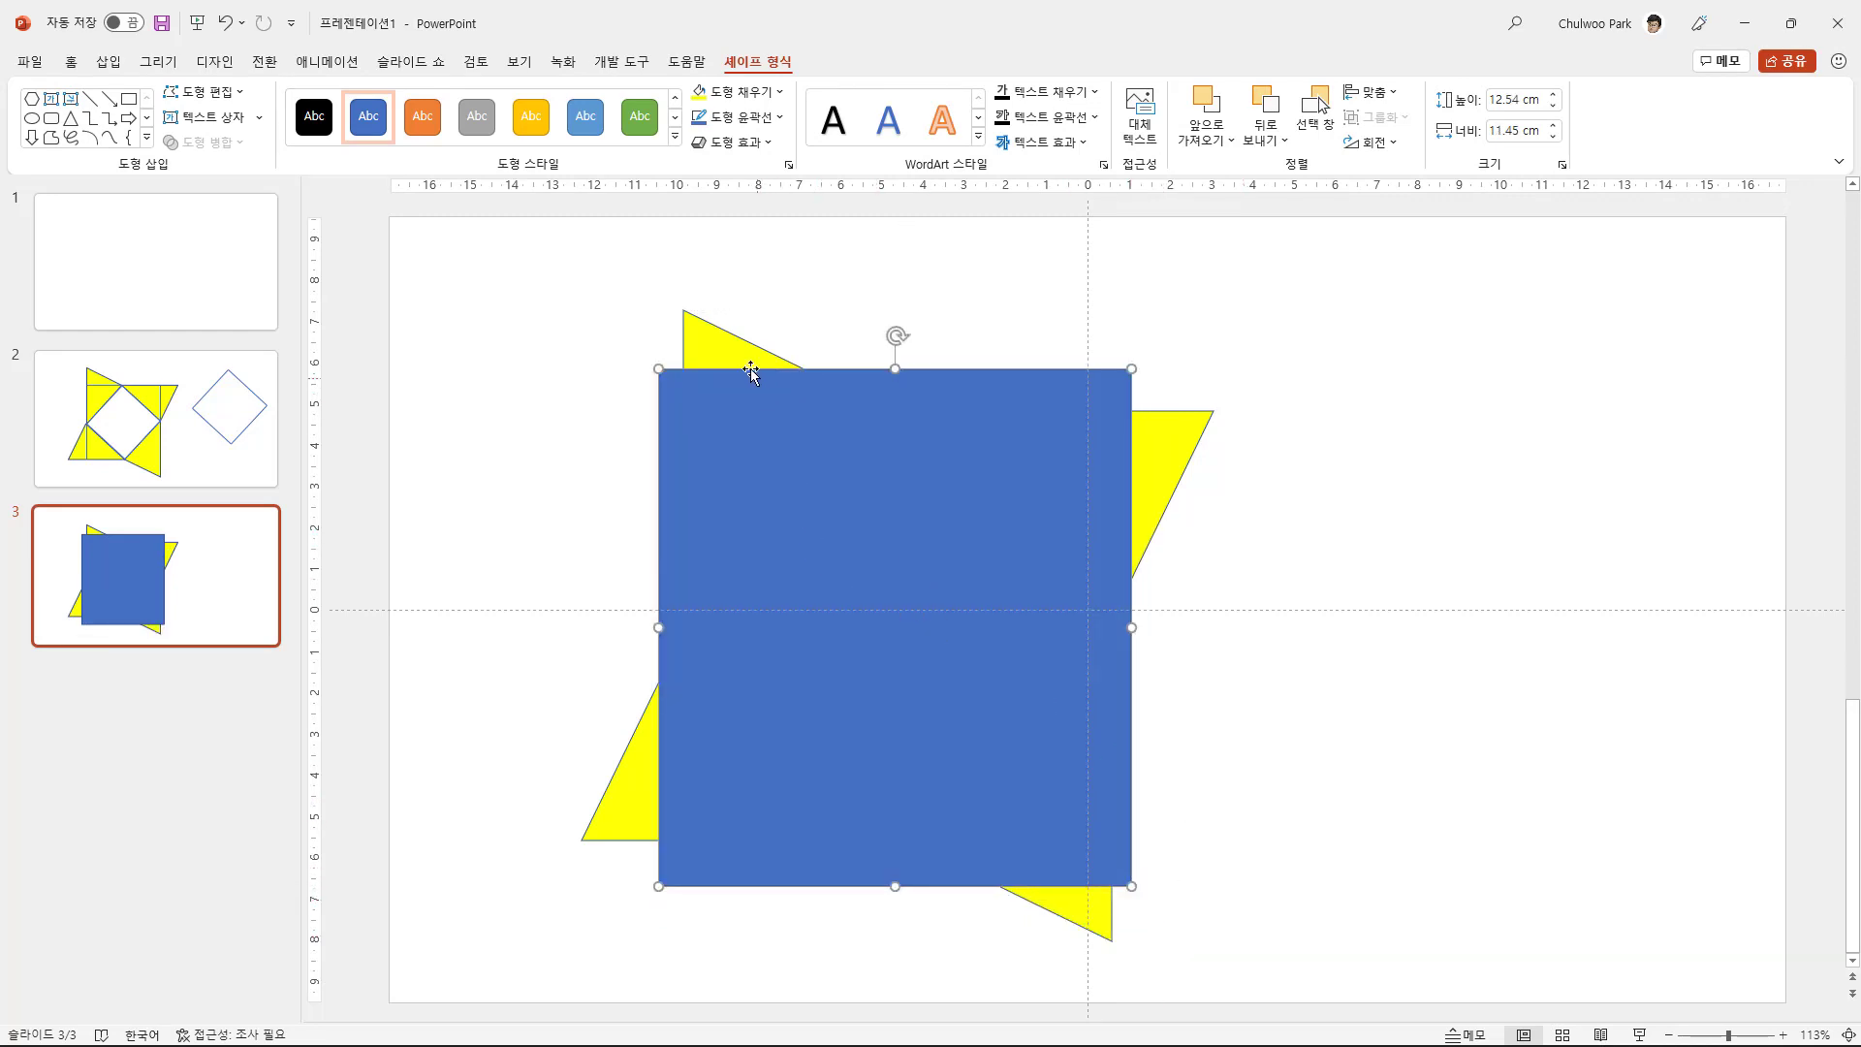
Try to subtract all four yellow triangles from the blue rectangle with Merge Shapes.
left_click(726, 342, "shift")
left_click(625, 780, "shift")
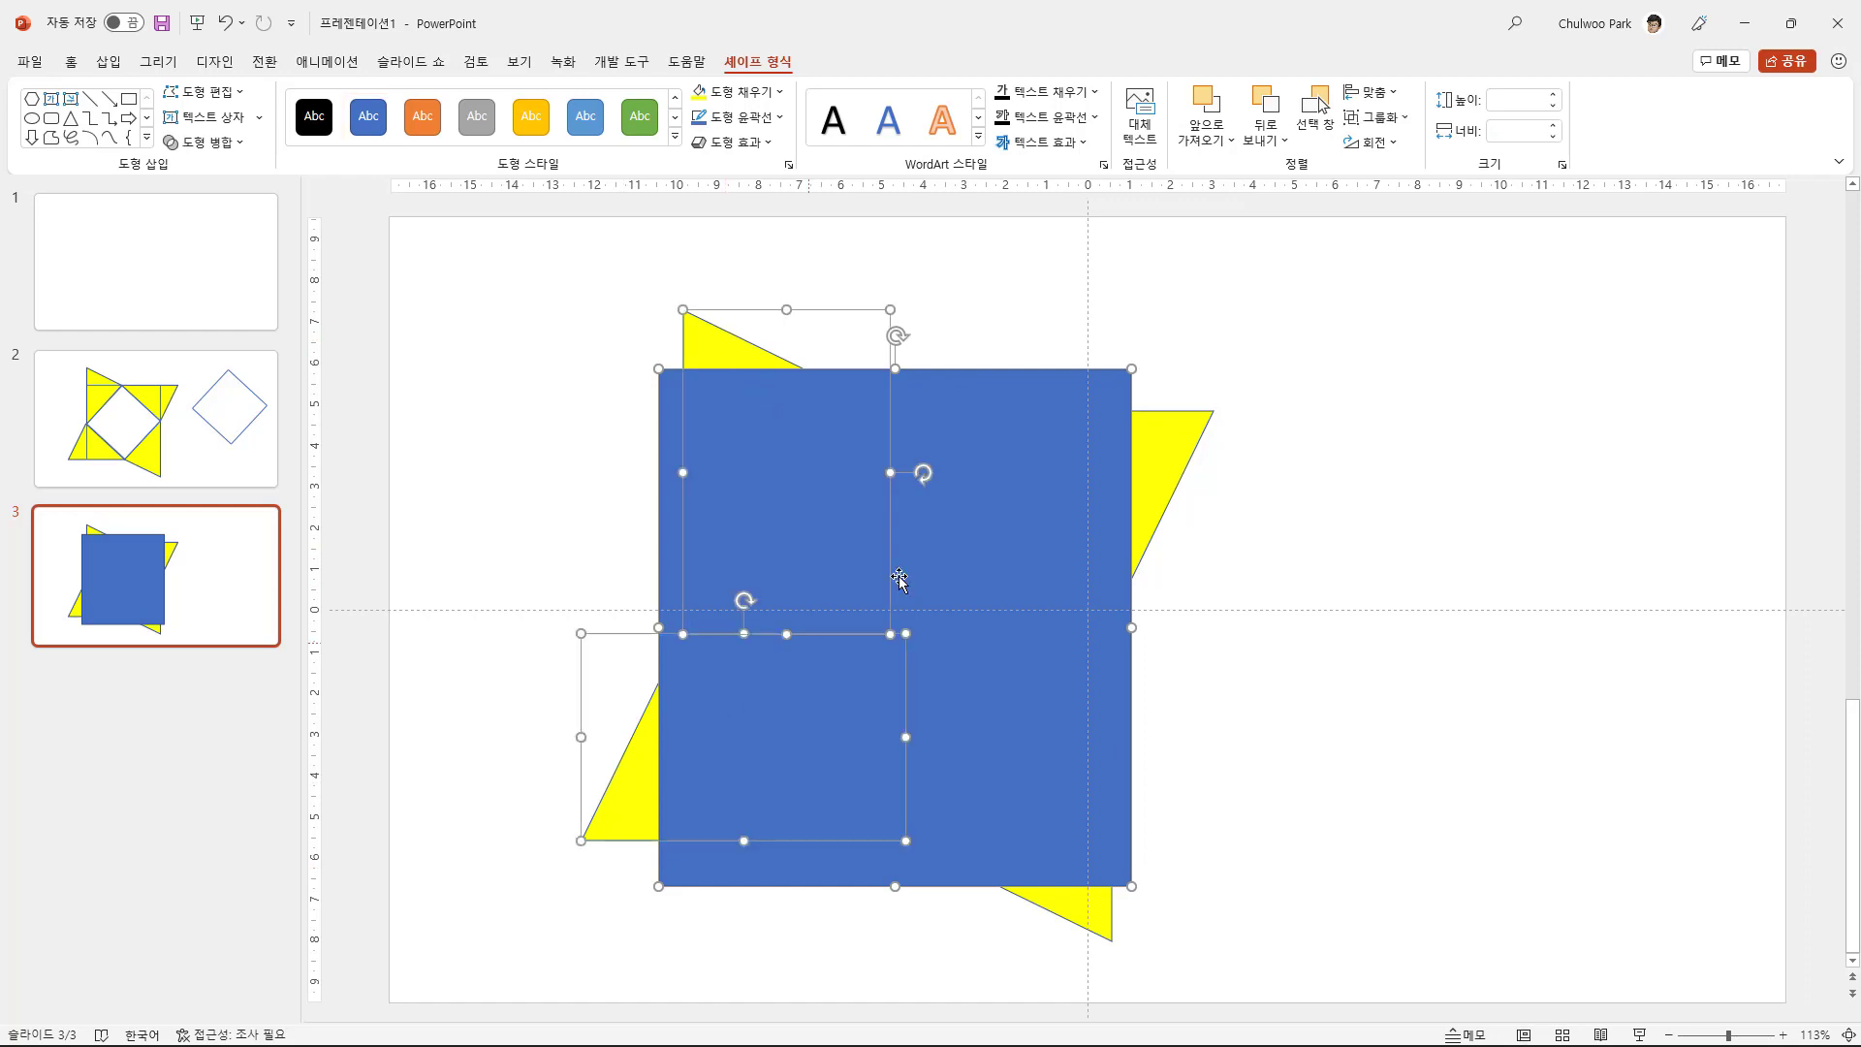
left_click(1153, 455, "shift")
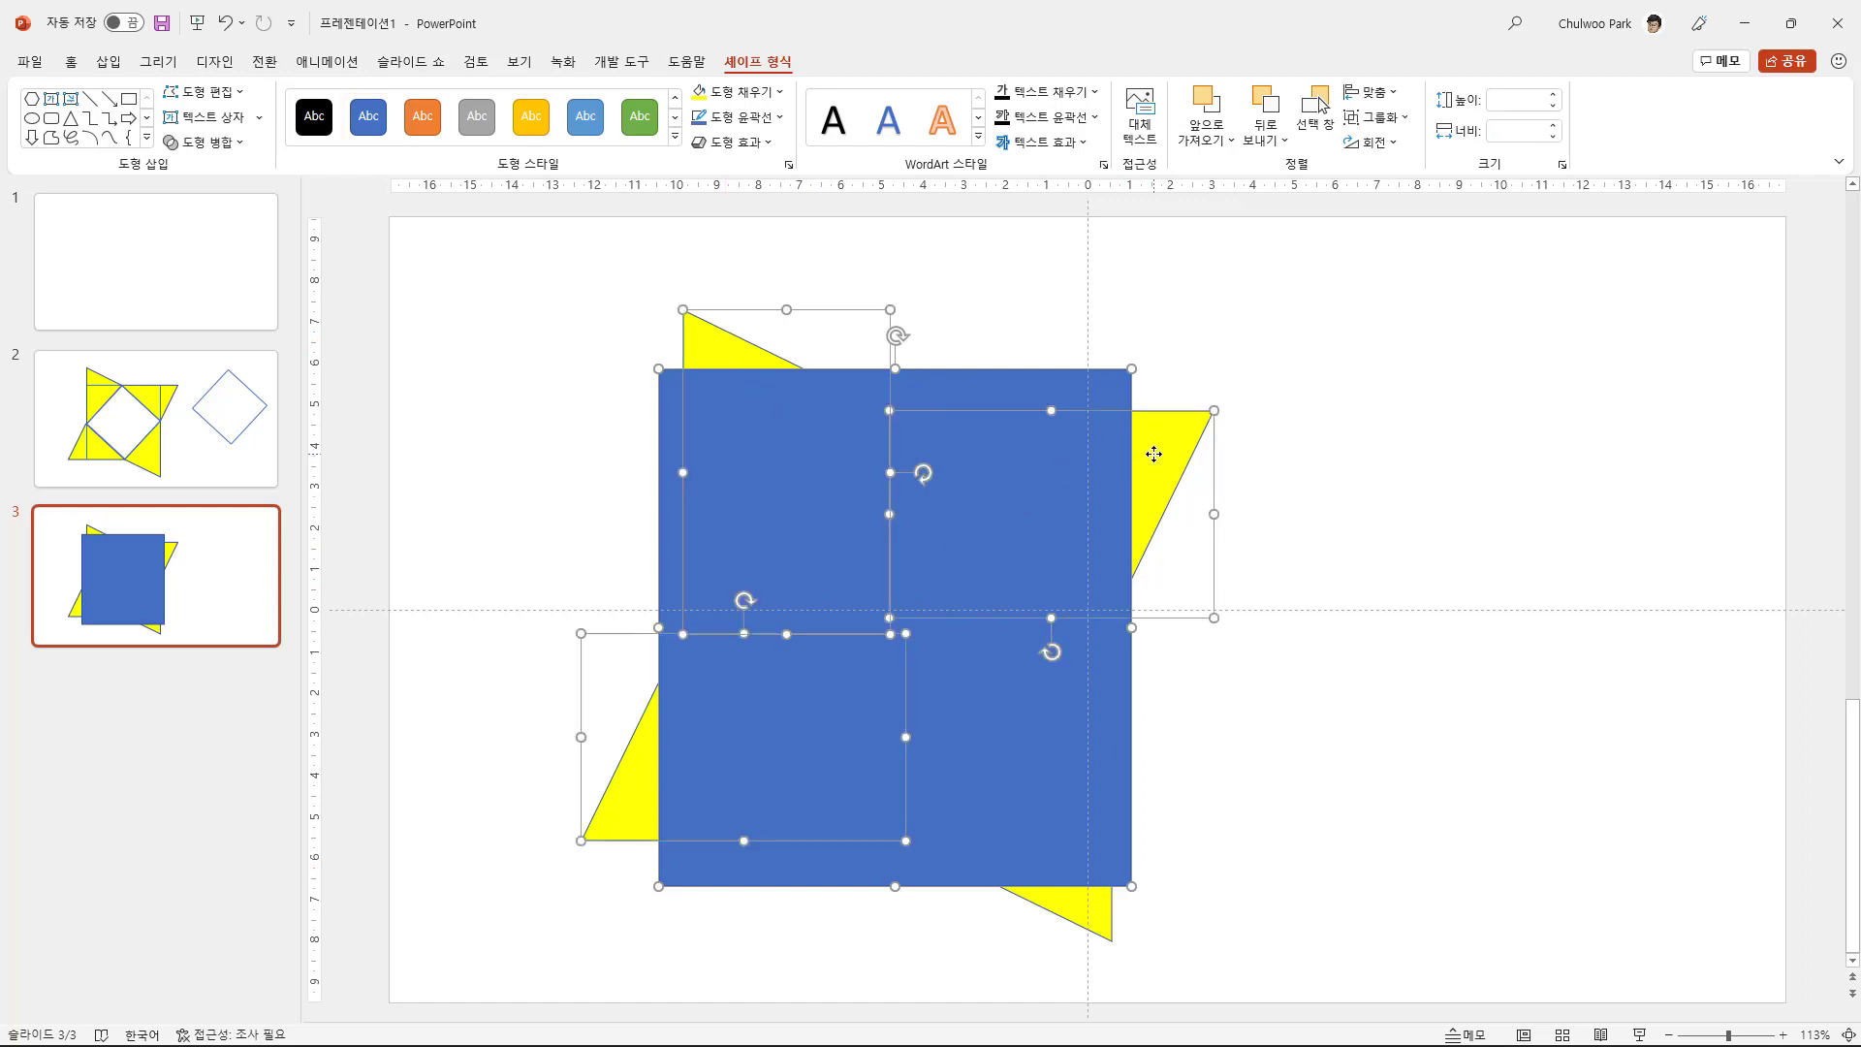
left_click(1089, 923, "shift")
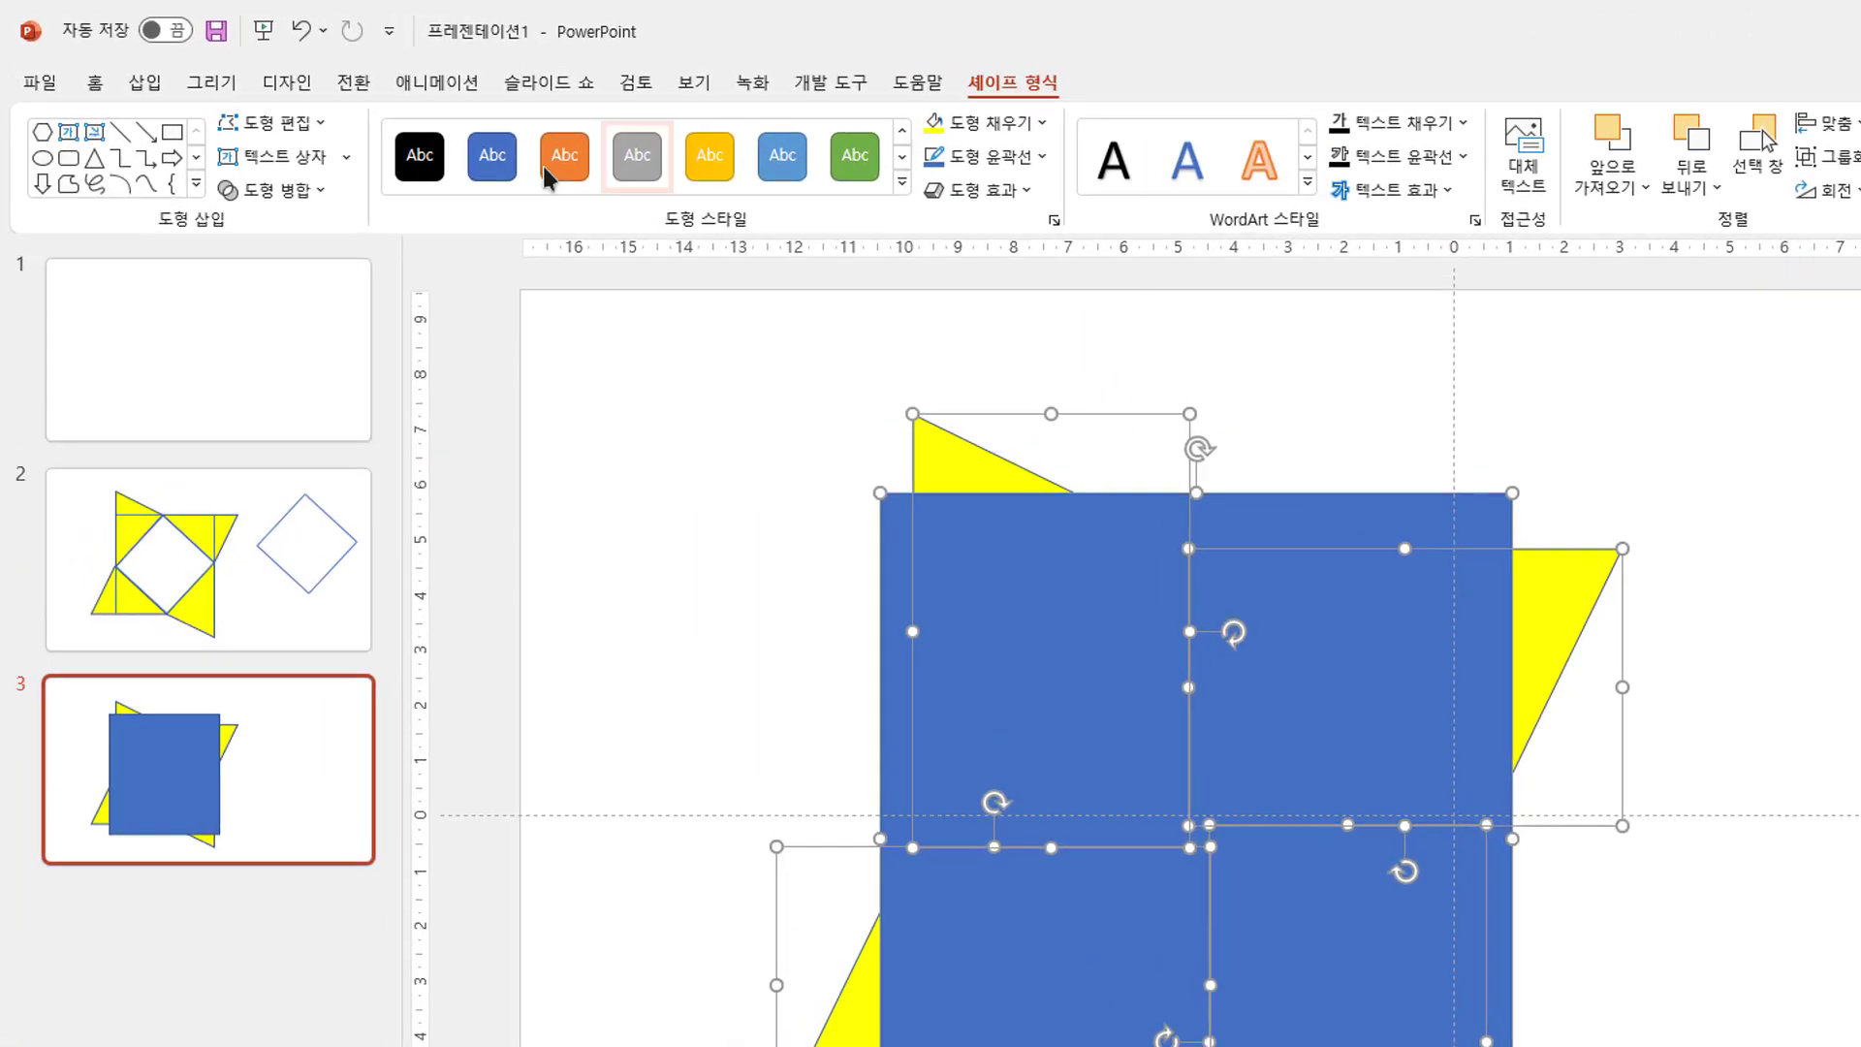
left_click(320, 194)
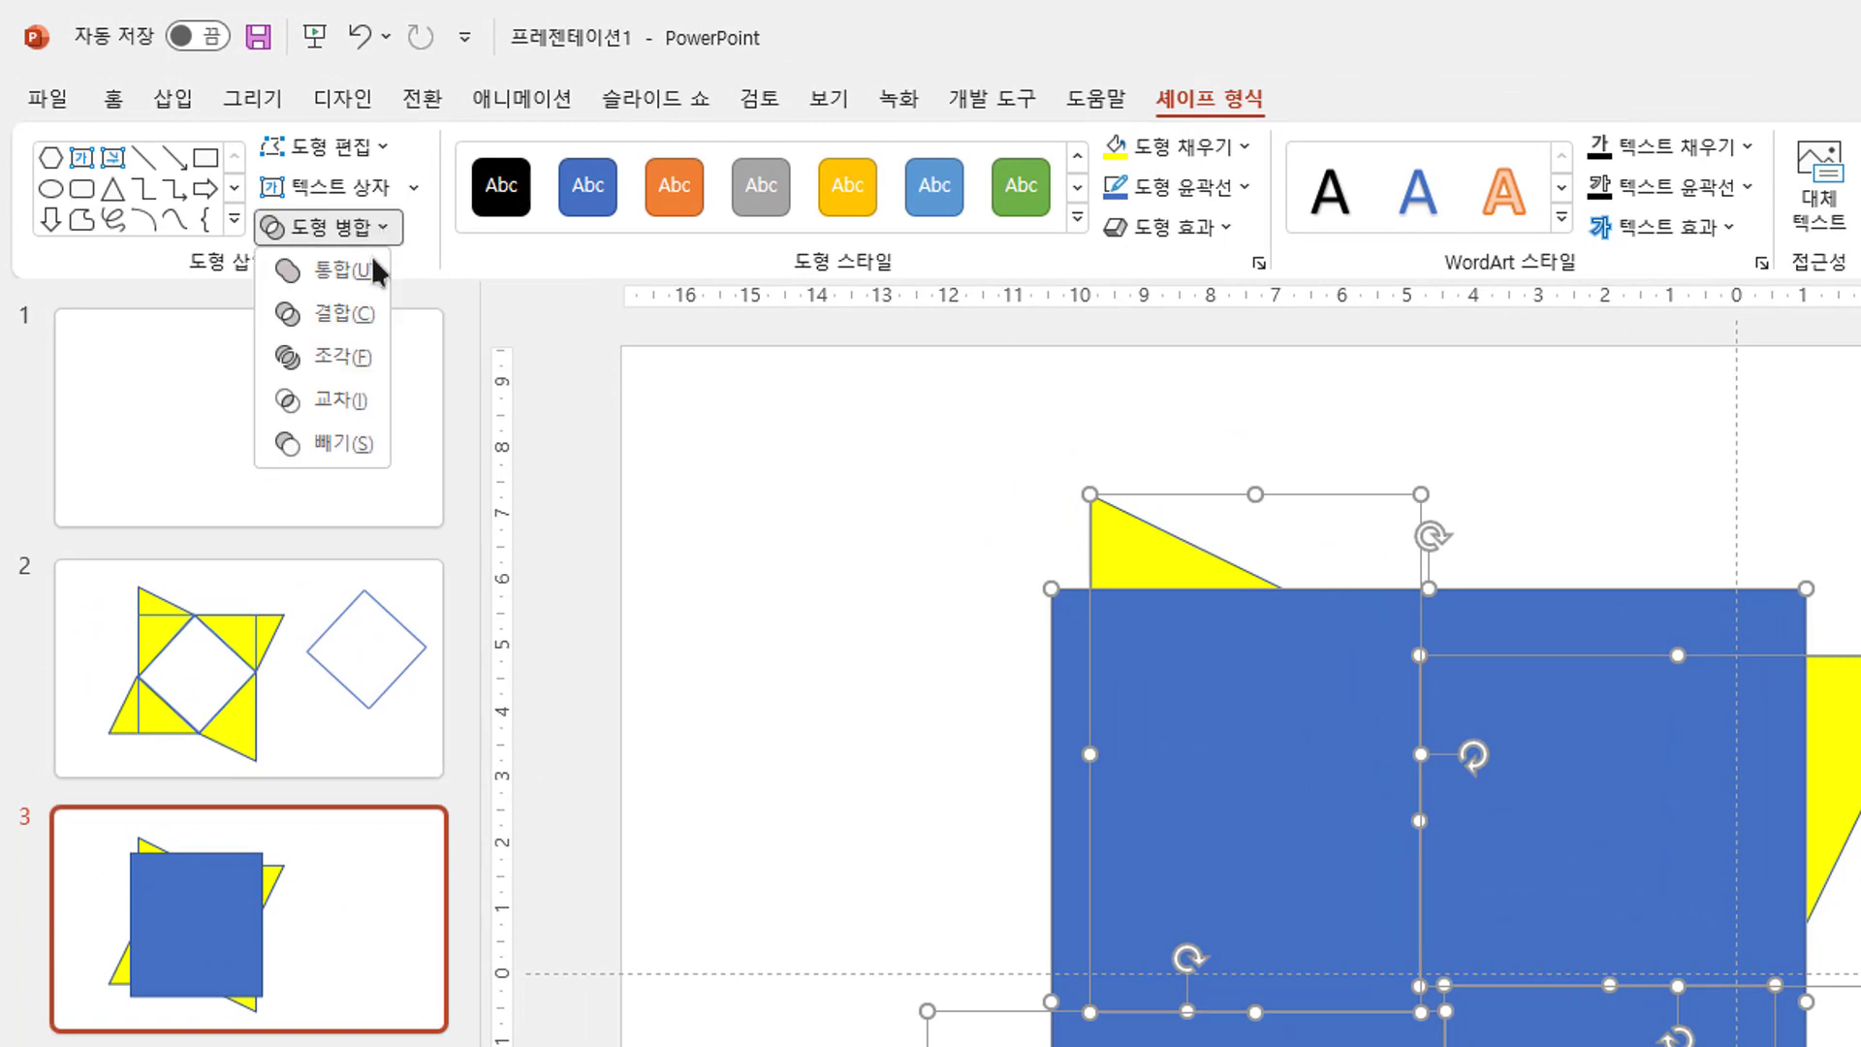
left_click(354, 444)
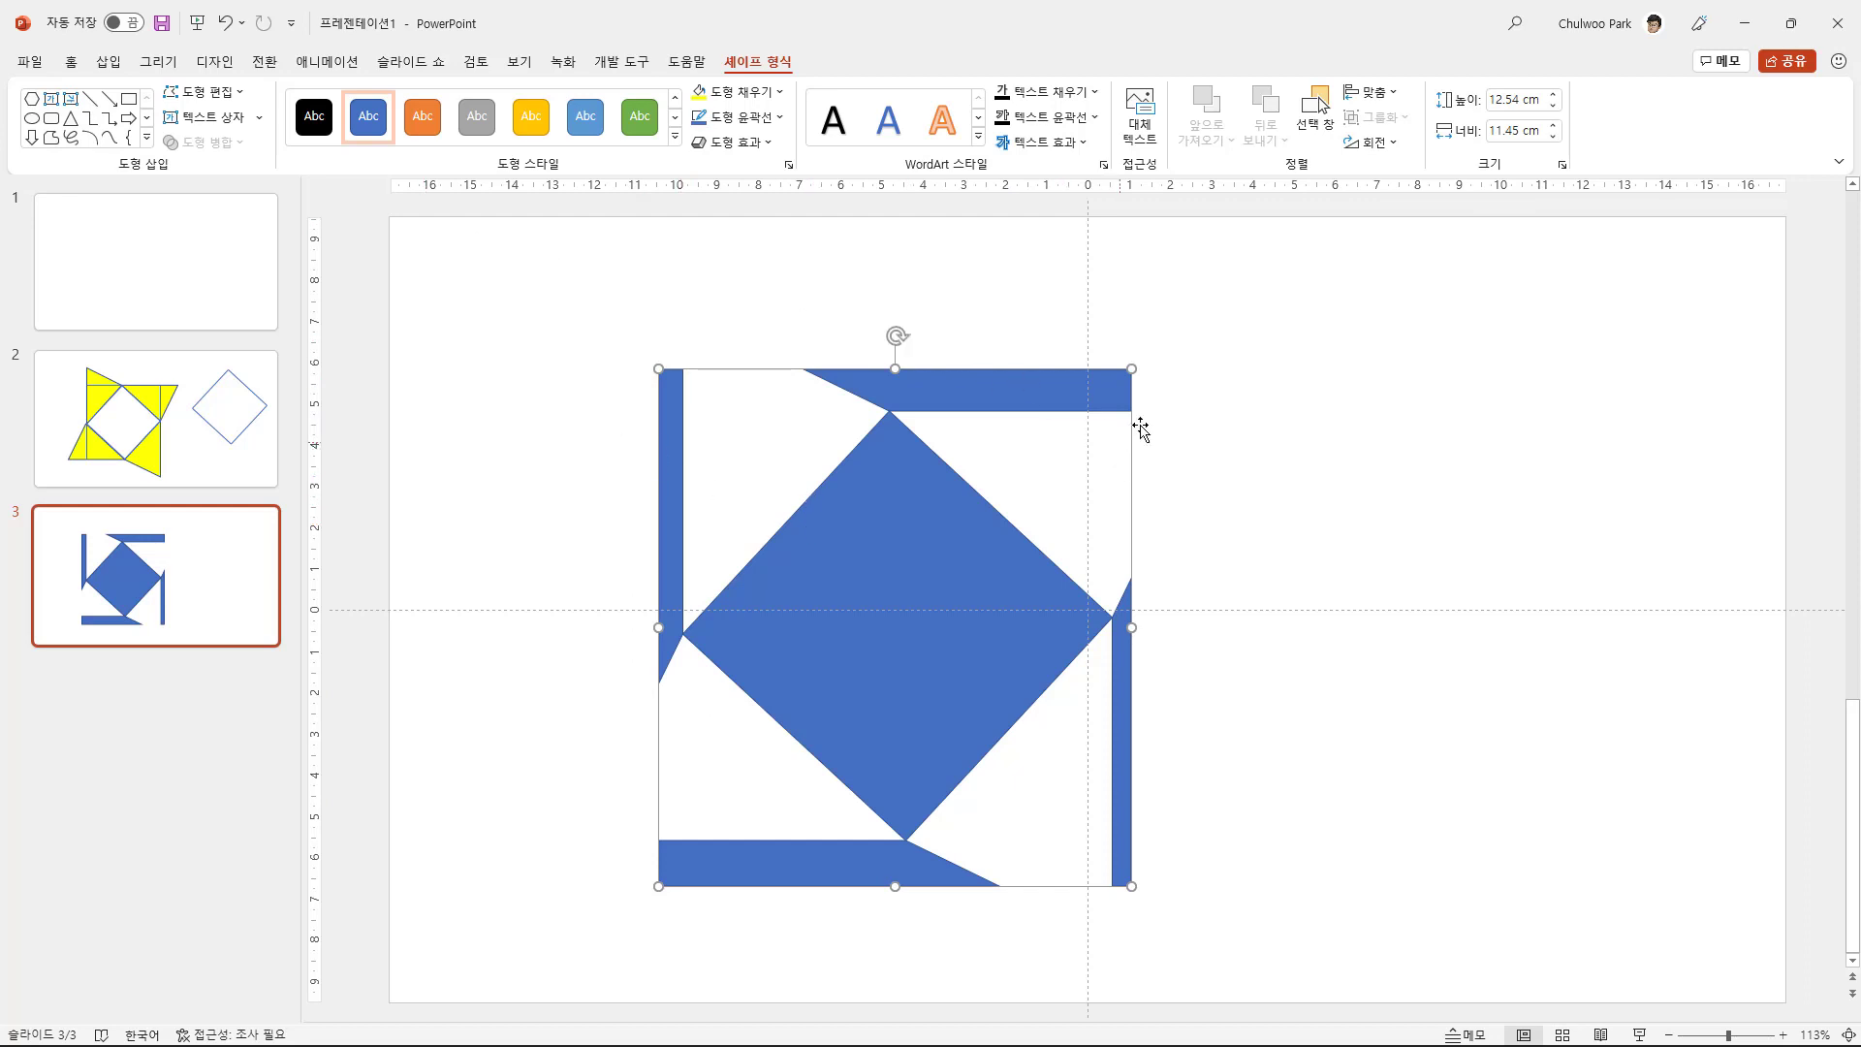
Shift the subtracted blue shape slightly sideways, and undo both this move and the subtraction.
mouse_move(887, 649)
left_mouse_down()
mouse_move(1138, 595)
mouse_move(877, 636)
mouse_move(1238, 544)
mouse_move(828, 570)
mouse_move(872, 627)
mouse_move(980, 643)
mouse_move(921, 649)
left_mouse_up()
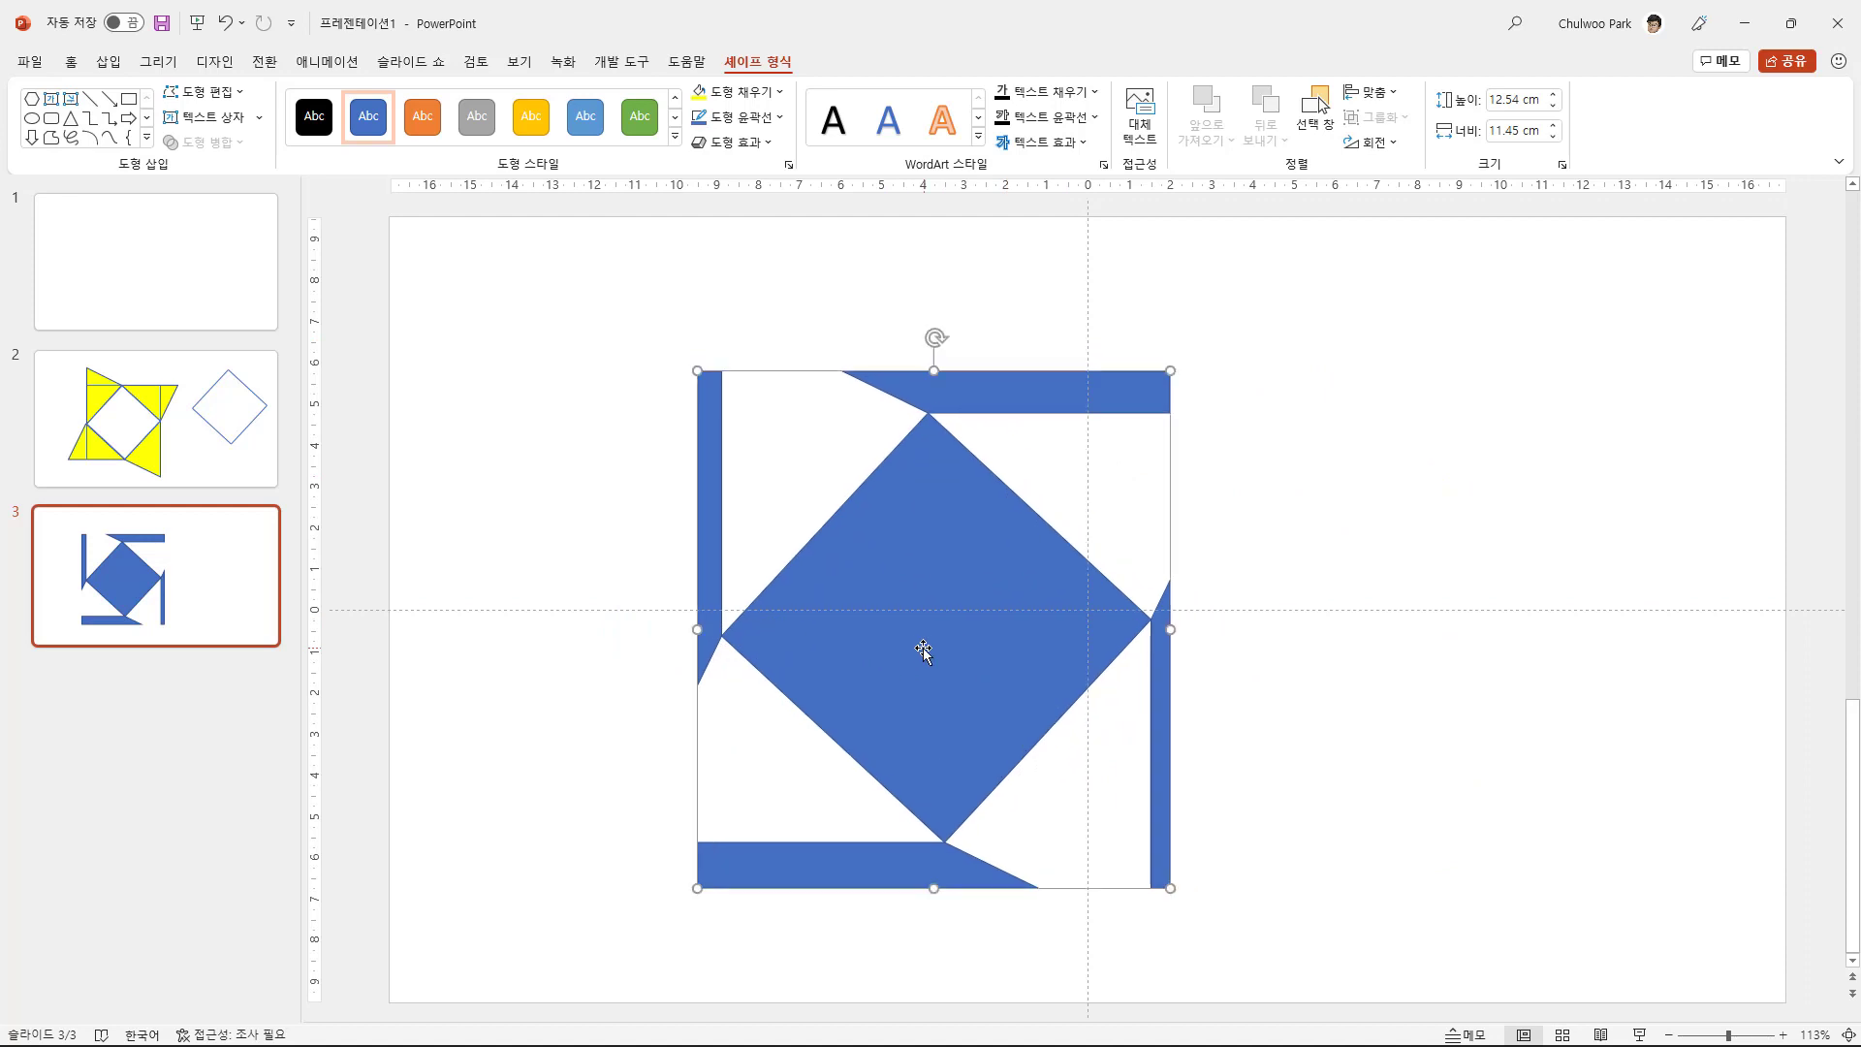
left_click(222, 24)
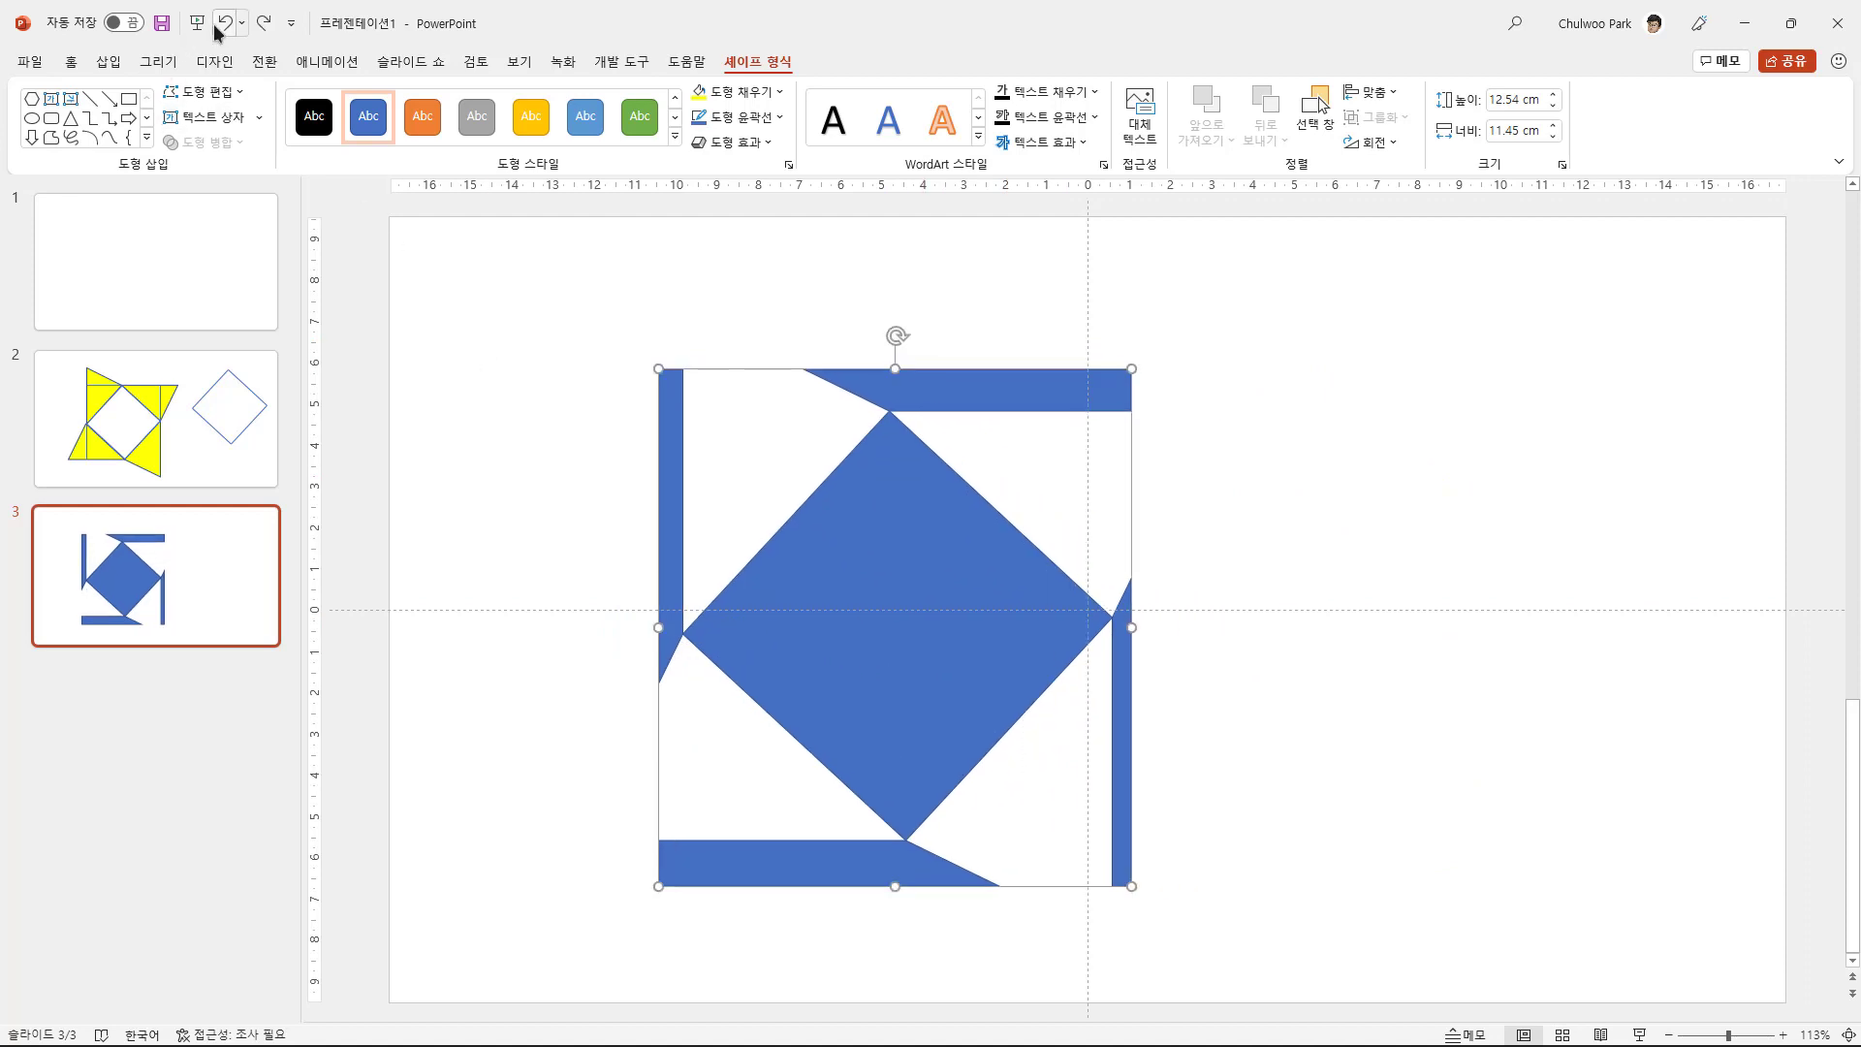
left_click(222, 25)
left_click(1367, 418)
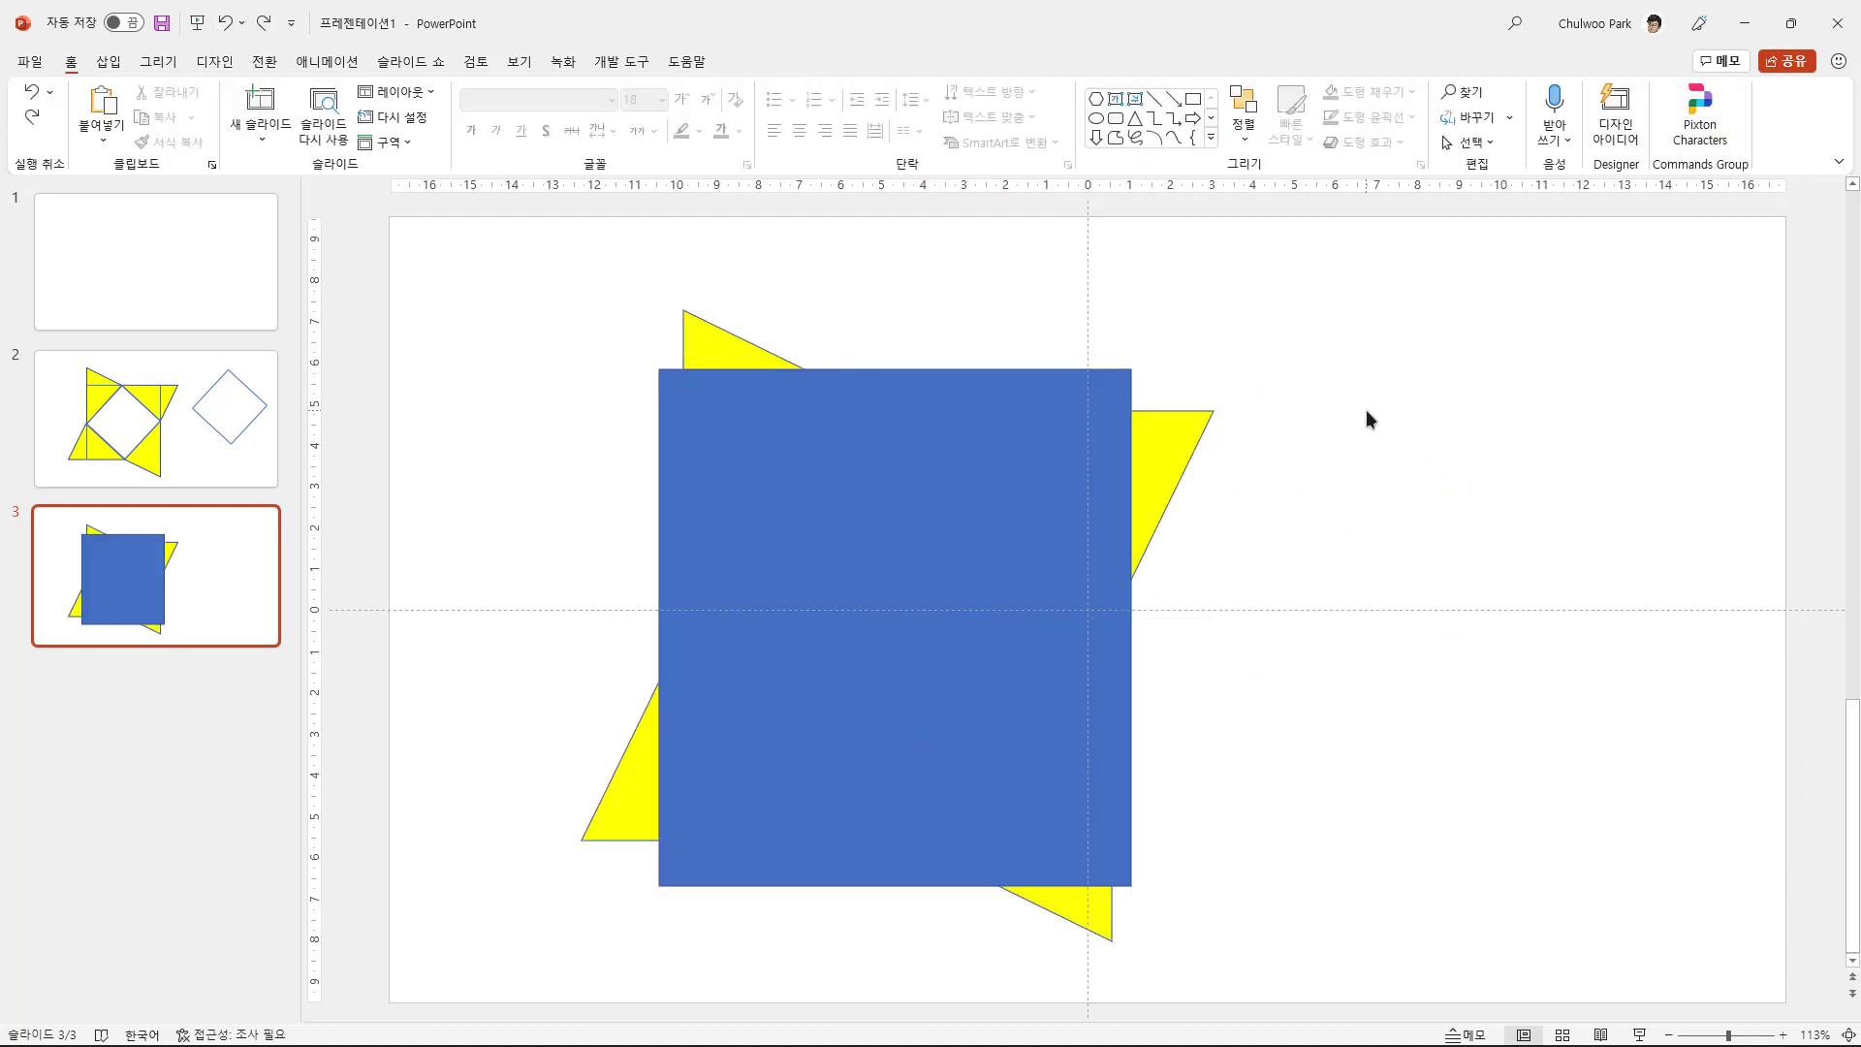
Resize the blue rectangle to 10.42 cm by 10.42 cm so its edges align with the triangles' outer edges.
left_click(797, 565)
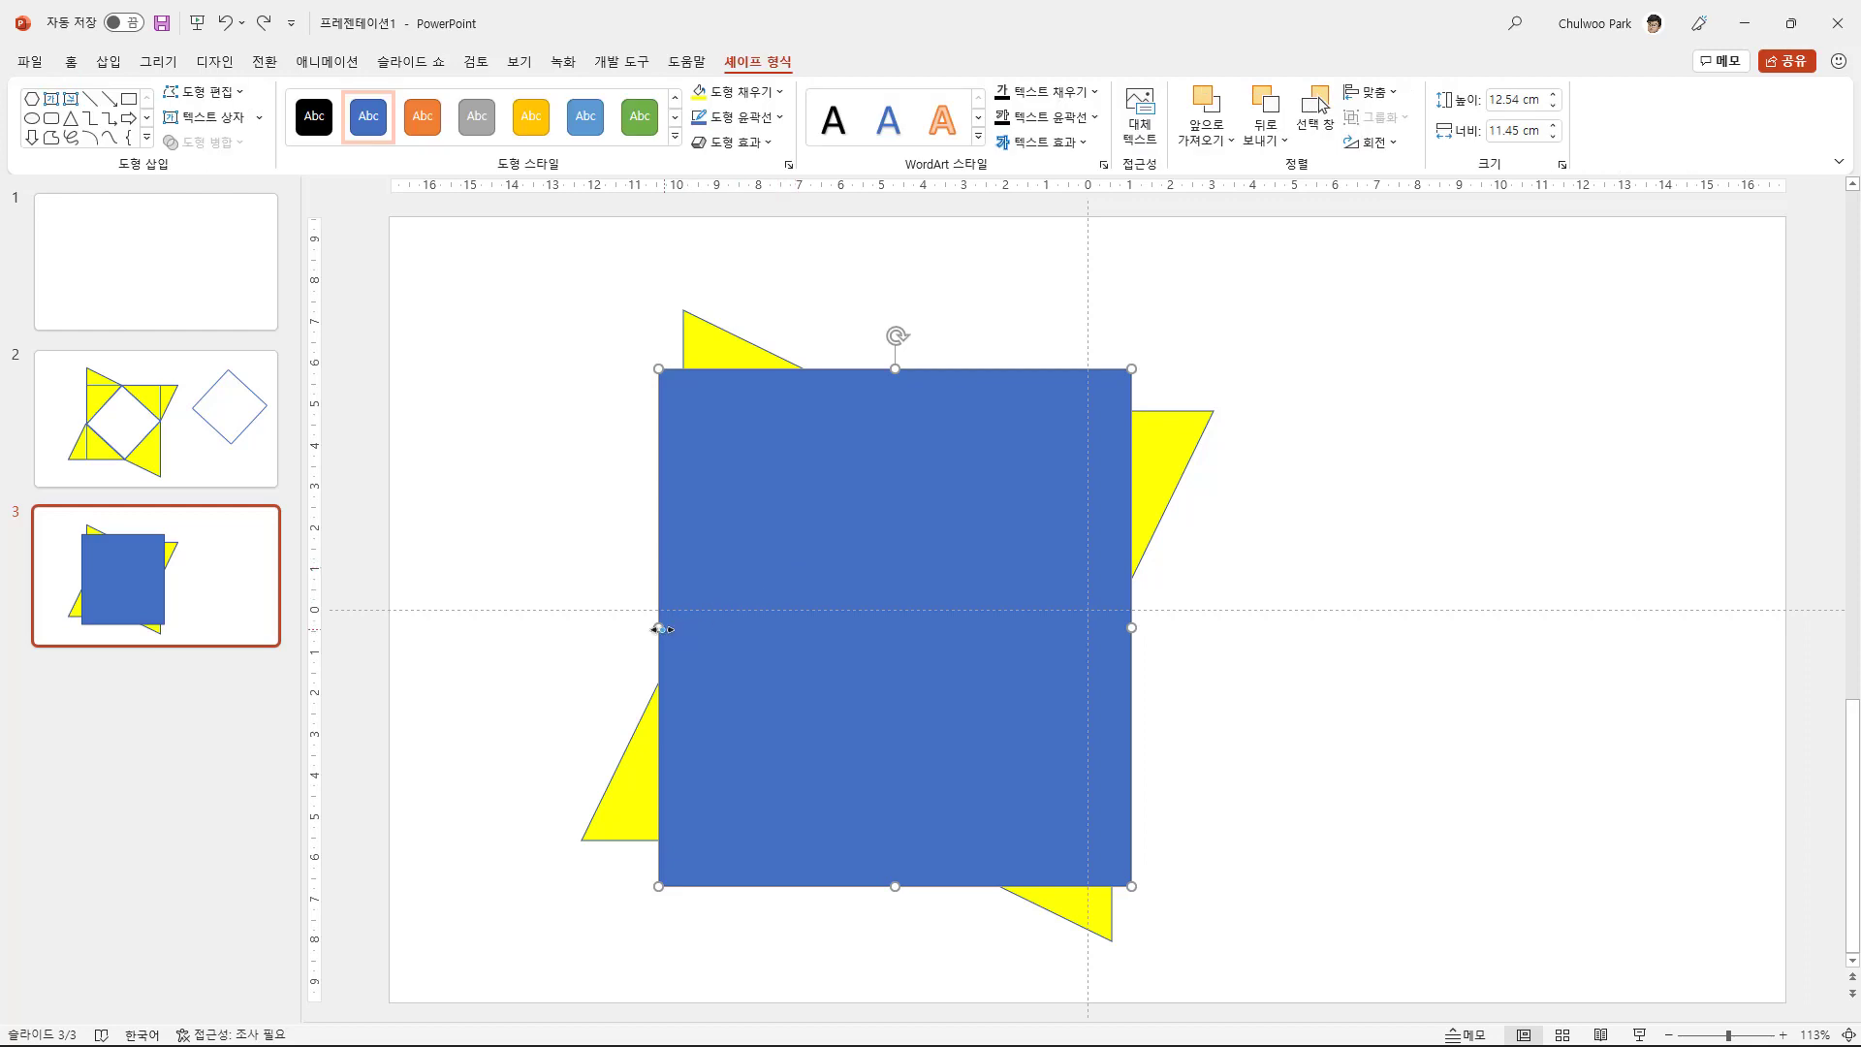
left_click_drag(660, 629, 684, 629)
left_click_drag(1131, 628, 1103, 613)
left_click_drag(897, 369, 897, 410)
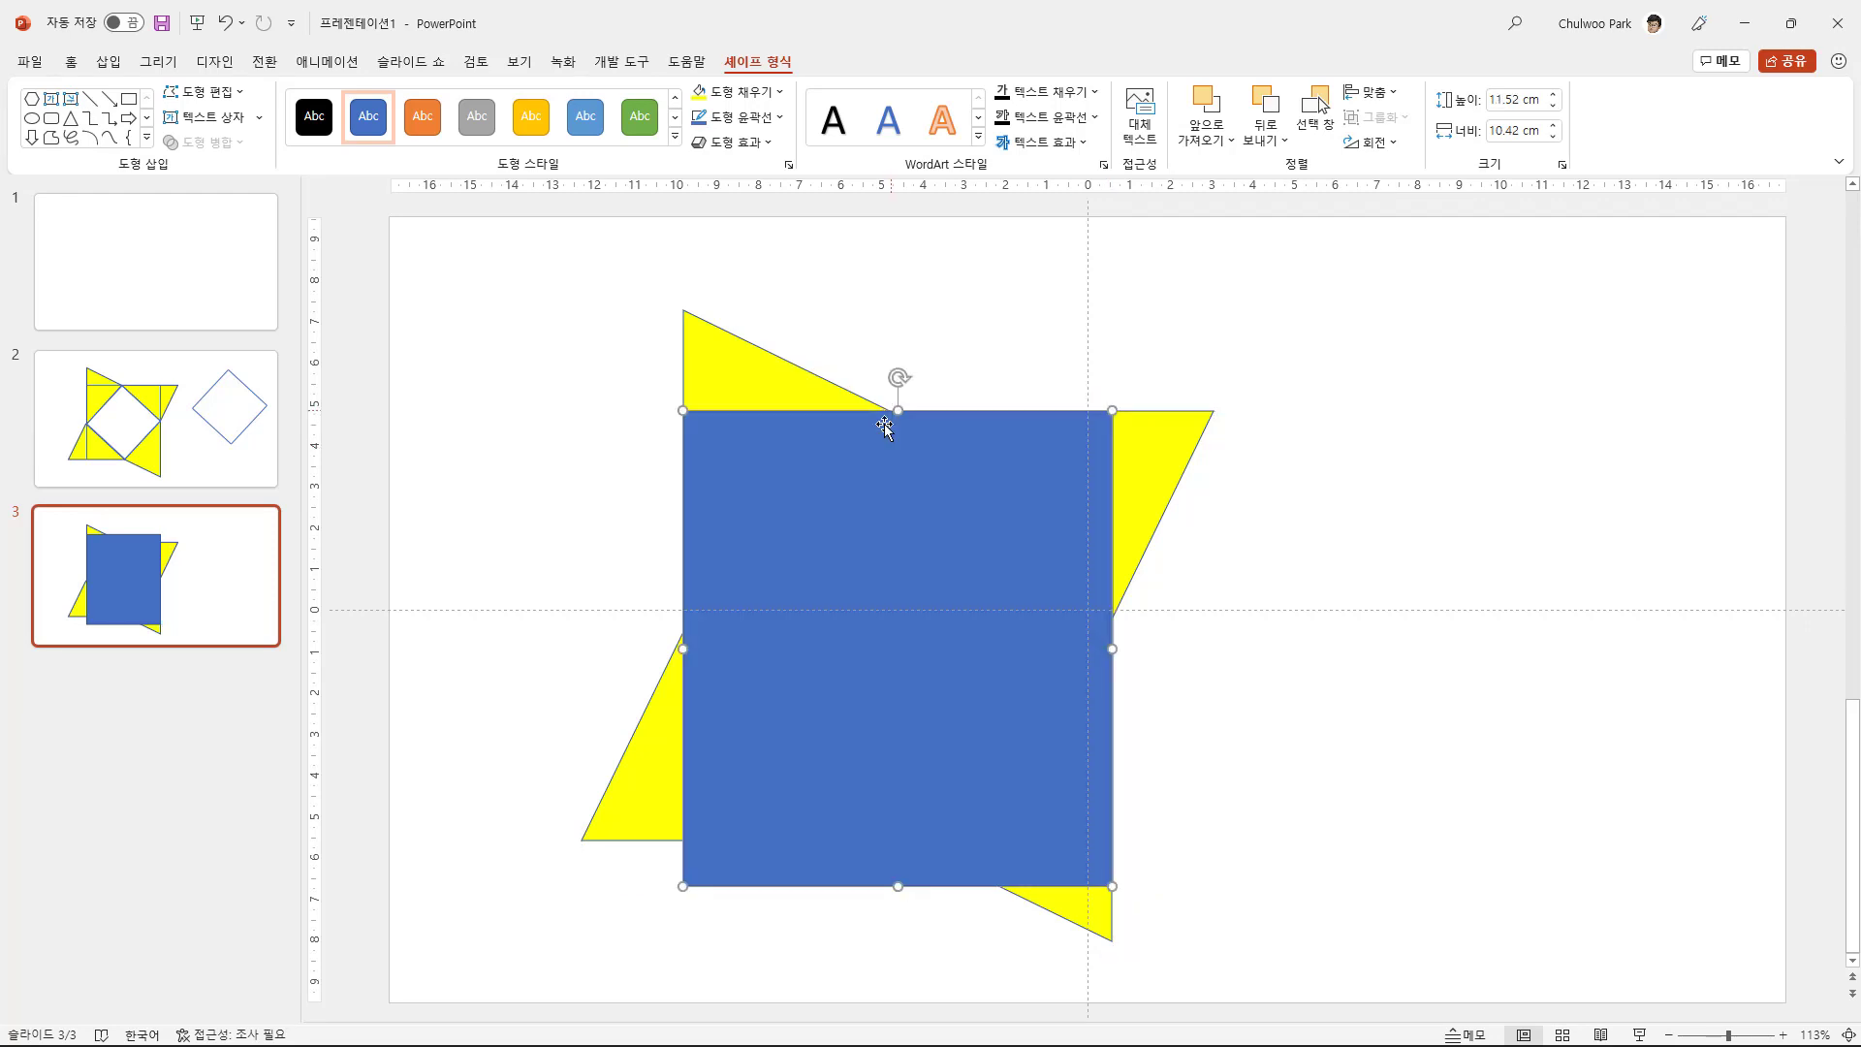
left_click_drag(897, 886, 900, 840)
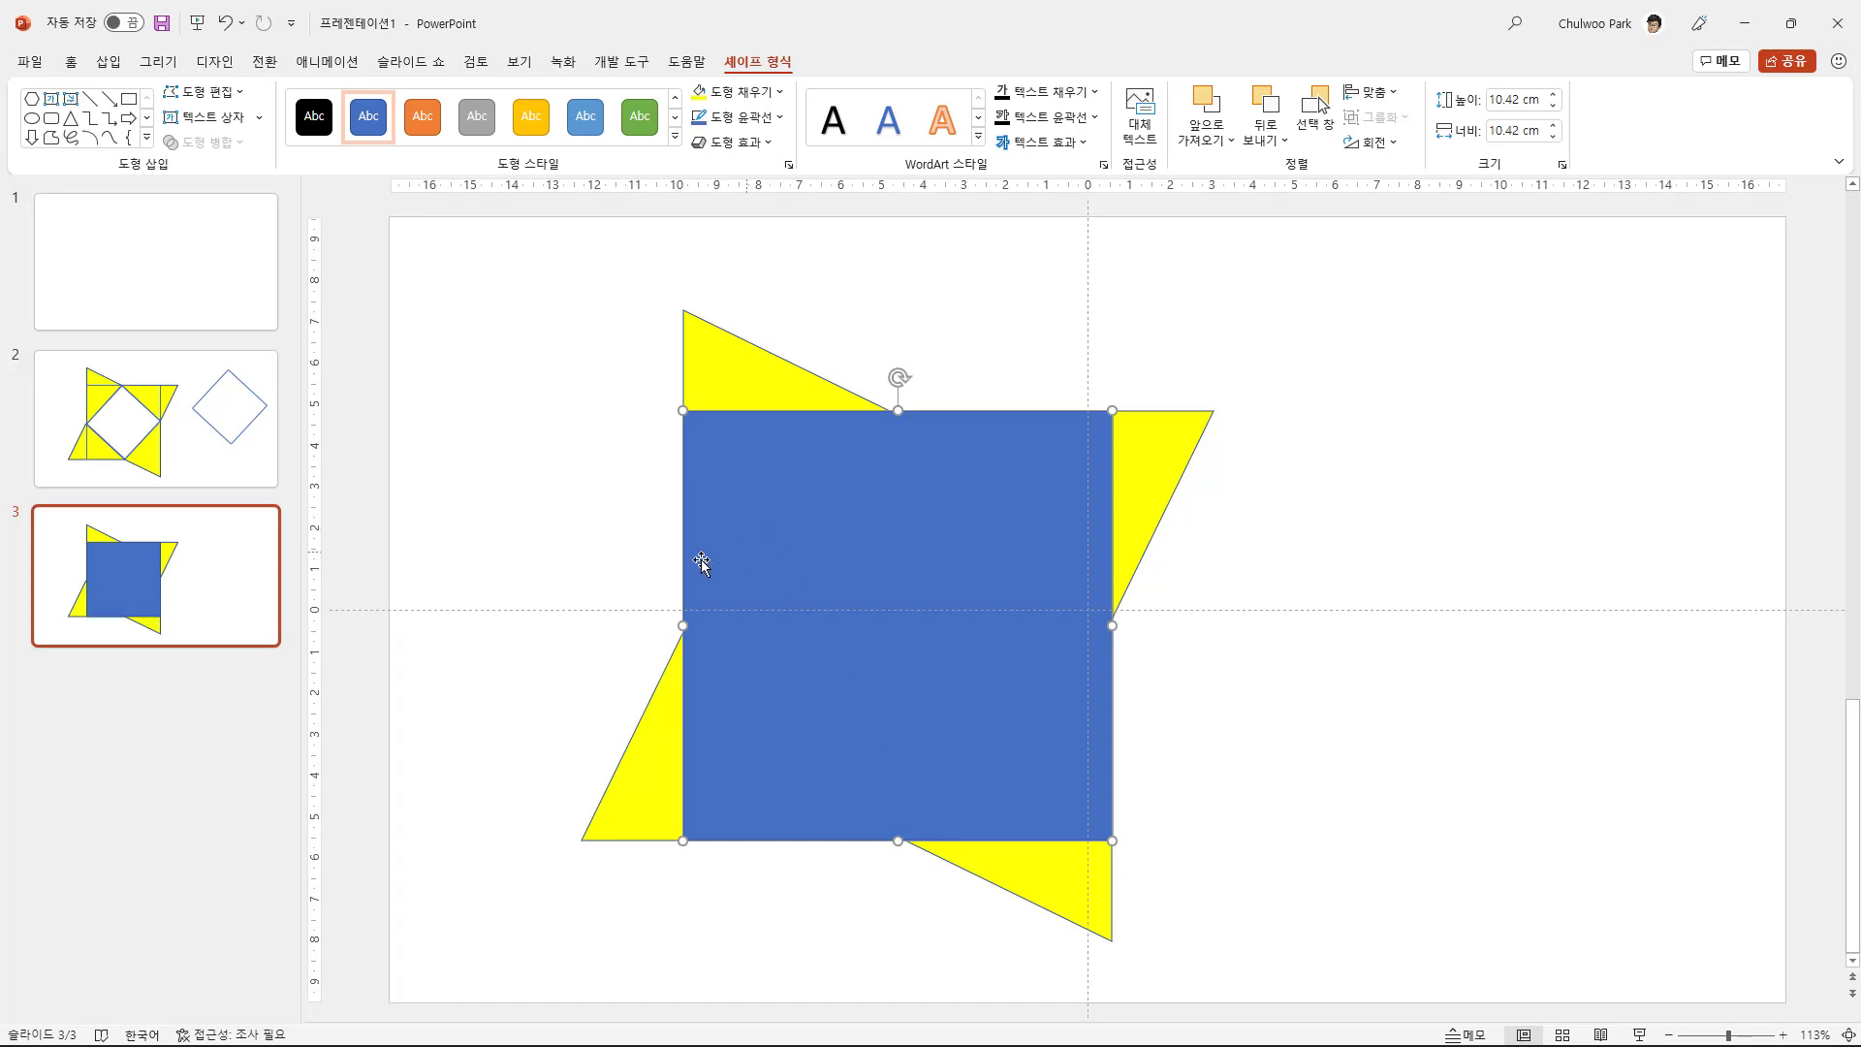
left_click(1419, 550)
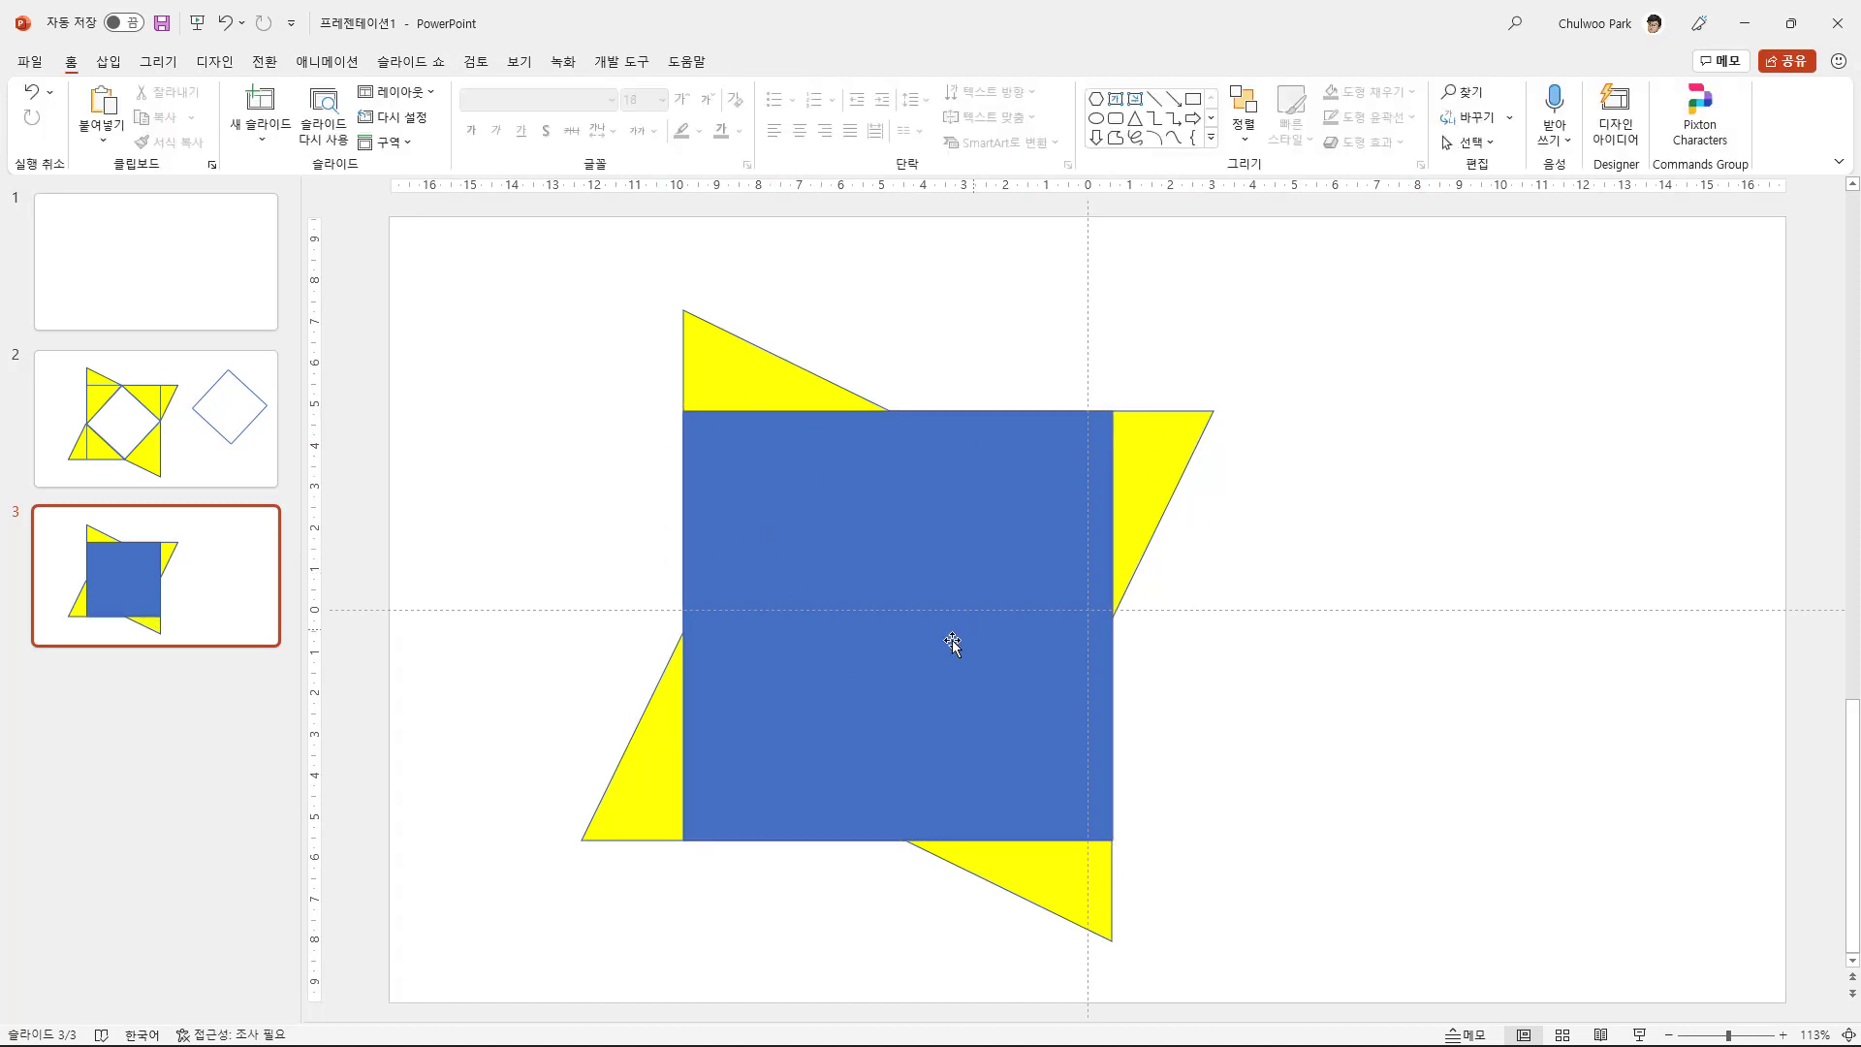
Try subtracting the upper-left triangle from the blue square, check the remaining edge, and undo the subtraction.
left_click(916, 646)
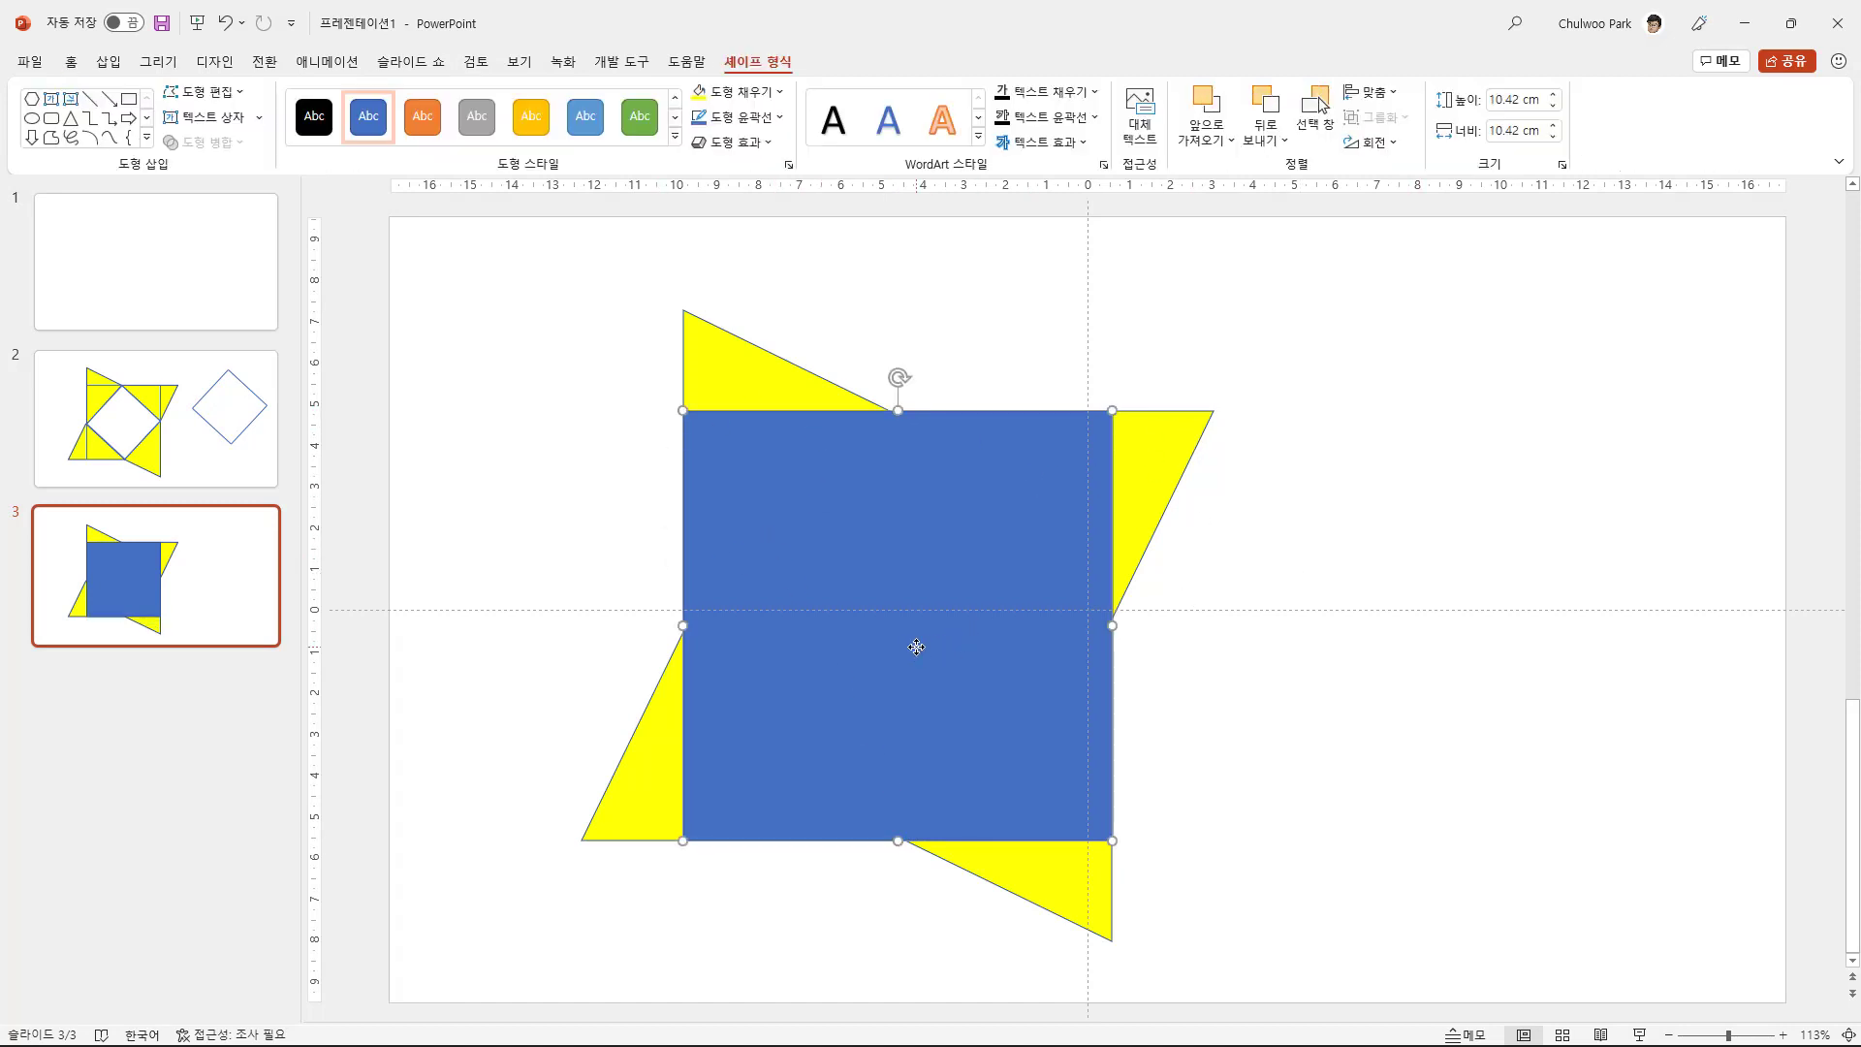
left_click(729, 380, "shift")
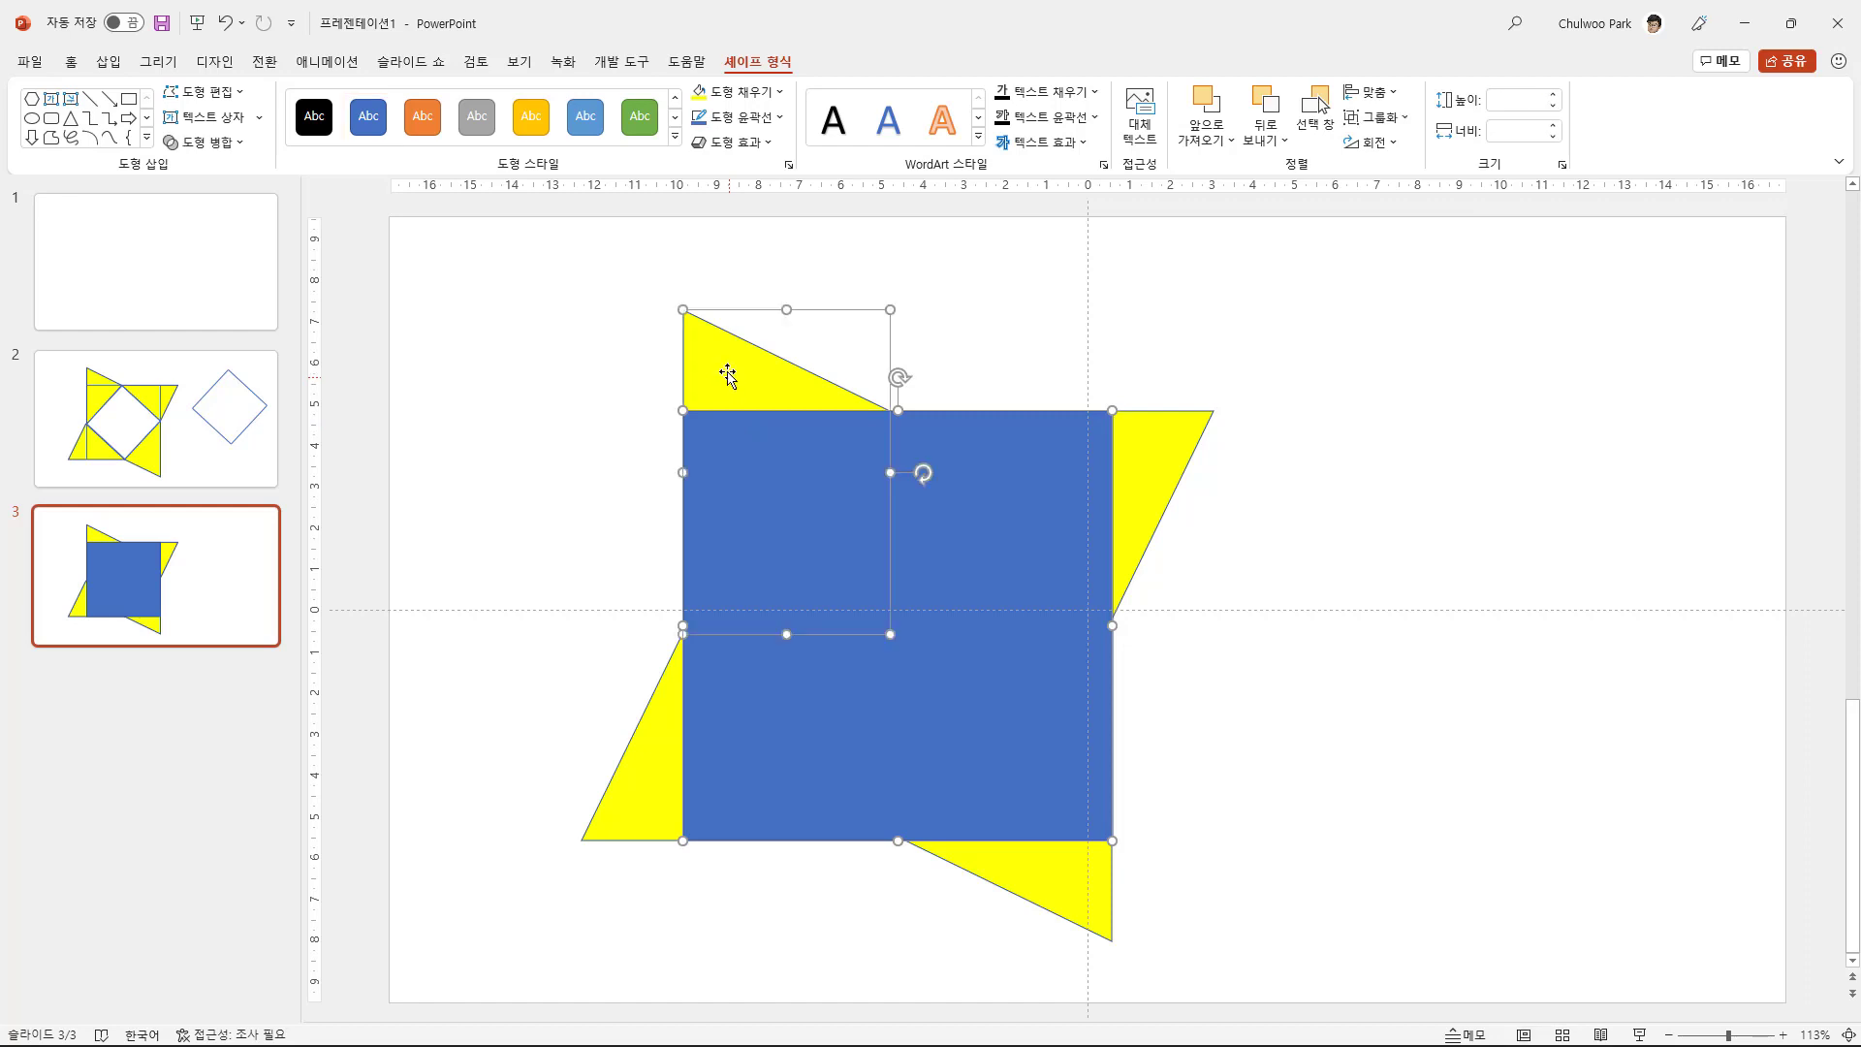
left_click(239, 143)
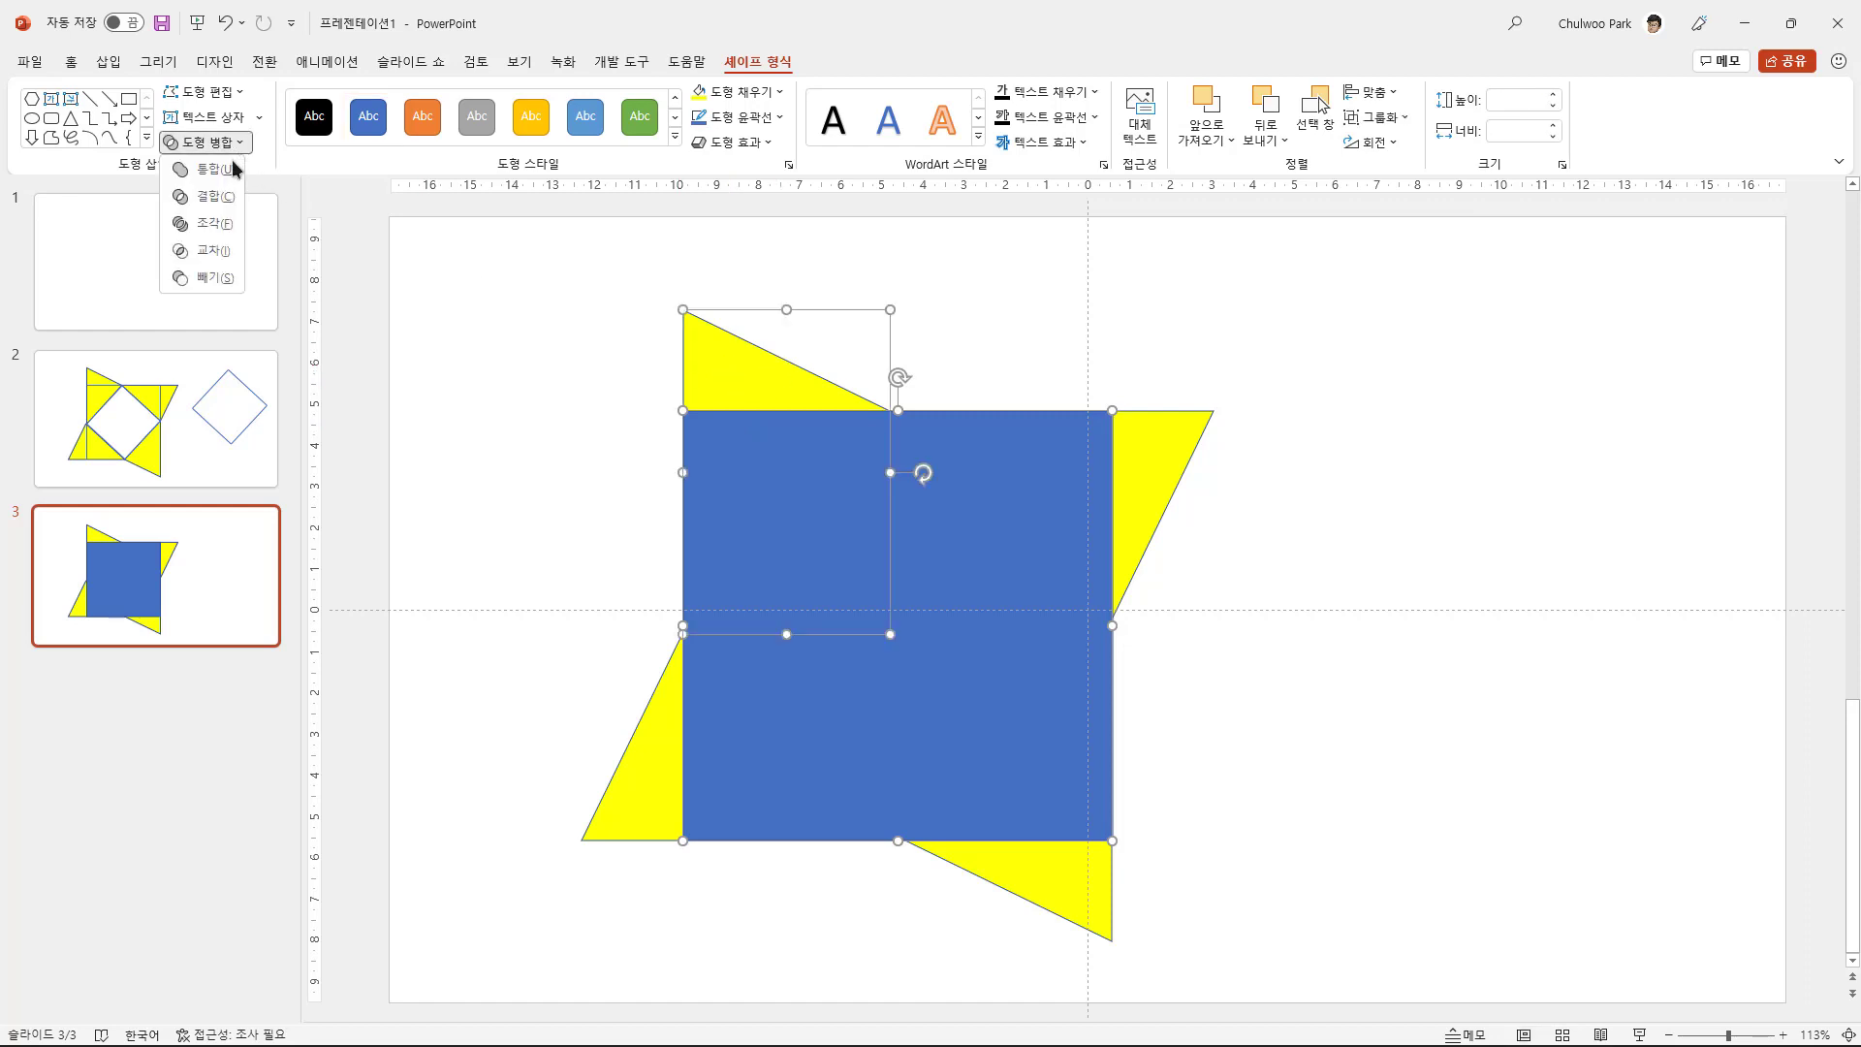
left_click(215, 278)
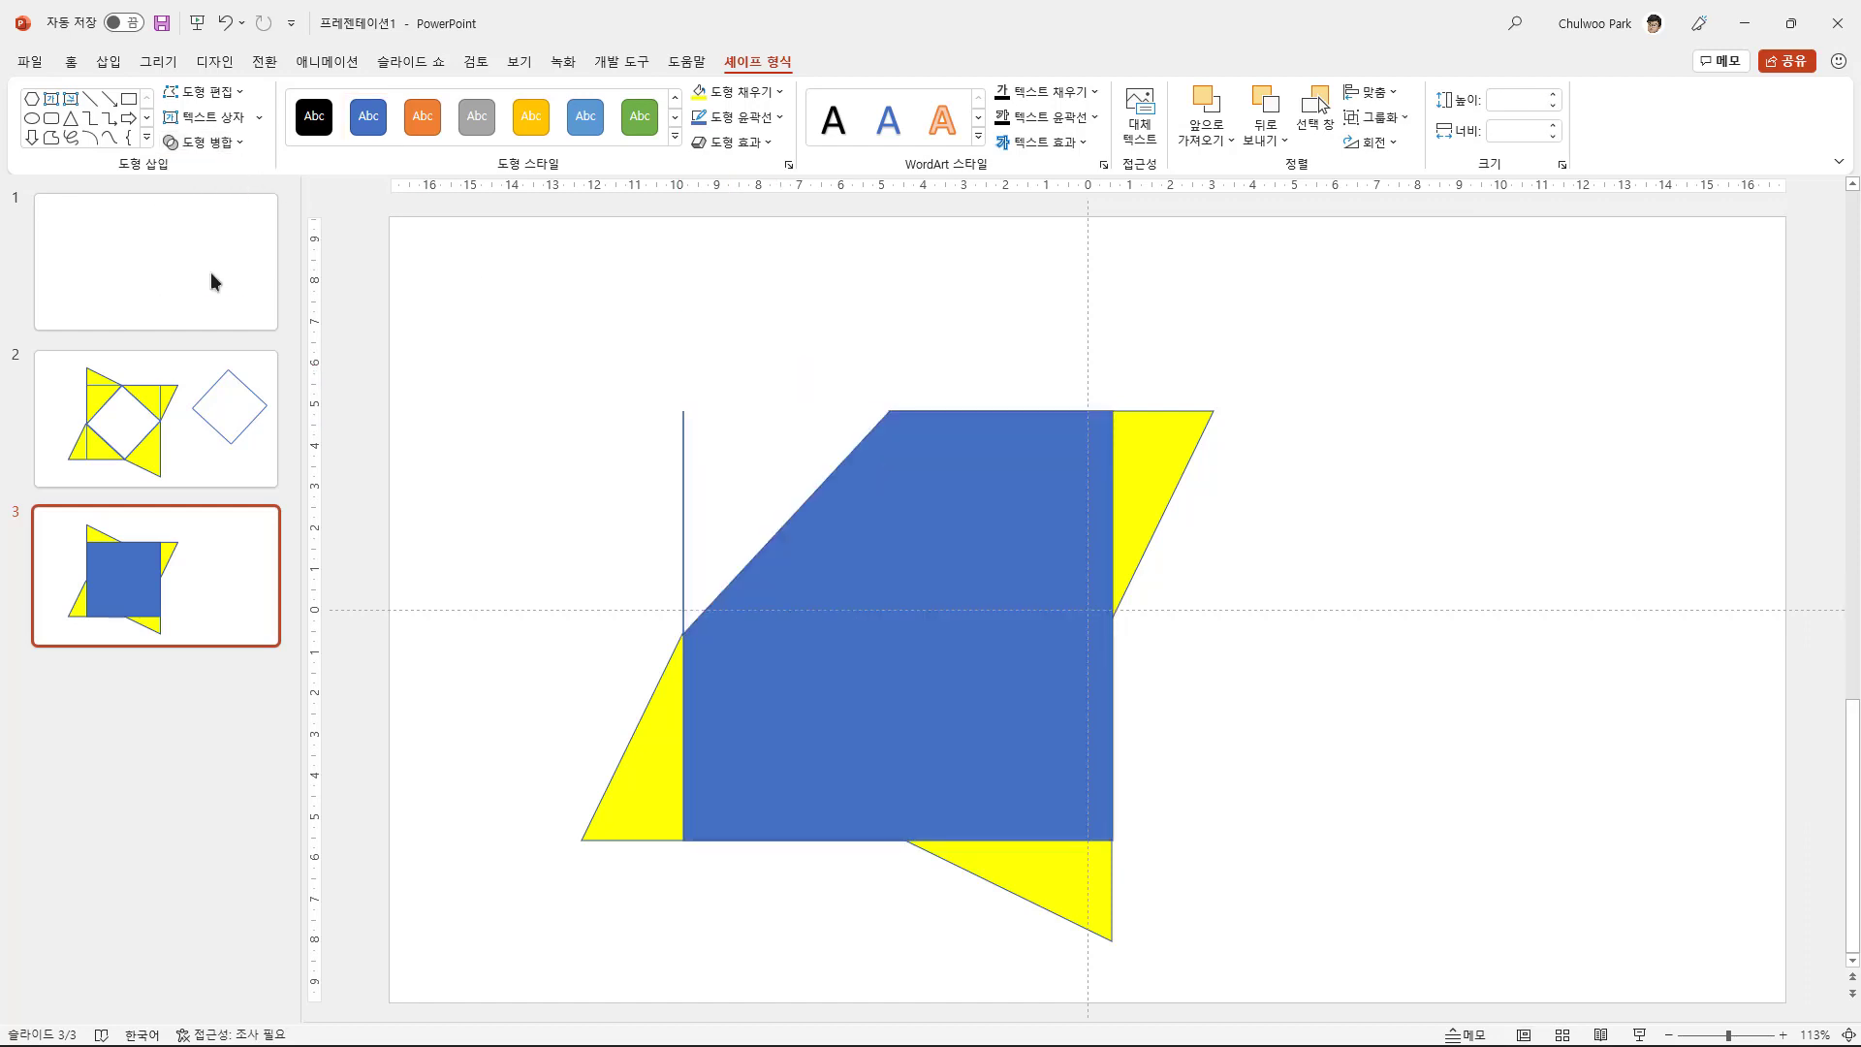
left_click(588, 467)
left_click(684, 502)
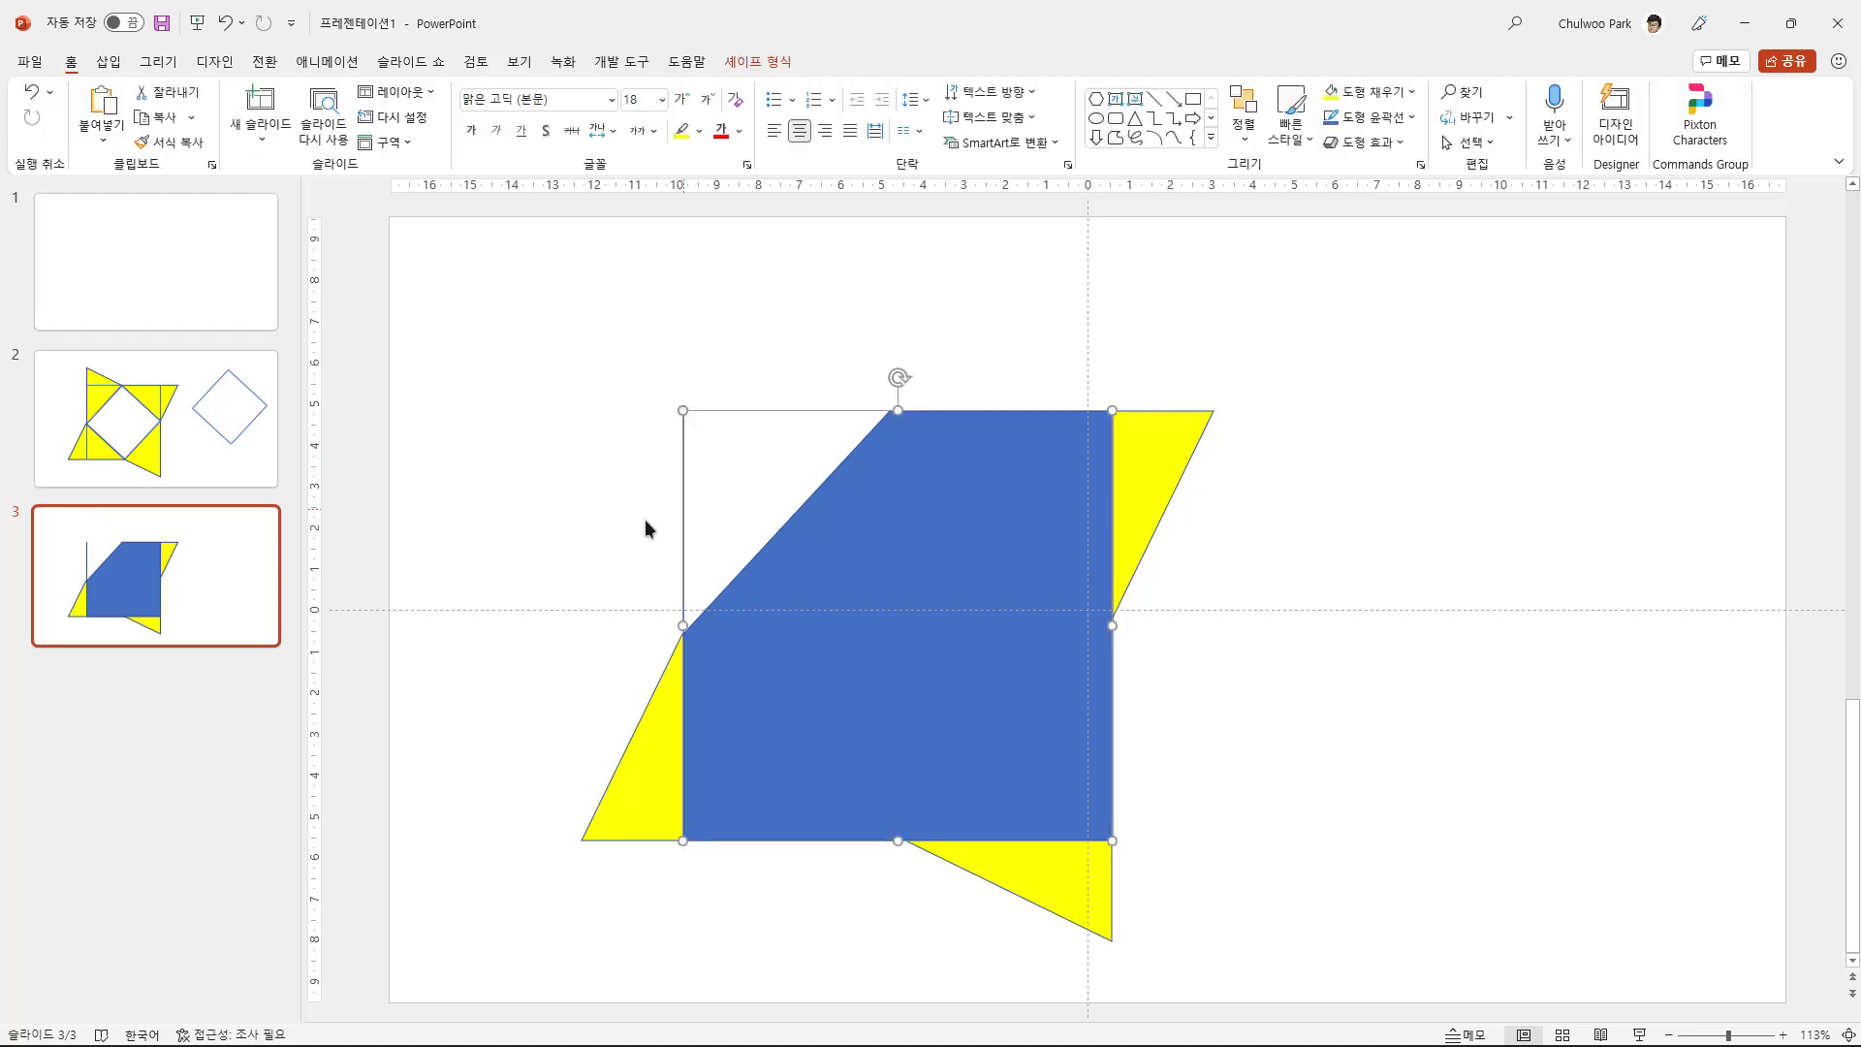
mouse_move(853, 640)
left_mouse_down()
mouse_move(1121, 498)
mouse_move(902, 561)
mouse_move(853, 640)
left_mouse_up()
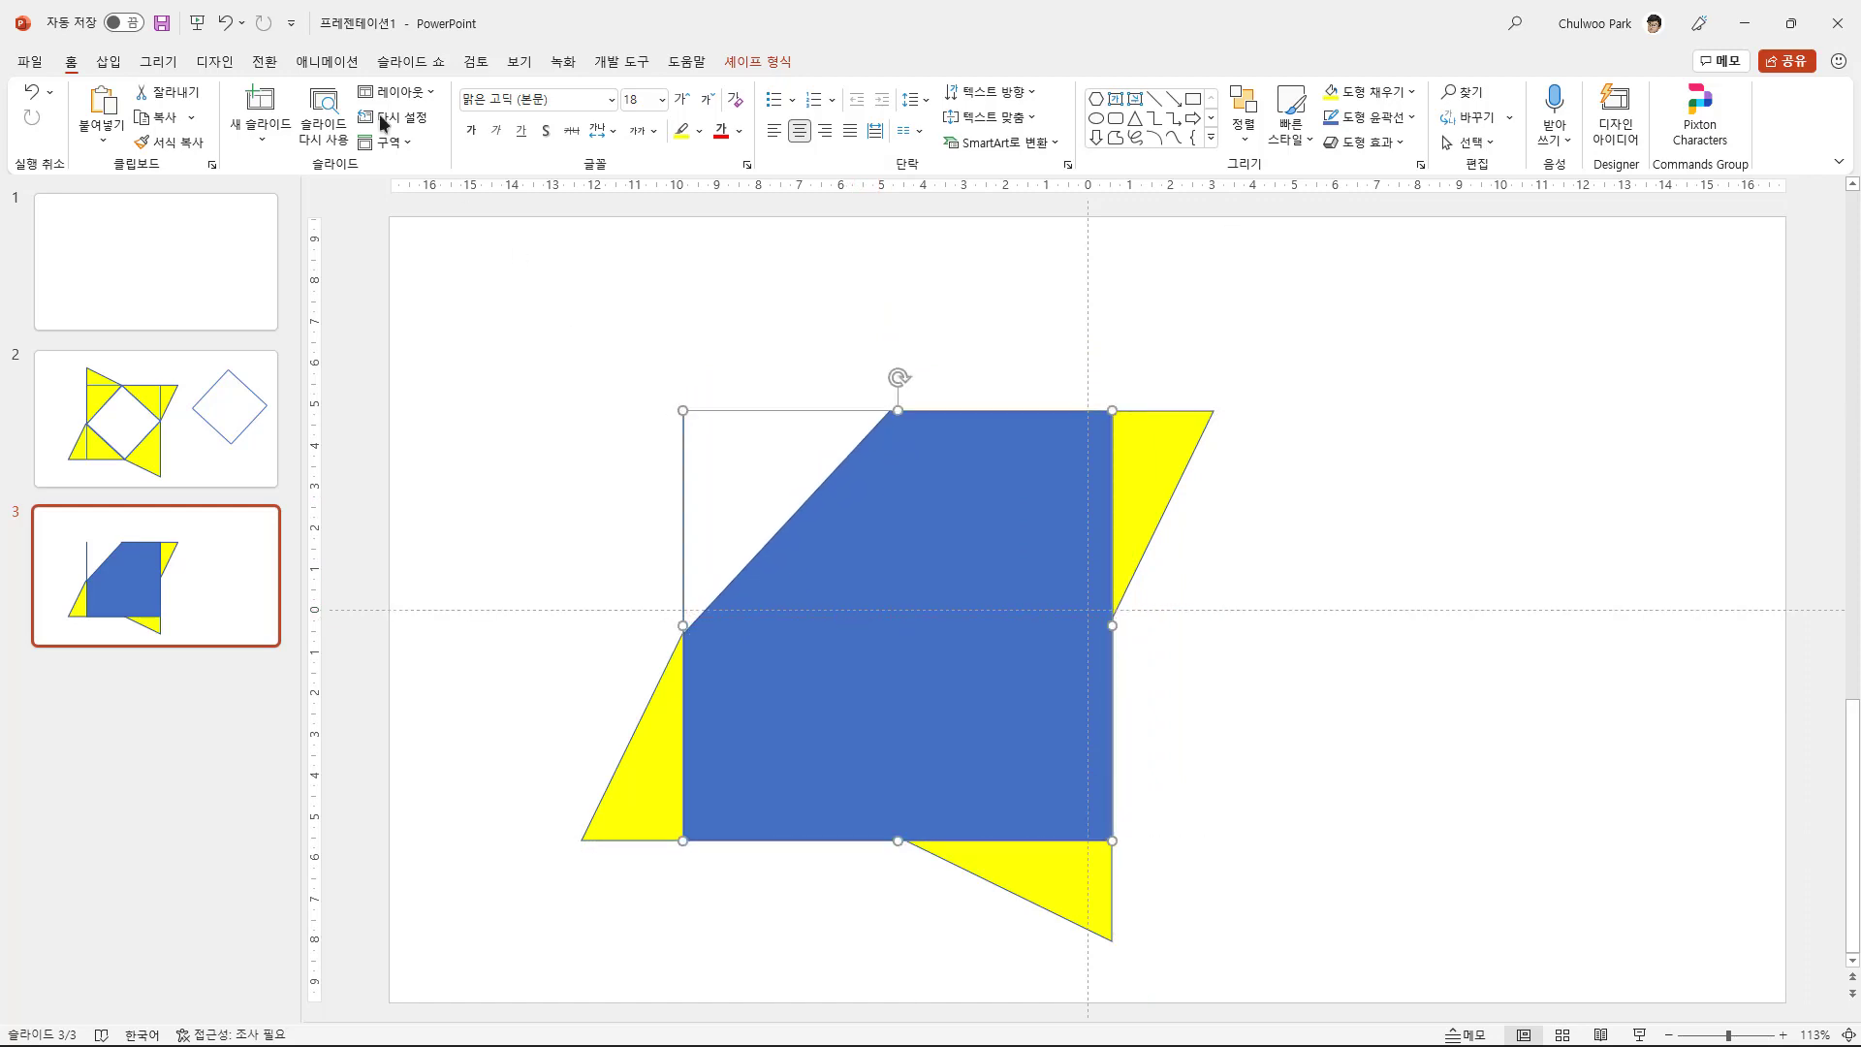
left_click(225, 22)
left_click(619, 525)
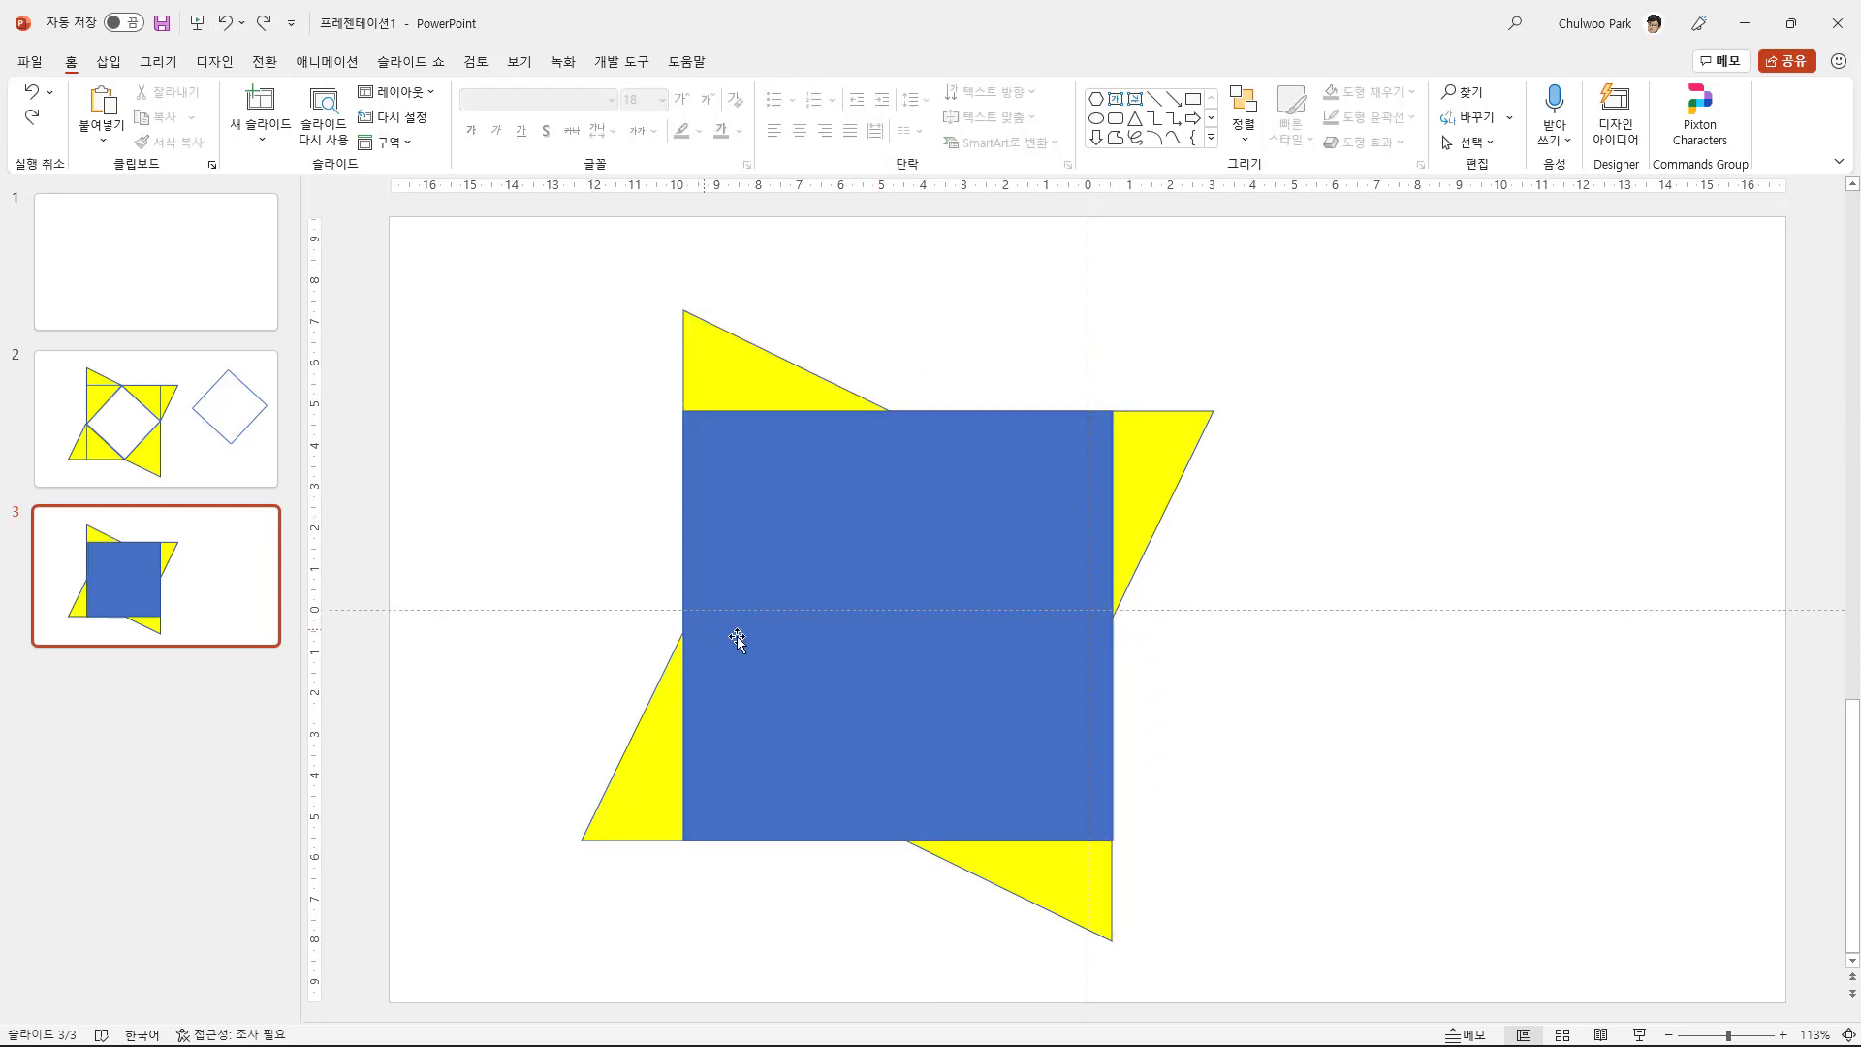
Nudge the blue square's left edge to line up with the upper-left triangle's vertical edge.
left_click(737, 636)
mouse_move(683, 627)
left_mouse_down()
mouse_move(707, 626)
mouse_move(682, 626)
left_mouse_up()
left_click(621, 544)
left_click(844, 549)
left_click(732, 378, "shift")
left_click(757, 64)
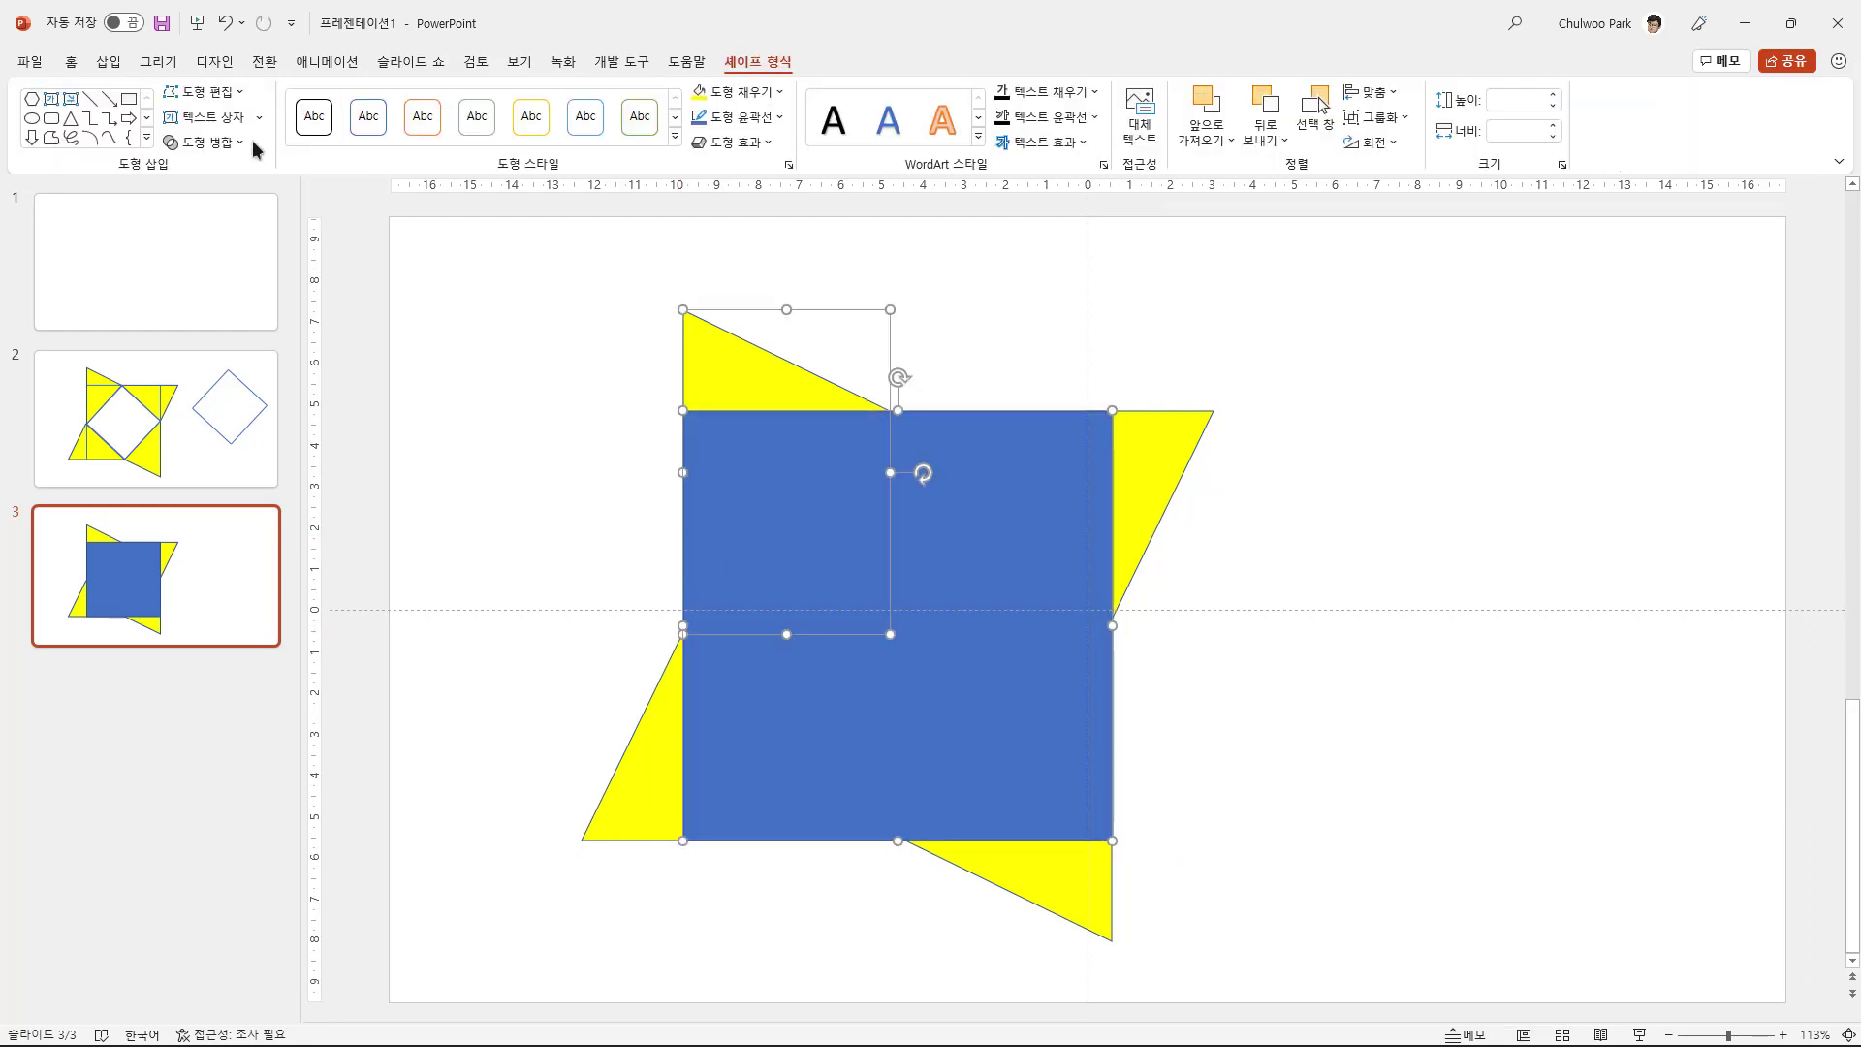
left_click(1050, 602)
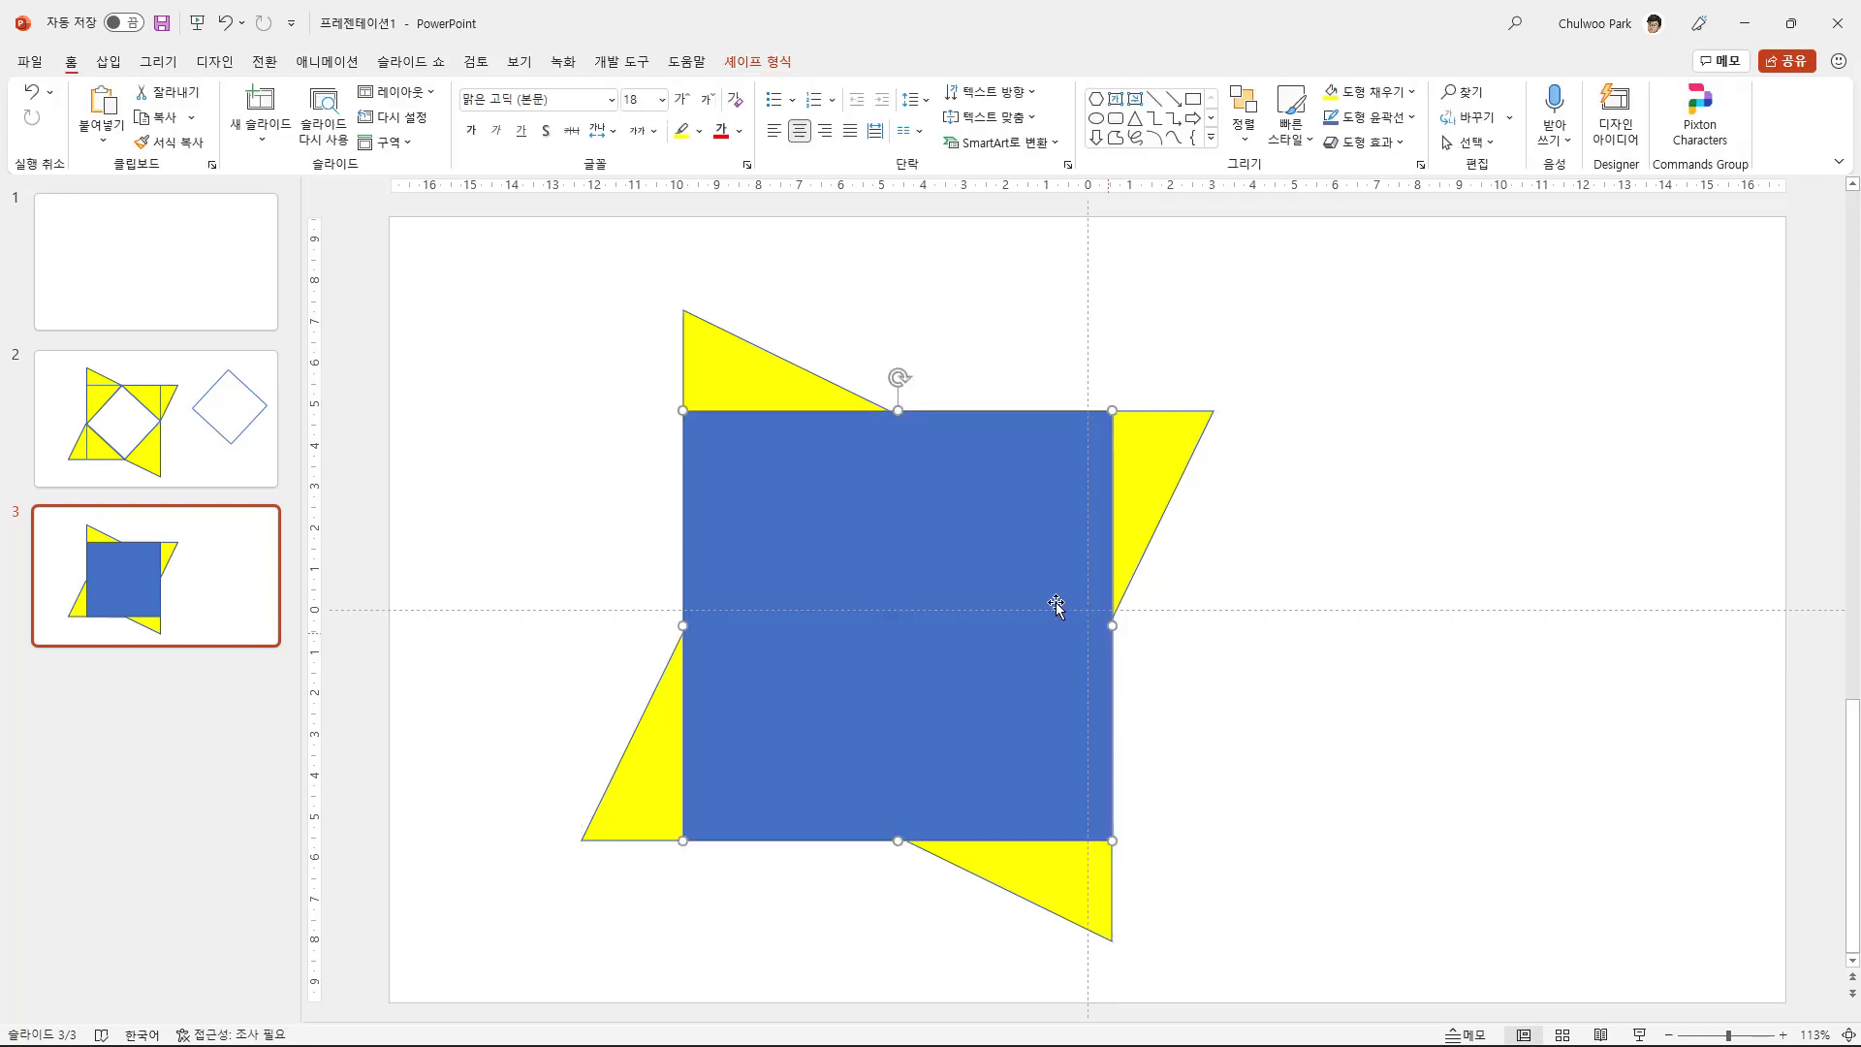
left_click(771, 64)
left_click(737, 116)
left_click(774, 324)
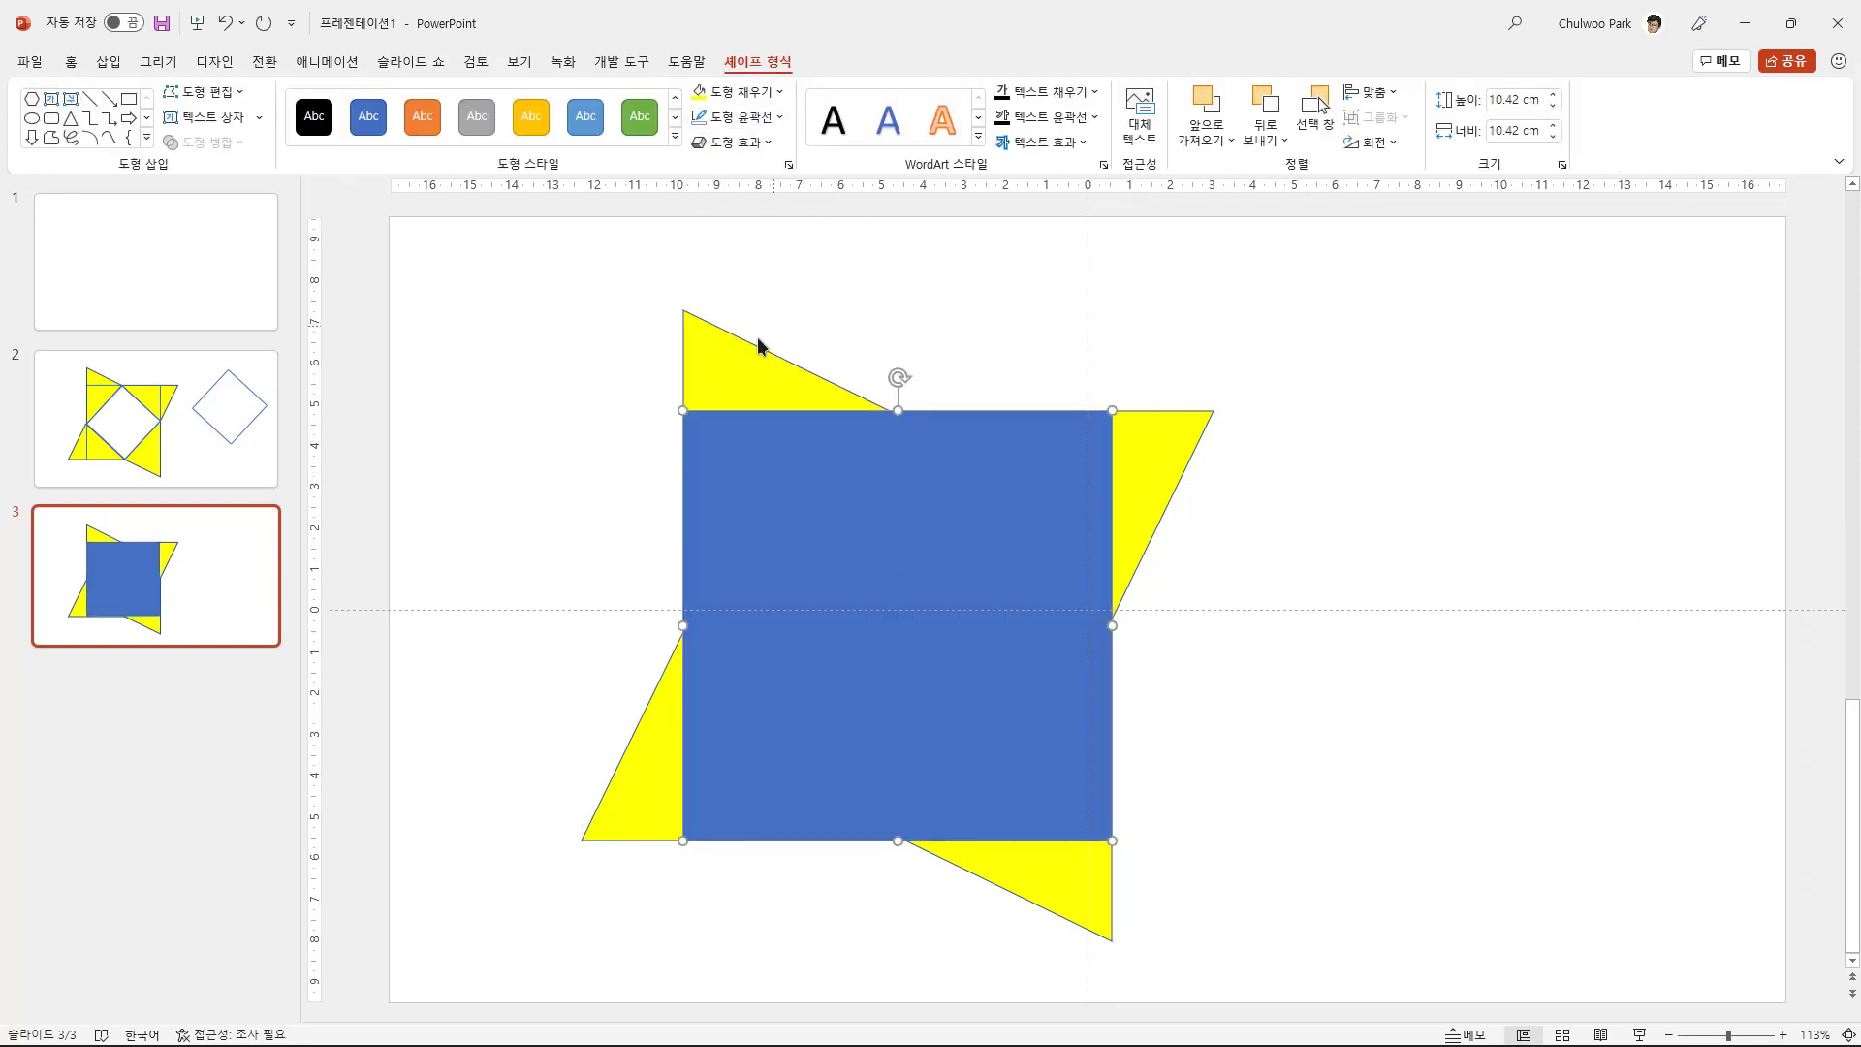
left_click(649, 392)
Subtract the upper-left yellow triangle from the blue square.
left_click(769, 485)
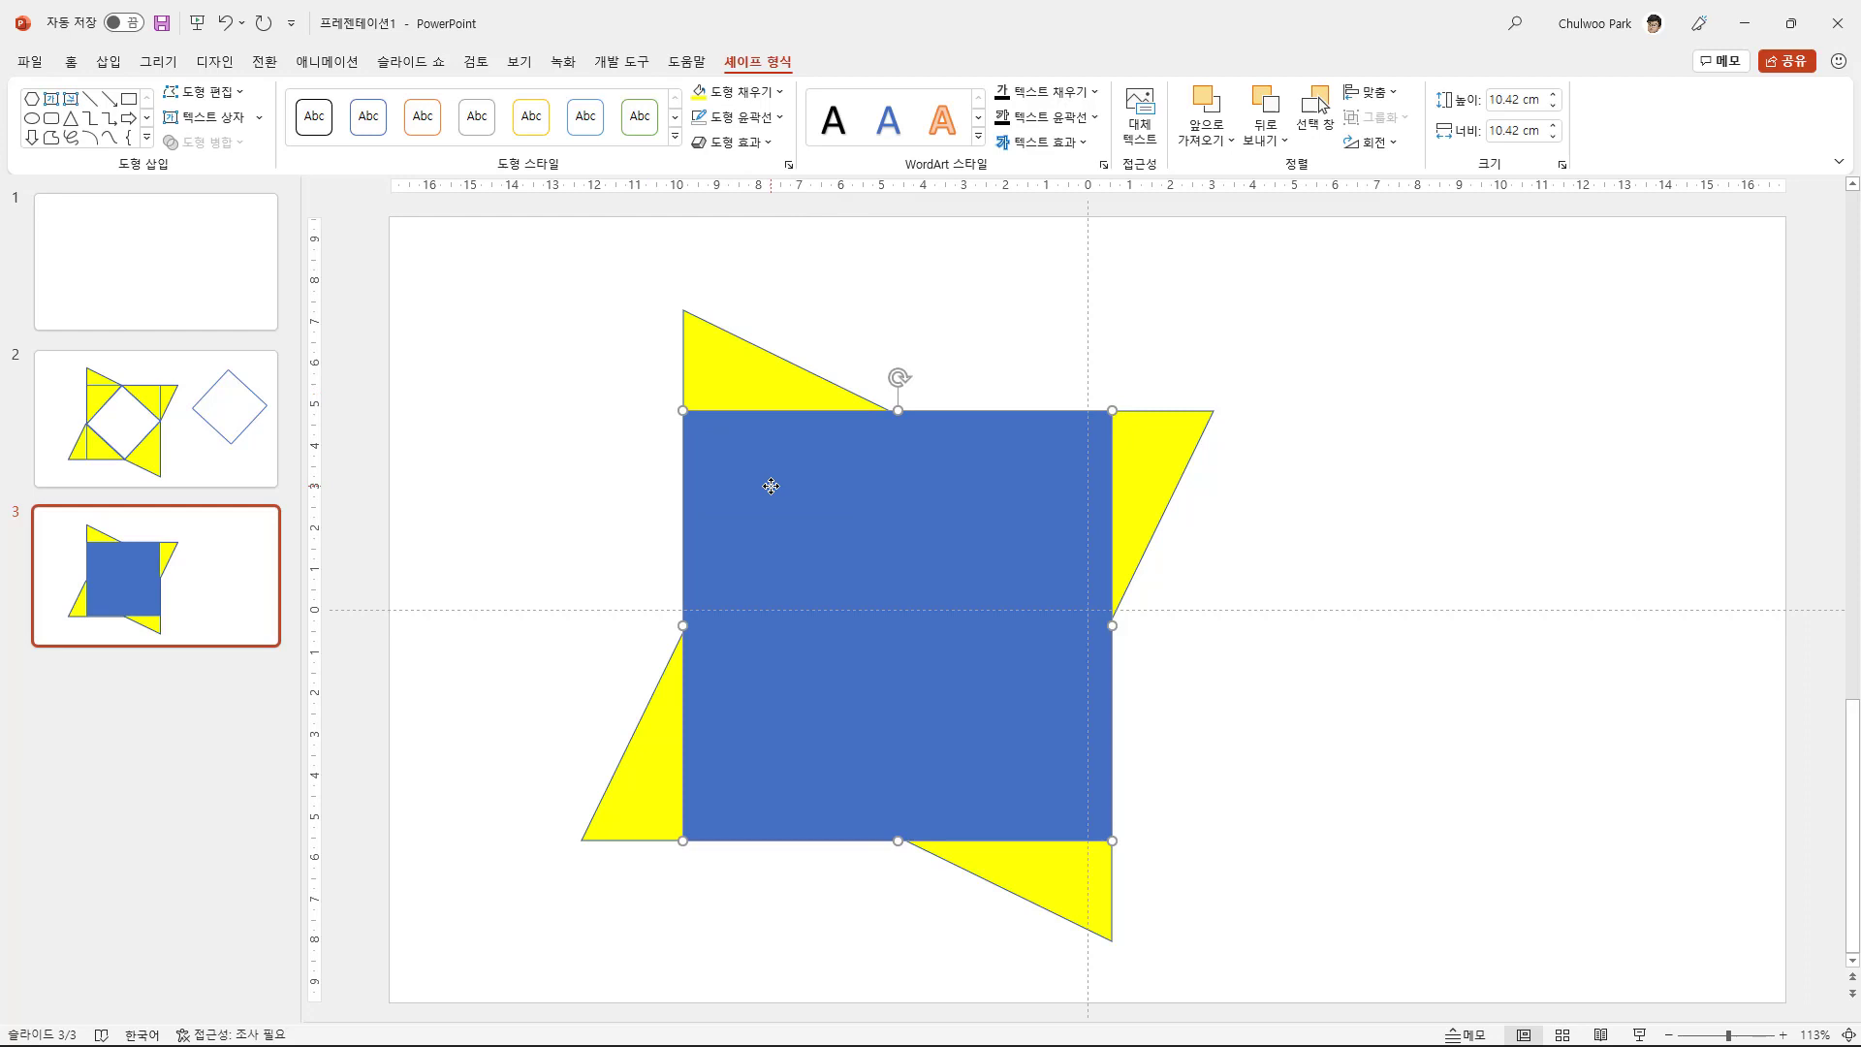
left_click(728, 382, "shift")
left_click(233, 142)
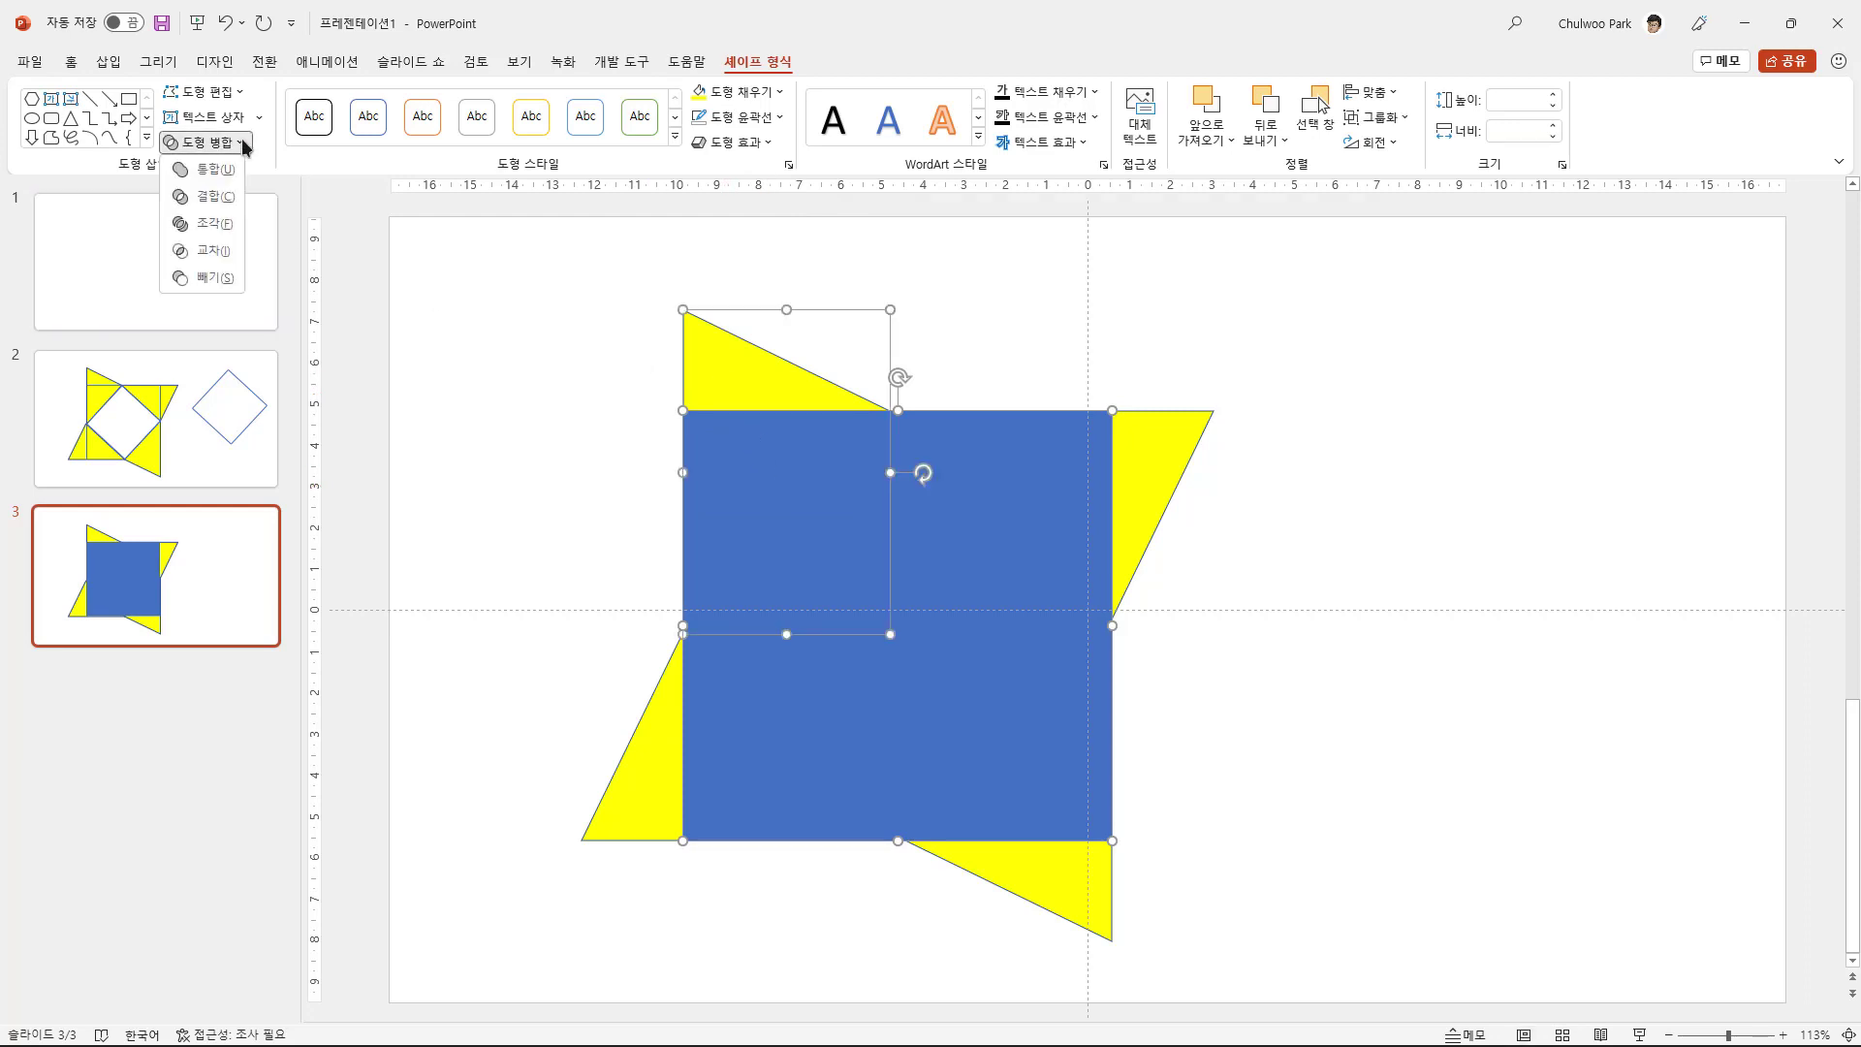
left_click(224, 275)
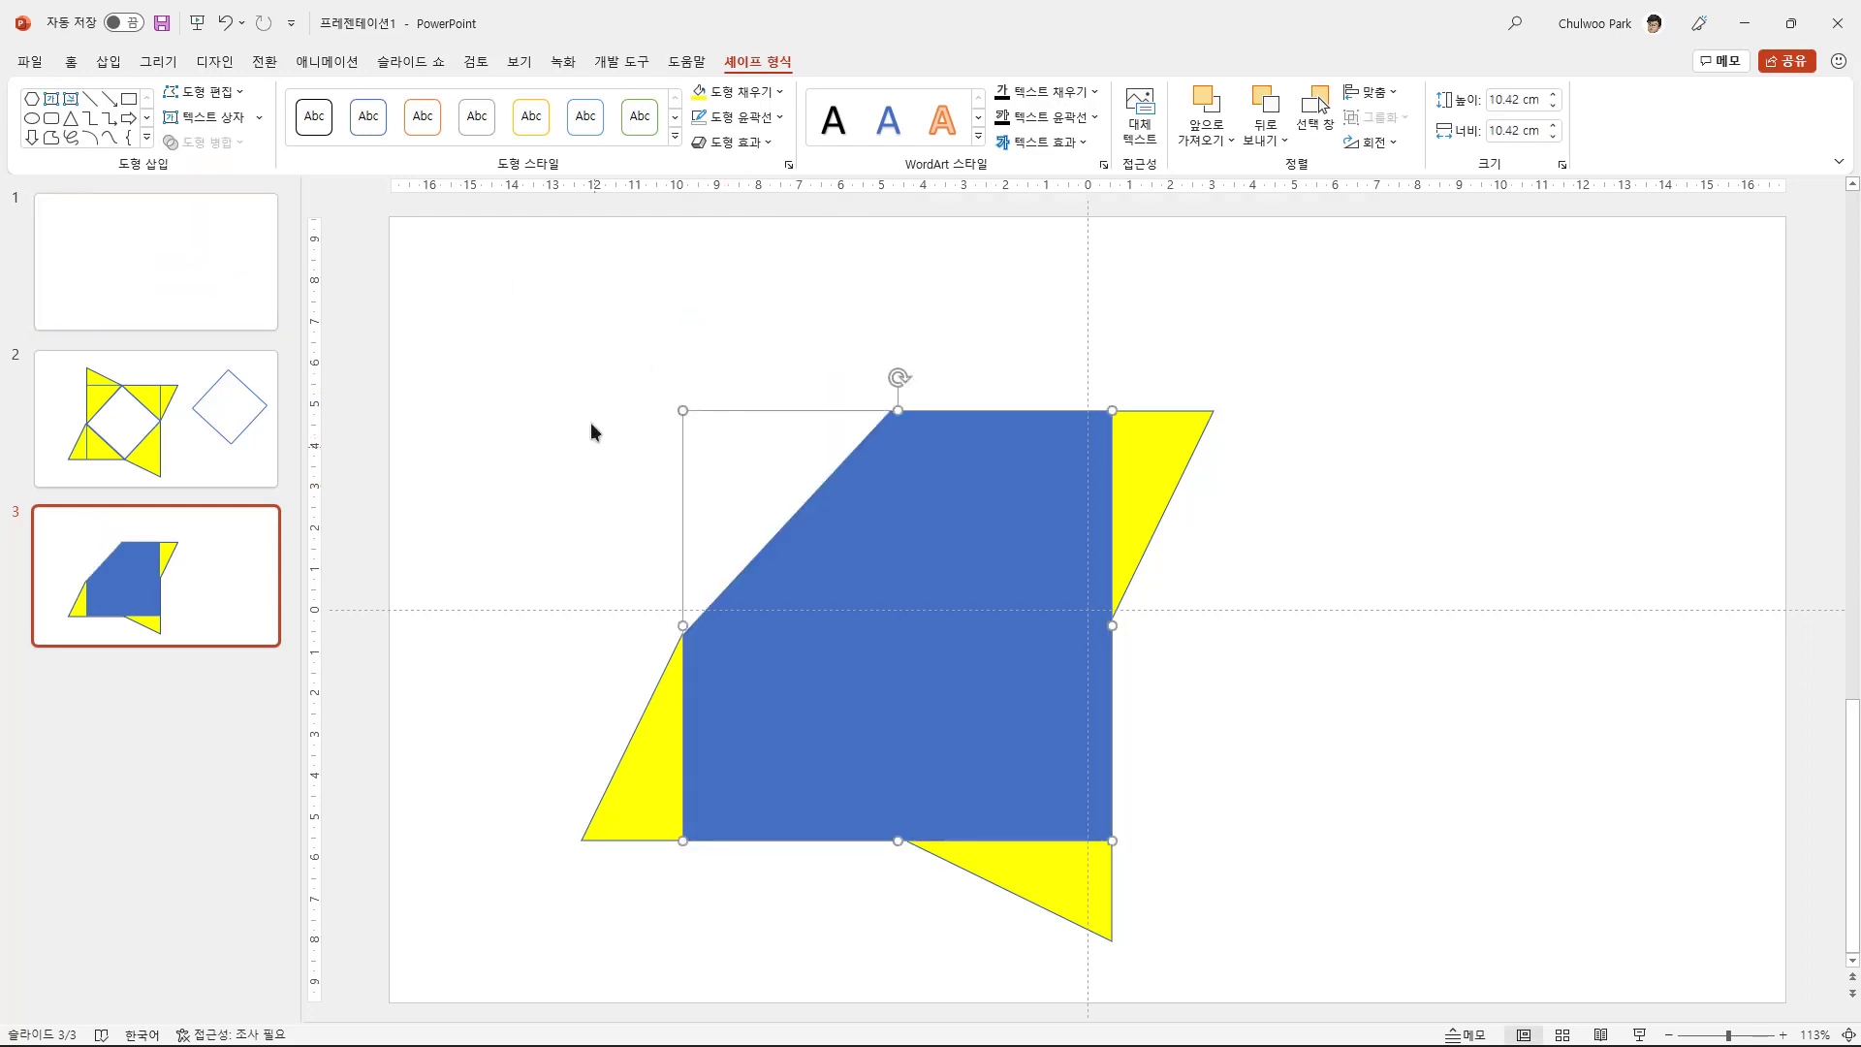
left_click(665, 461)
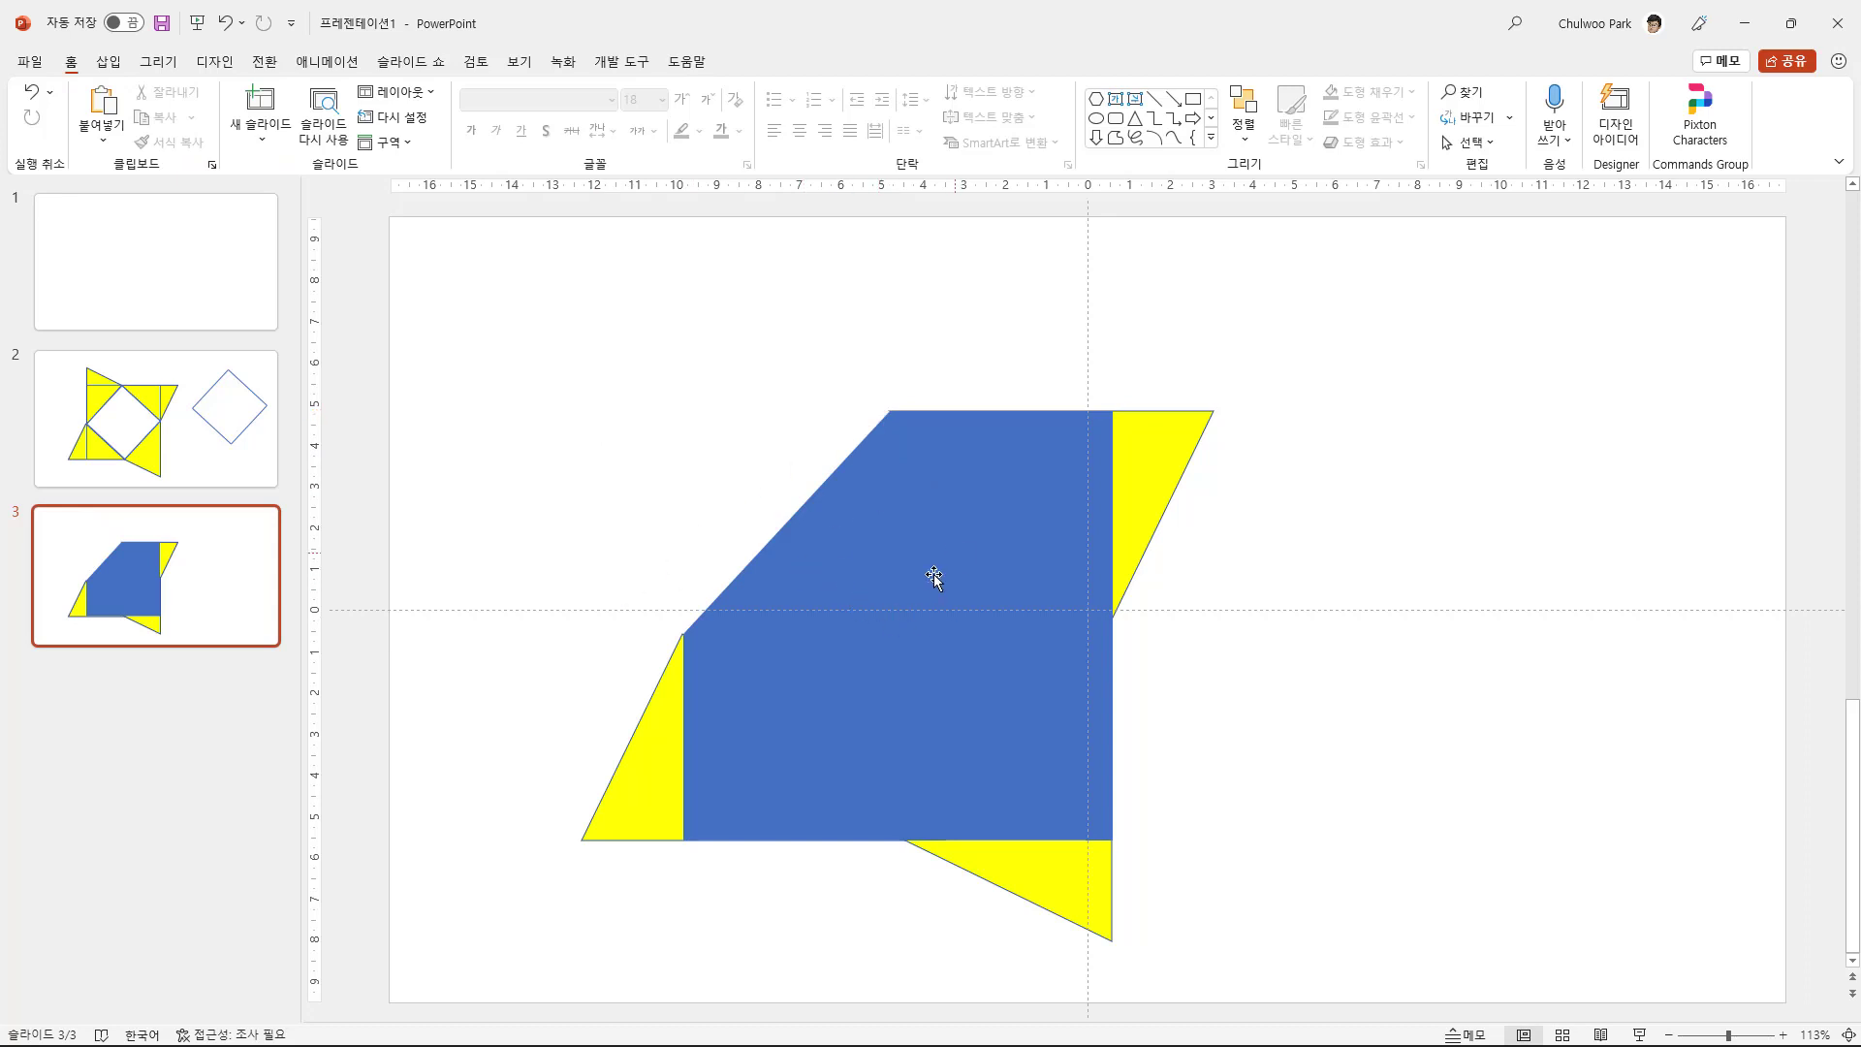
Subtract the lower-left yellow triangle from the blue shape.
left_click(817, 749)
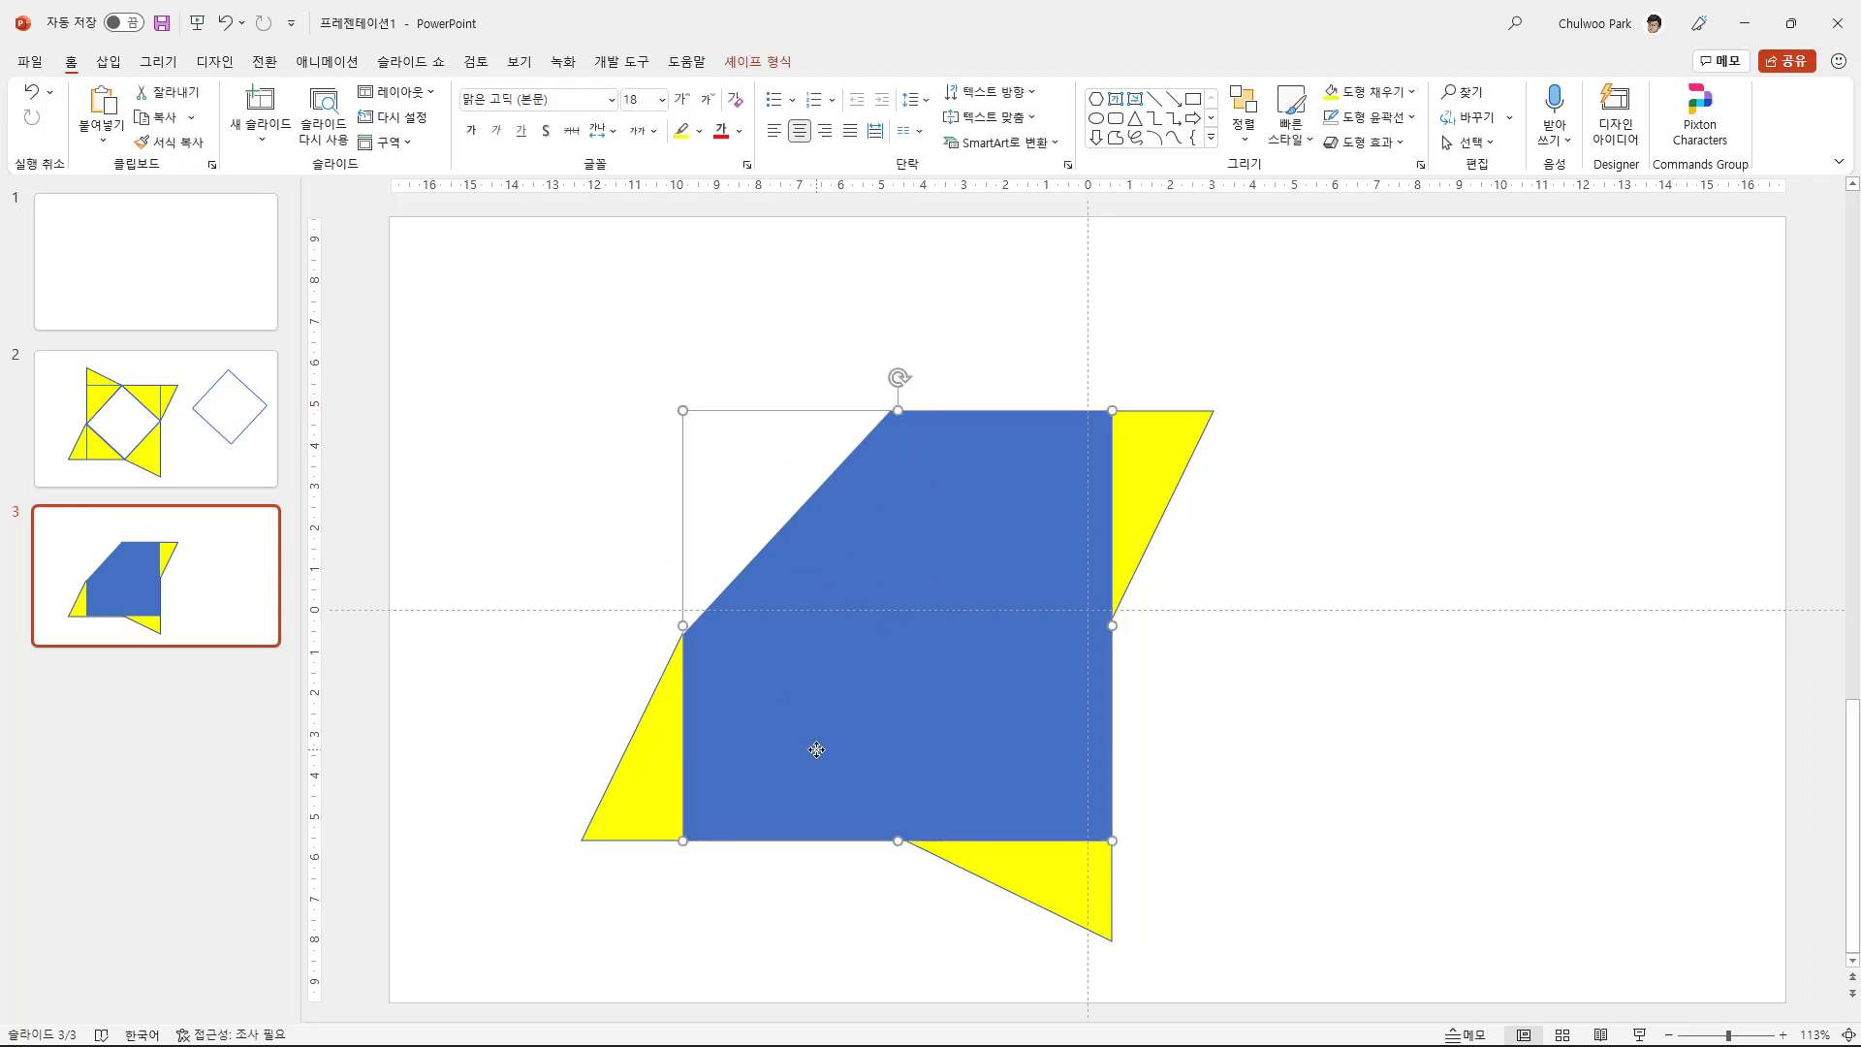
left_click(663, 790, "shift")
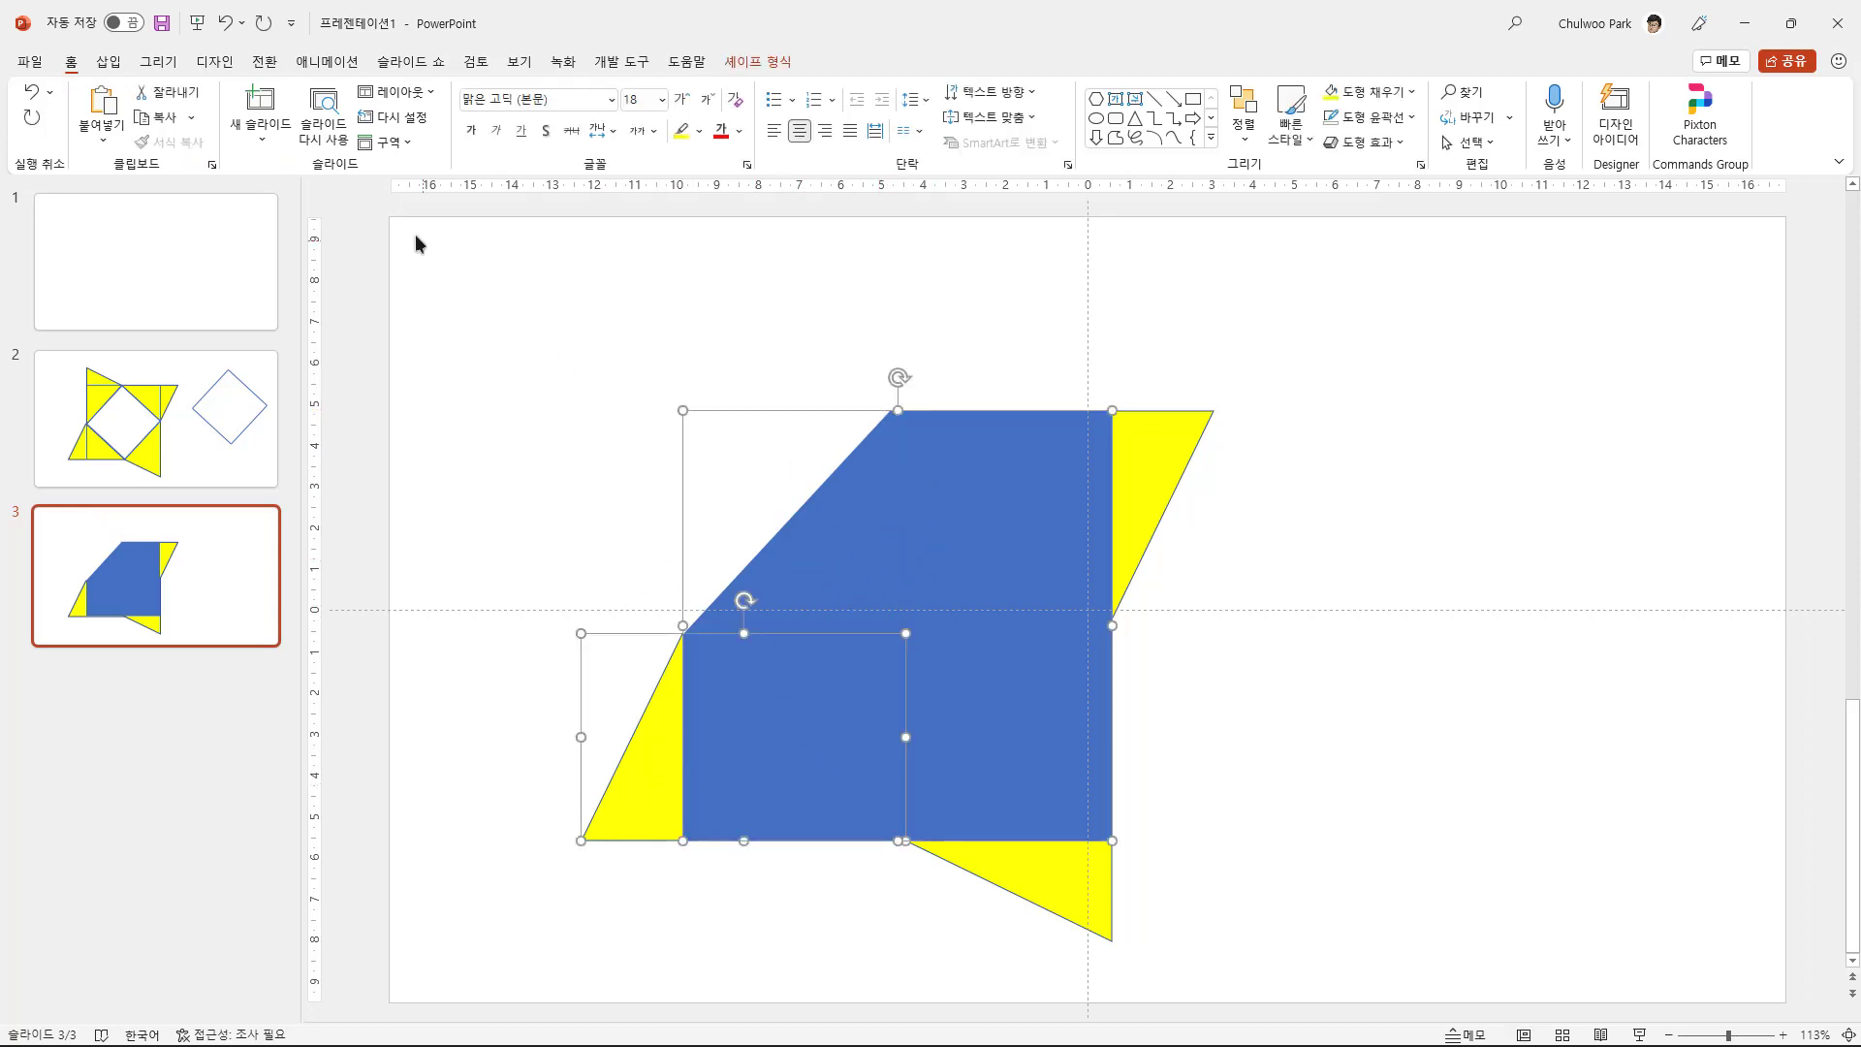
left_click(757, 62)
left_click(239, 152)
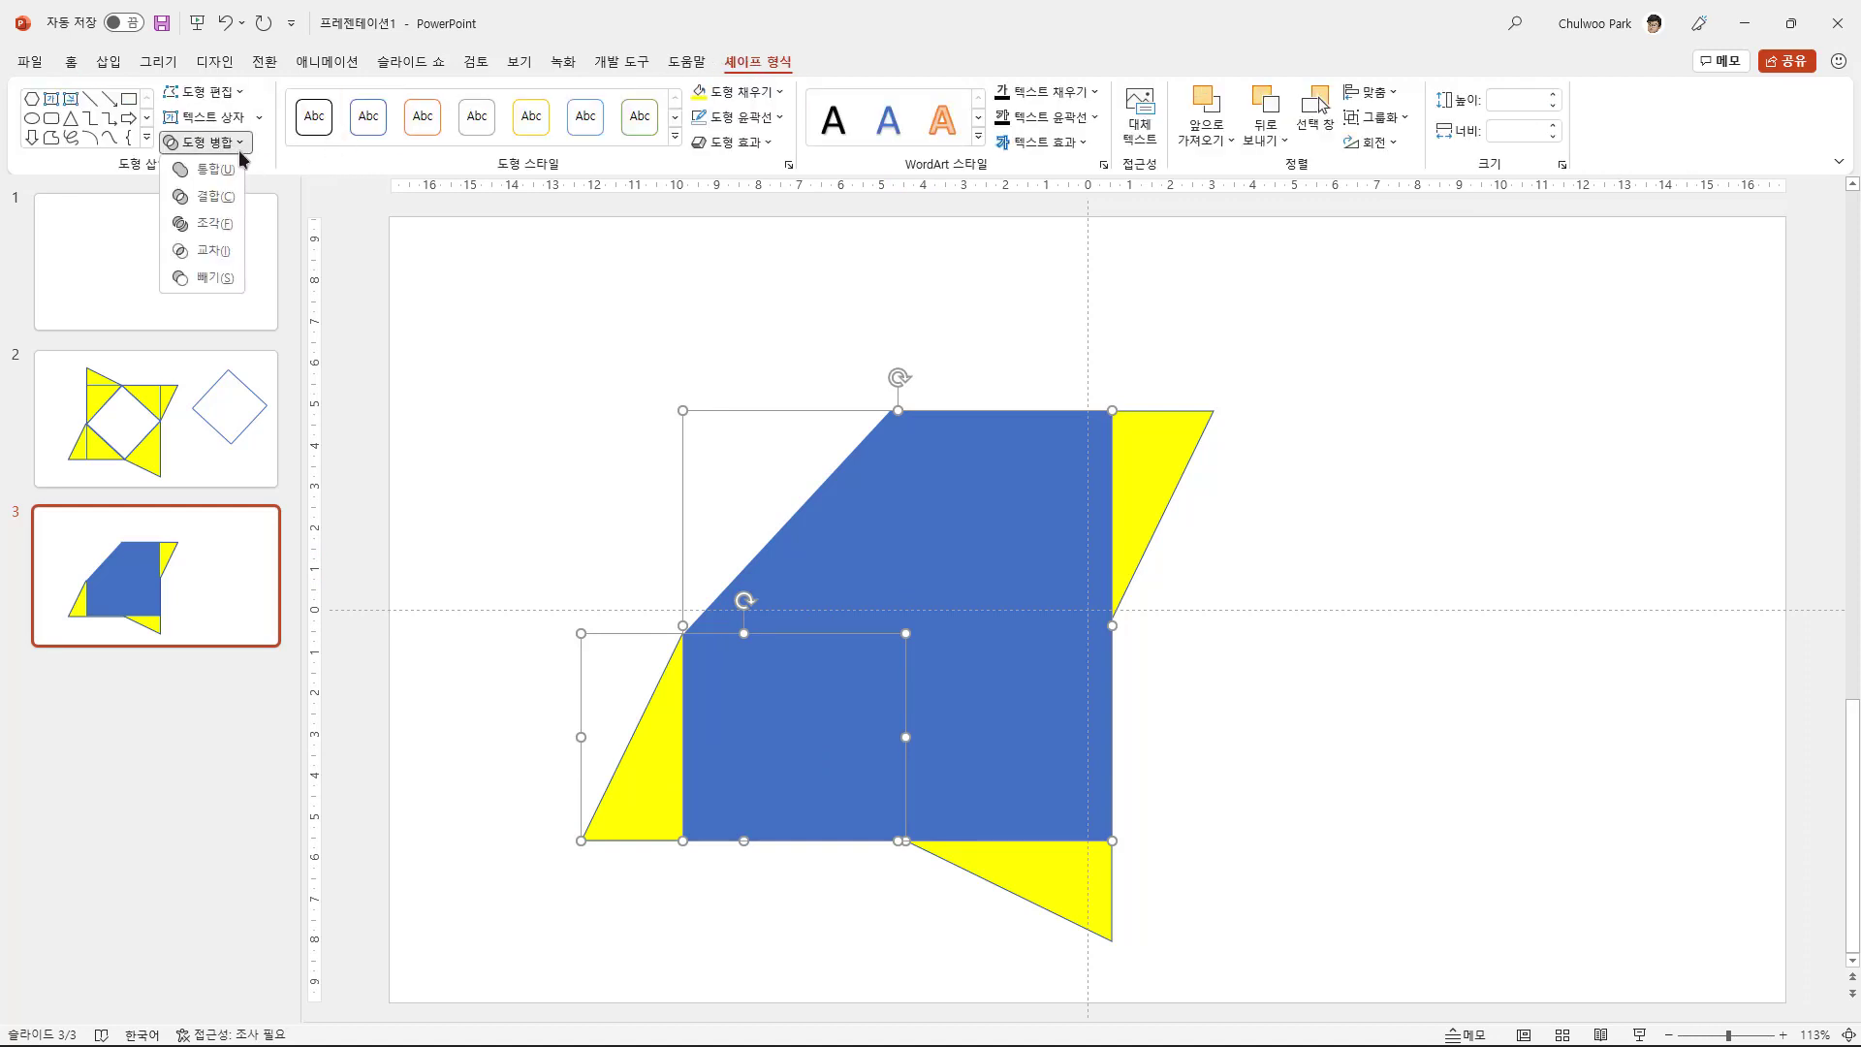
left_click(227, 276)
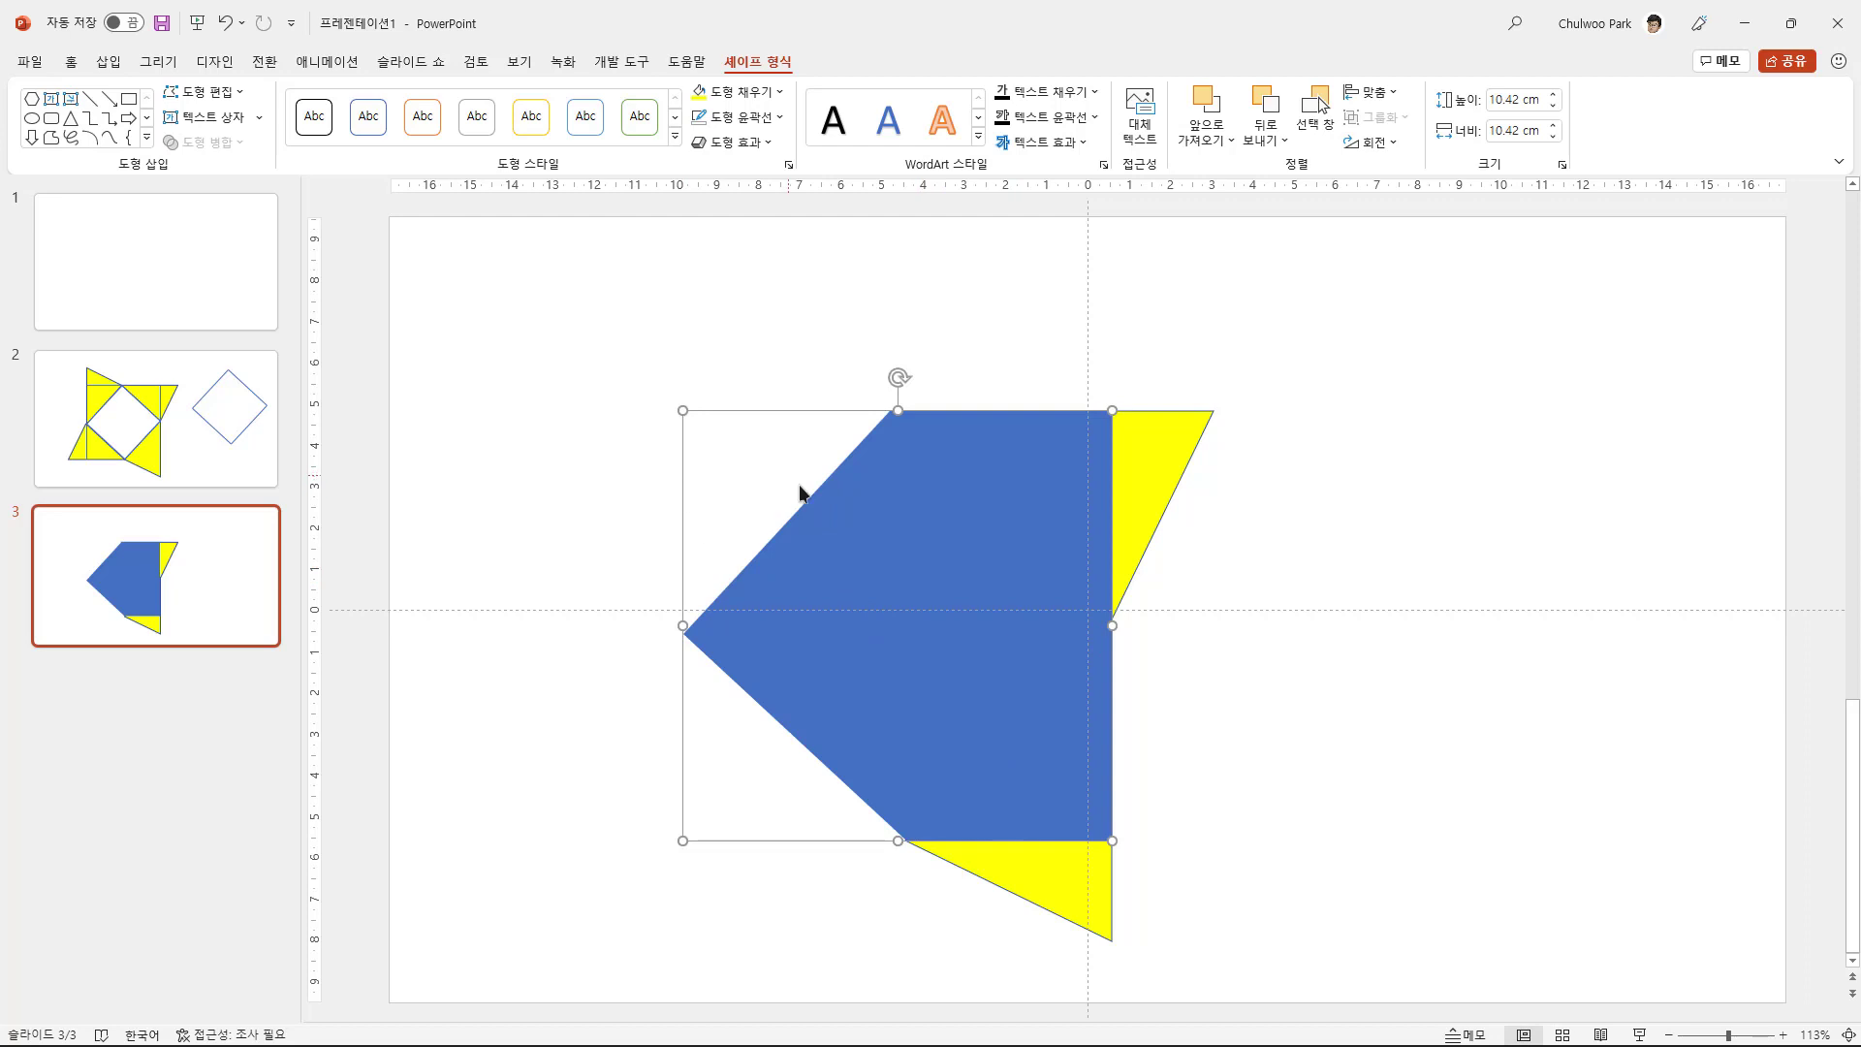
Subtract the lower-right yellow triangle from the blue shape.
left_click(1066, 875, "shift")
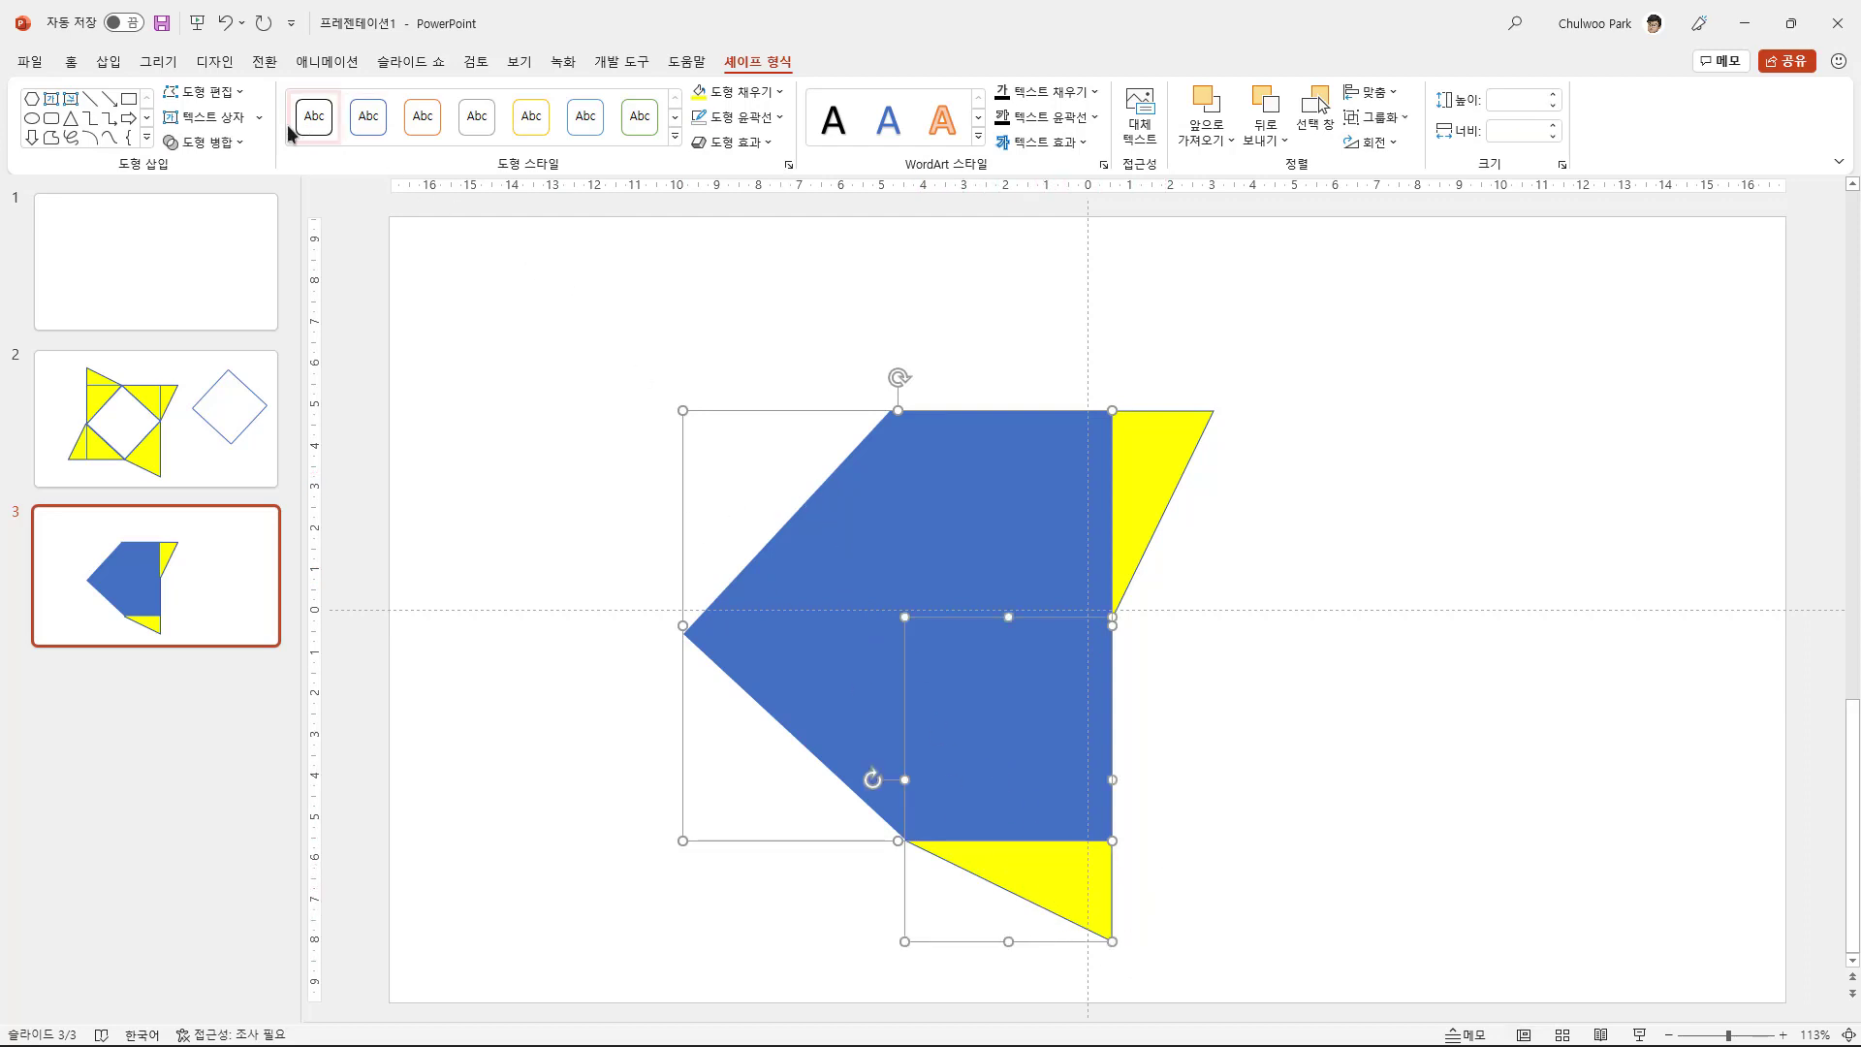
left_click(237, 143)
left_click(217, 276)
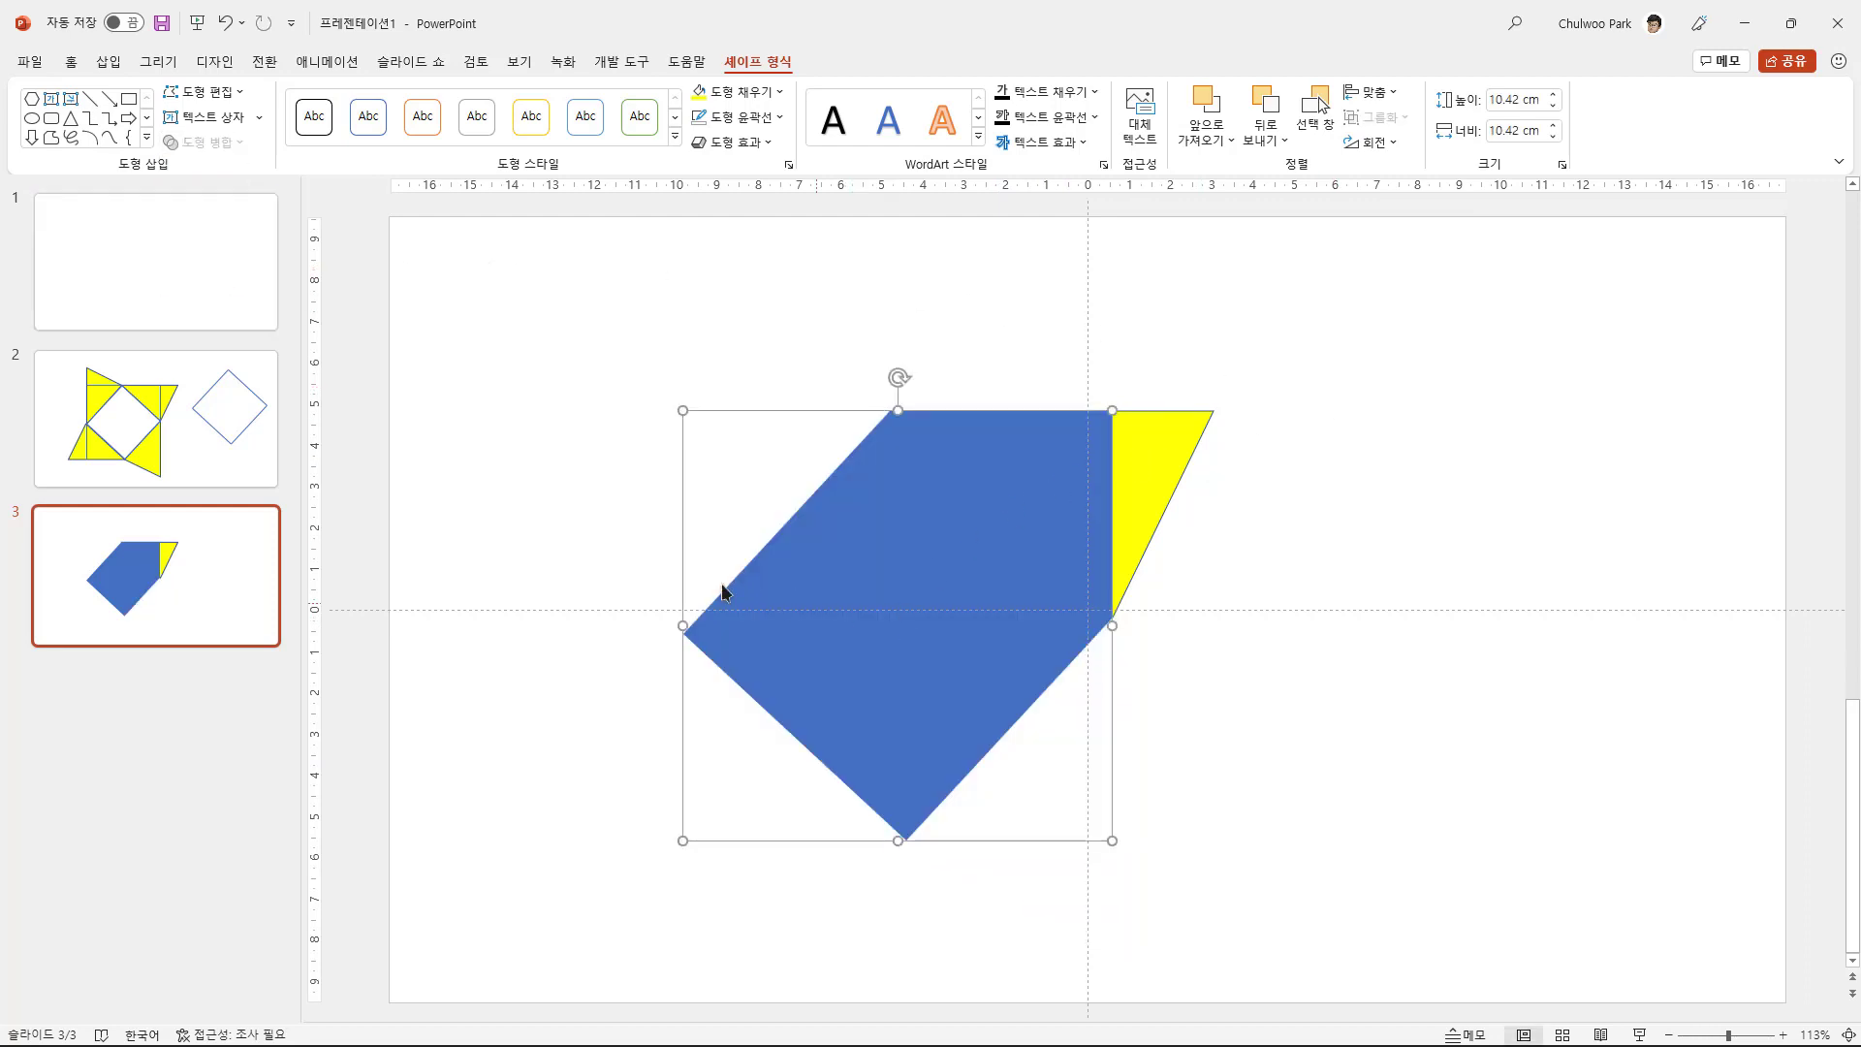
Subtract the upper-right yellow triangle from the blue shape and move the resulting tilted square up toward the middle of the slide.
left_click(1168, 467, "shift")
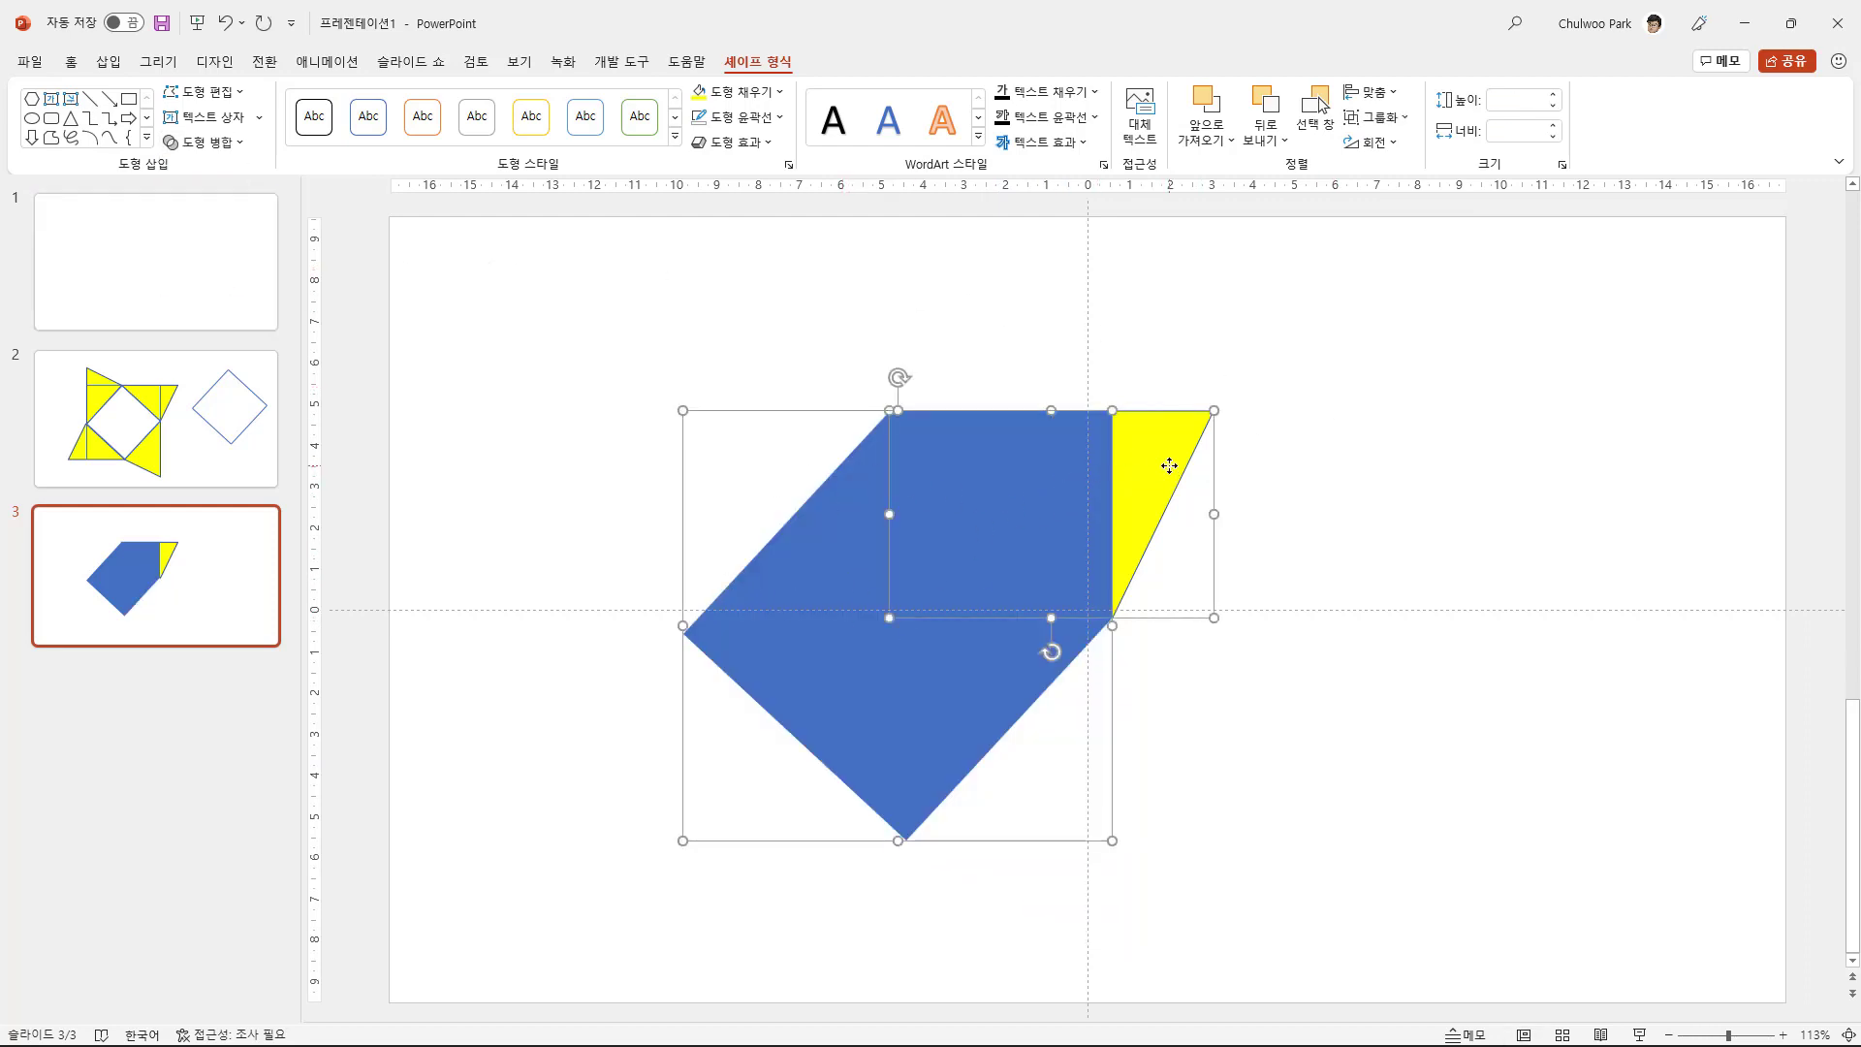
left_click(204, 141)
left_click(217, 276)
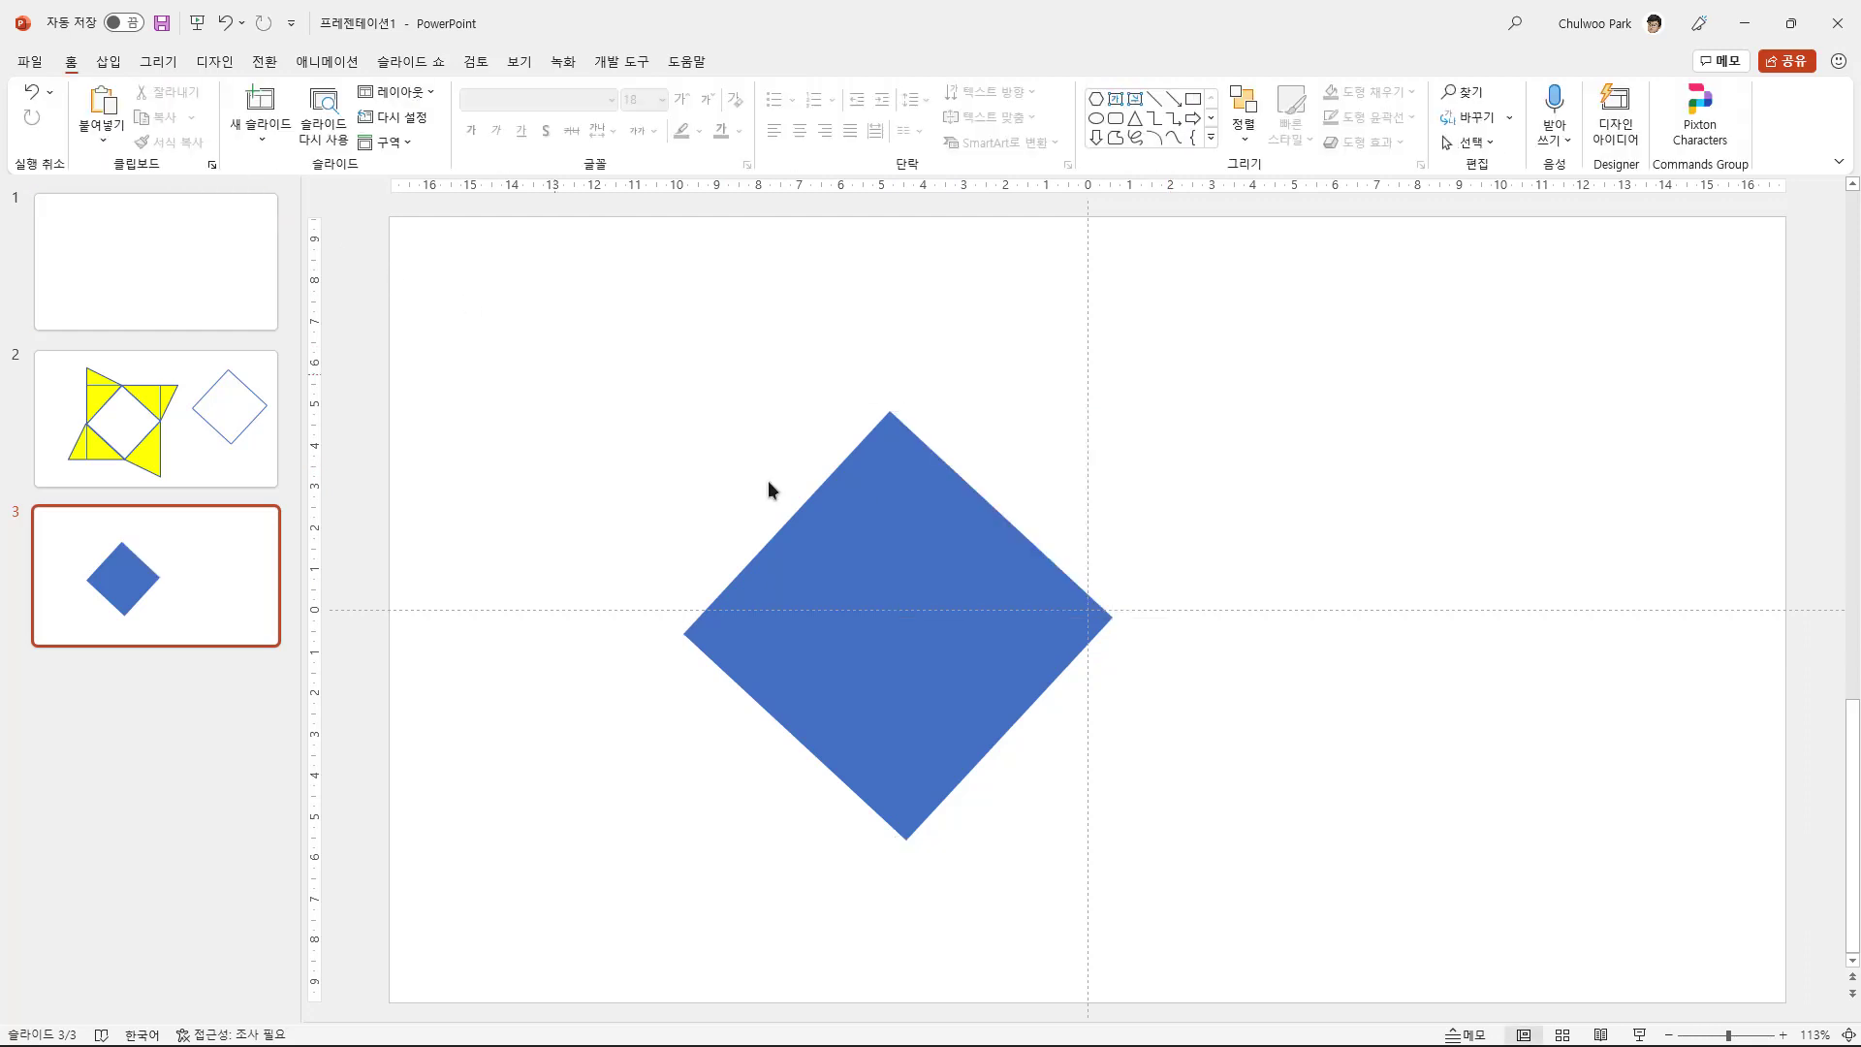
left_click_drag(910, 525, 999, 471)
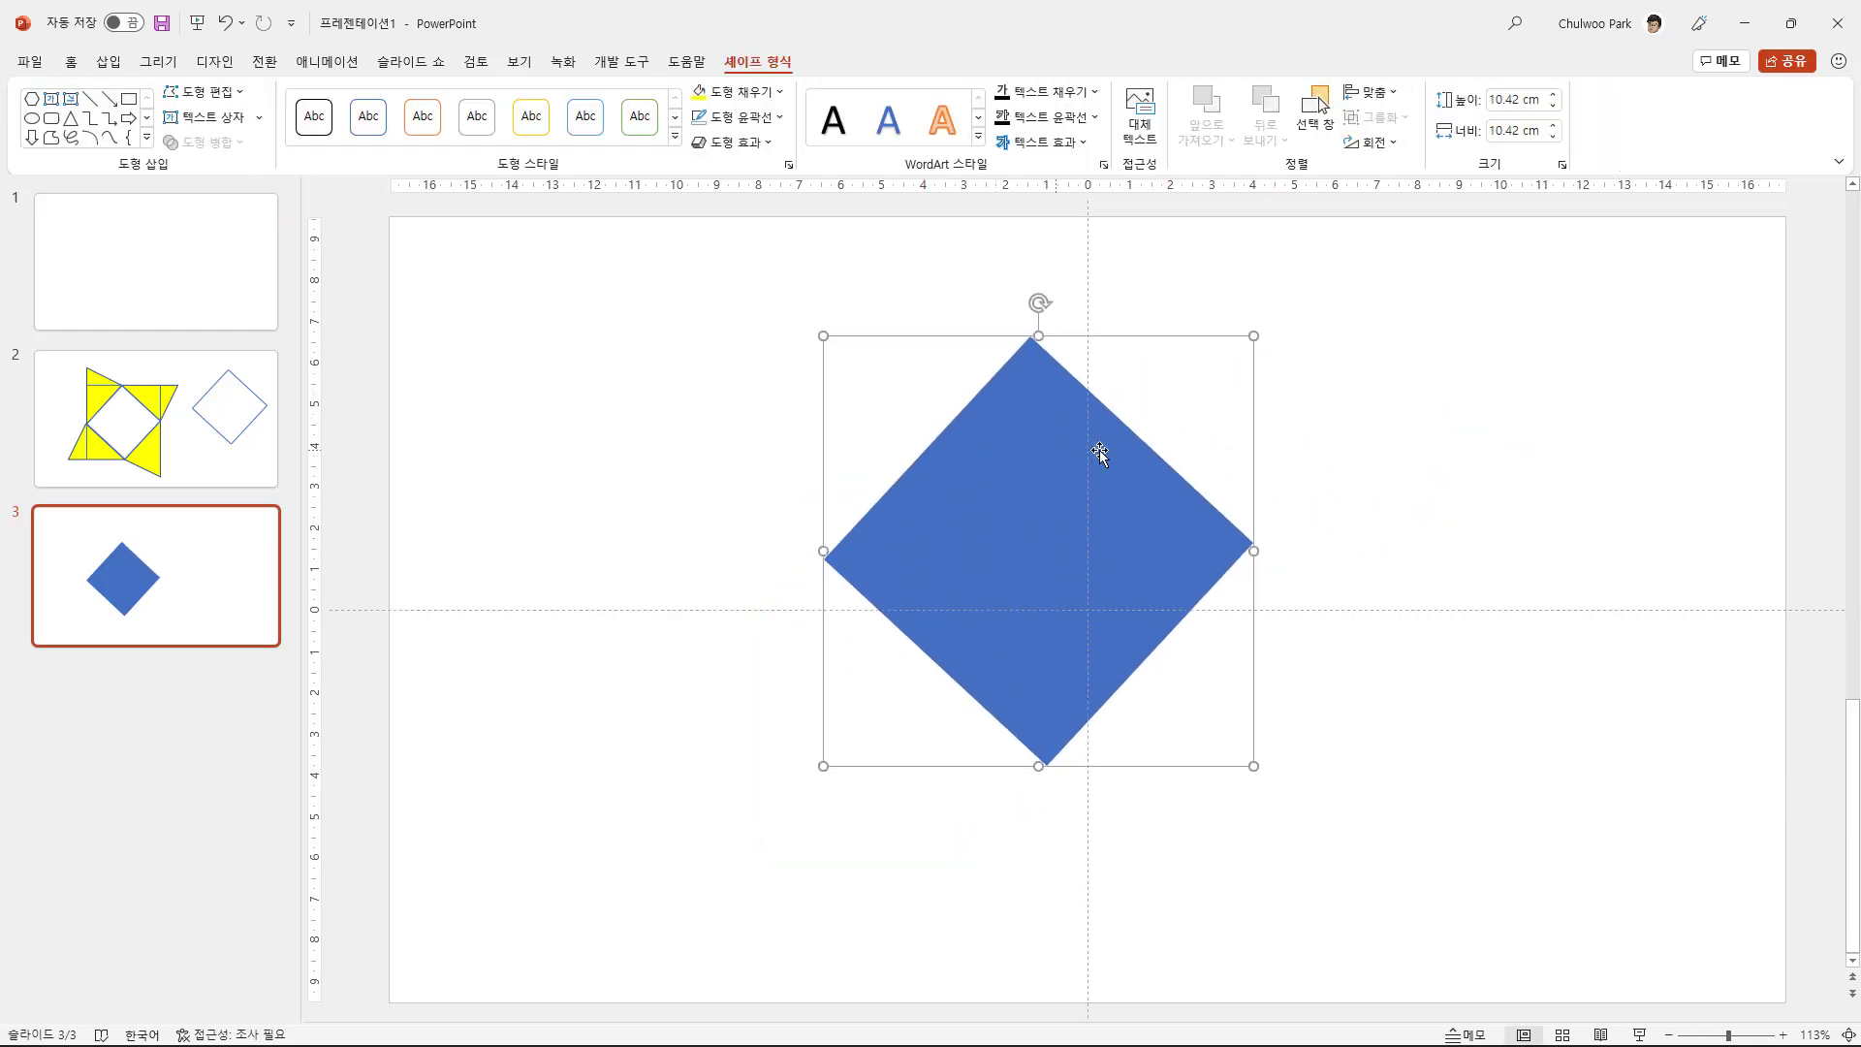
Add a new slide after slide 3 and paste the lower-left yellow triangle from slide 2 onto it.
left_click(212, 468)
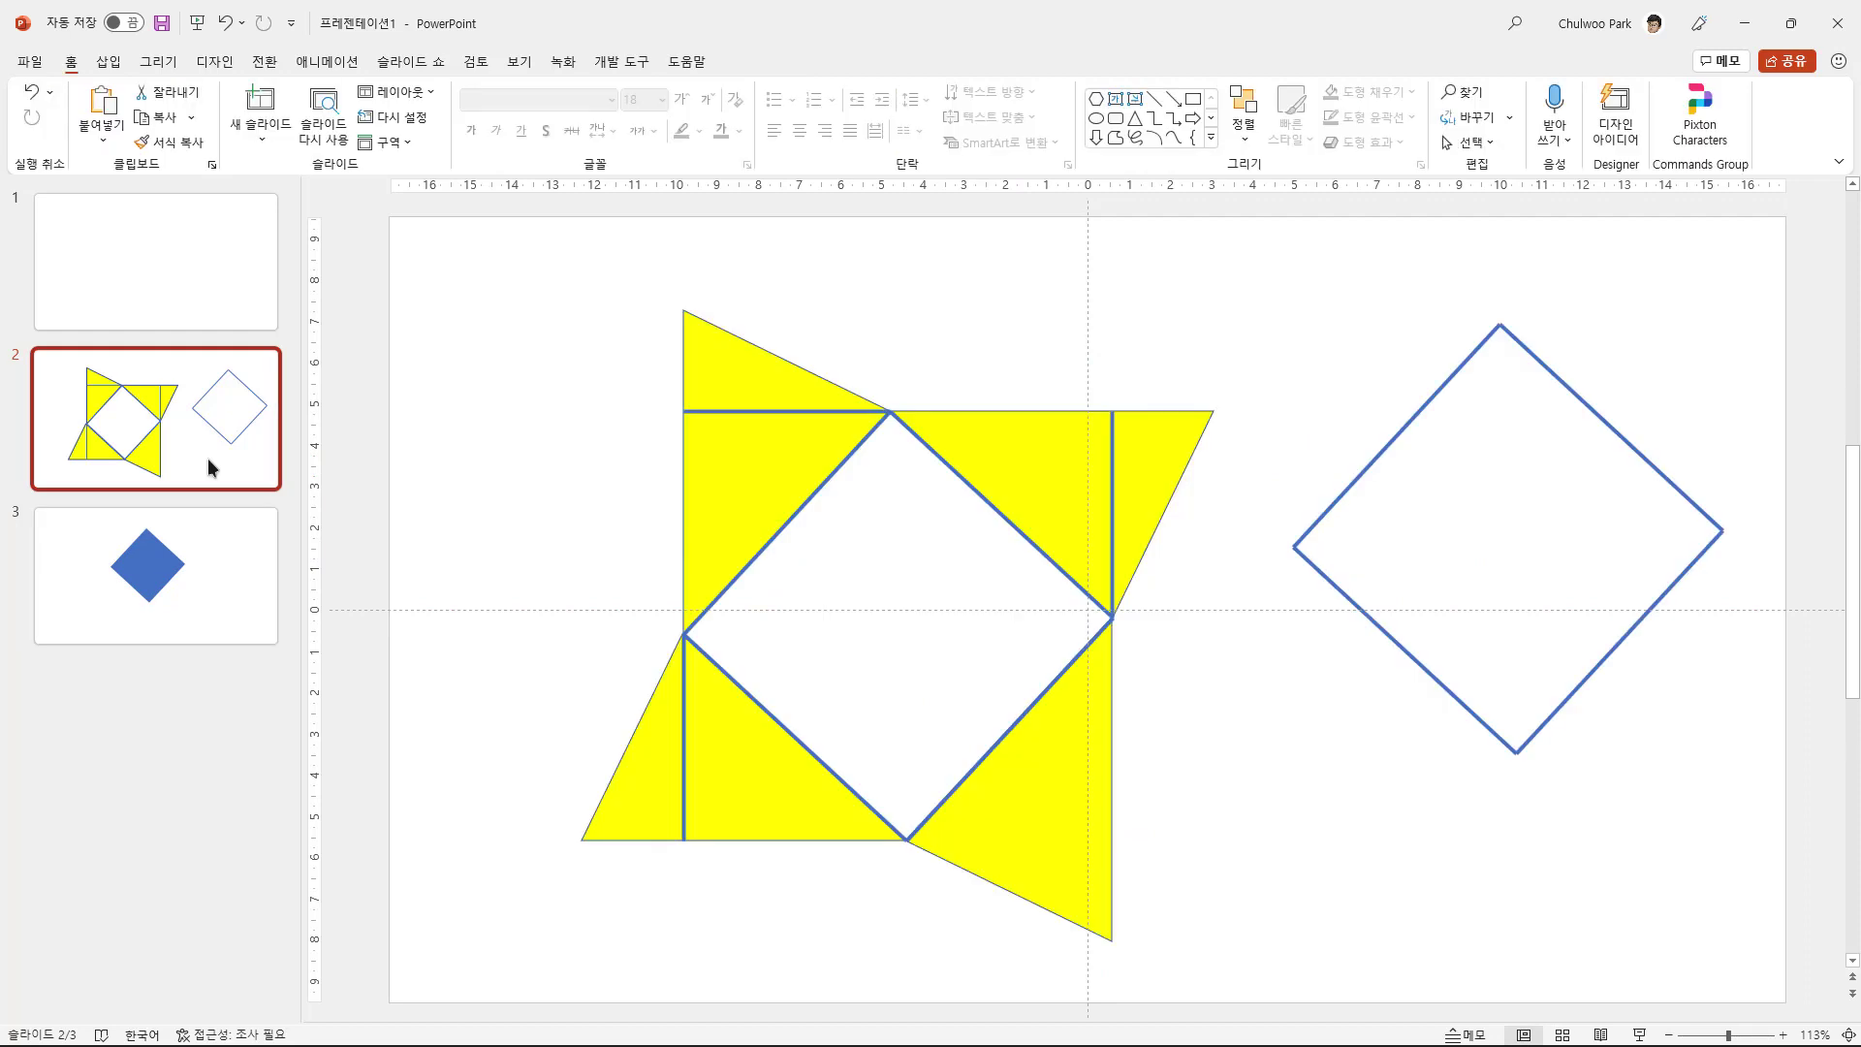
left_click(188, 685)
right_click(188, 684)
left_click(242, 748)
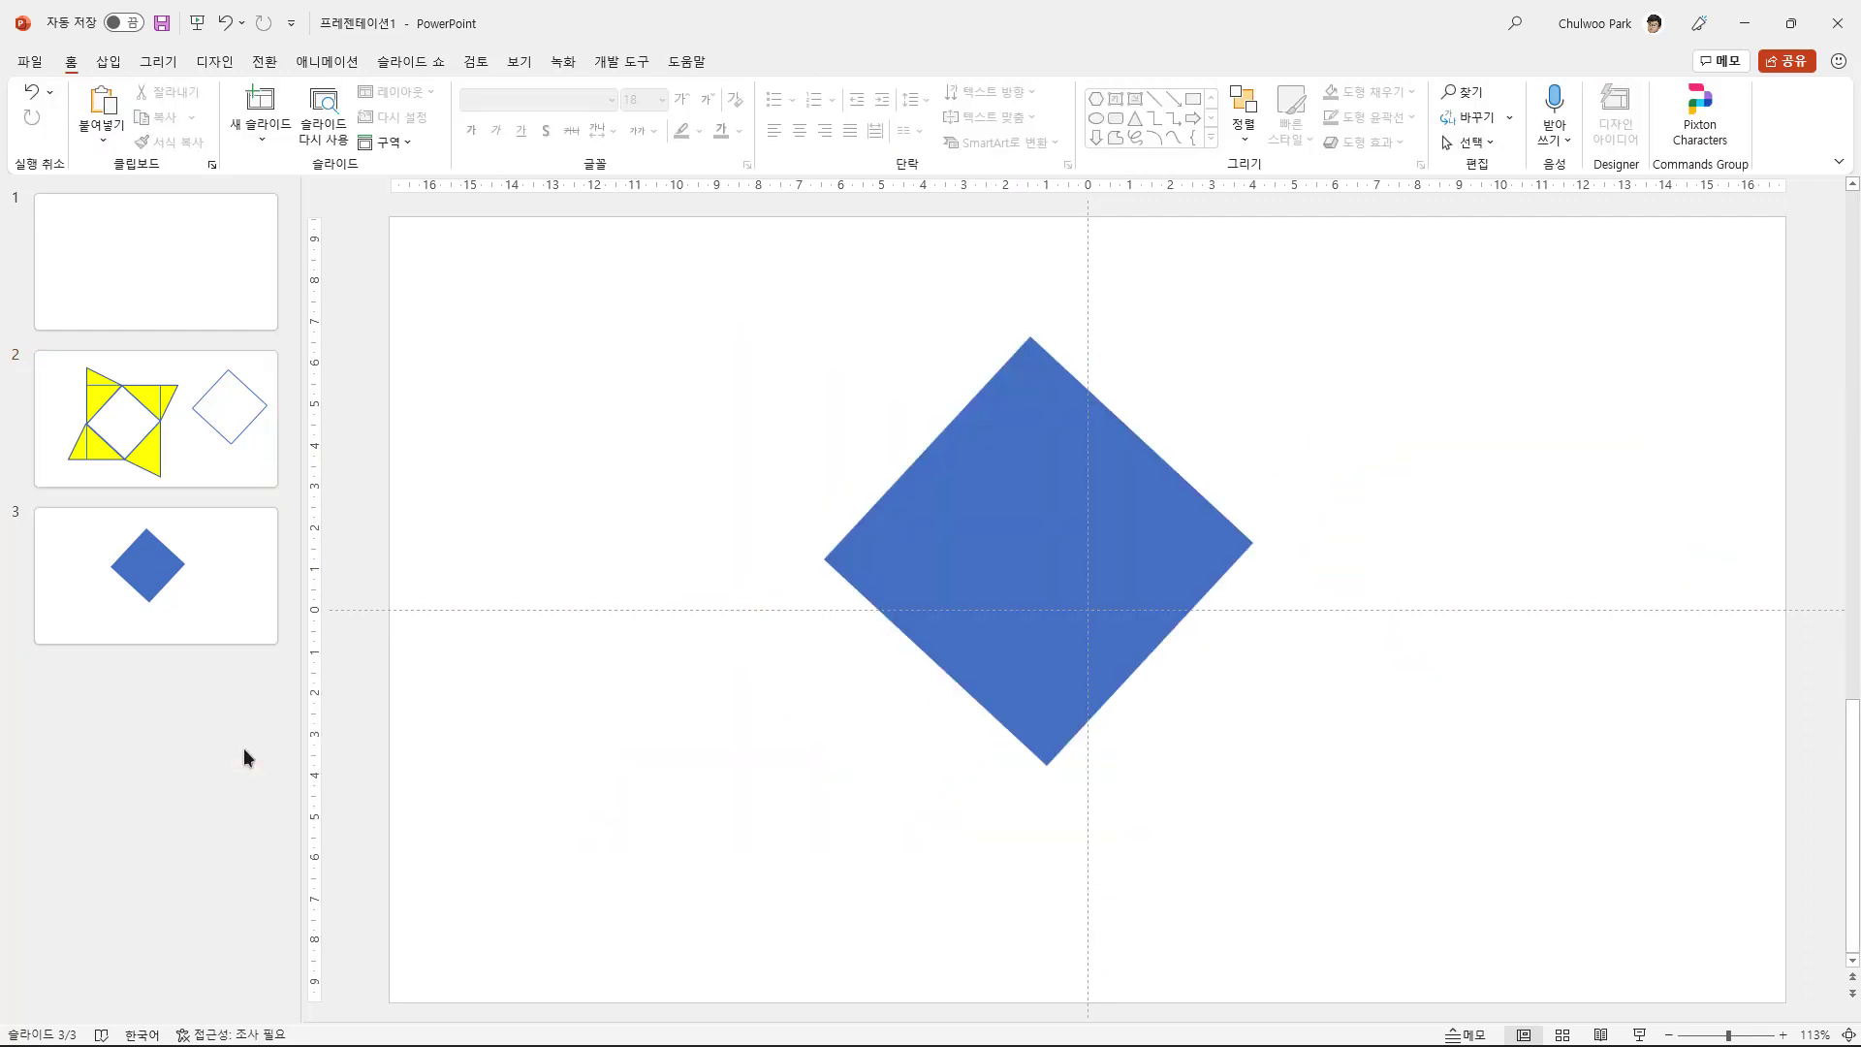
left_click(770, 783)
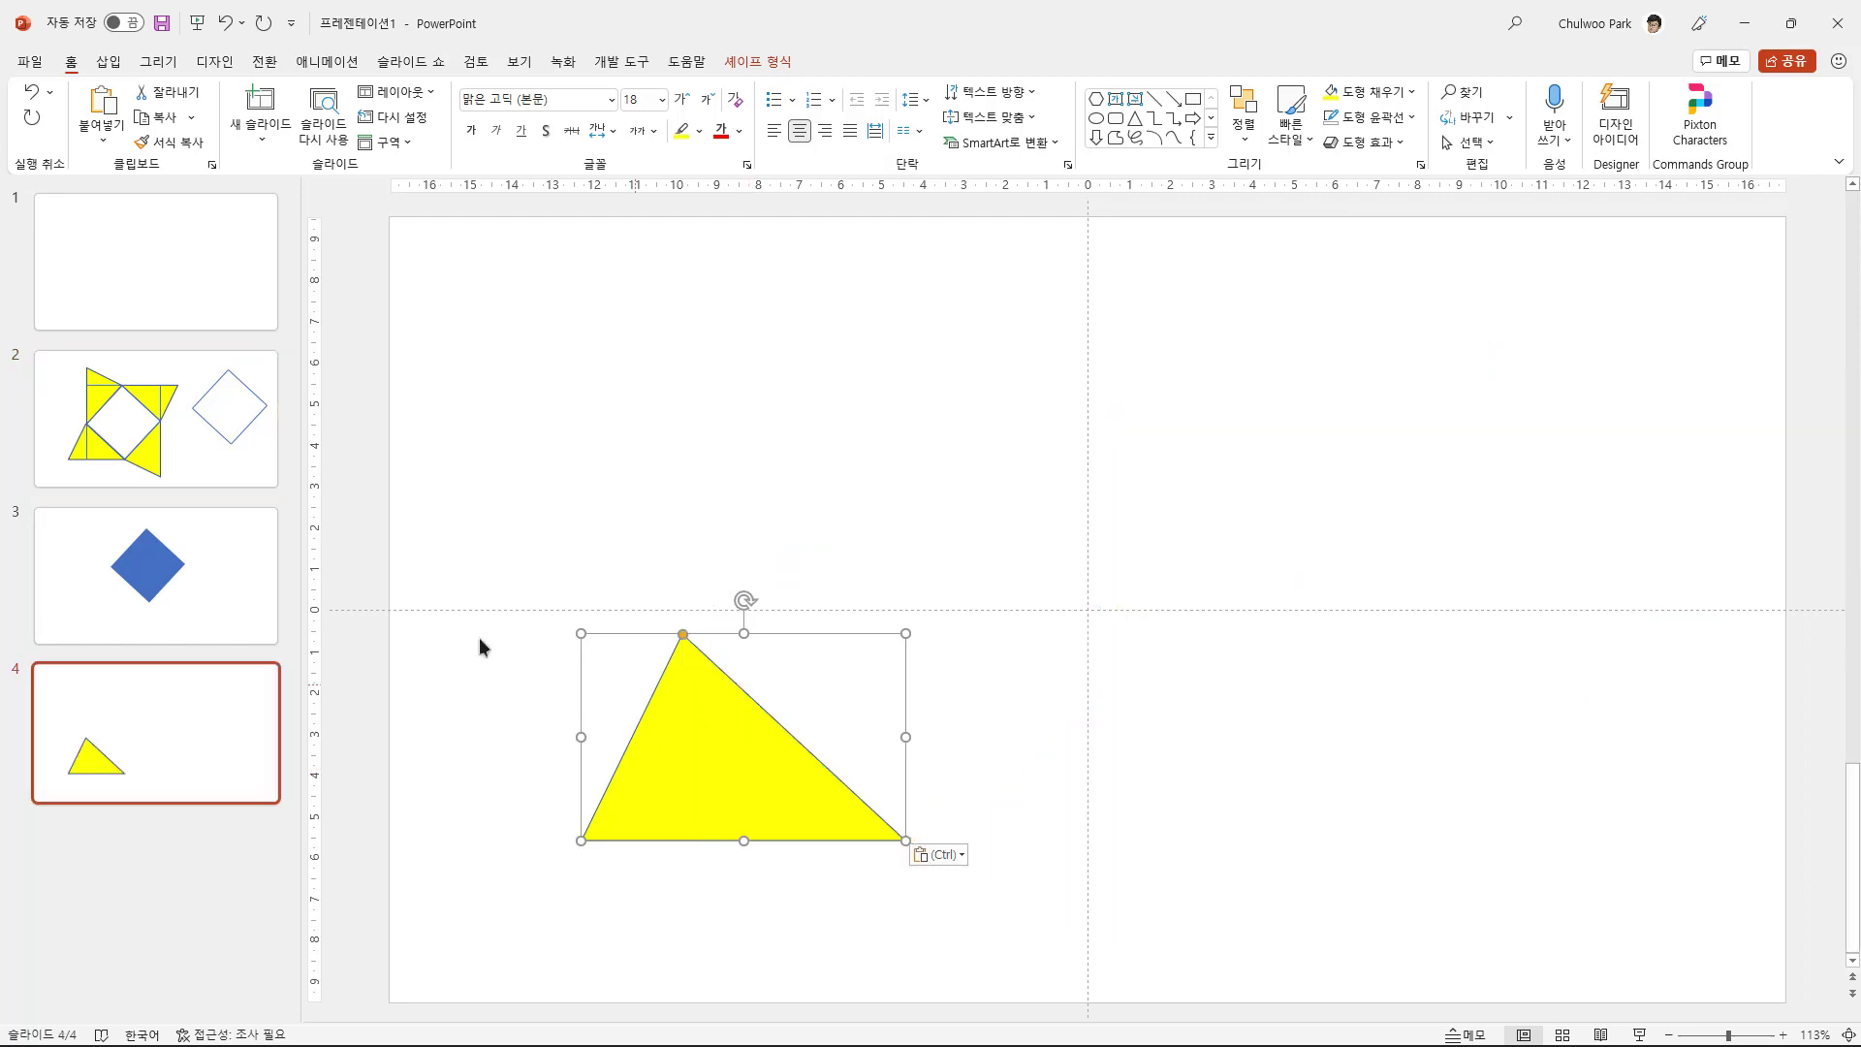
Copy the tilted blue square from slide 3 to slide 4 and place it beside the yellow triangle's long slanted side.
left_click(200, 594)
left_click(1096, 541)
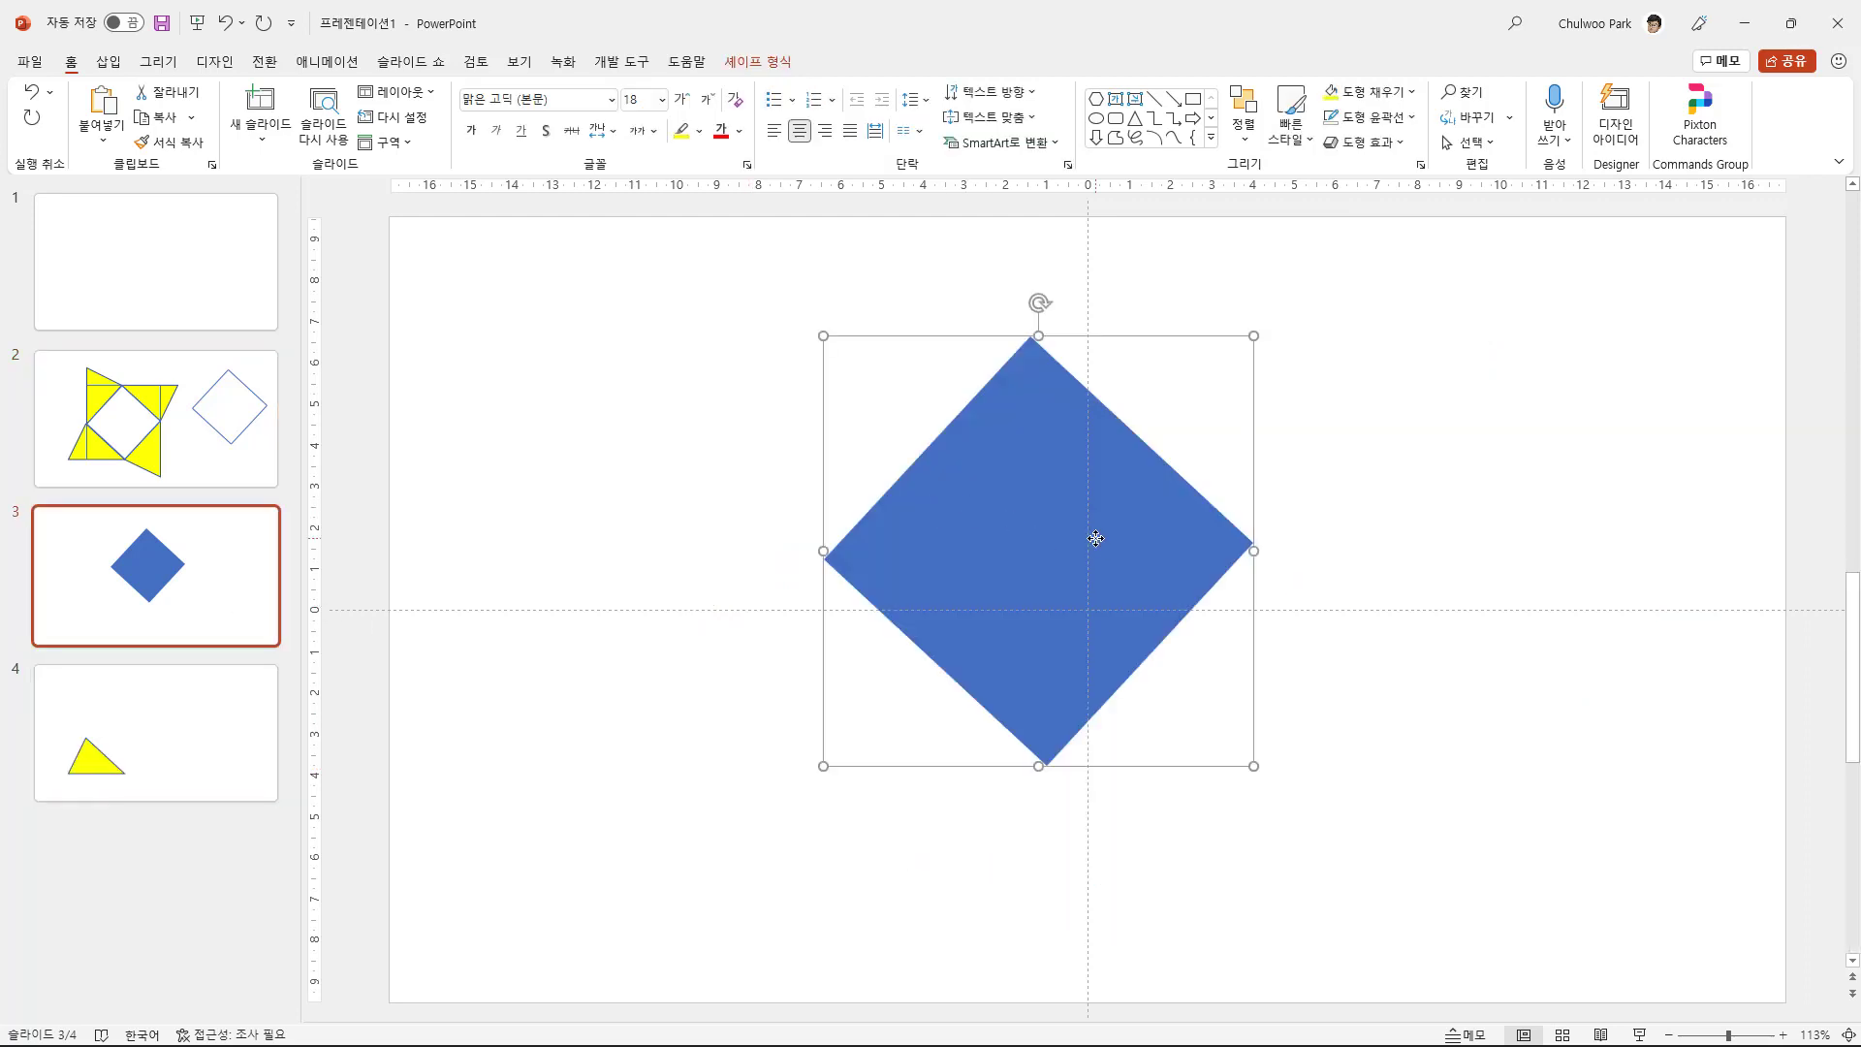
left_click(233, 736)
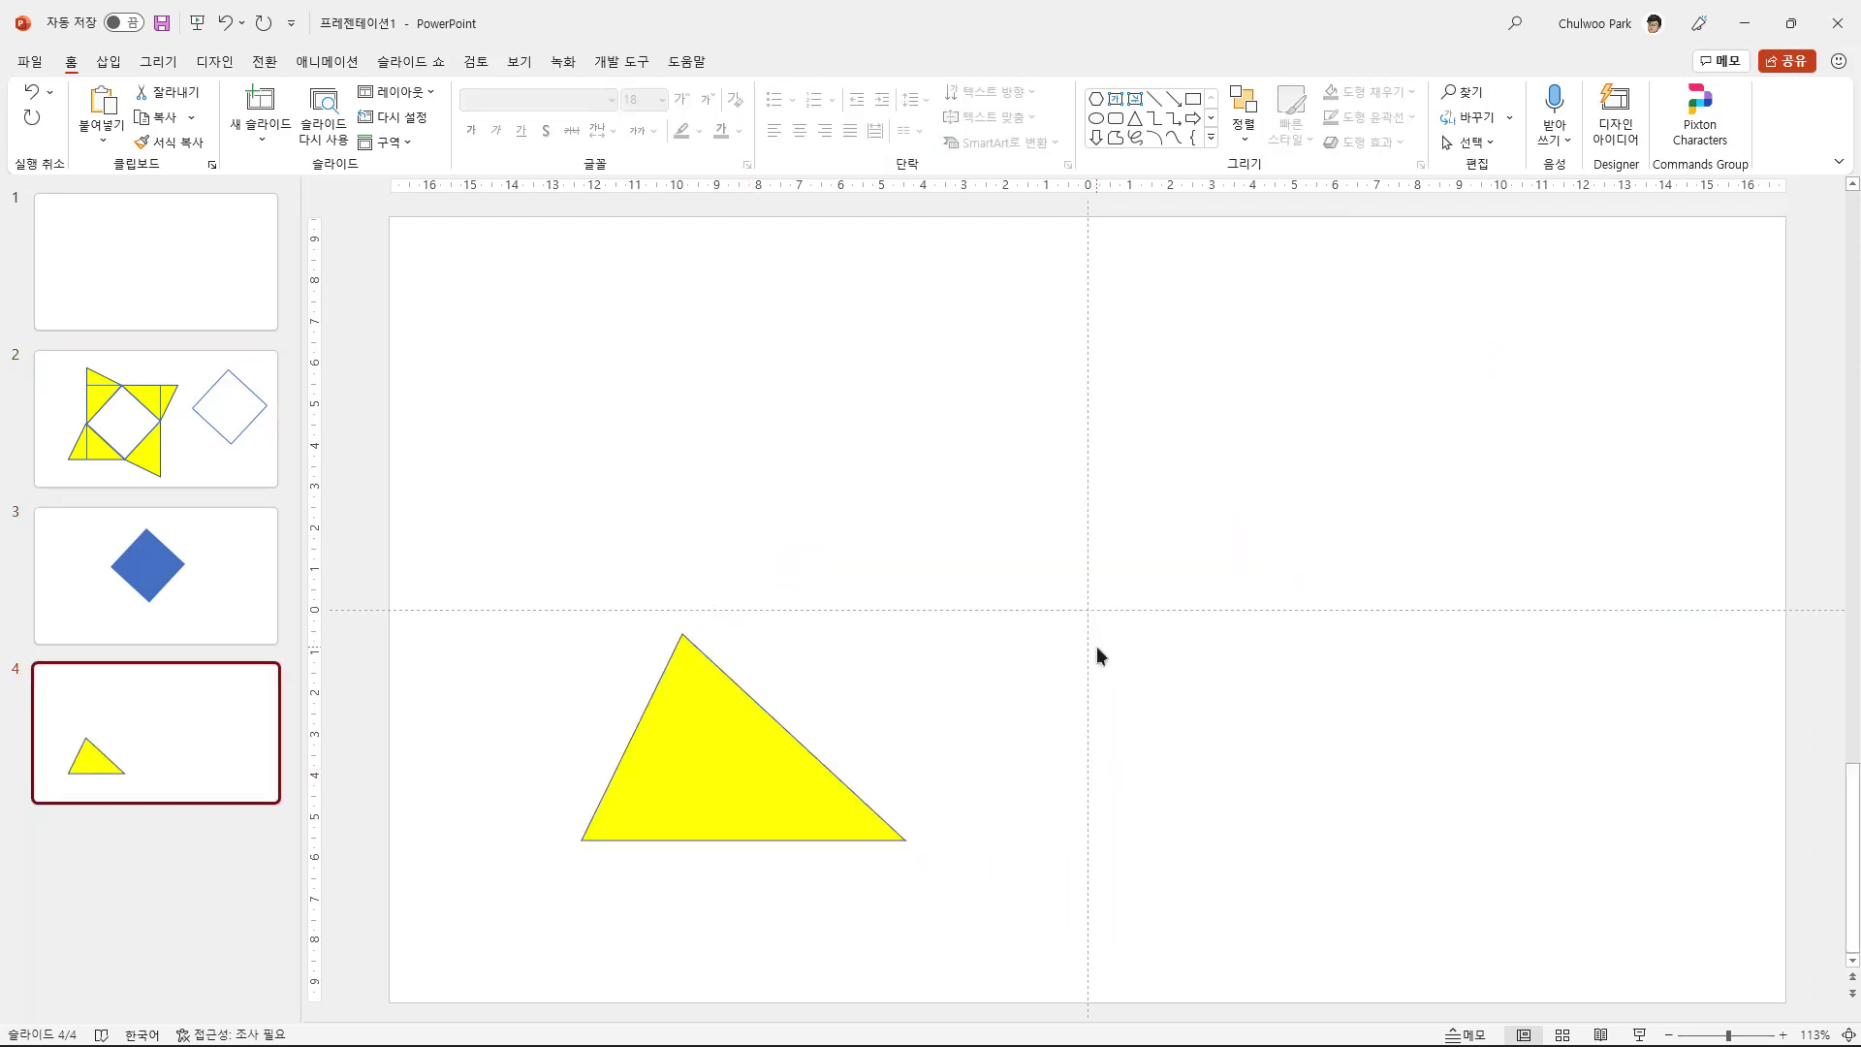
key("ctrl+v")
left_click_drag(1097, 648, 976, 631)
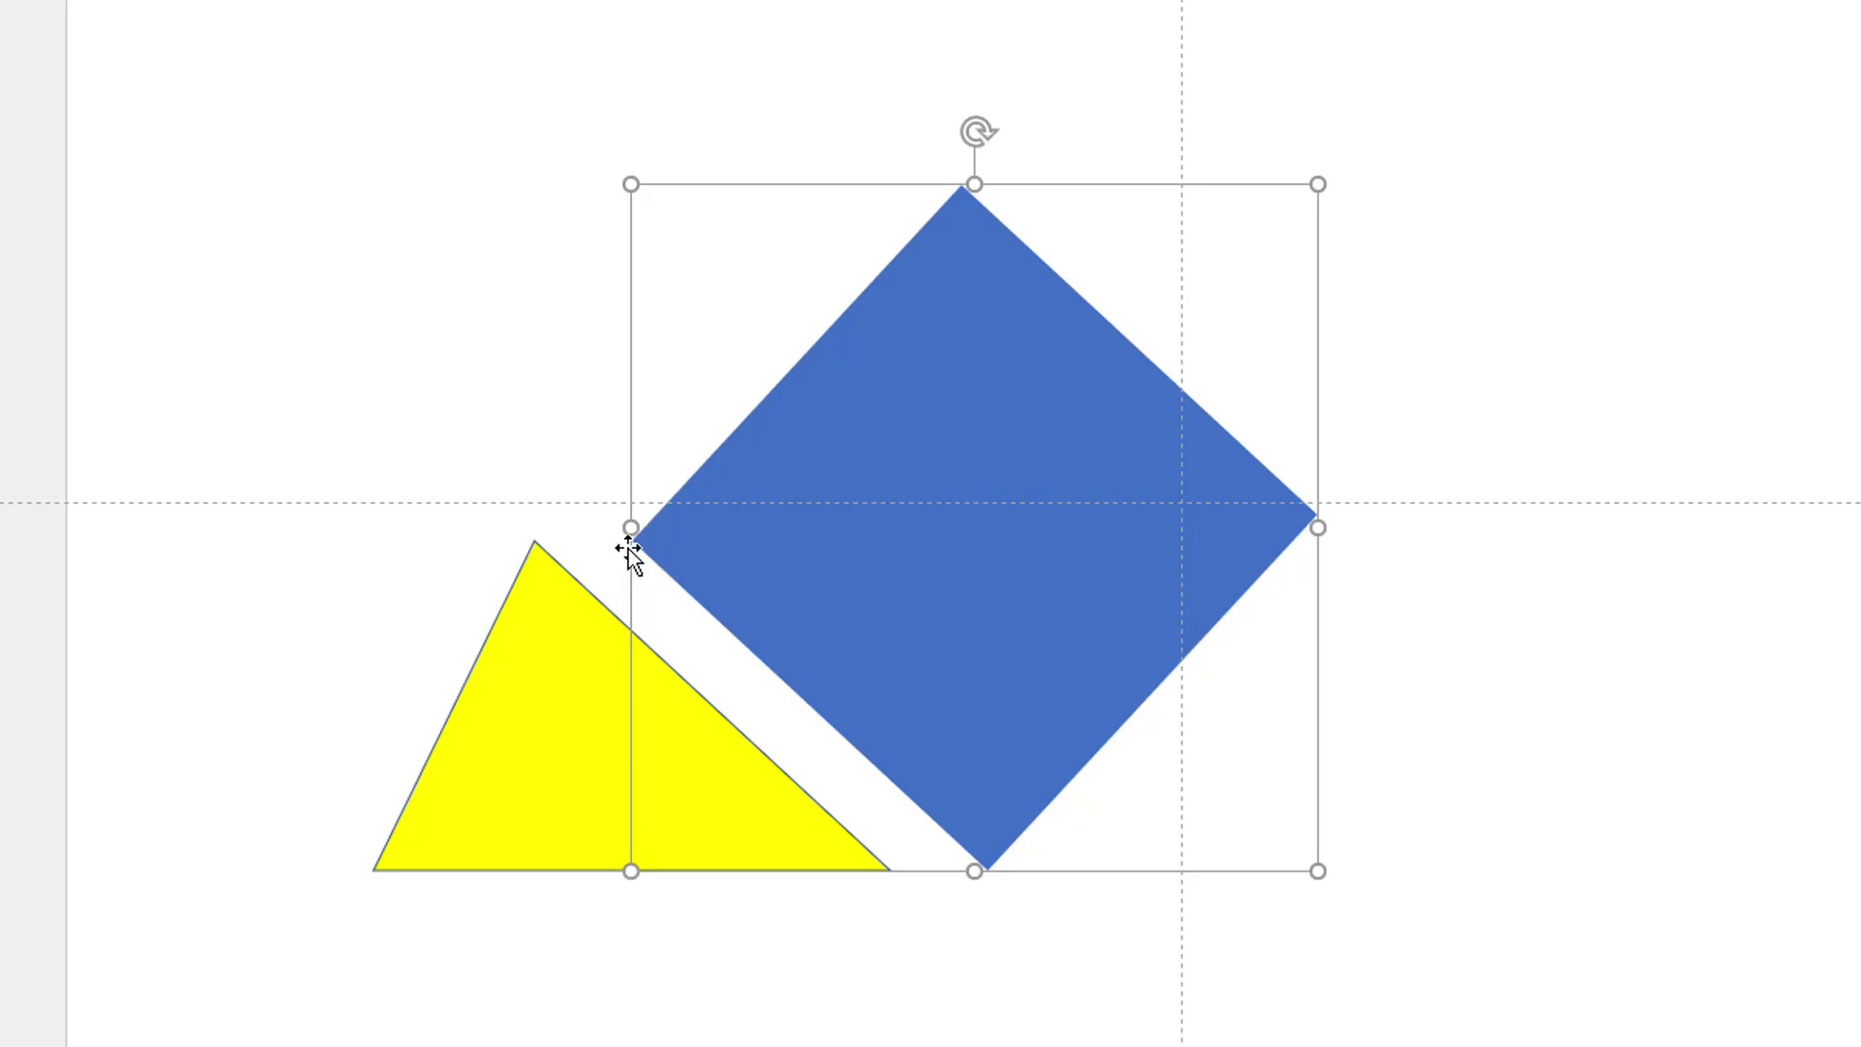
left_click_drag(856, 582, 930, 552)
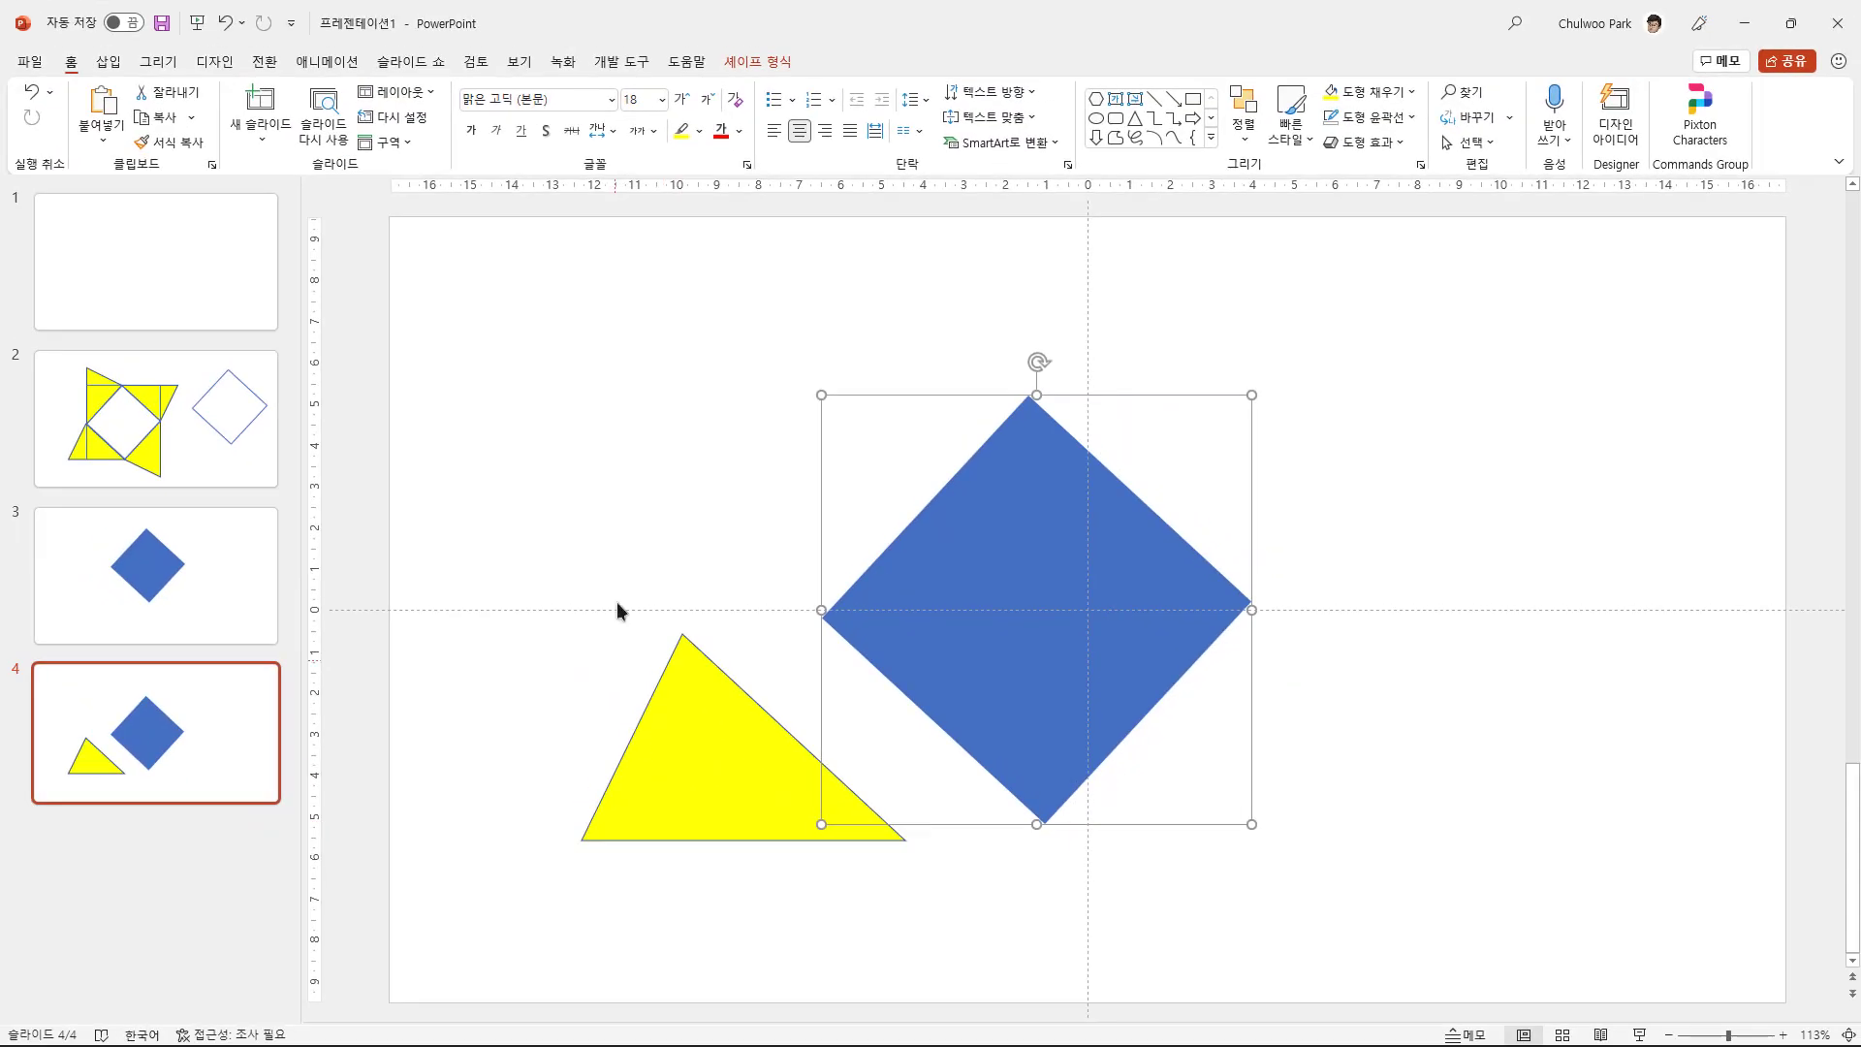
Return to slide 2 with the arrangement of four yellow triangles.
left_click(184, 452)
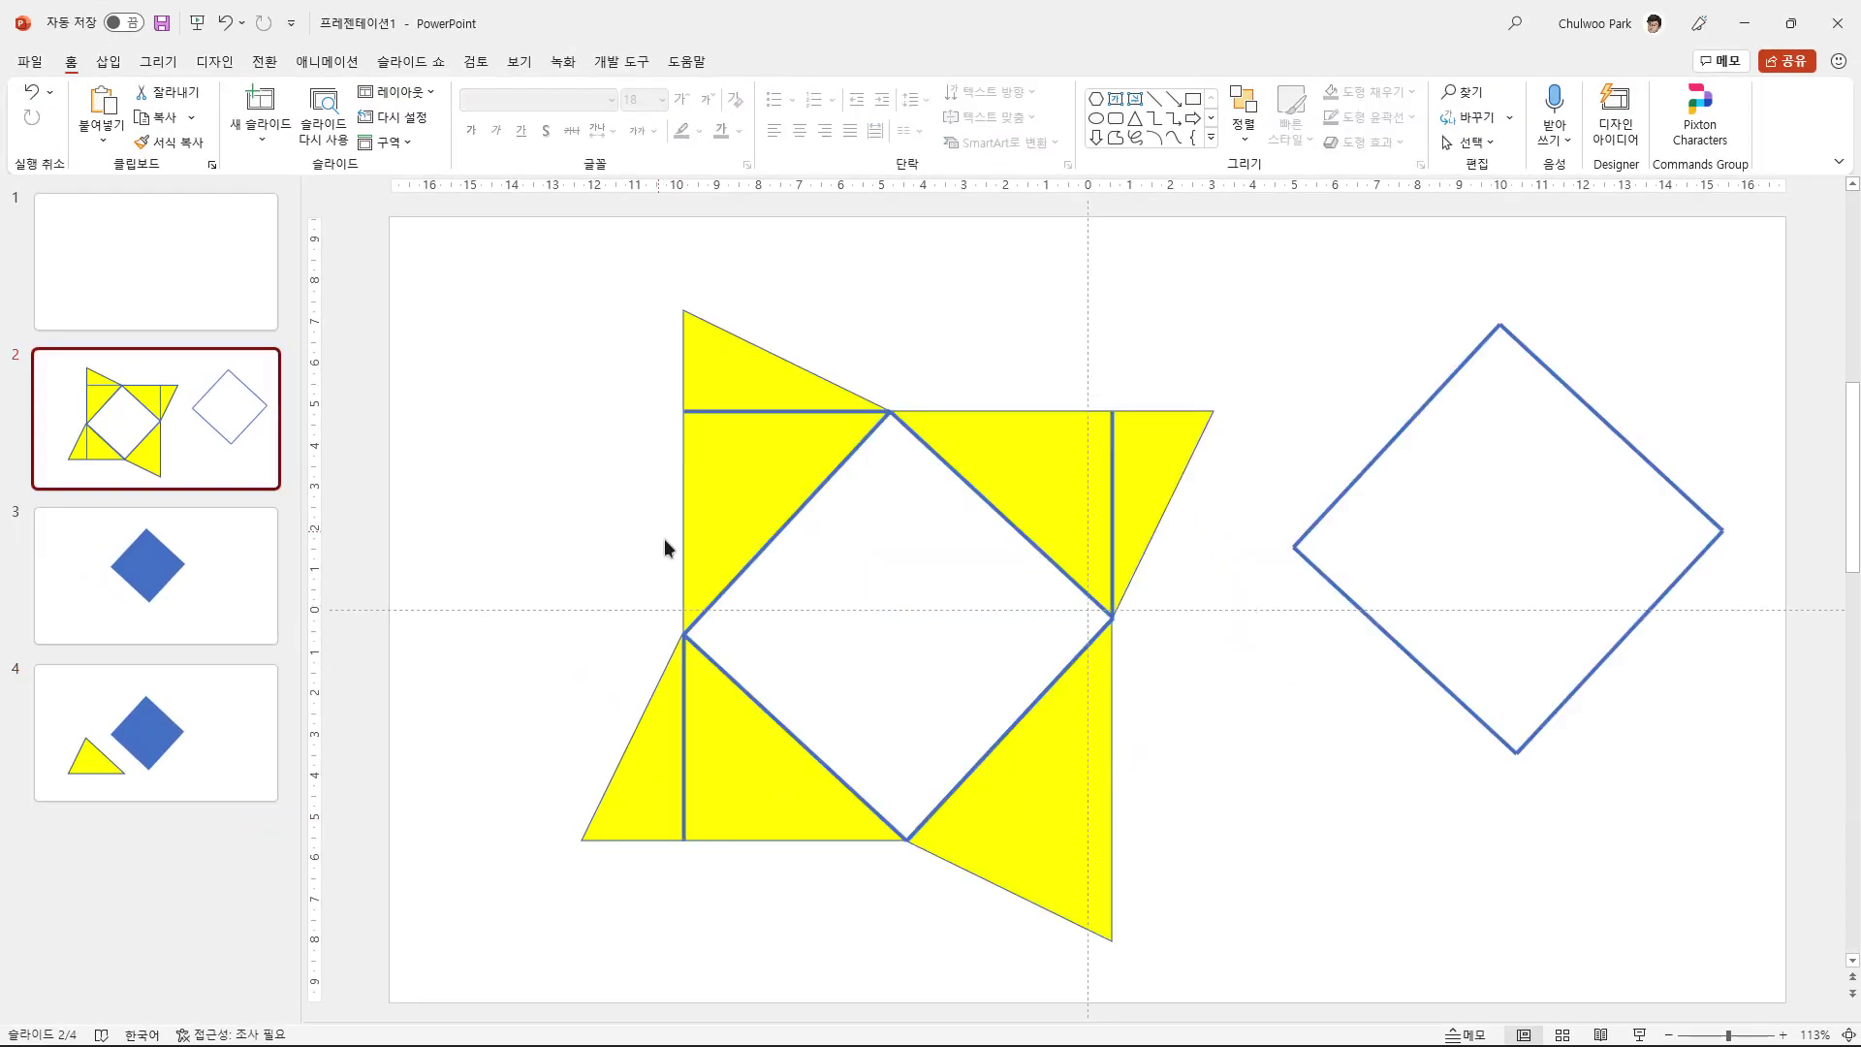